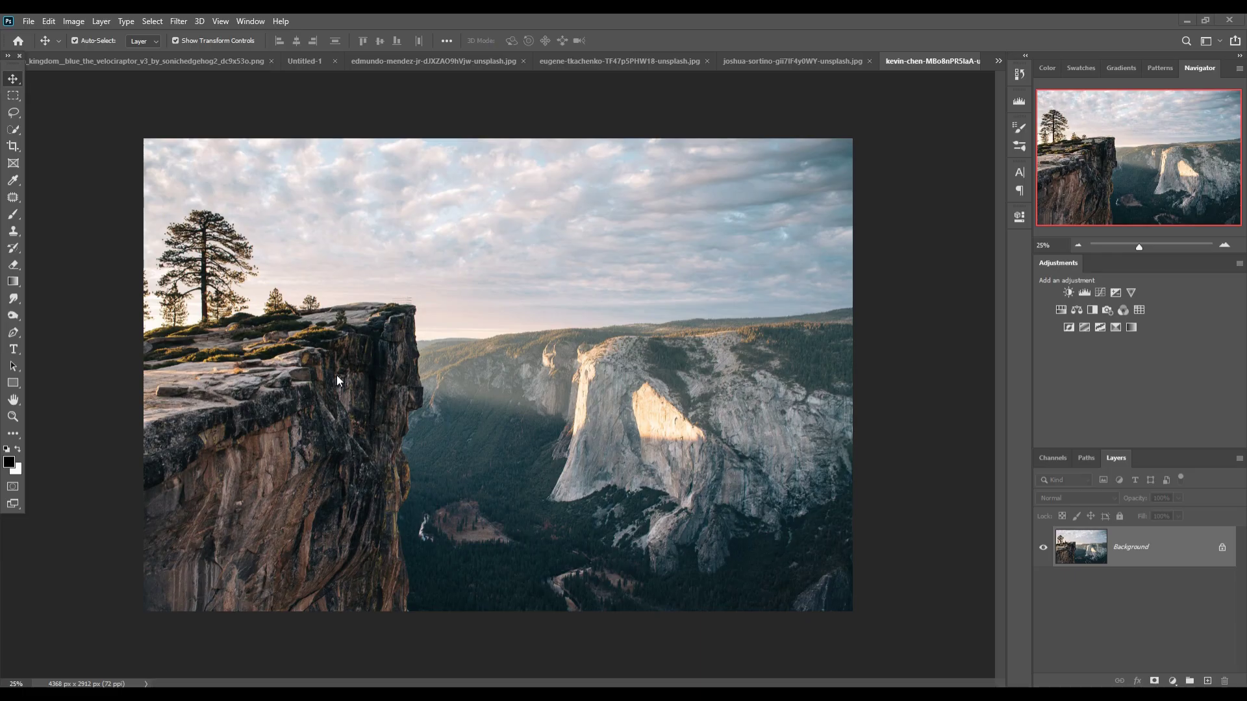
# Create a blank 3840×2160 document and bring the foggy clearing photo forward
pyautogui.click(29, 21)
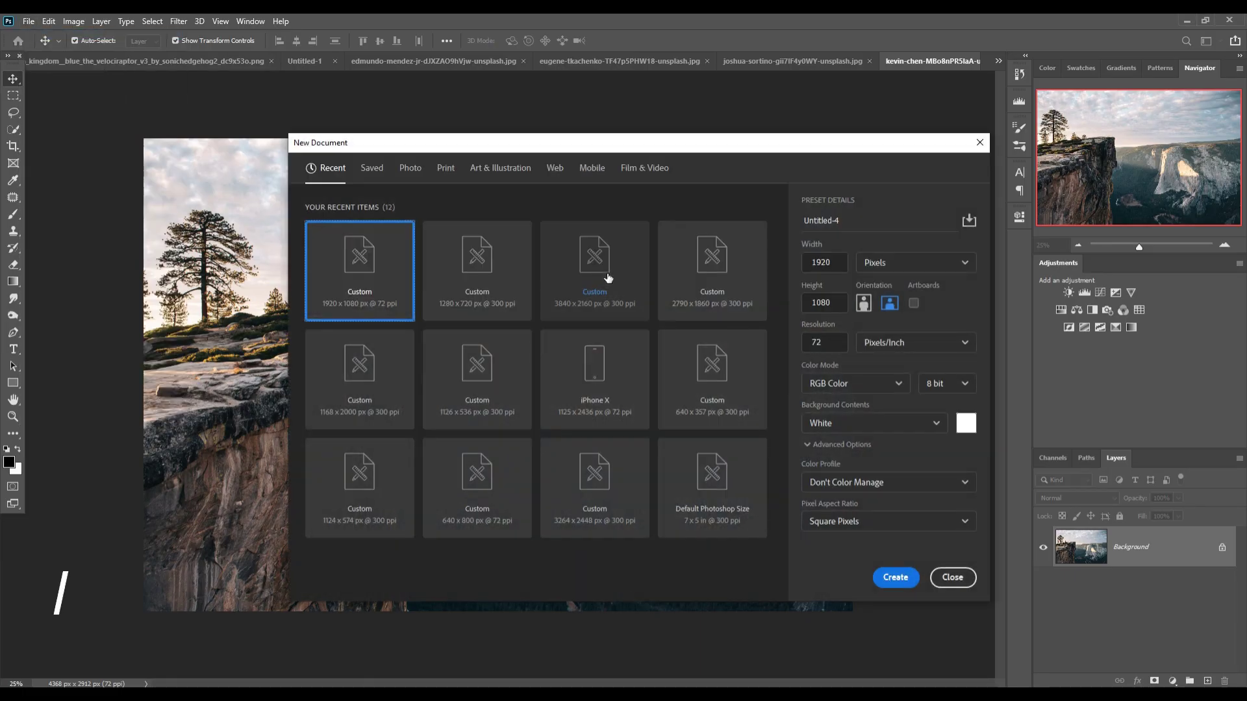
pyautogui.click(911, 583)
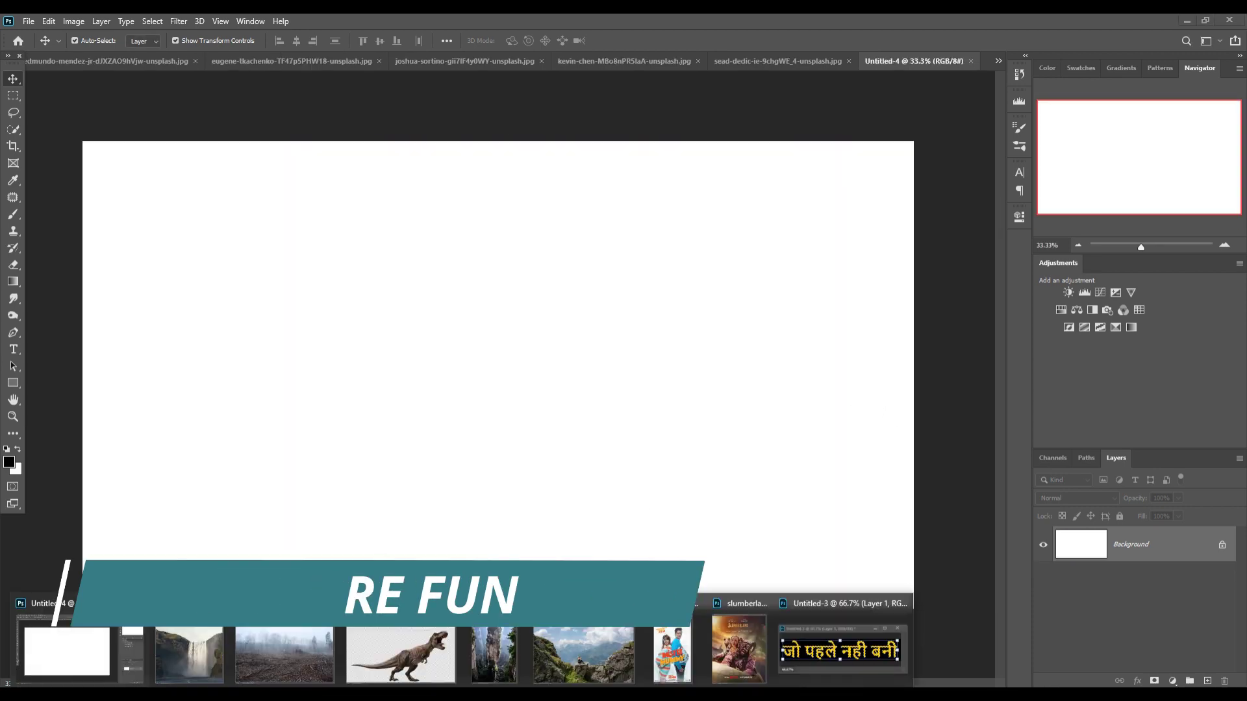
pyautogui.click(300, 652)
# Lay the foggy ground full-width along the canvas bottom with its lower corners flared outward
pyautogui.moveTo(511, 386); pyautogui.dragTo(821, 170)
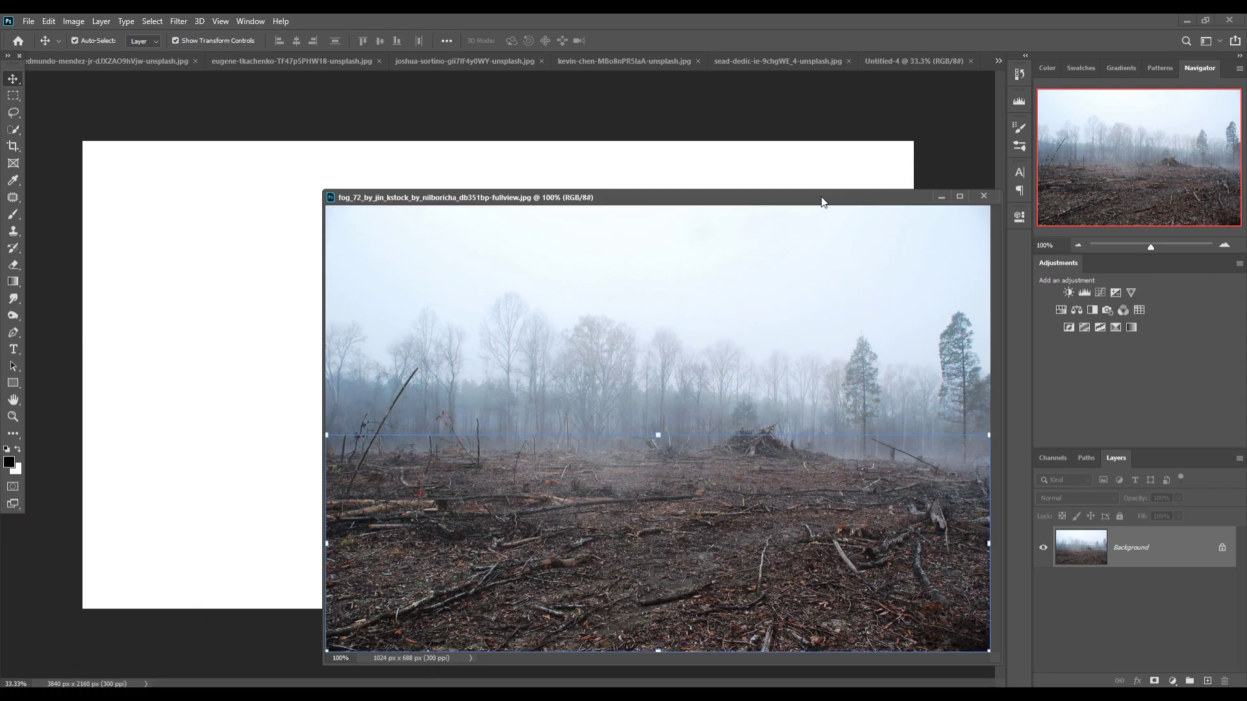
pyautogui.moveTo(664, 474); pyautogui.dragTo(244, 440)
pyautogui.hotkey('ctrl', 't')
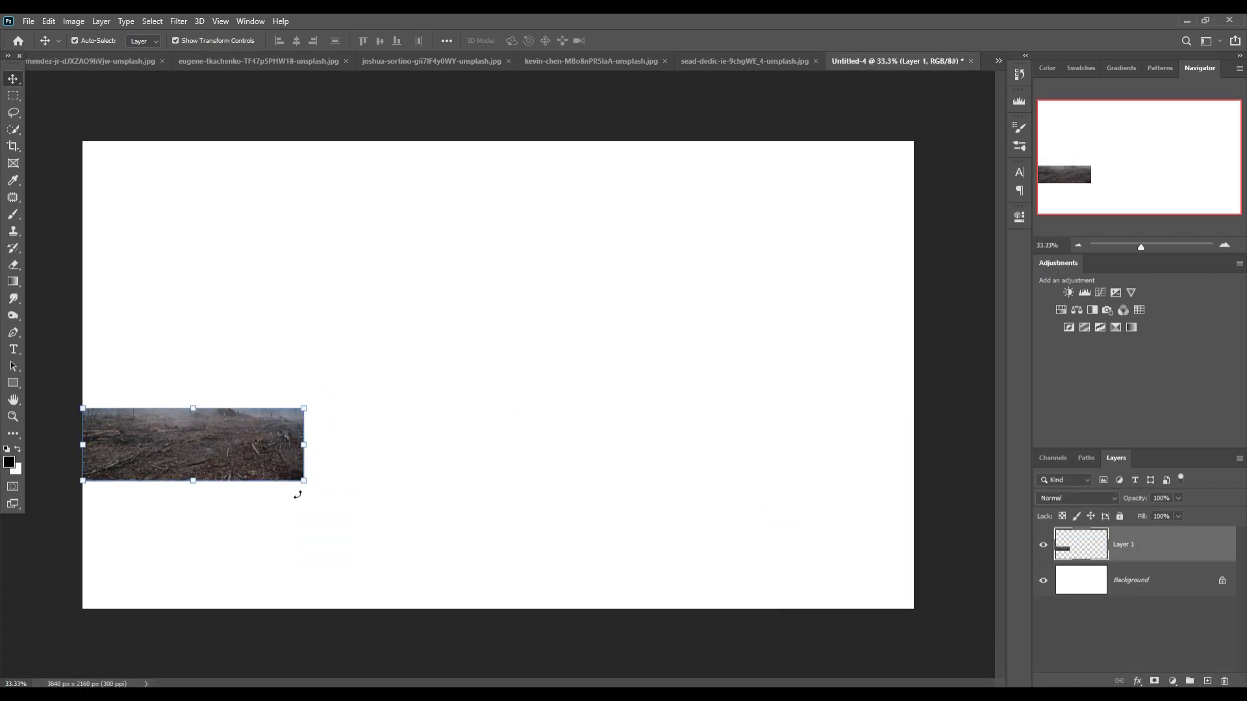
pyautogui.moveTo(312, 482)
pyautogui.mouseDown()
pyautogui.moveTo(925, 610)
pyautogui.moveTo(1064, 615)
pyautogui.mouseUp()
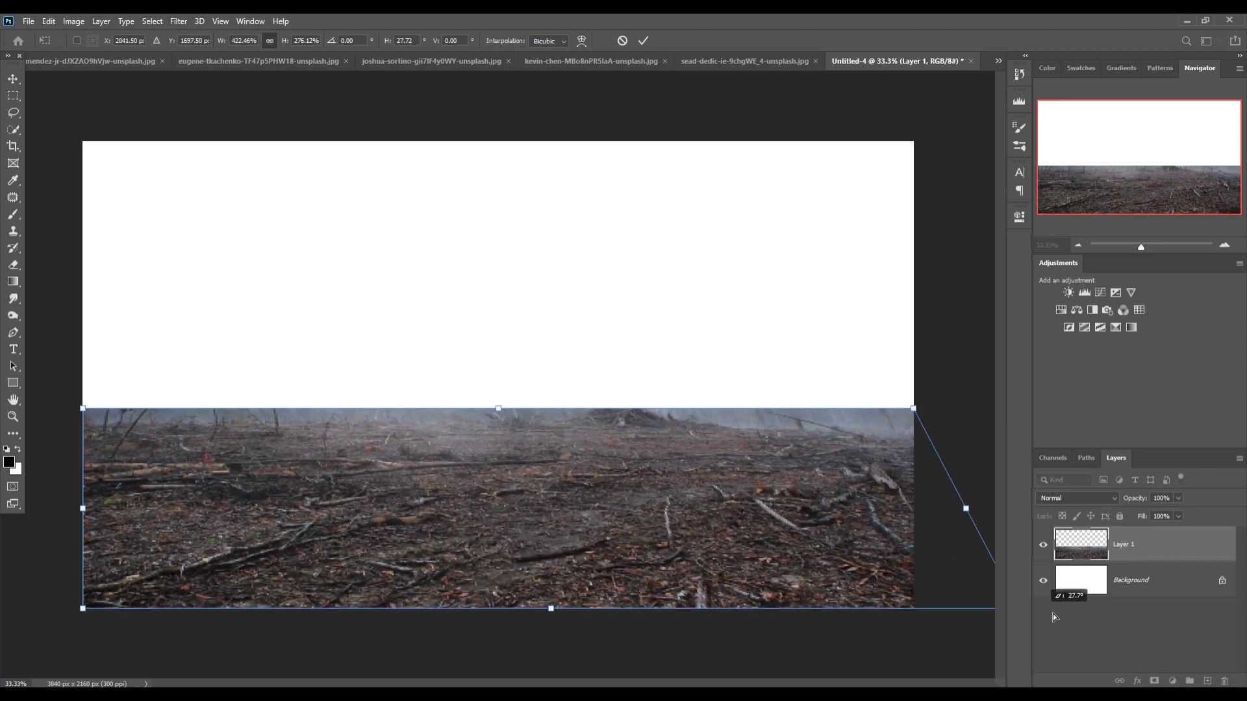
pyautogui.moveTo(84, 613); pyautogui.dragTo(2, 614)
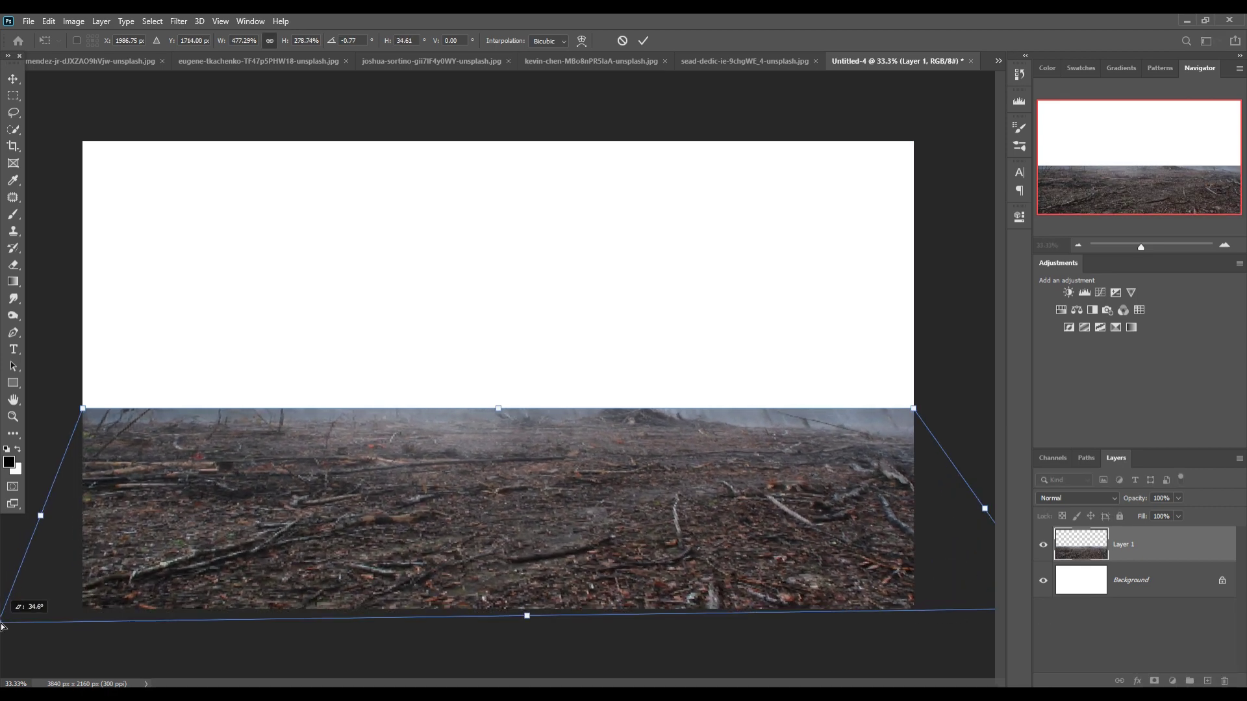
pyautogui.moveTo(481, 455); pyautogui.dragTo(481, 470)
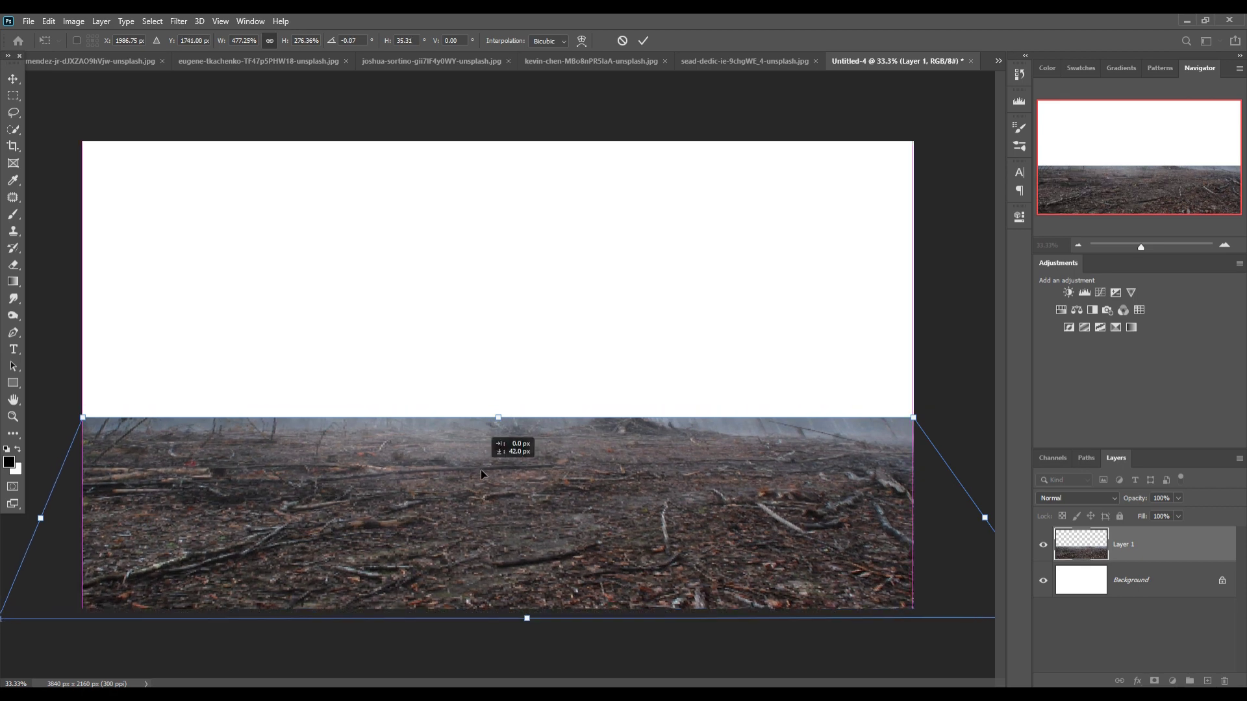
pyautogui.click(640, 40)
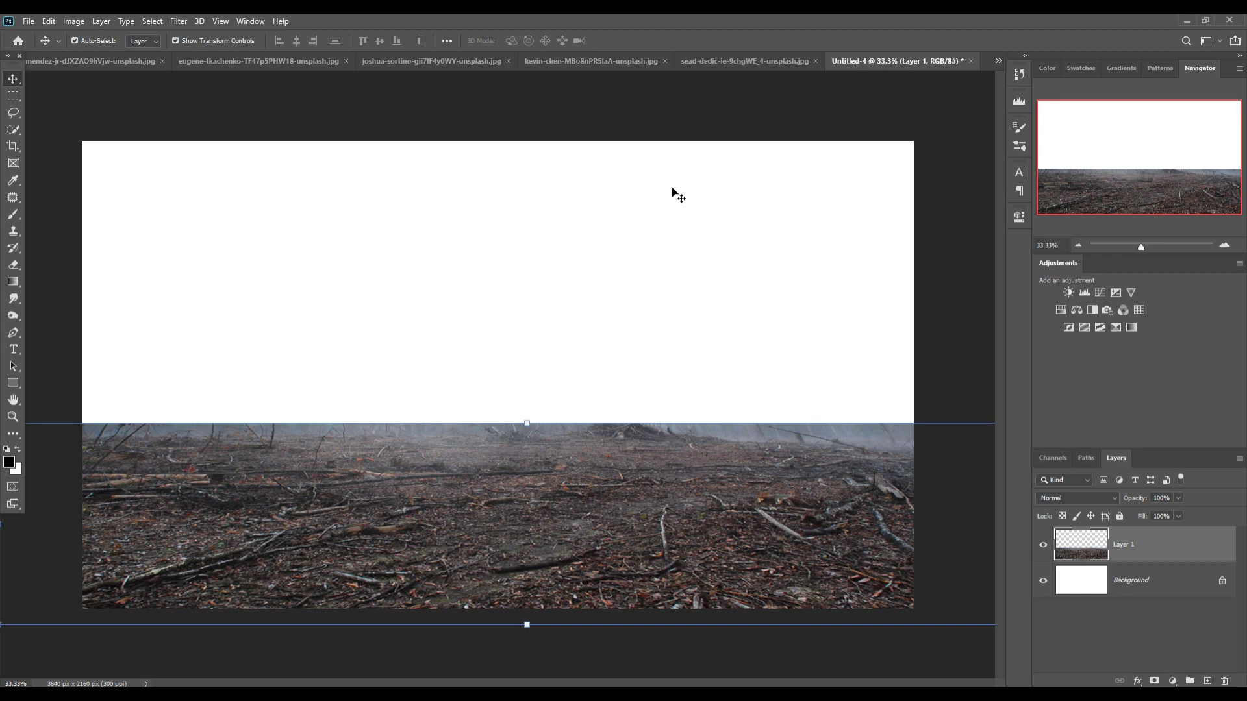
pyautogui.click(745, 61)
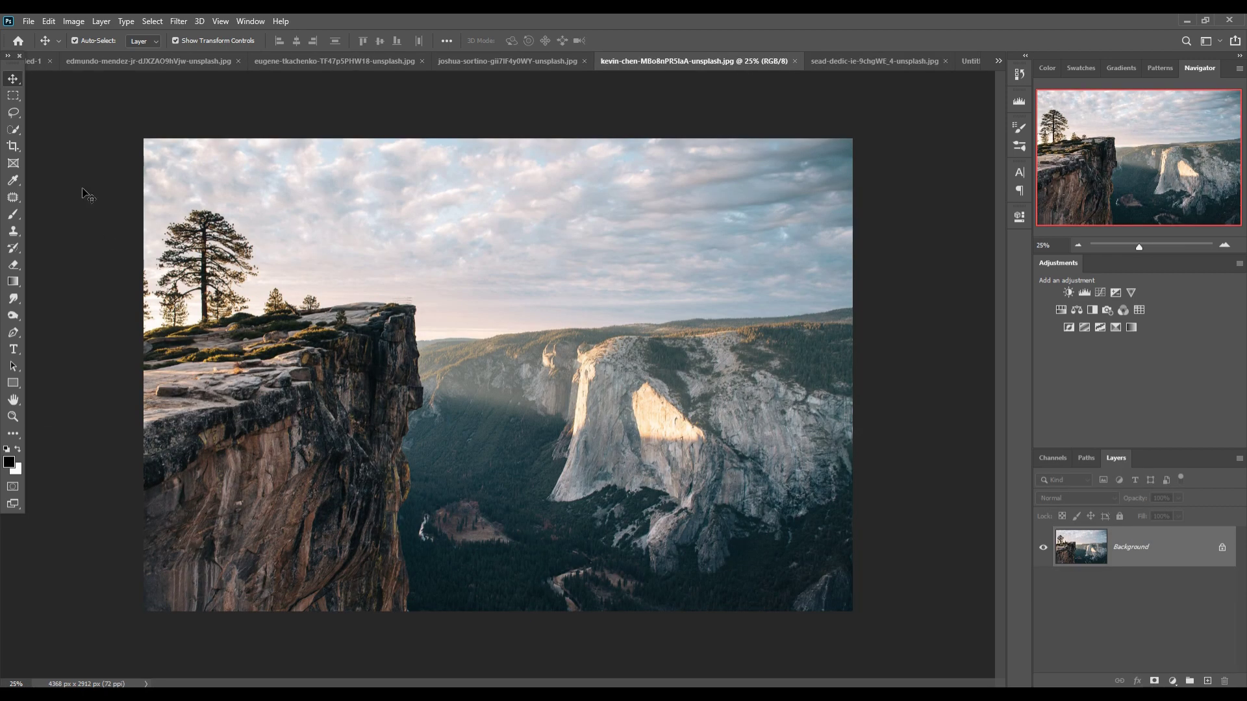
# Quick-select the left cliff outcrop and float the cliff photo in its own window
pyautogui.press('w')
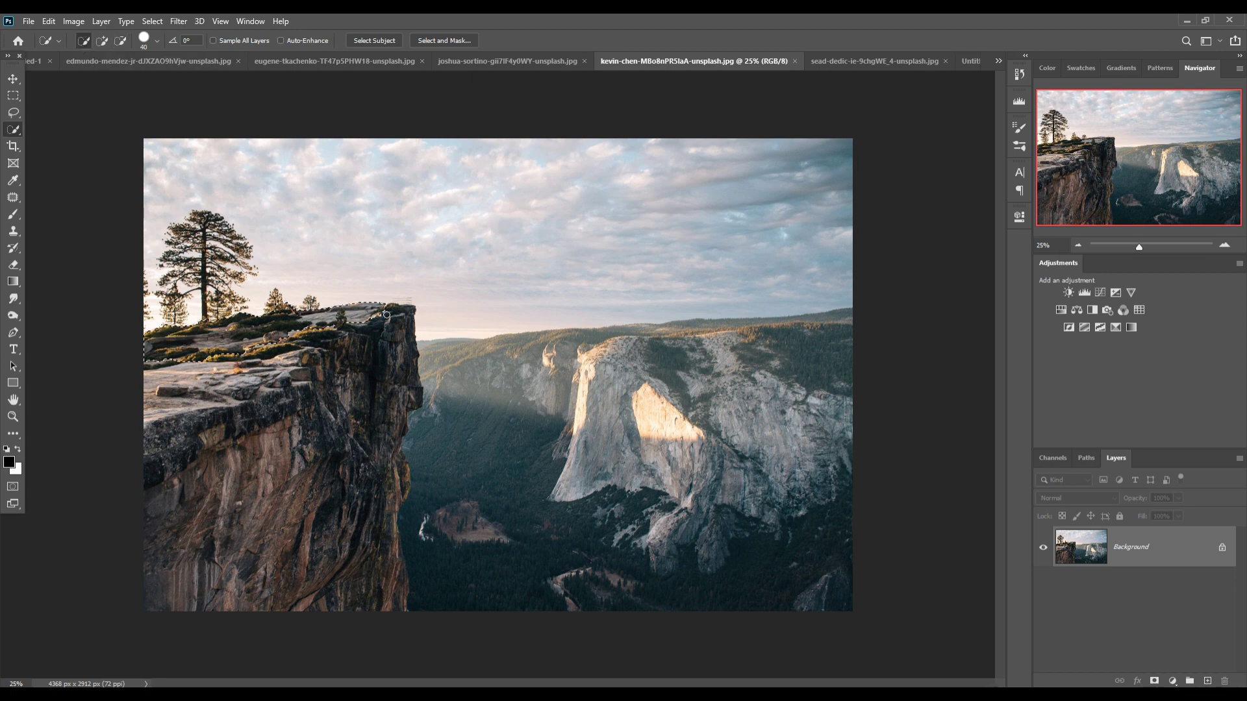
pyautogui.moveTo(234, 450); pyautogui.dragTo(255, 413)
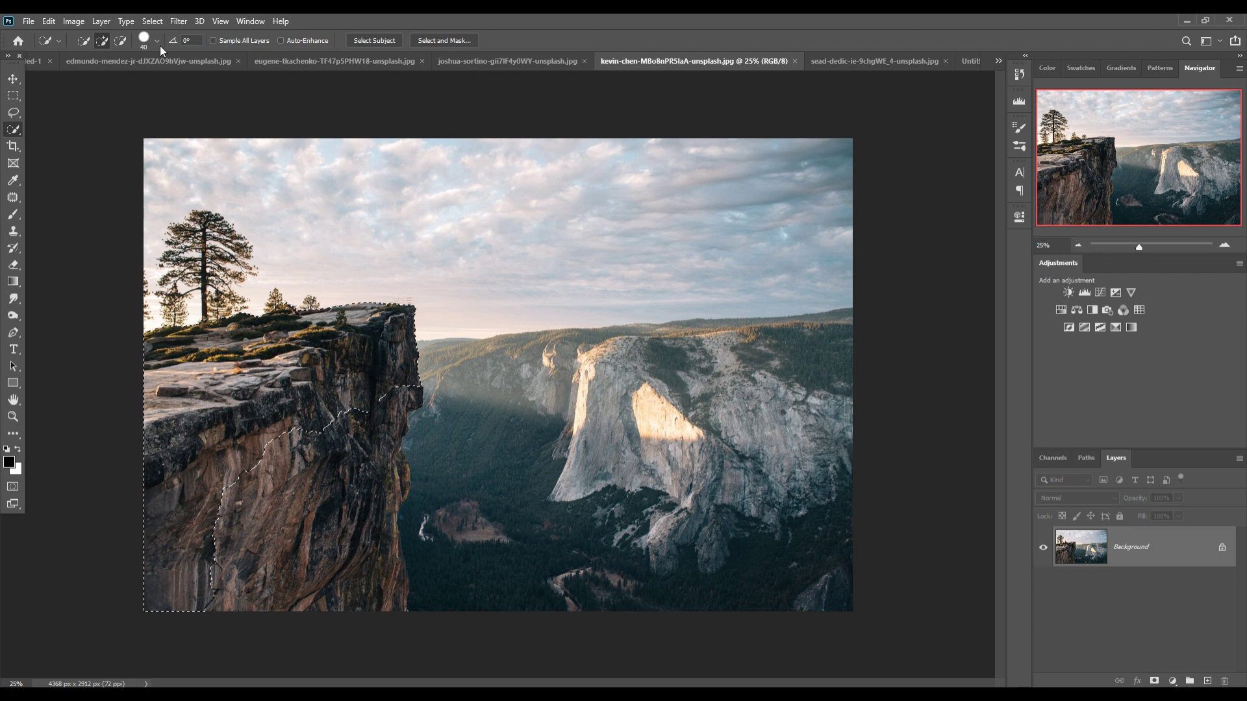
pyautogui.press('alt')
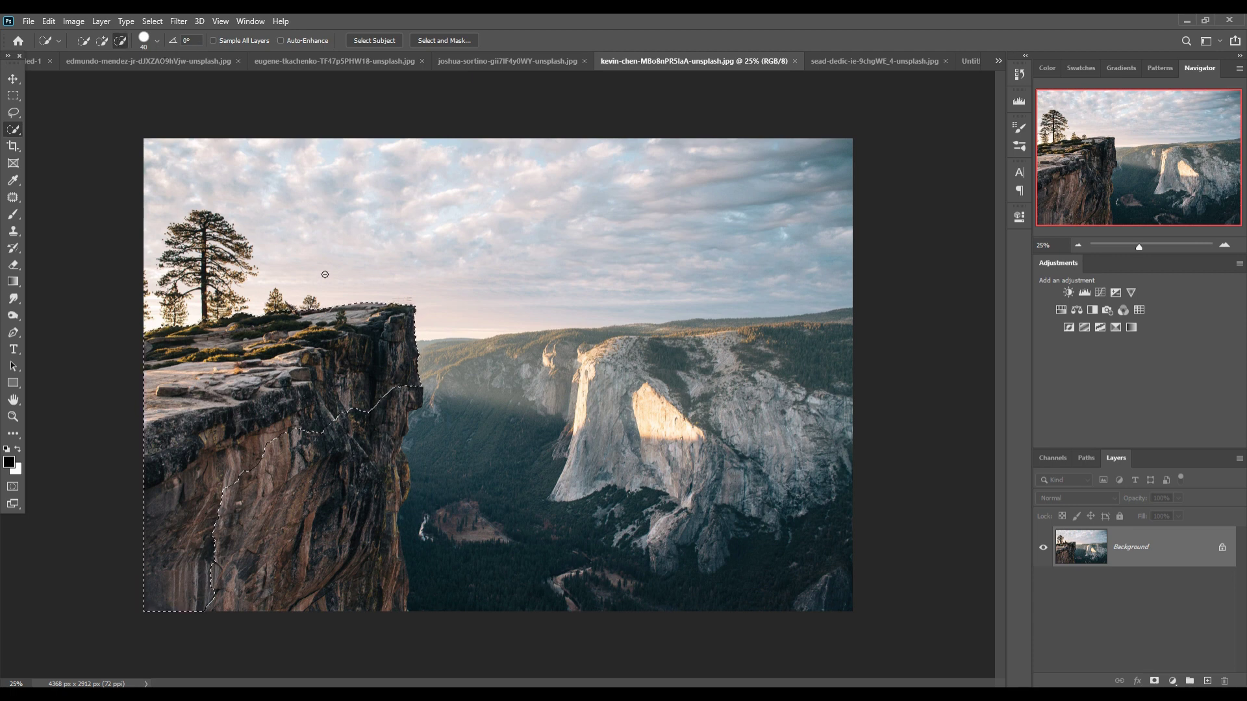
pyautogui.click(13, 79)
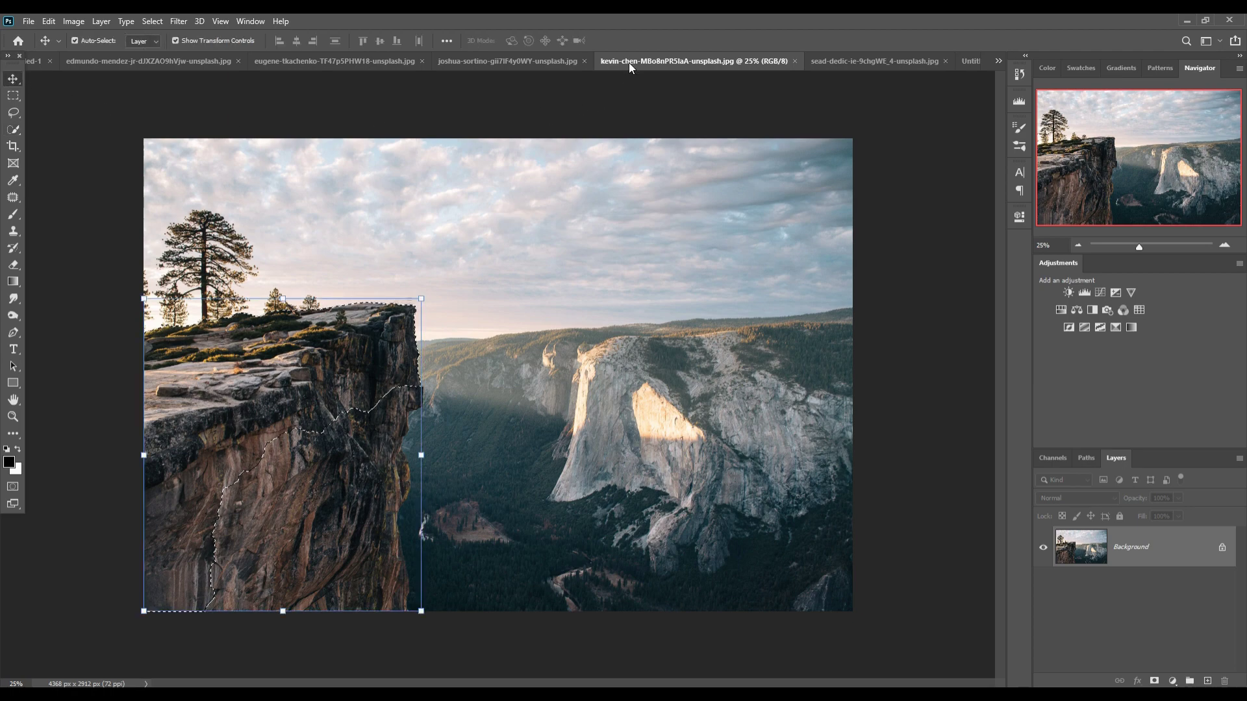
pyautogui.moveTo(629, 62); pyautogui.dragTo(630, 118)
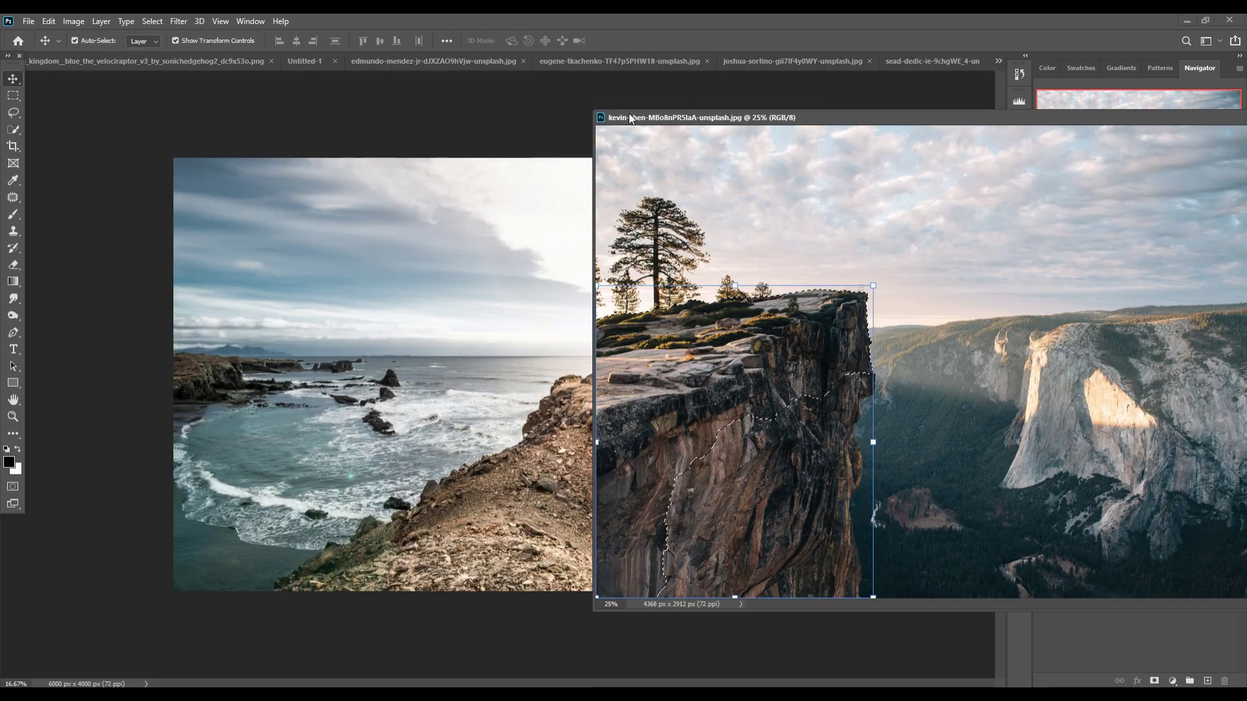
# Drop the cliff cutout into Untitled-4, placed at the upper left and enlarged
pyautogui.click(996, 61)
pyautogui.click(762, 237)
pyautogui.moveTo(761, 237); pyautogui.dragTo(390, 422)
pyautogui.moveTo(421, 313); pyautogui.dragTo(325, 271)
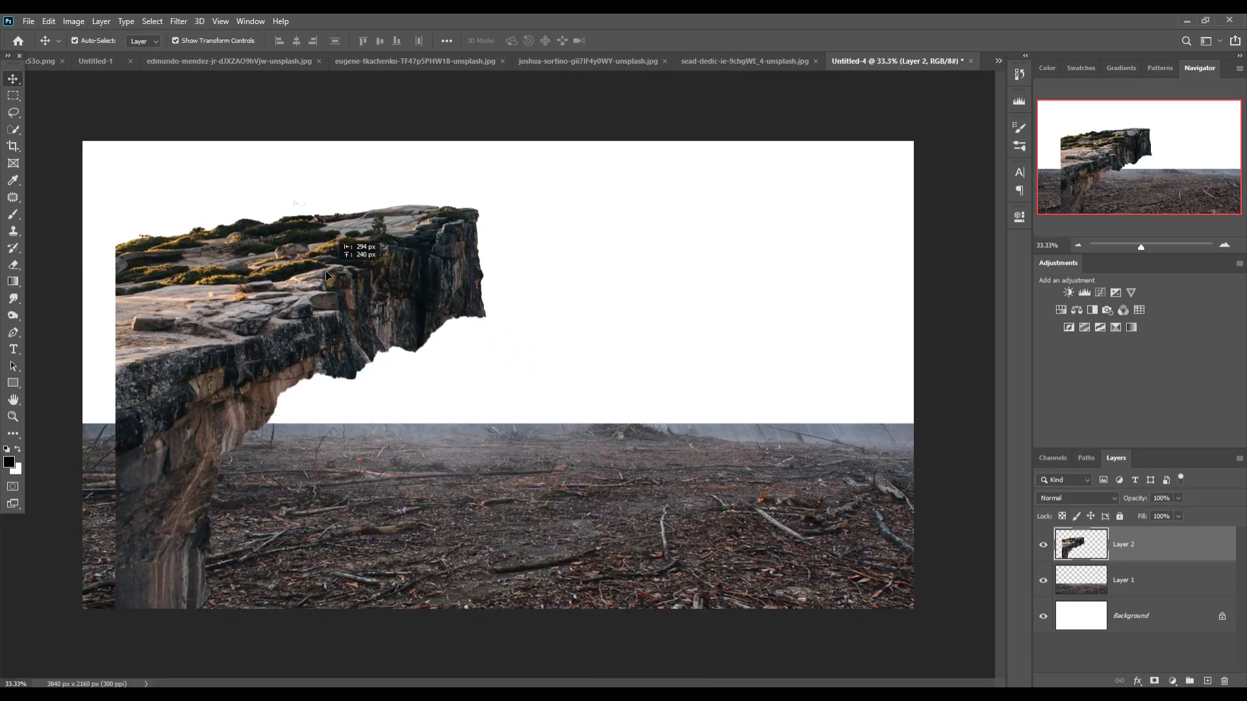
pyautogui.moveTo(459, 214); pyautogui.dragTo(566, 232)
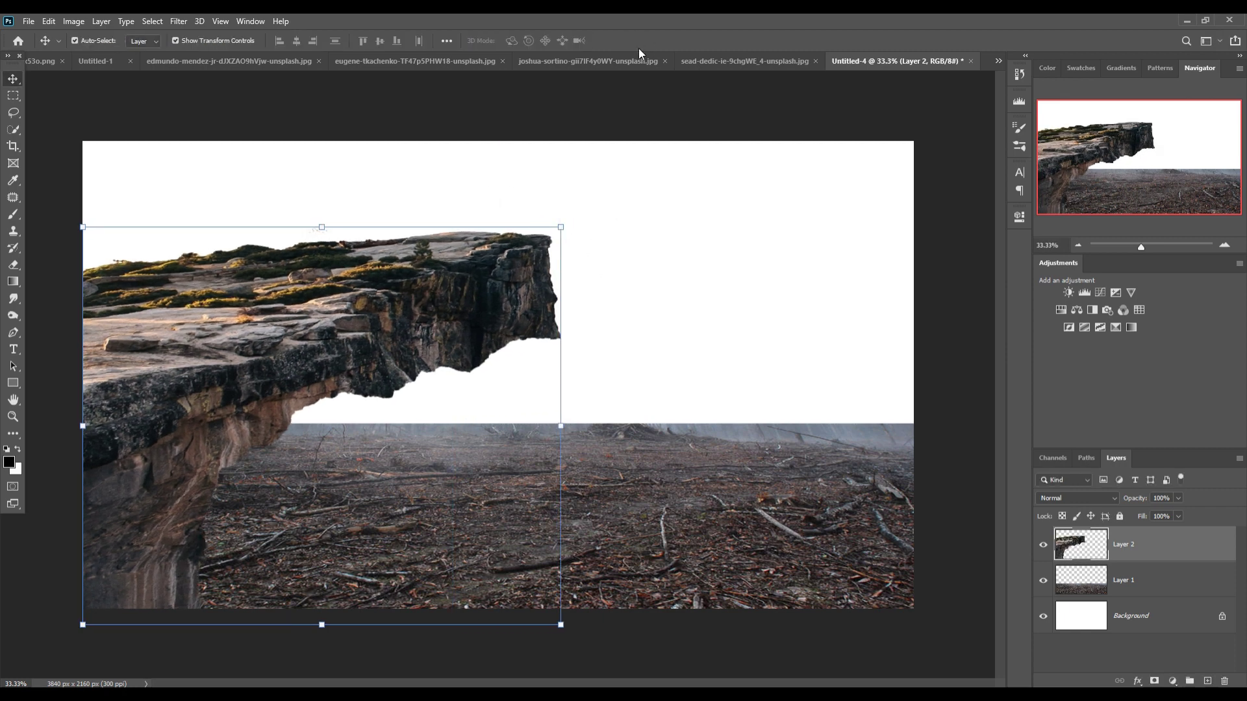
# Lasso and delete the cliff's hanging tip, deselect, and select the ground layer
pyautogui.press('l')
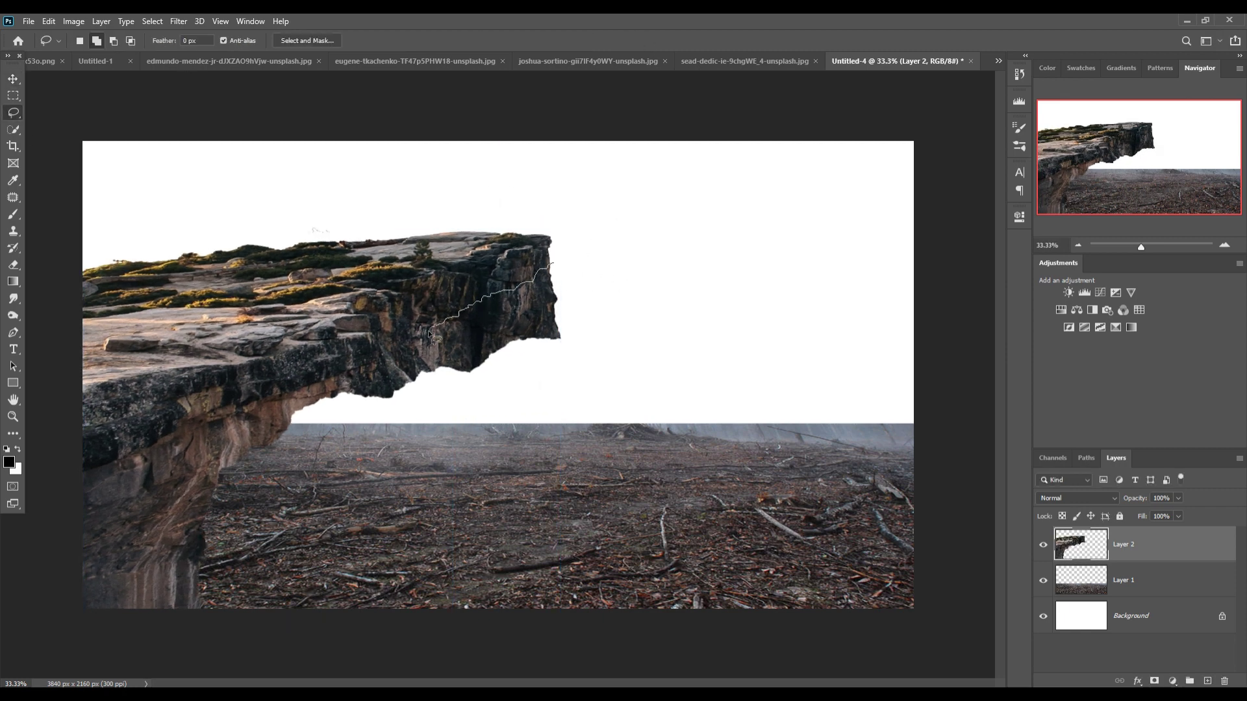
pyautogui.moveTo(543, 429); pyautogui.dragTo(552, 260)
pyautogui.press('Delete')
pyautogui.click(152, 21)
pyautogui.click(163, 48)
pyautogui.press('v')
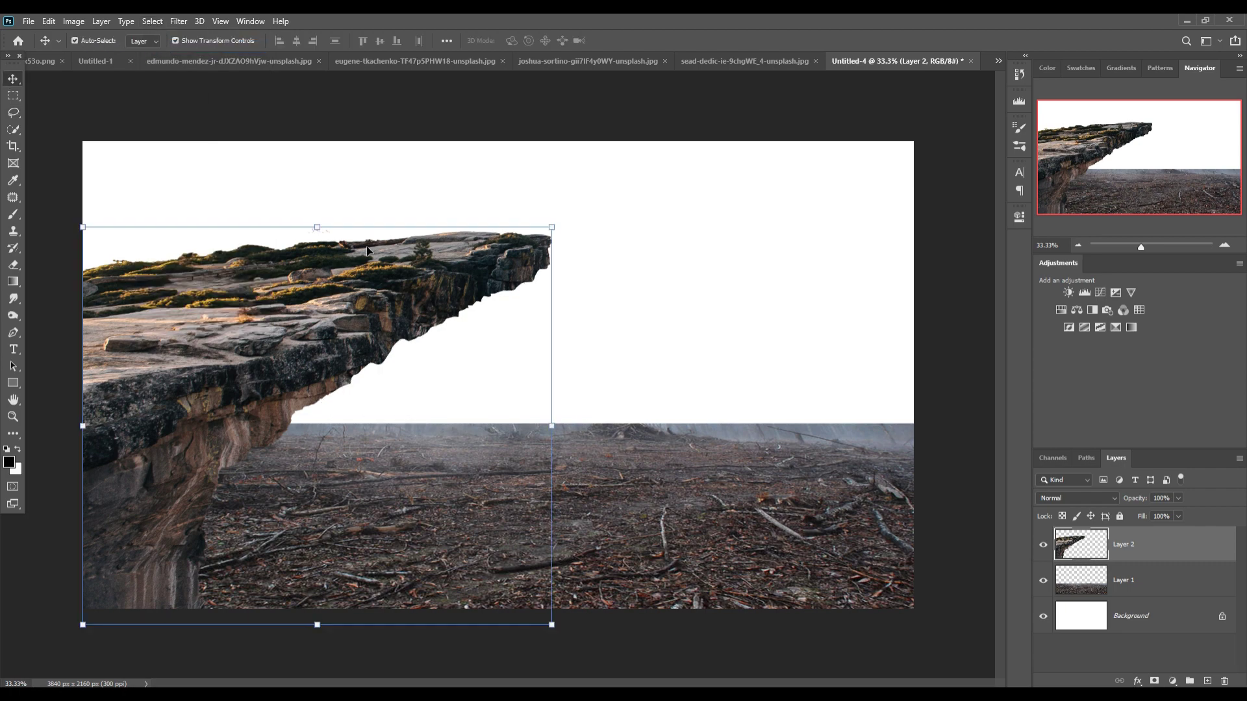
pyautogui.click(532, 442)
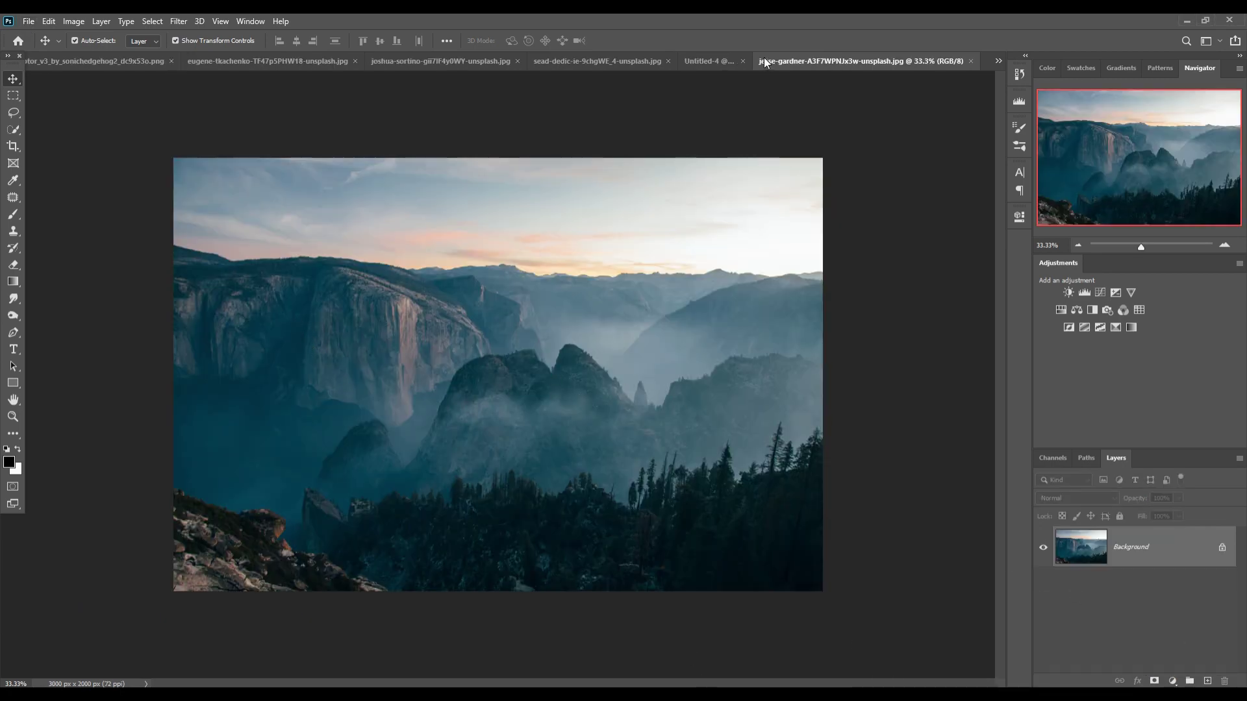
# Float the misty valley photo and drop it into the Untitled-4 composite
pyautogui.moveTo(763, 60); pyautogui.dragTo(811, 108)
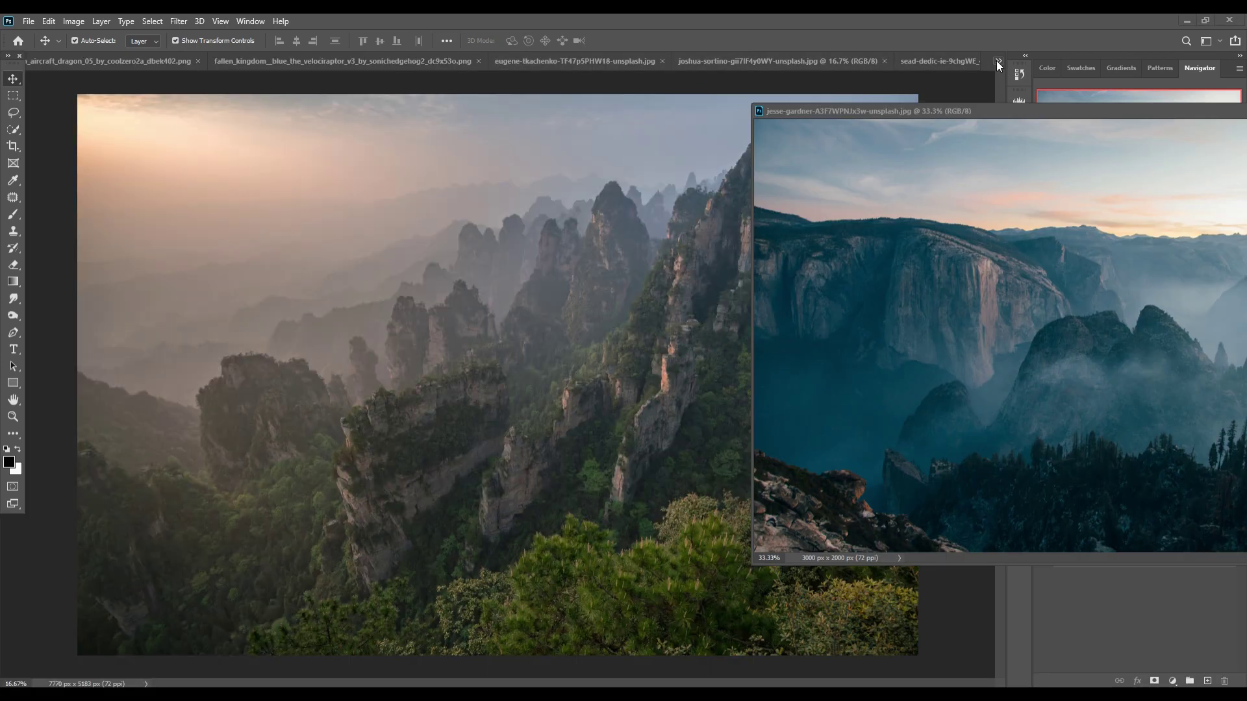
pyautogui.click(998, 61)
pyautogui.click(831, 190)
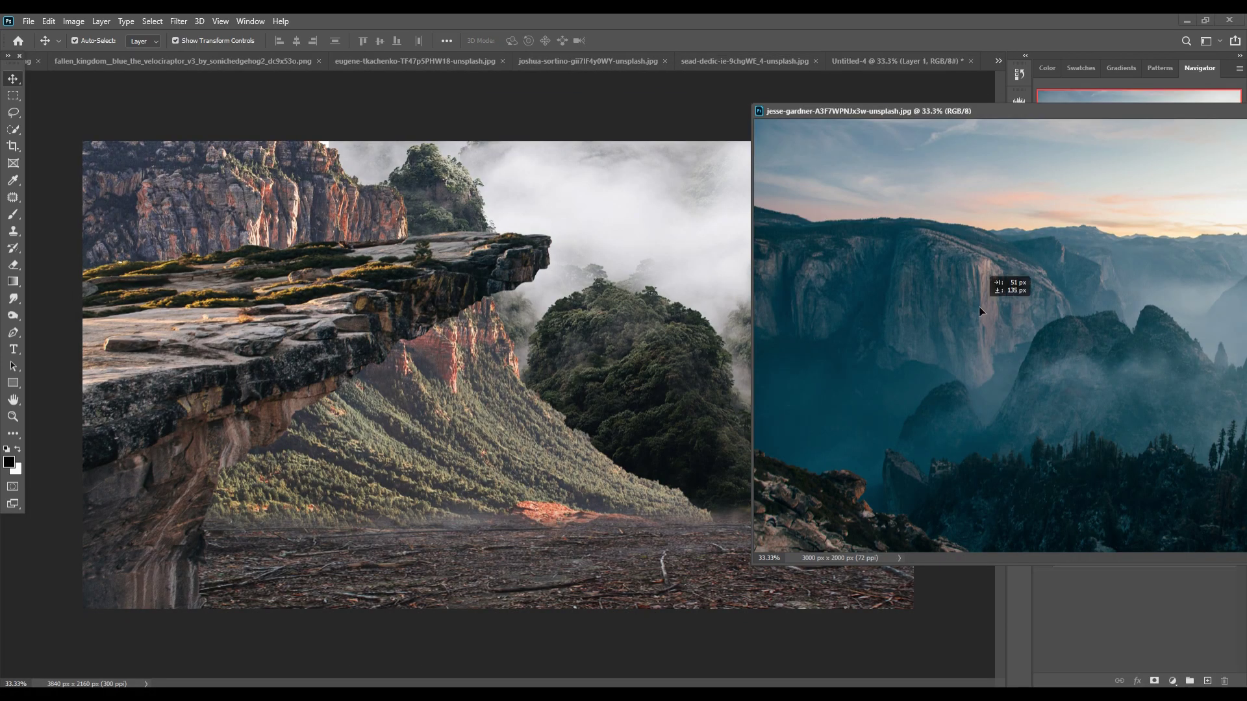
pyautogui.moveTo(979, 307); pyautogui.dragTo(631, 328)
pyautogui.moveTo(1113, 109); pyautogui.dragTo(369, 294)
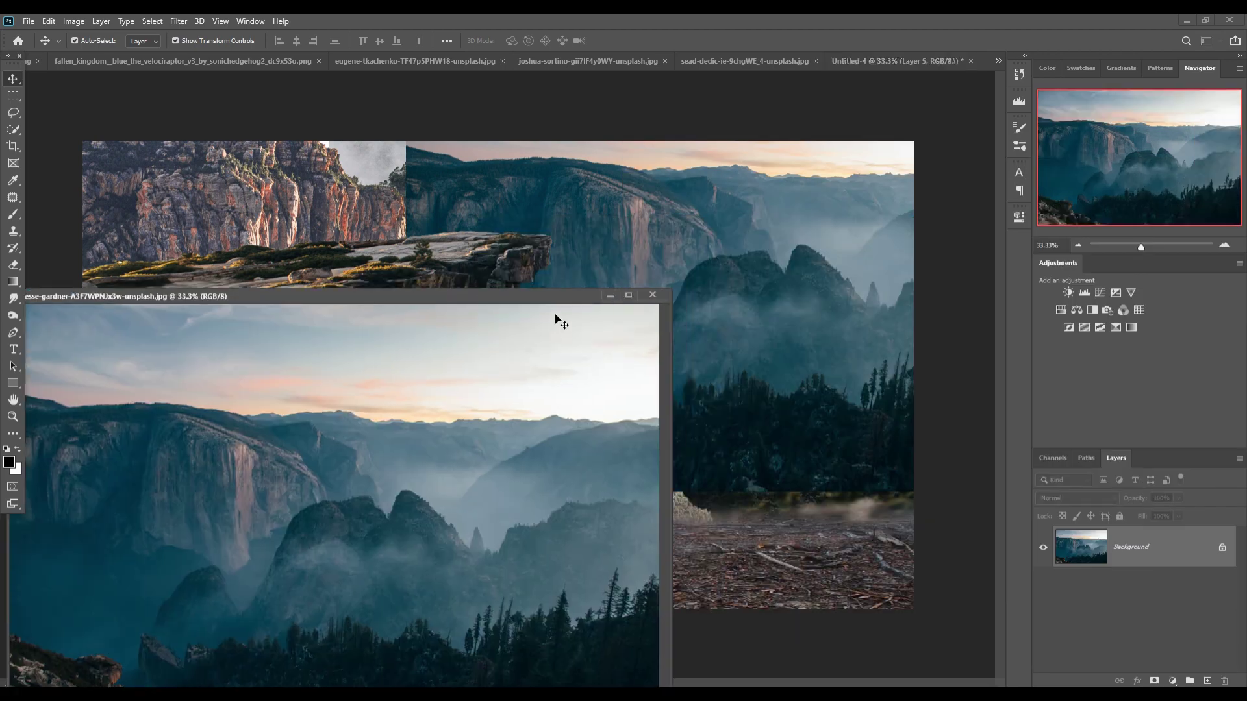
pyautogui.click(609, 296)
# Scale the valley layer to full canvas width and move it below the ground layer
pyautogui.moveTo(460, 206); pyautogui.dragTo(343, 198)
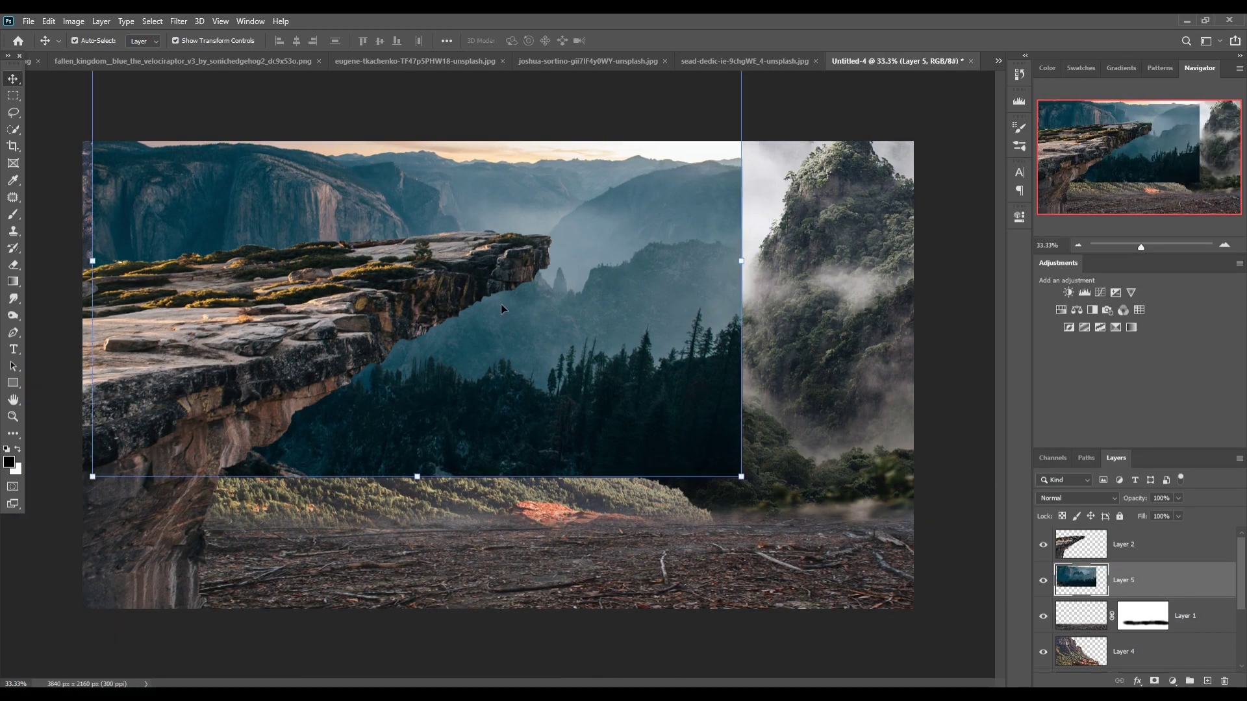
pyautogui.moveTo(656, 248); pyautogui.dragTo(645, 247)
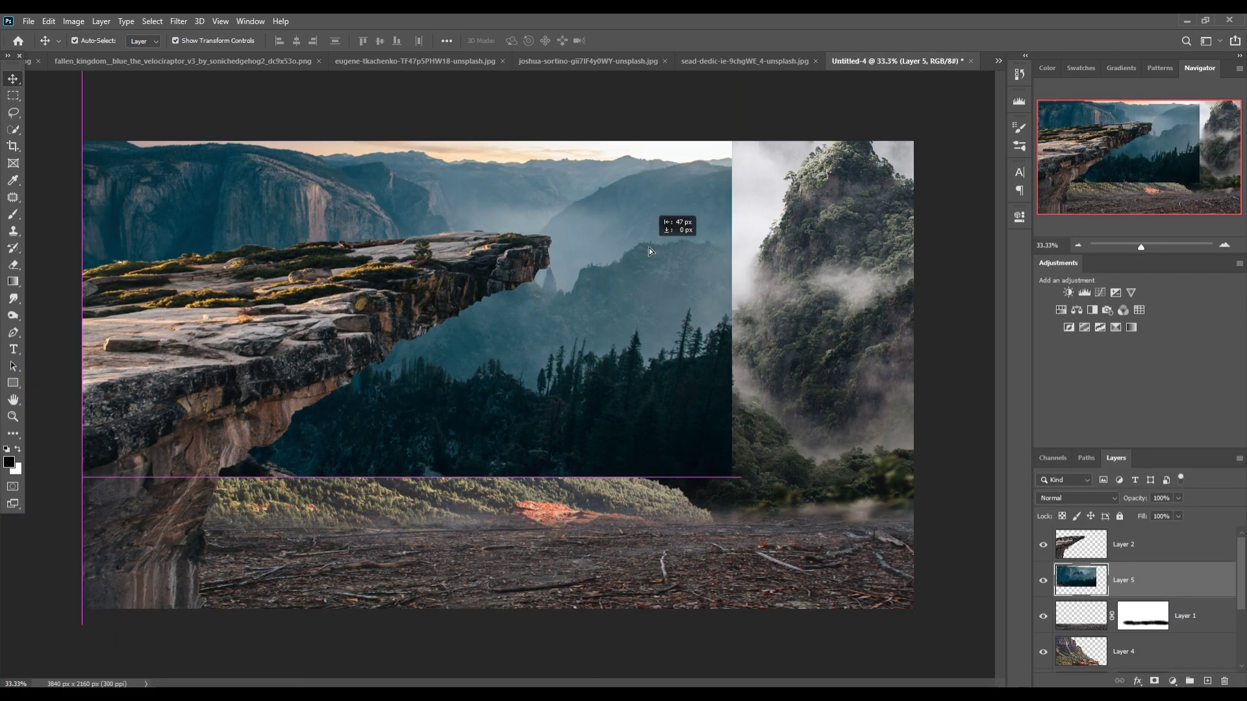
pyautogui.moveTo(739, 481); pyautogui.dragTo(921, 553)
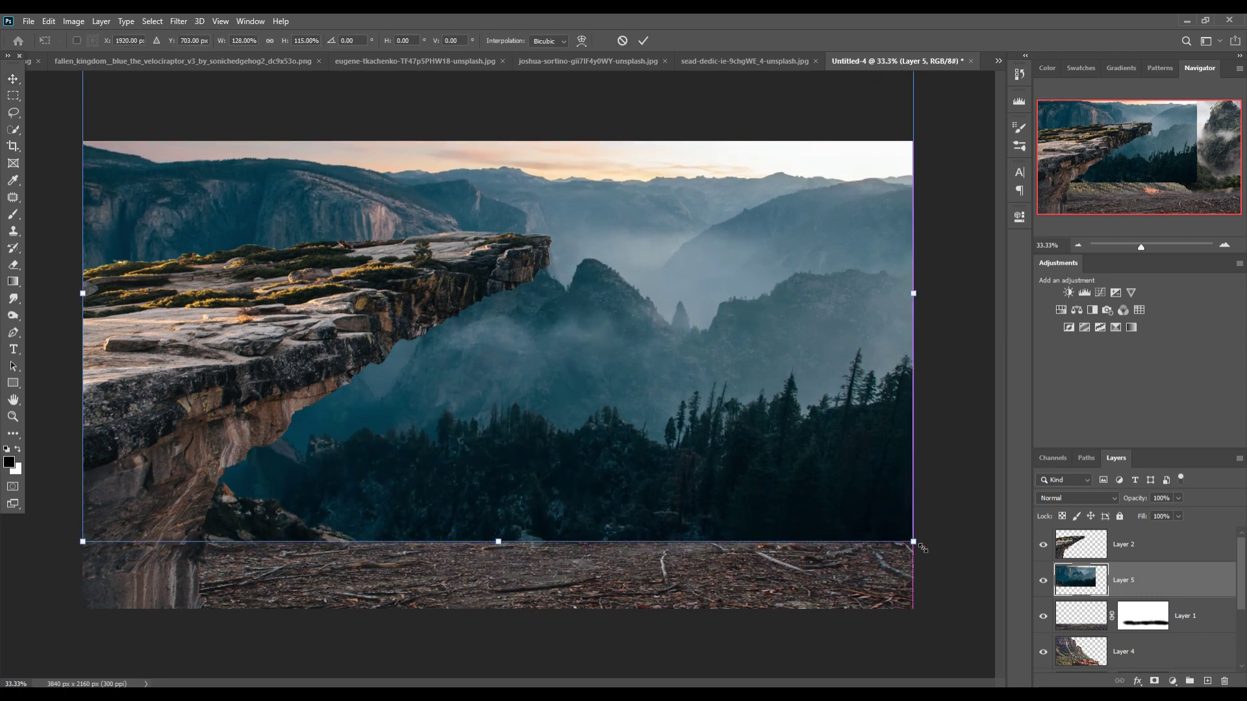
pyautogui.click(642, 40)
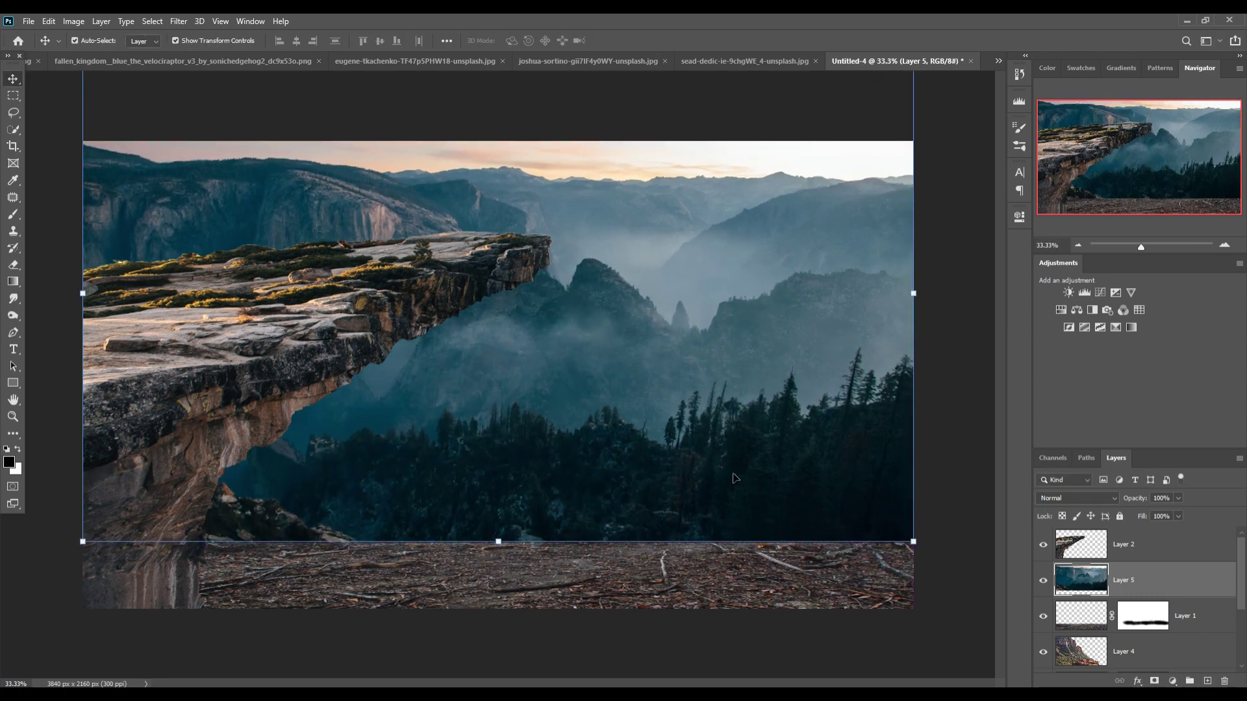
pyautogui.hotkey('ctrl', '[')
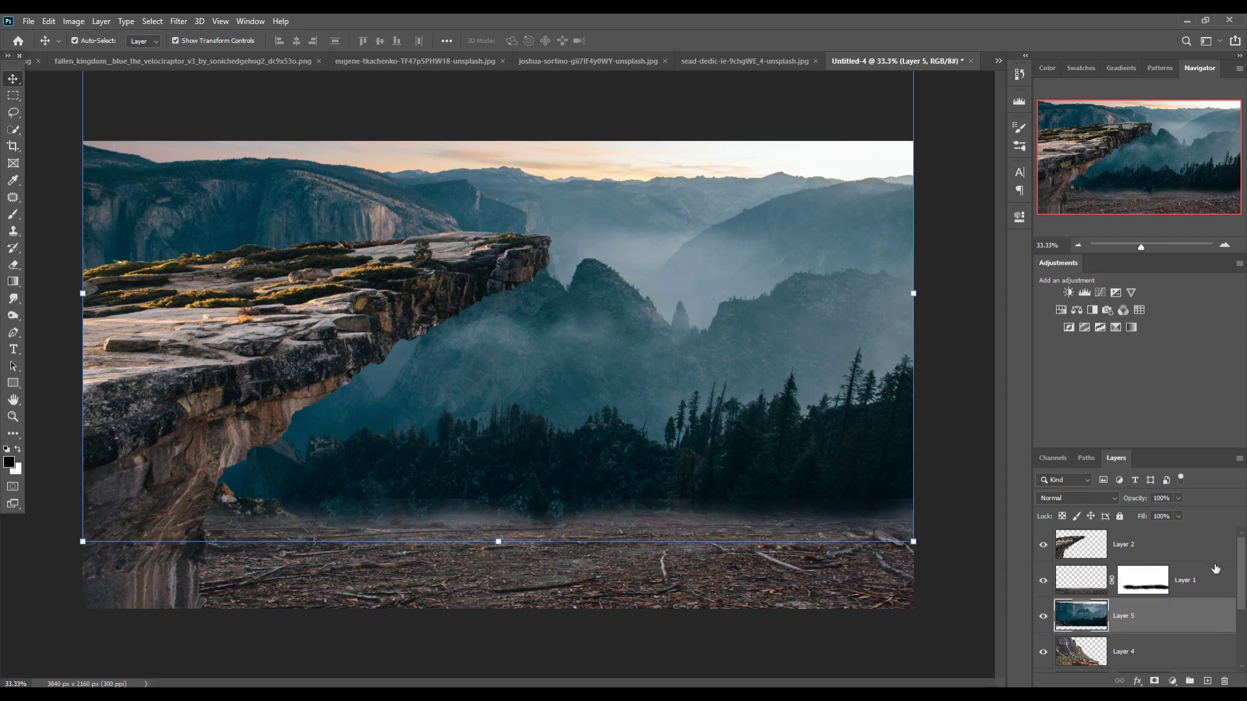
# Paint the ground layer's mask with a 500 px brush to blend its top edge into the trees
pyautogui.click(1155, 588)
pyautogui.click(13, 215)
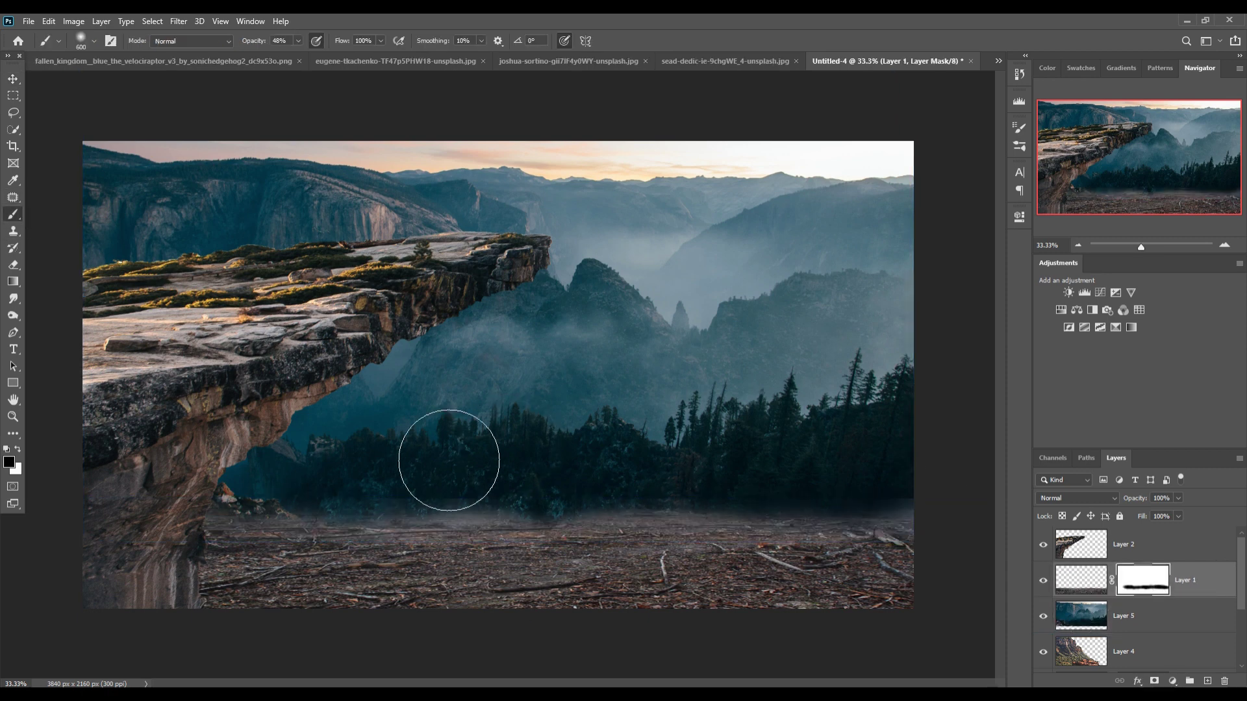
pyautogui.press('[')
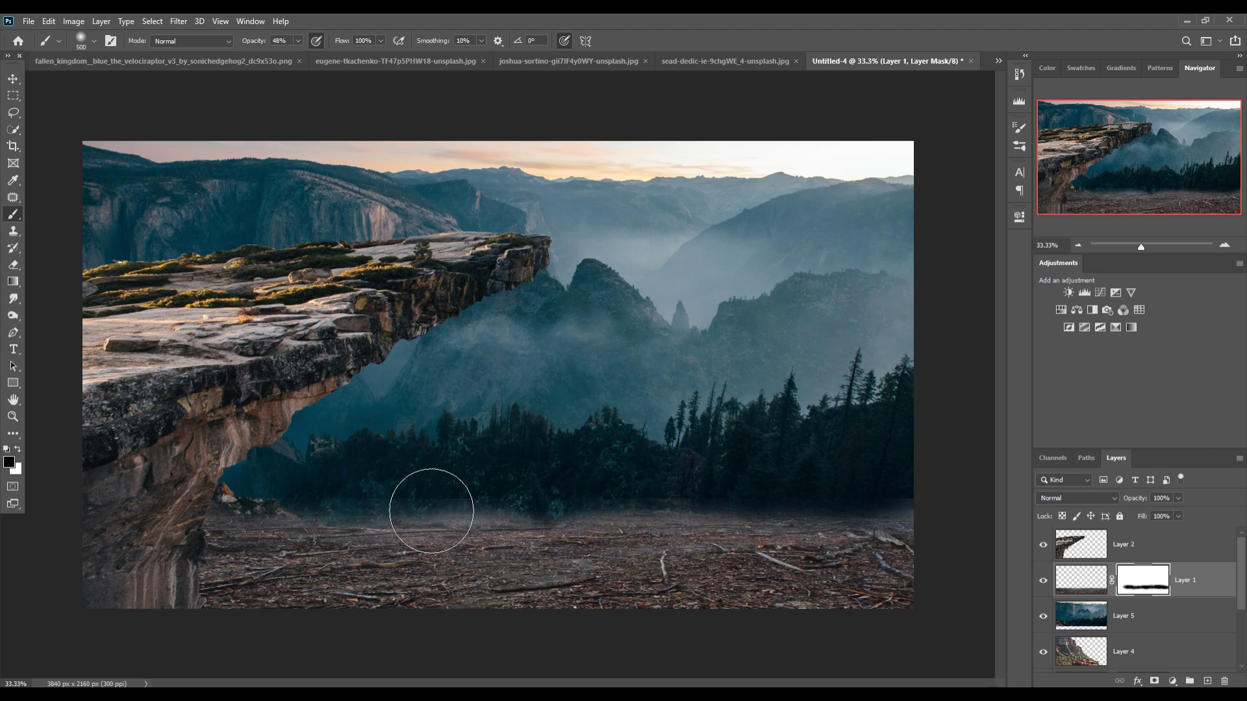
pyautogui.moveTo(516, 515); pyautogui.dragTo(896, 516)
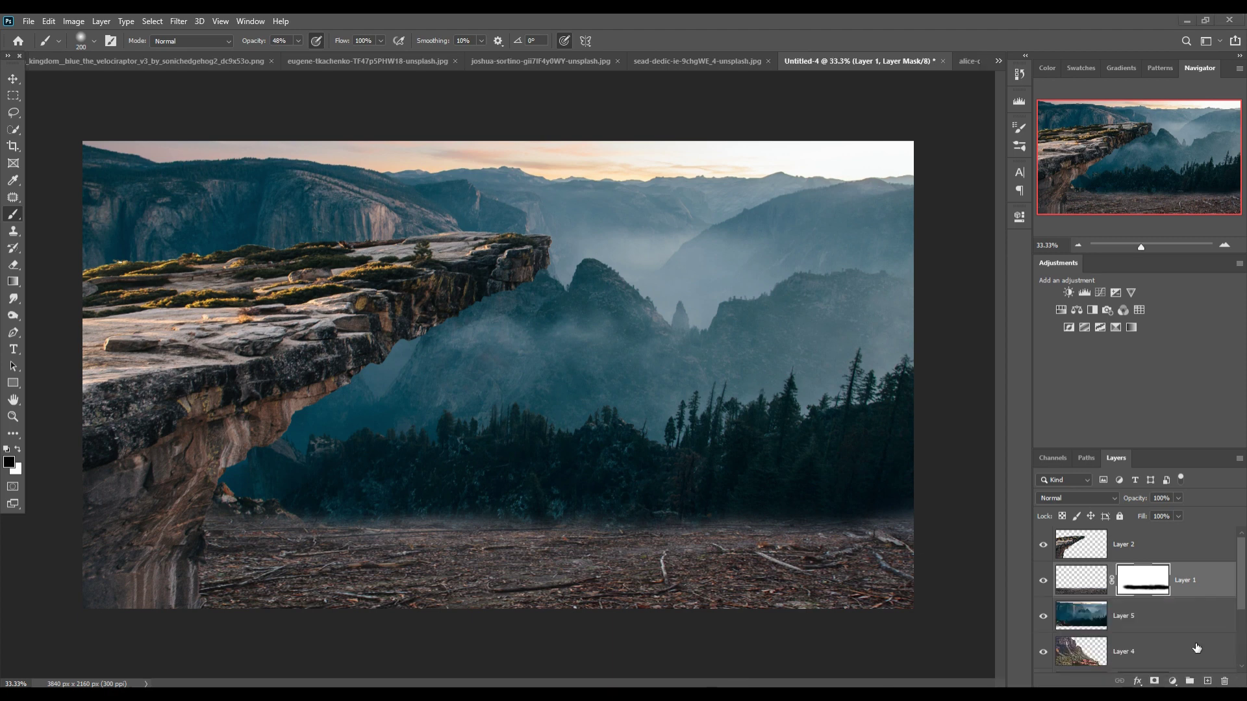
pyautogui.click(13, 78)
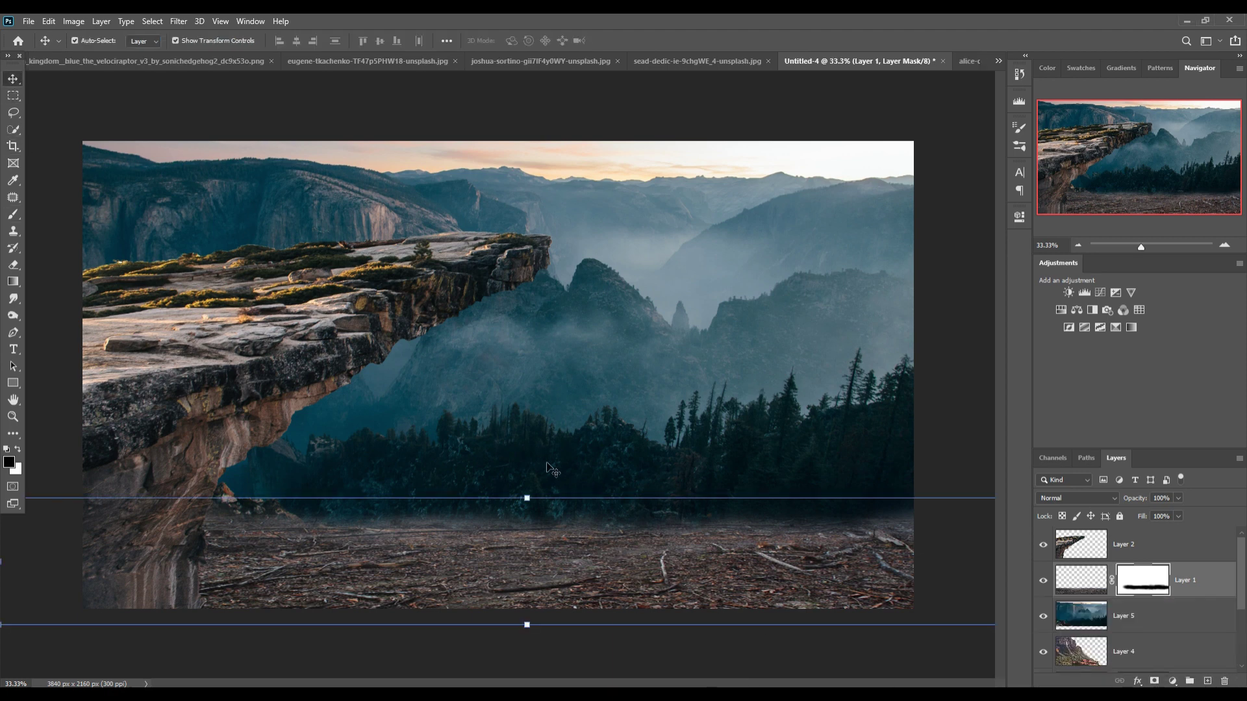
# Add and discard an empty layer, then bring up the adjustment layer list
pyautogui.click(1210, 681)
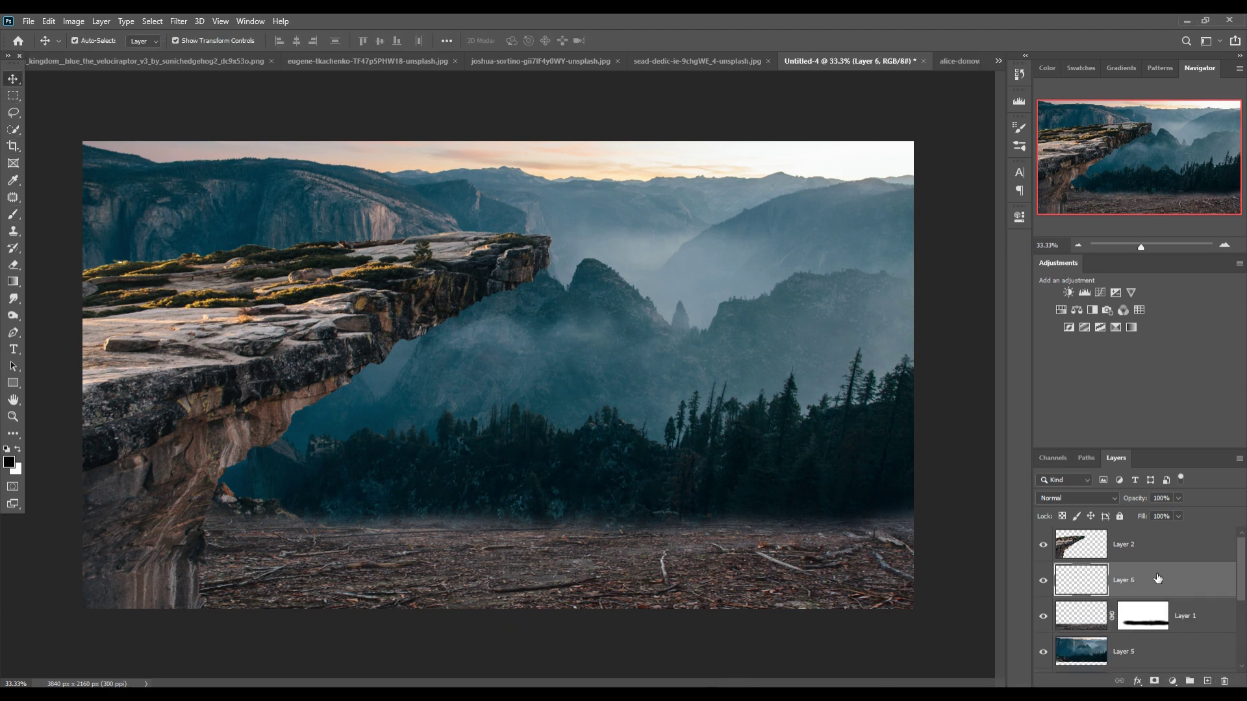
pyautogui.press('Delete')
pyautogui.click(1172, 681)
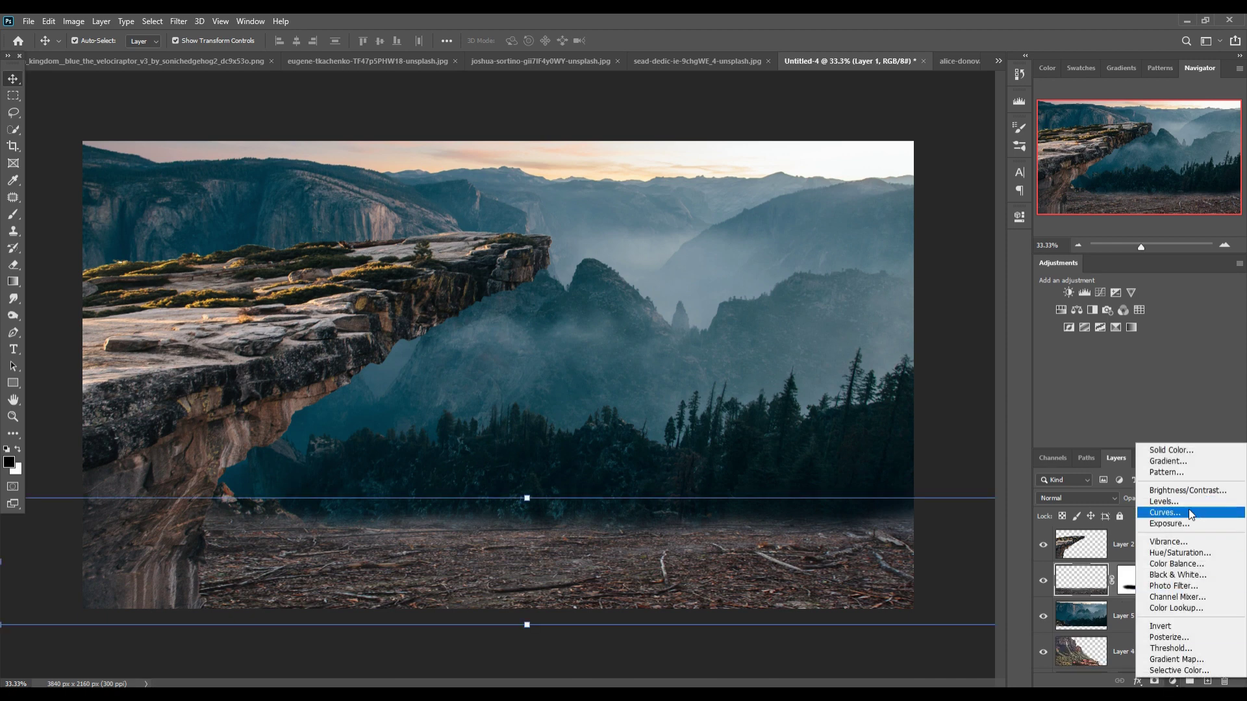
# Add a Hue/Saturation adjustment clipped to the ground, with Hue +180 and Lightness −37
pyautogui.click(1181, 555)
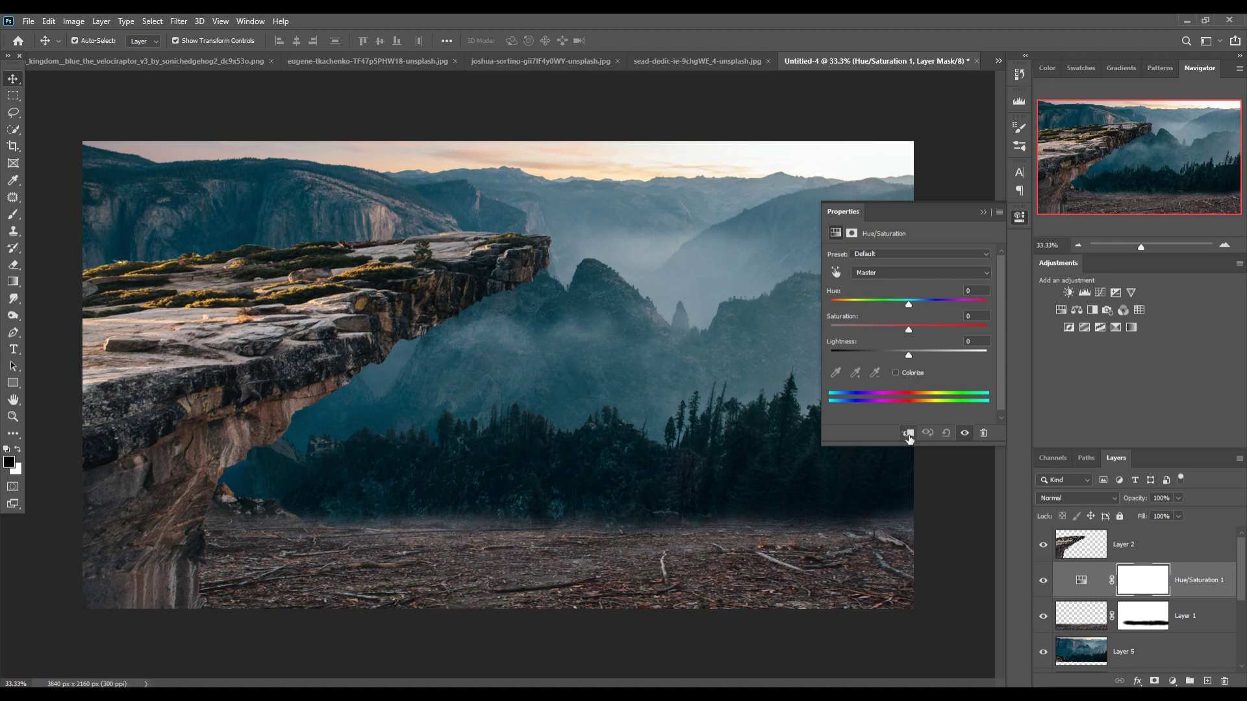
pyautogui.click(908, 433)
pyautogui.moveTo(908, 355); pyautogui.dragTo(892, 356)
pyautogui.click(909, 303)
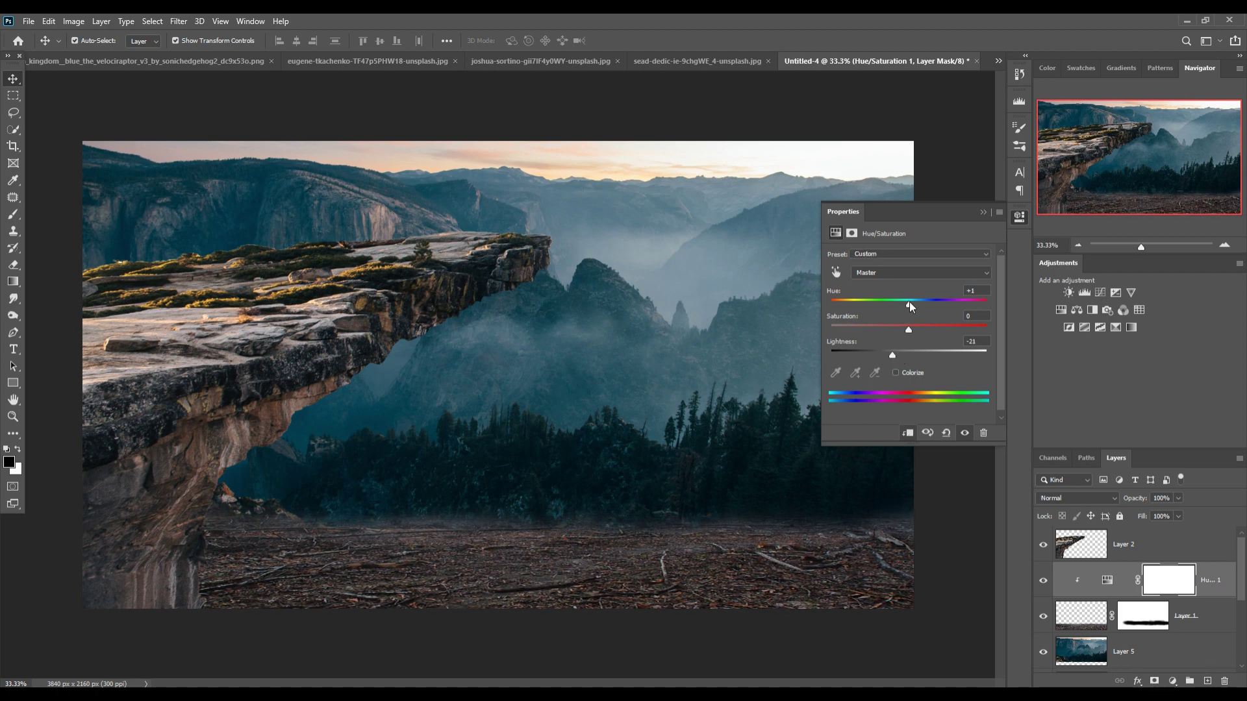
pyautogui.moveTo(909, 305); pyautogui.dragTo(934, 304)
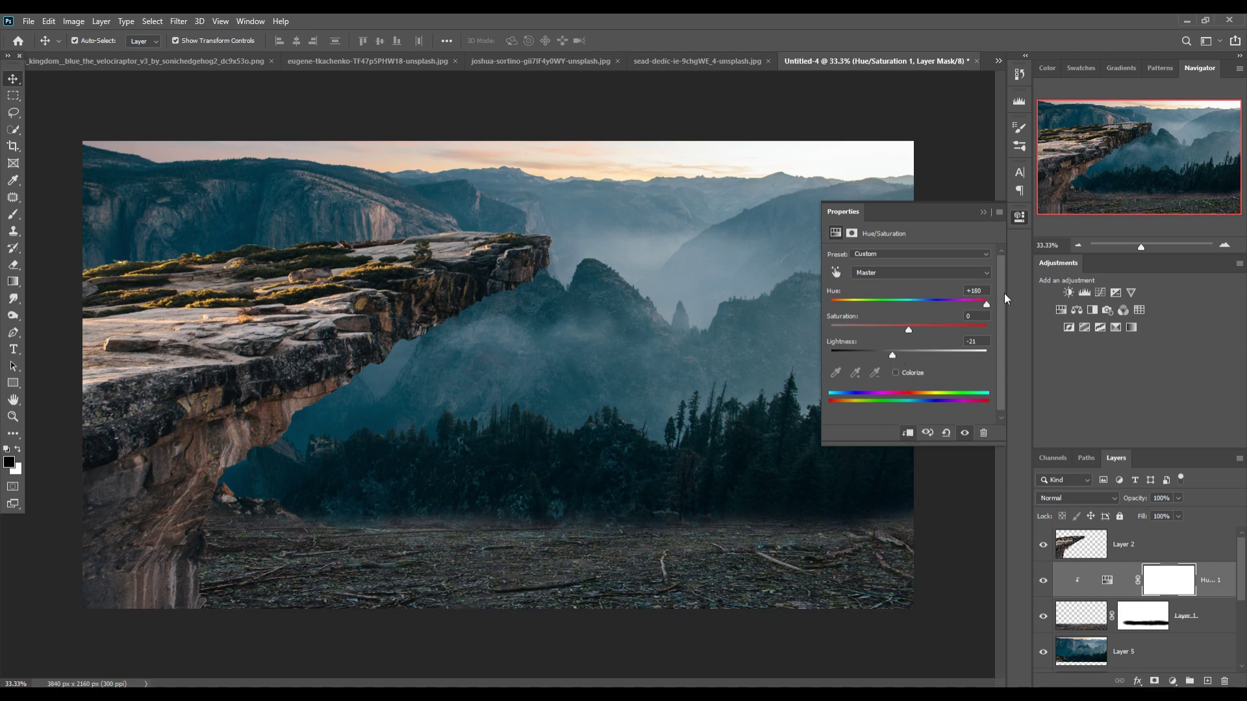
pyautogui.moveTo(891, 356); pyautogui.dragTo(876, 356)
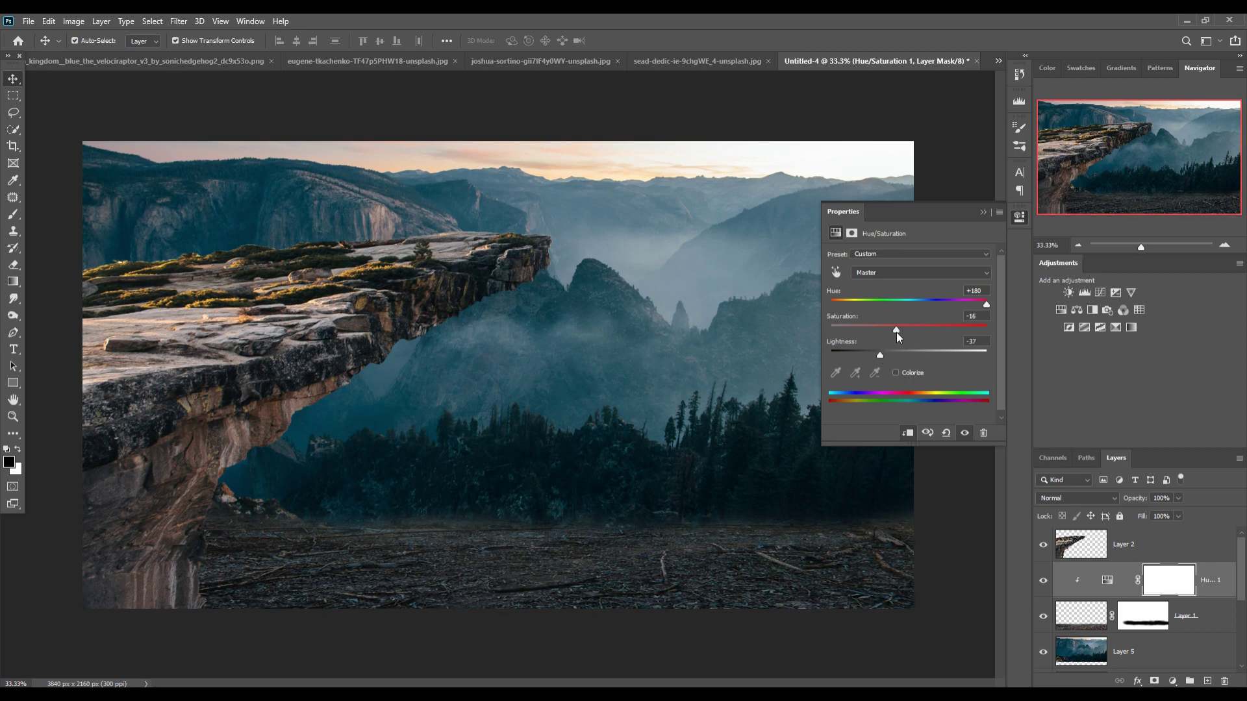
# Add an empty Layer 6 clipped above the ground layer
pyautogui.click(983, 213)
pyautogui.click(1221, 622)
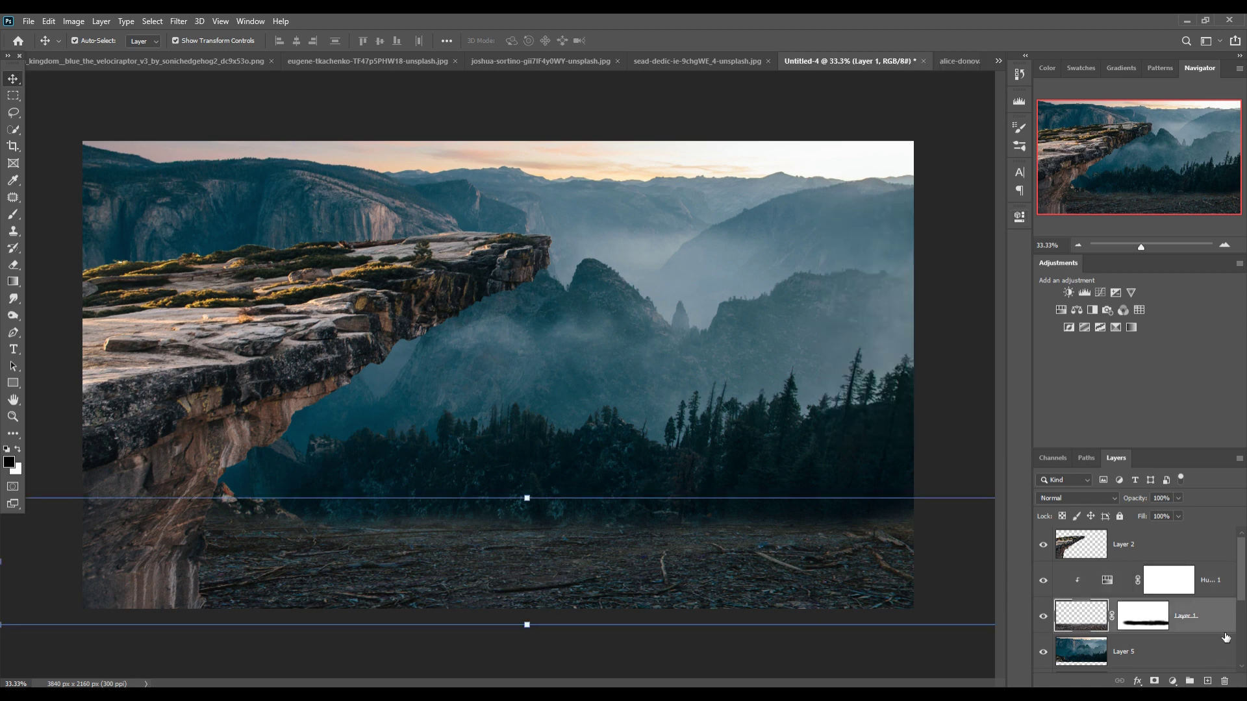
pyautogui.click(1208, 680)
# Sample a dark teal and brush a soft shadow along the horizon
pyautogui.click(13, 215)
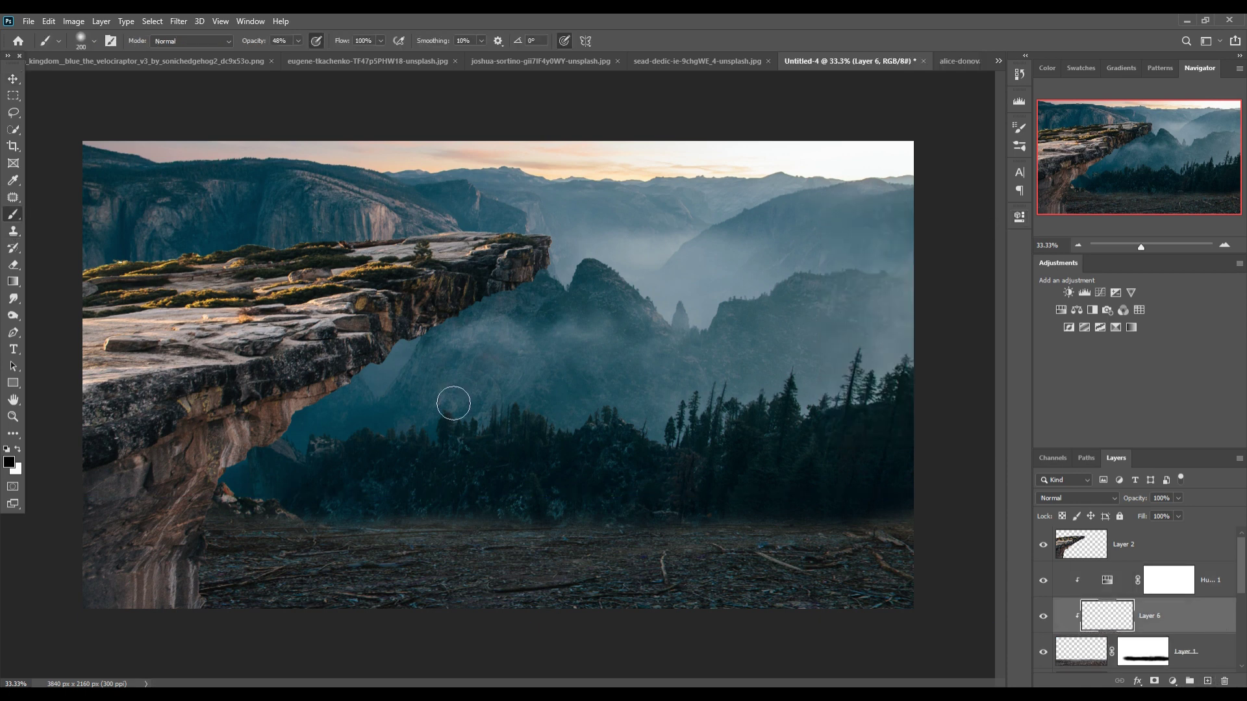
pyautogui.click(9, 462)
pyautogui.click(574, 493)
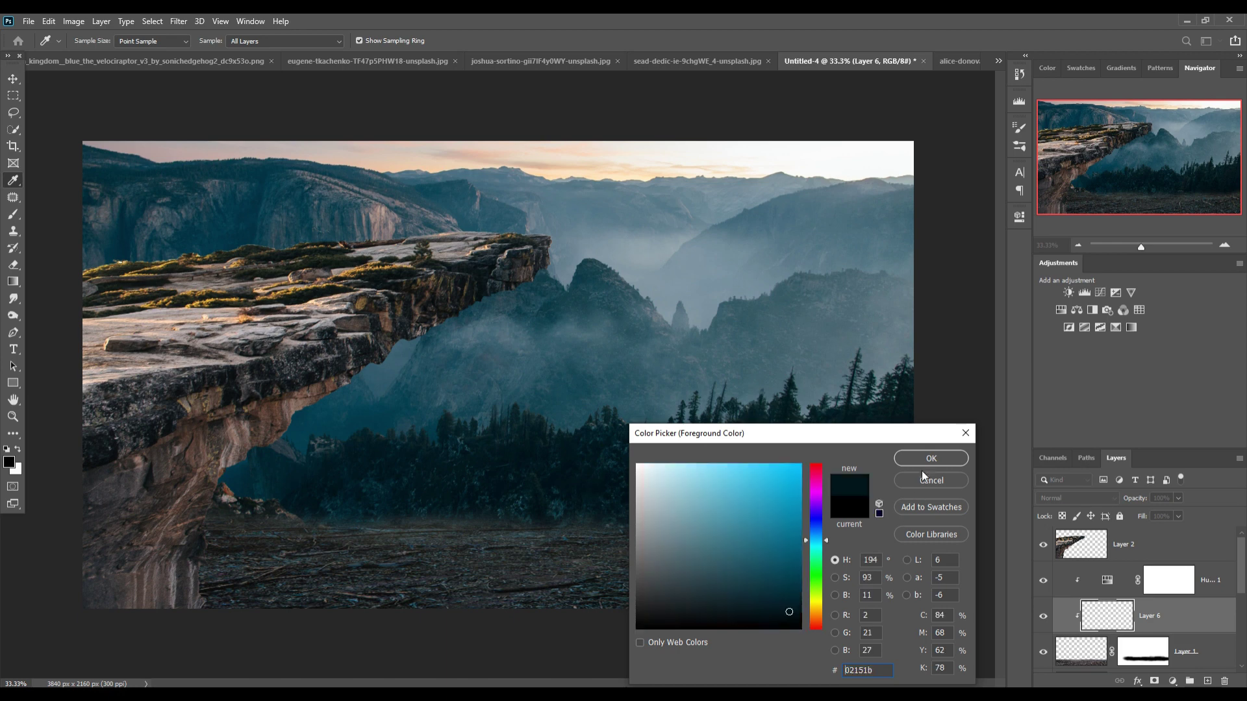
pyautogui.click(933, 454)
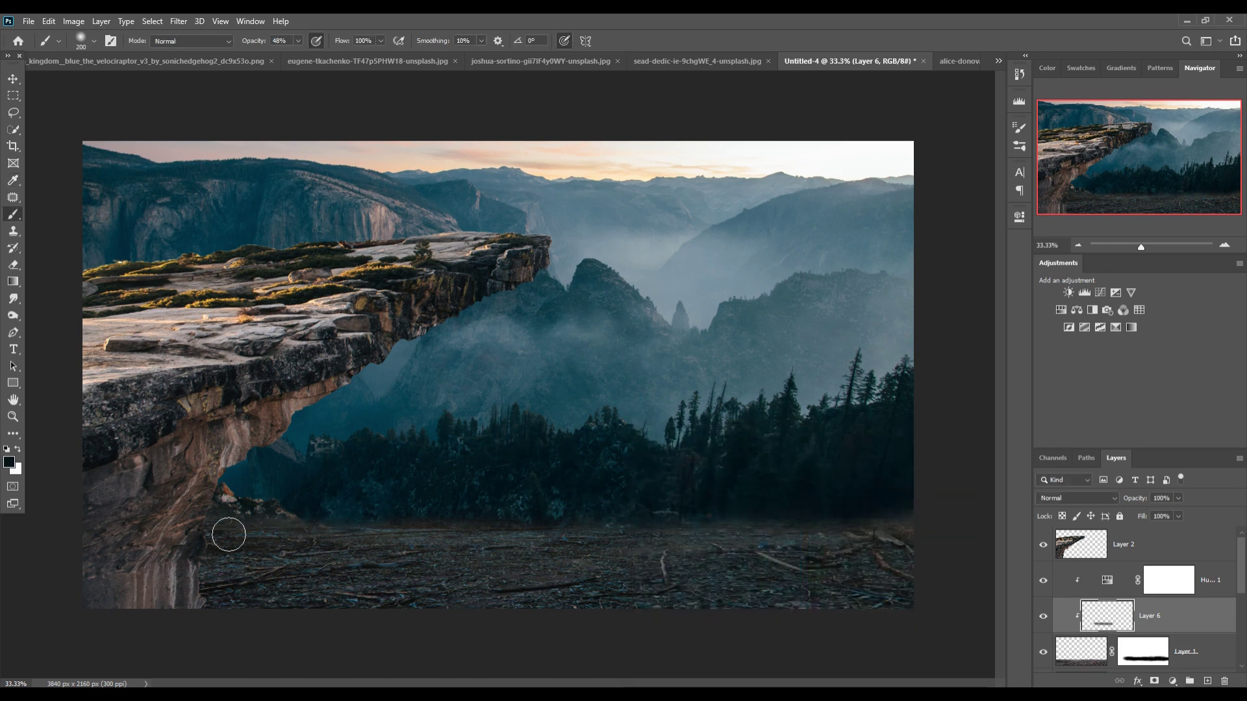
pyautogui.moveTo(229, 535); pyautogui.dragTo(1011, 534)
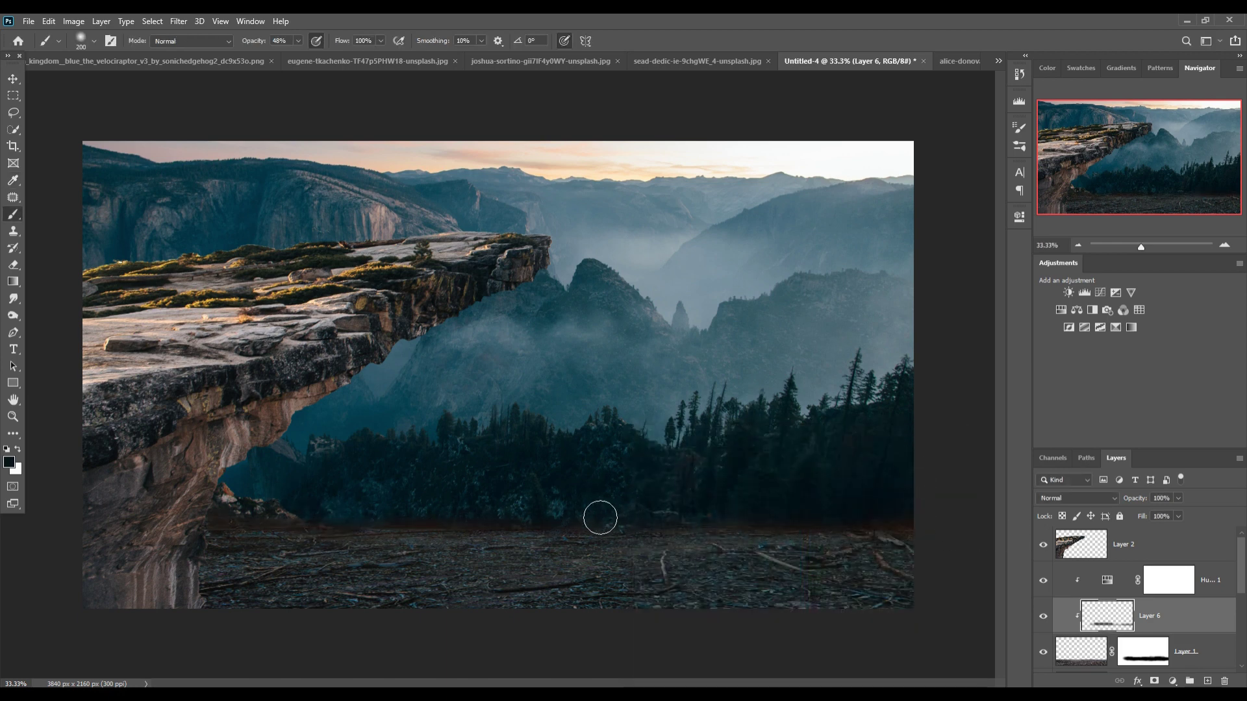
# Set the brush to 700 px at 5% opacity, then select the overhanging cliff layer
pyautogui.press(']')
pyautogui.press(']')
pyautogui.press(']')
pyautogui.click(252, 600)
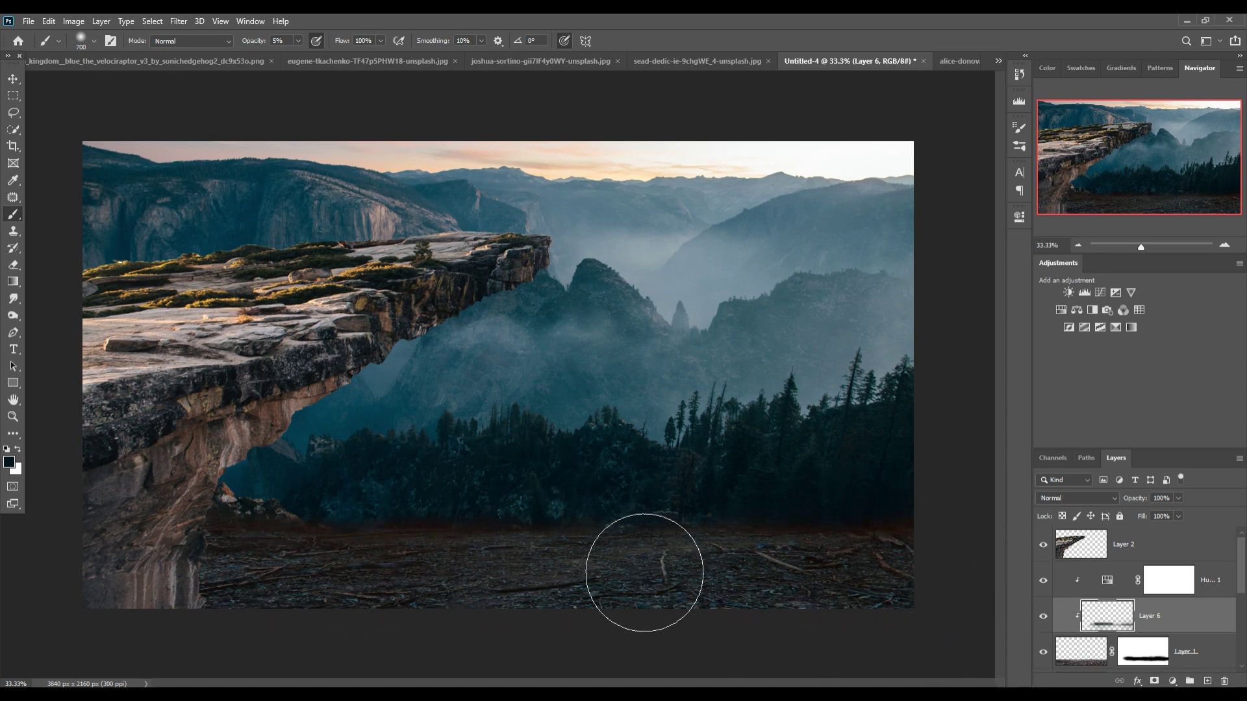
pyautogui.click(13, 79)
pyautogui.click(220, 356)
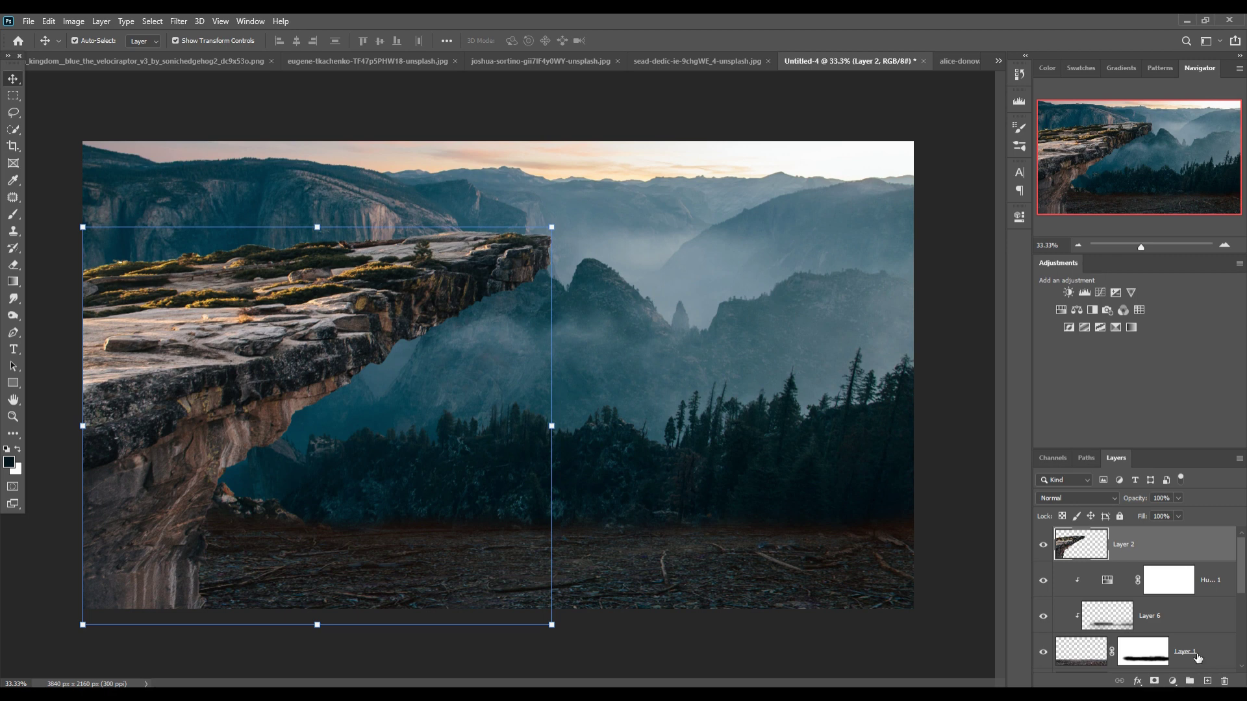
# Add a Curves 1 adjustment pulled down through the midtones, clipped to the cliff layer
pyautogui.click(1173, 681)
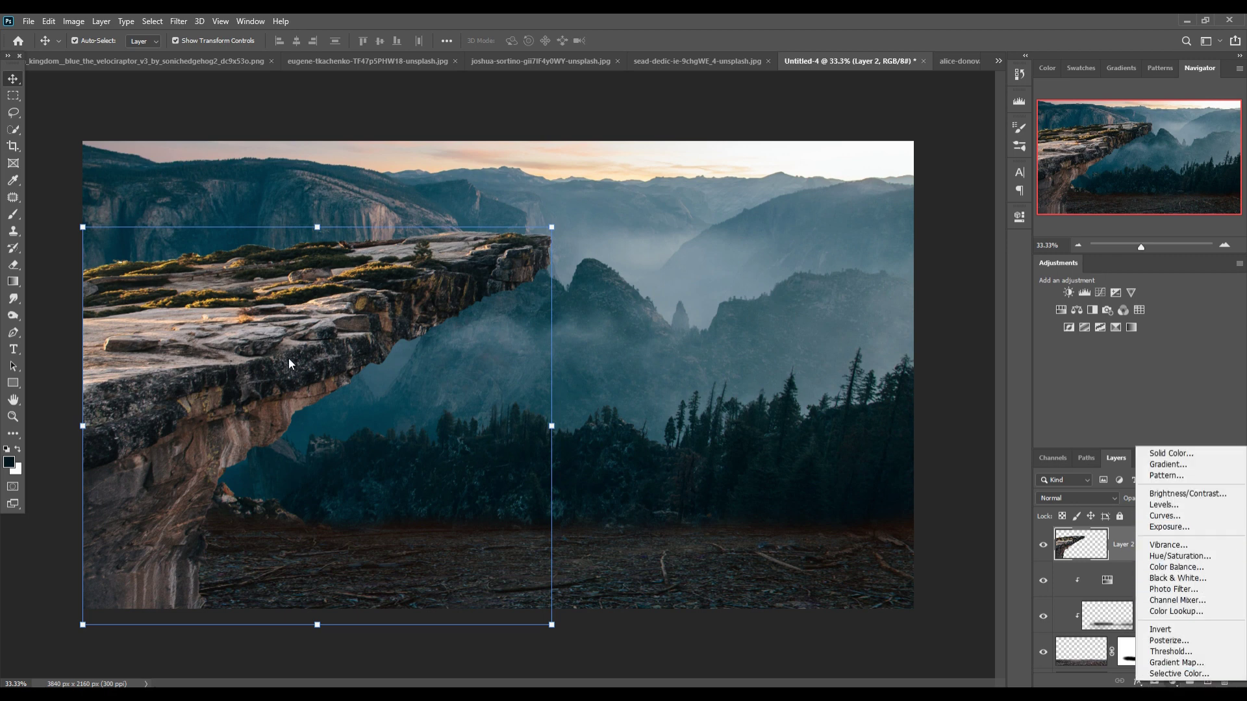
pyautogui.click(1166, 516)
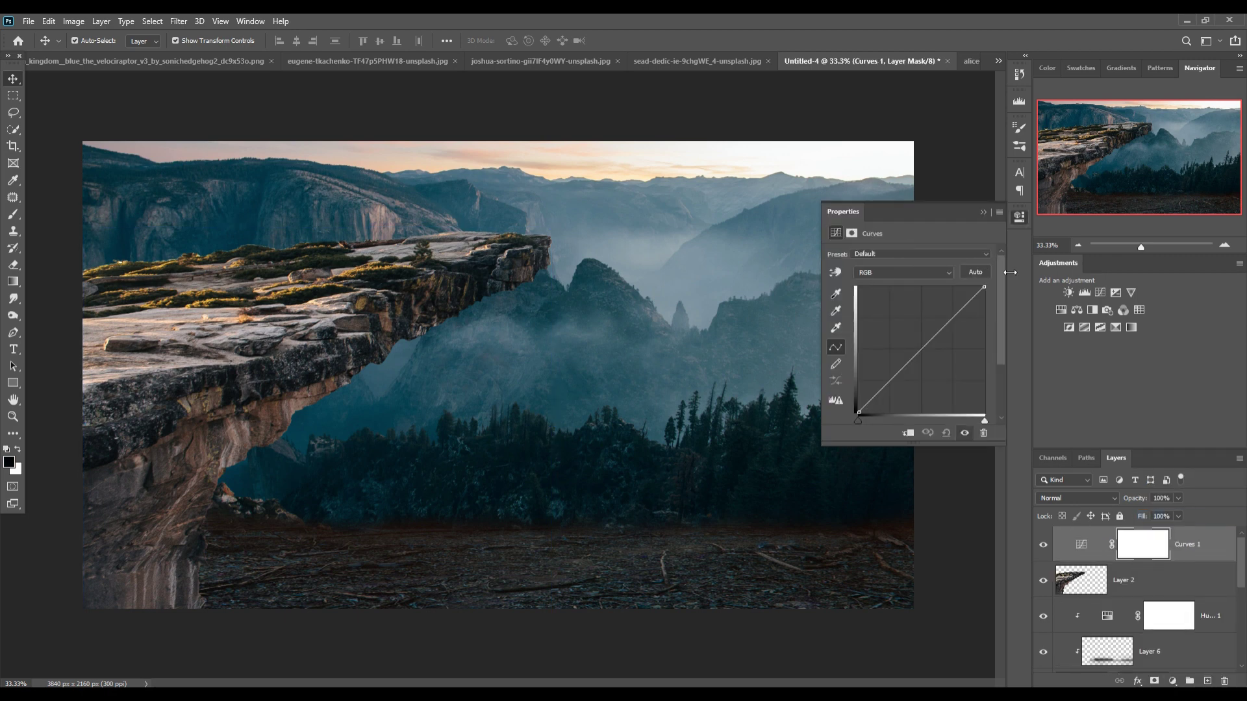
pyautogui.moveTo(930, 351); pyautogui.dragTo(933, 367)
pyautogui.click(908, 432)
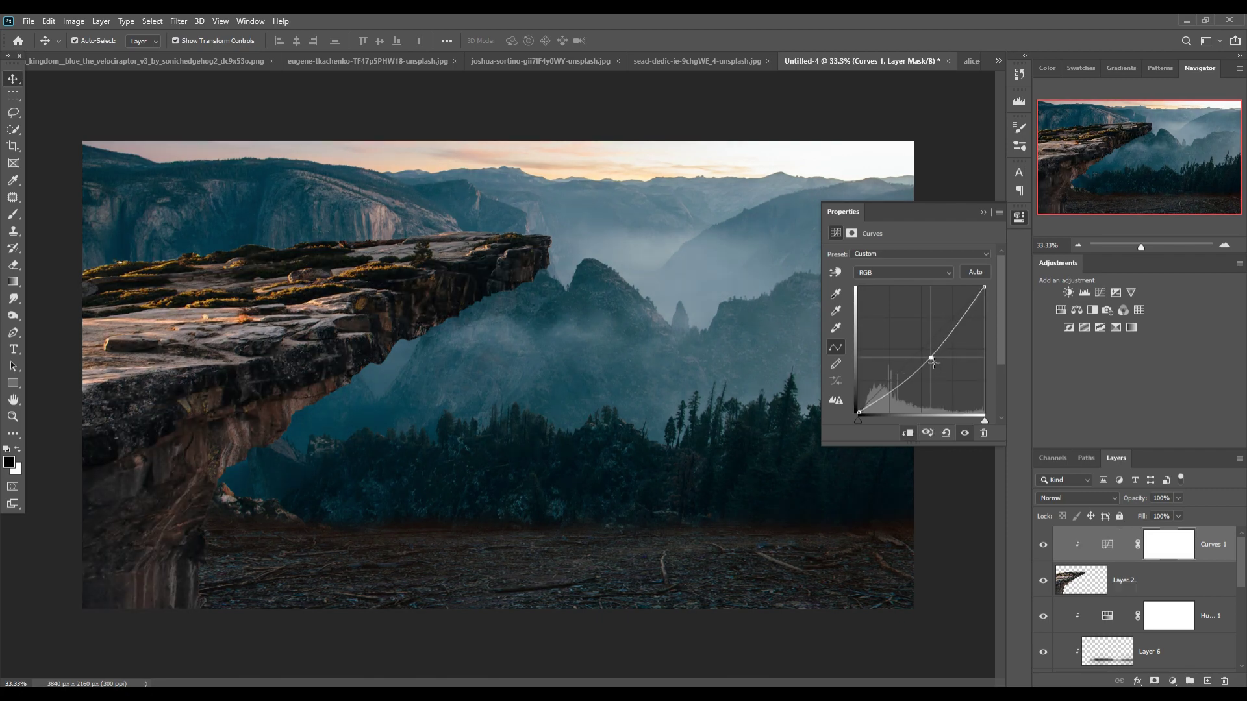
pyautogui.click(945, 249)
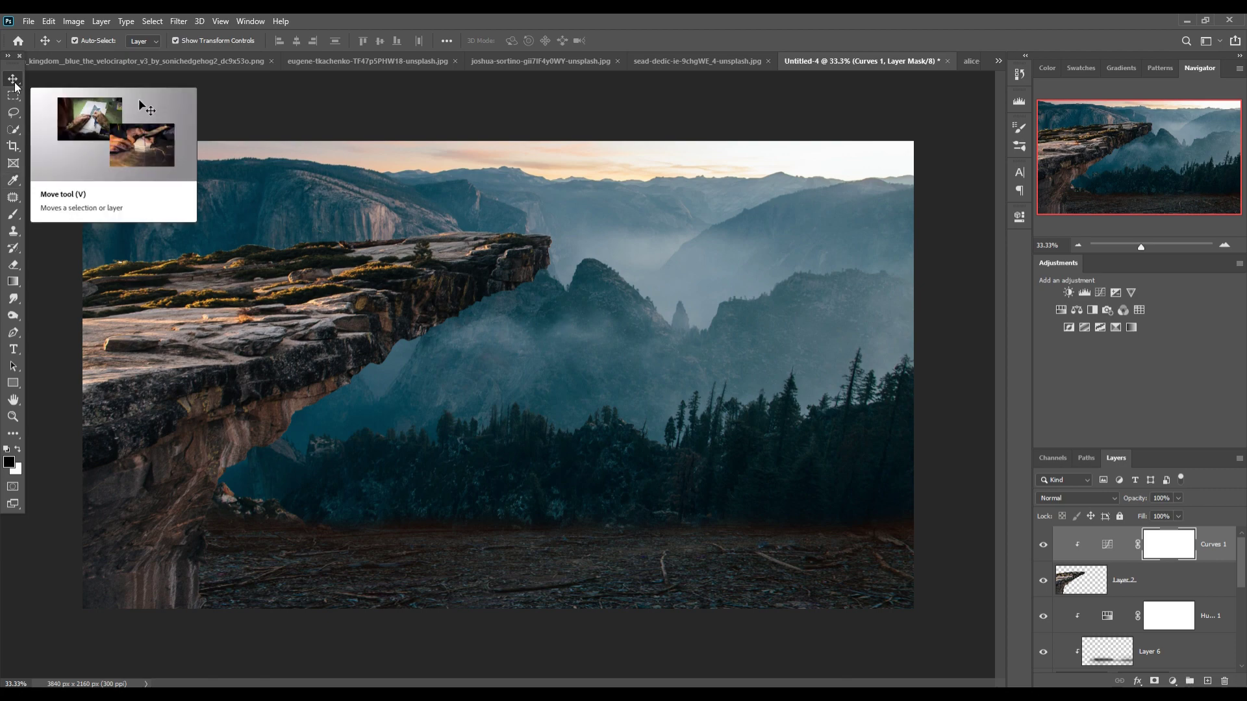
# Bring the T-rex into the valley composite and pin it for Puppet Warp
pyautogui.click(668, 63)
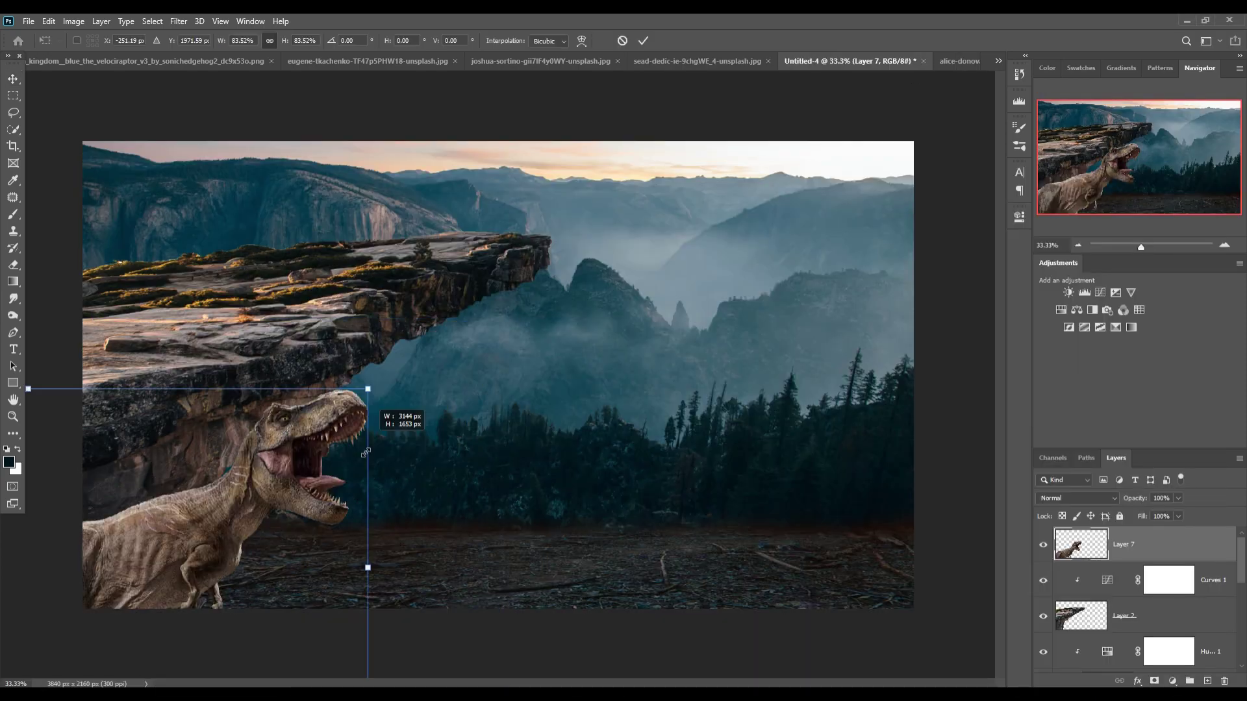
pyautogui.moveTo(365, 453)
pyautogui.mouseDown()
pyautogui.moveTo(491, 496)
pyautogui.moveTo(626, 496)
pyautogui.mouseUp()
pyautogui.click(49, 20)
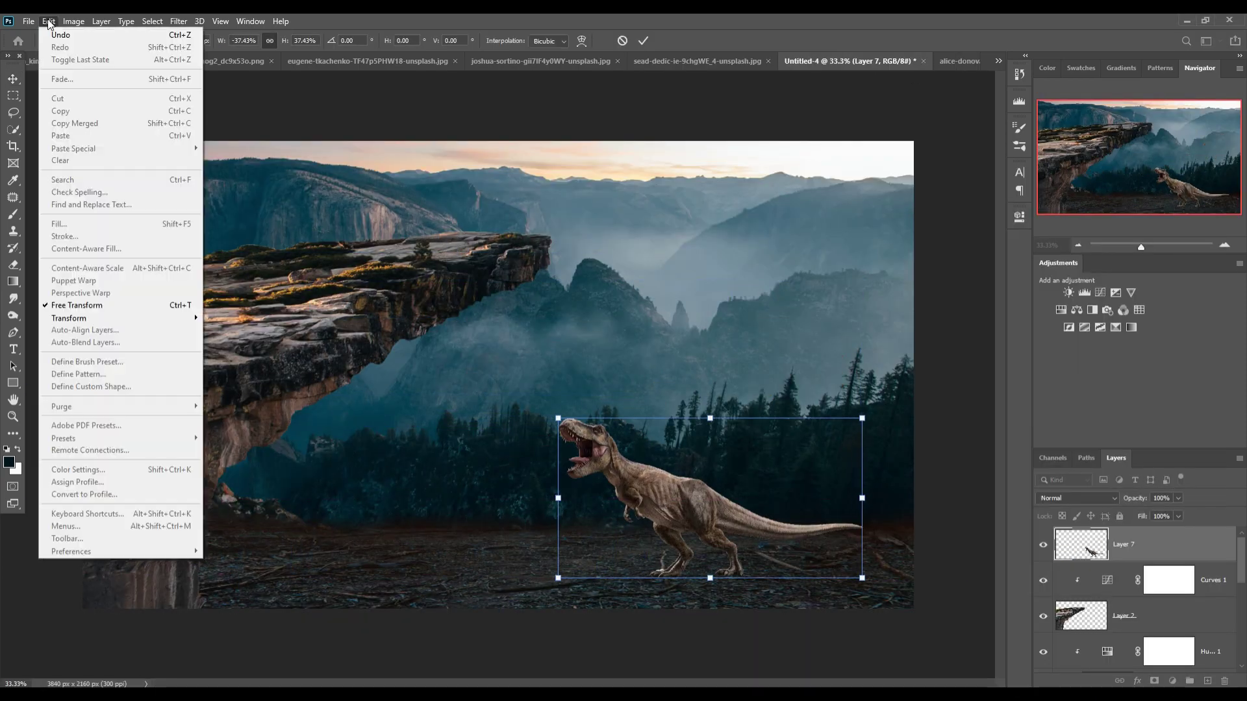
pyautogui.click(71, 300)
pyautogui.click(577, 429)
pyautogui.click(637, 483)
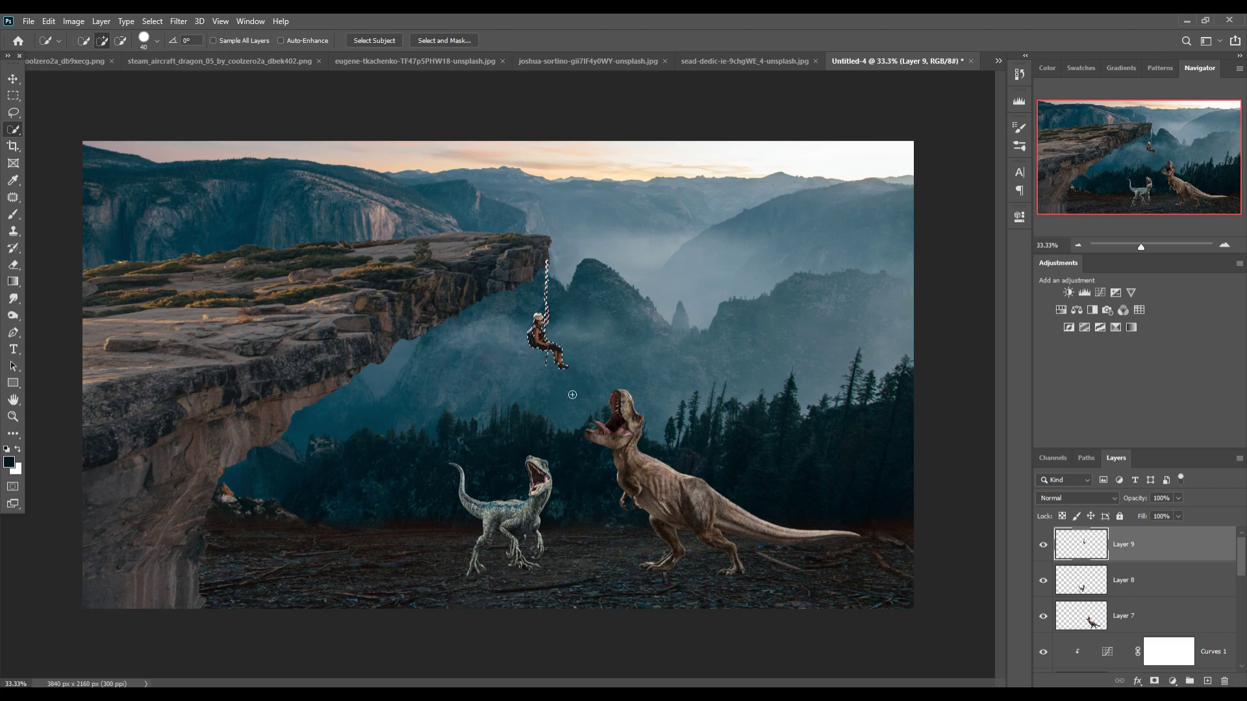
# Refine the climber selection in Select and Mask and output it to a new layer
pyautogui.hotkey('ctrl', 'alt', 'r')
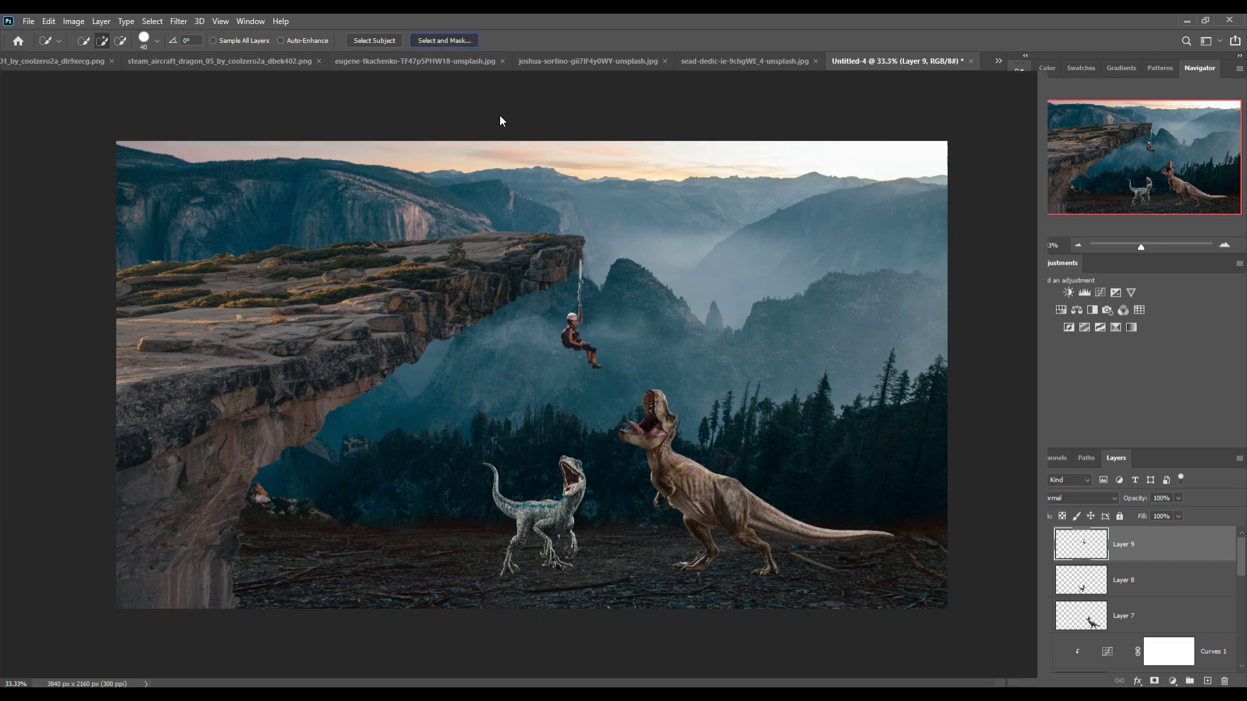
pyautogui.hotkey('ctrl', '+')
pyautogui.hotkey('ctrl', '+')
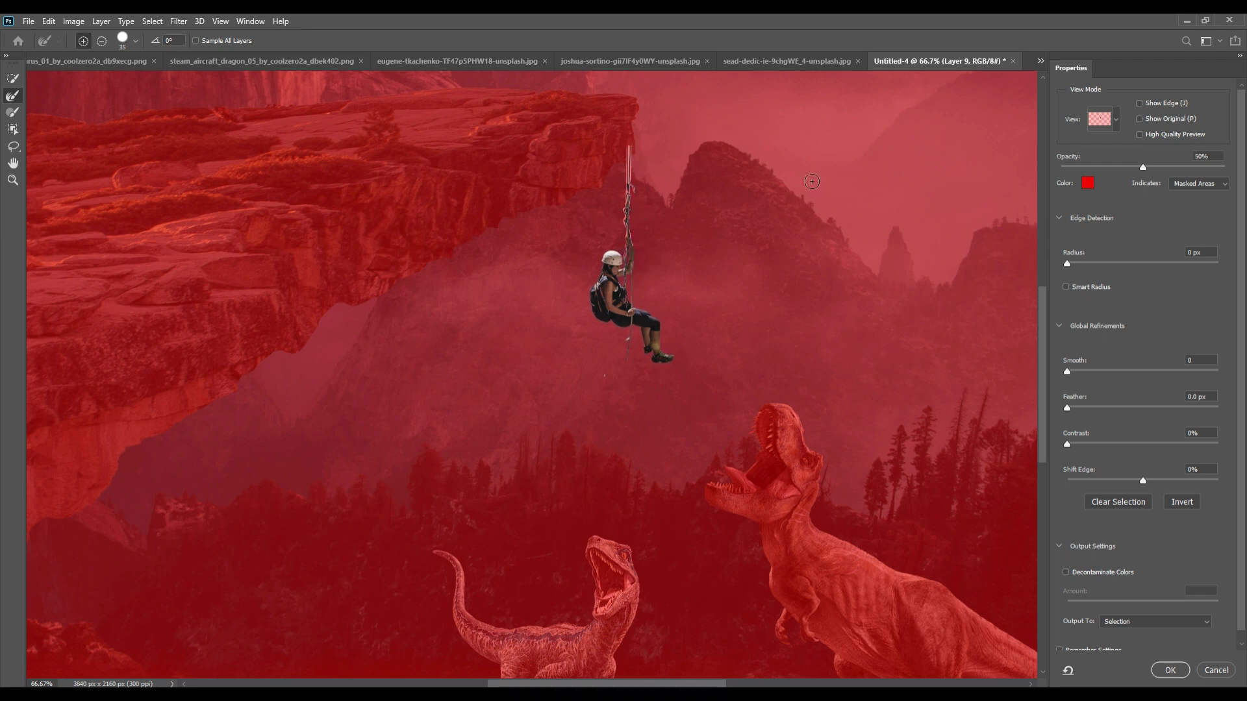
pyautogui.click(1147, 622)
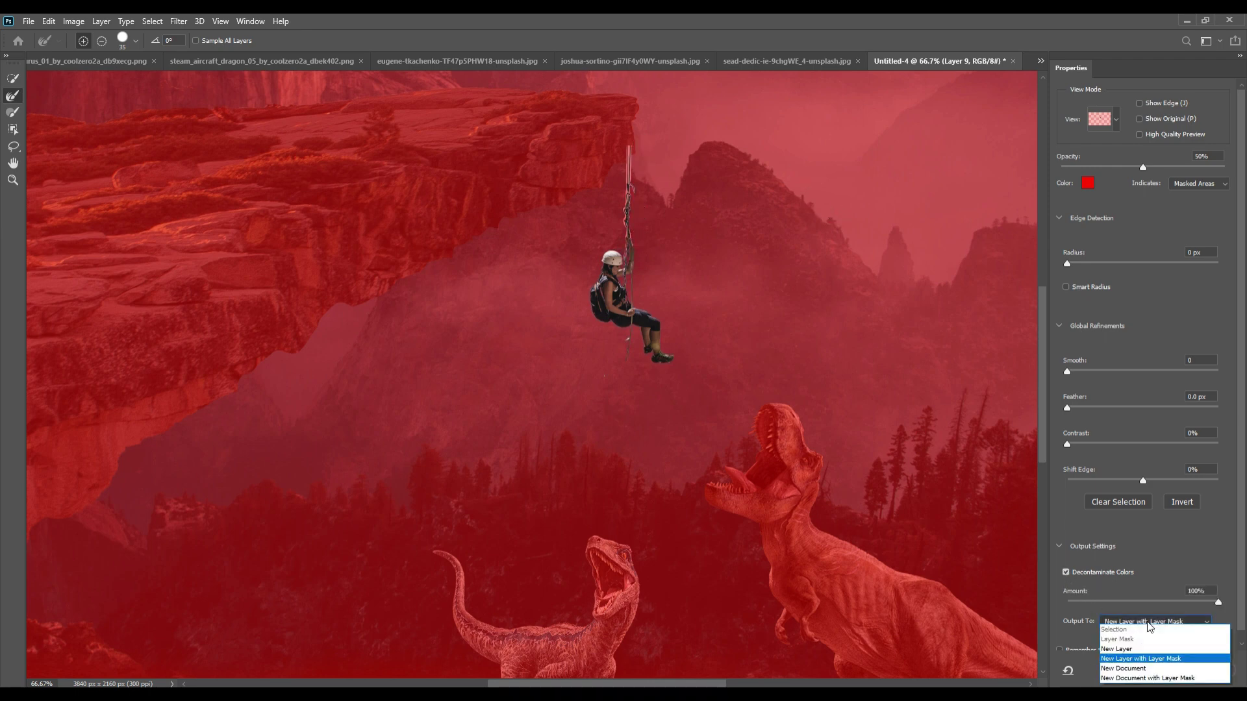
pyautogui.click(1135, 652)
pyautogui.click(1169, 671)
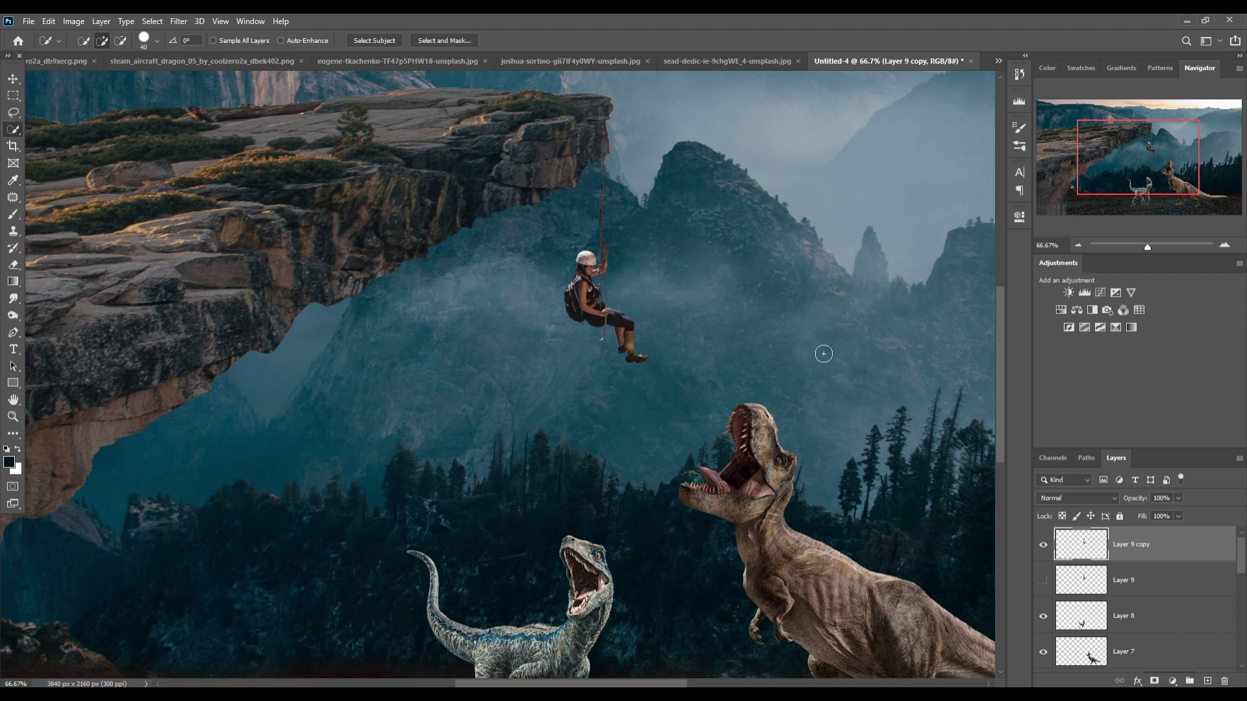
# Zoom out and nudge the climber copy slightly down with the Move tool
pyautogui.click(13, 79)
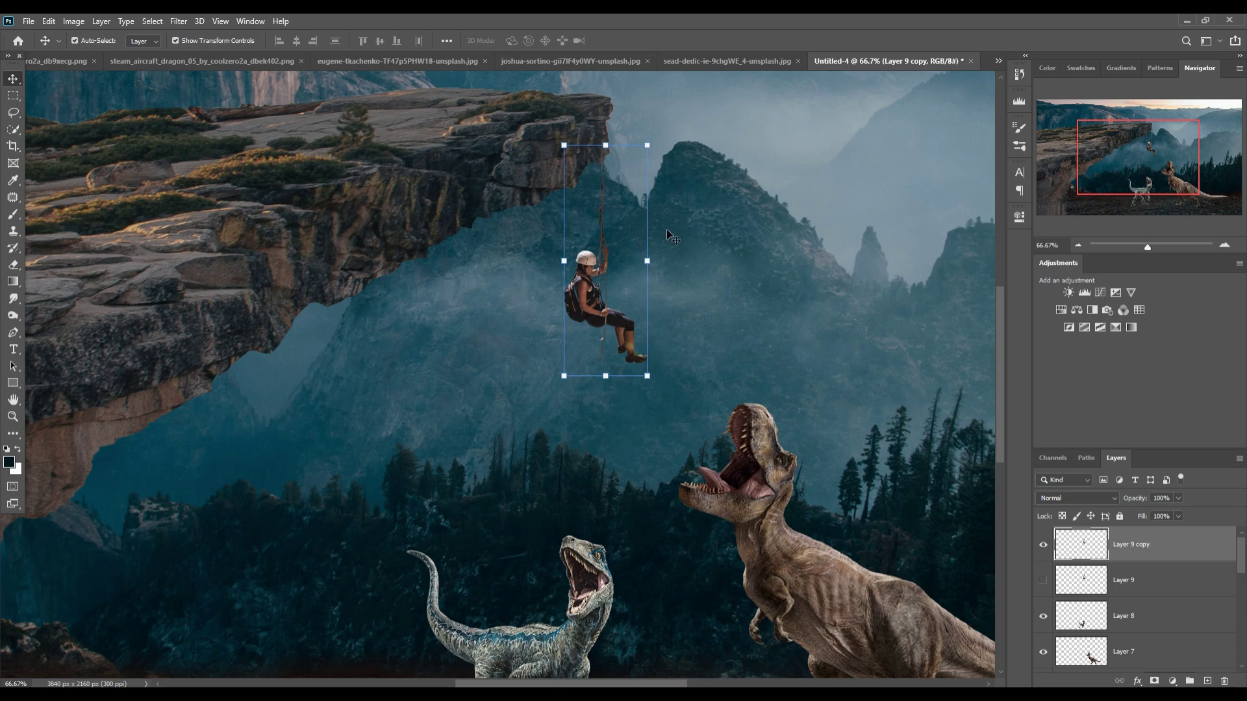
pyautogui.hotkey('ctrl', '-')
pyautogui.hotkey('ctrl', '-')
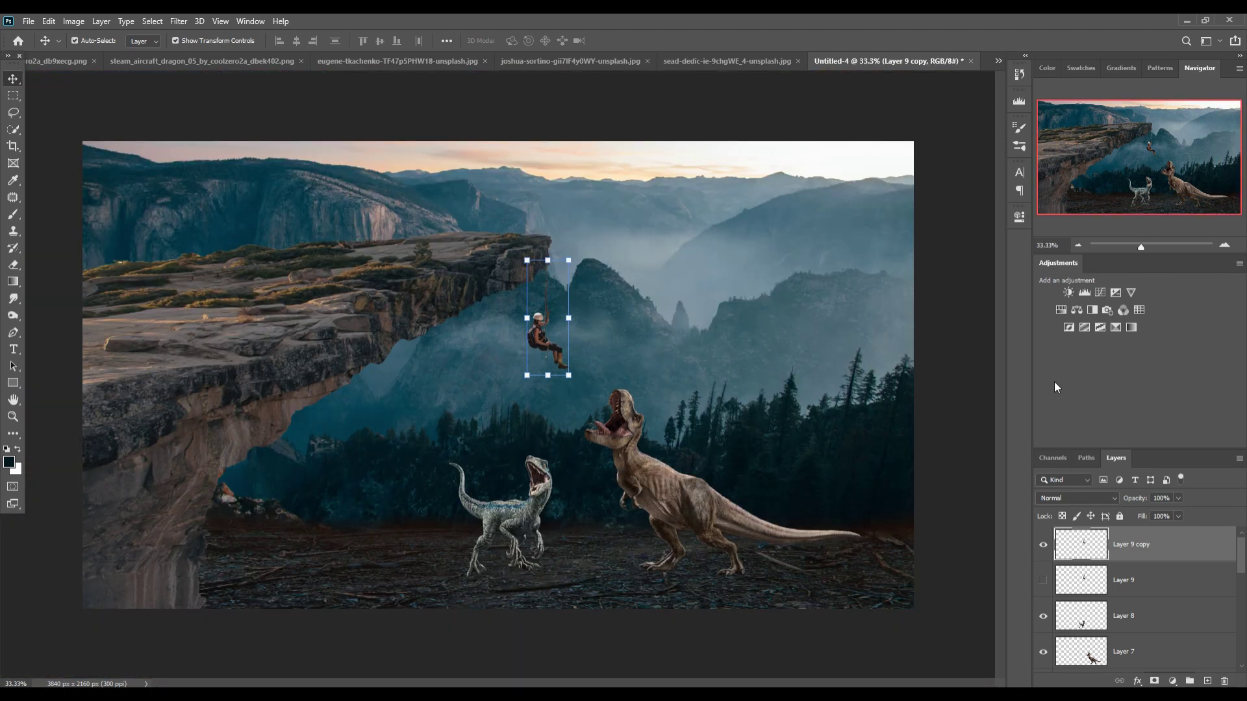
pyautogui.press('Down')
# Darken the climber with a Curves adjustment clipped to its layer
pyautogui.click(509, 271)
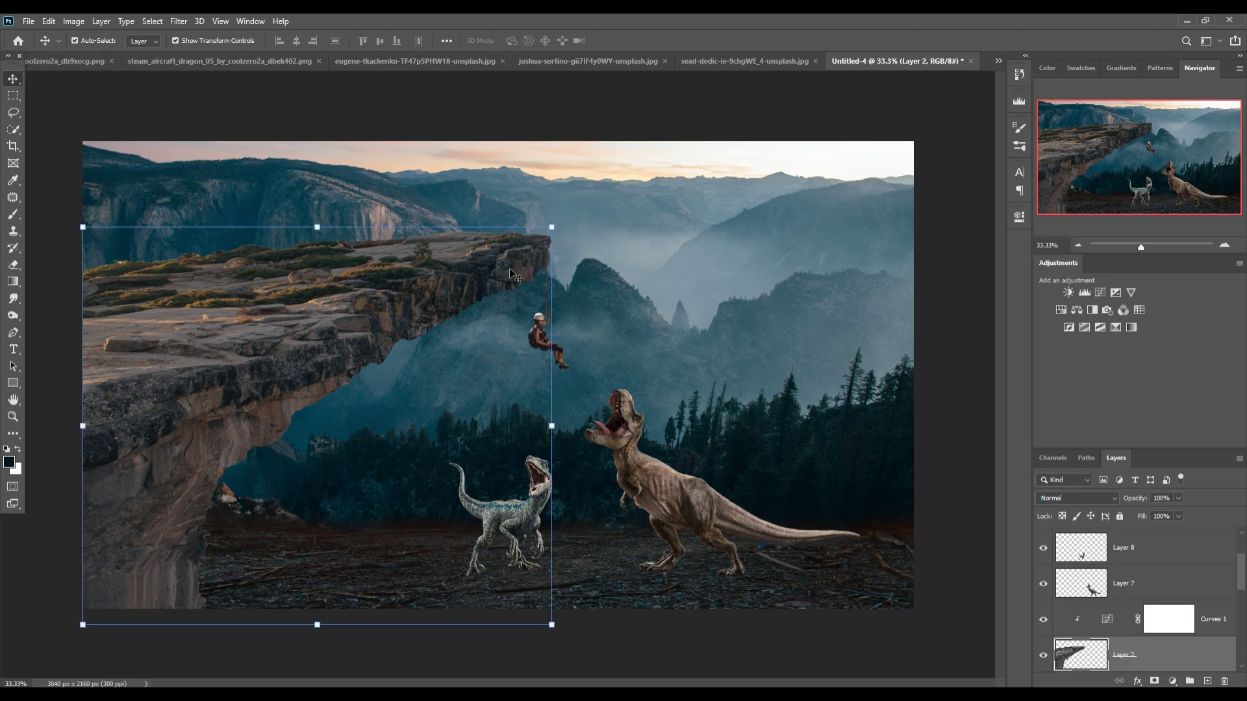
pyautogui.click(543, 330)
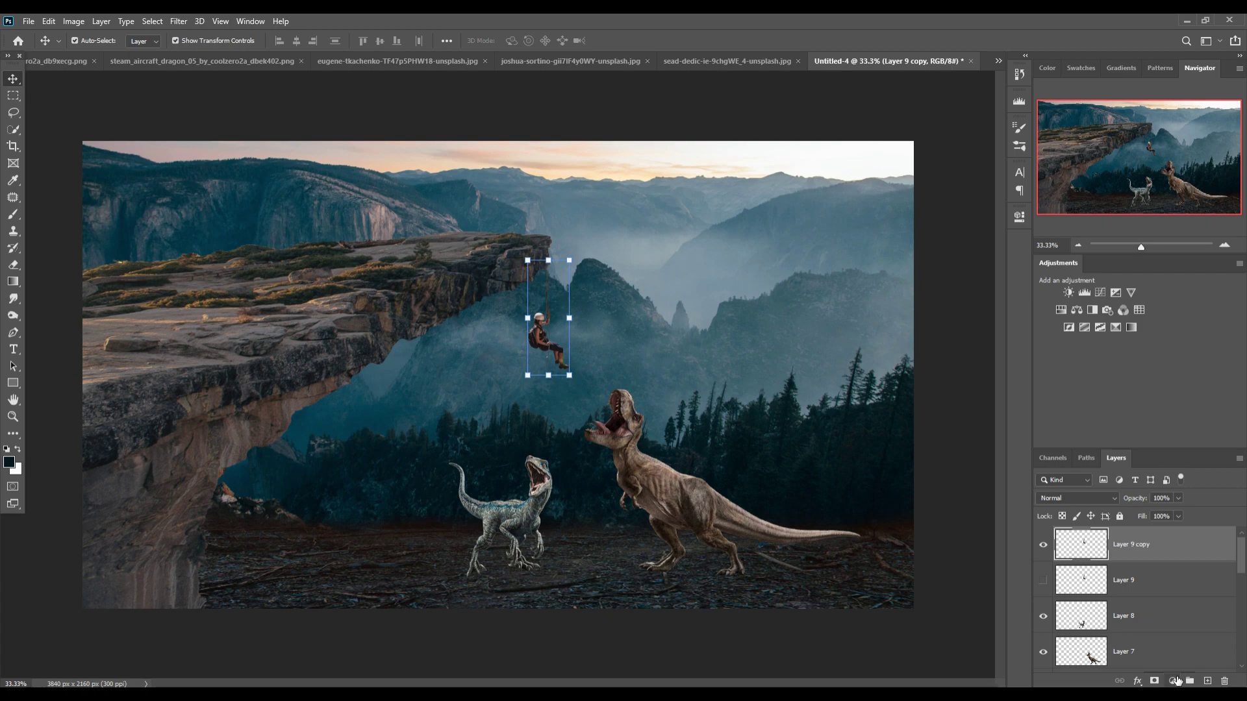
pyautogui.click(1174, 681)
pyautogui.click(1182, 508)
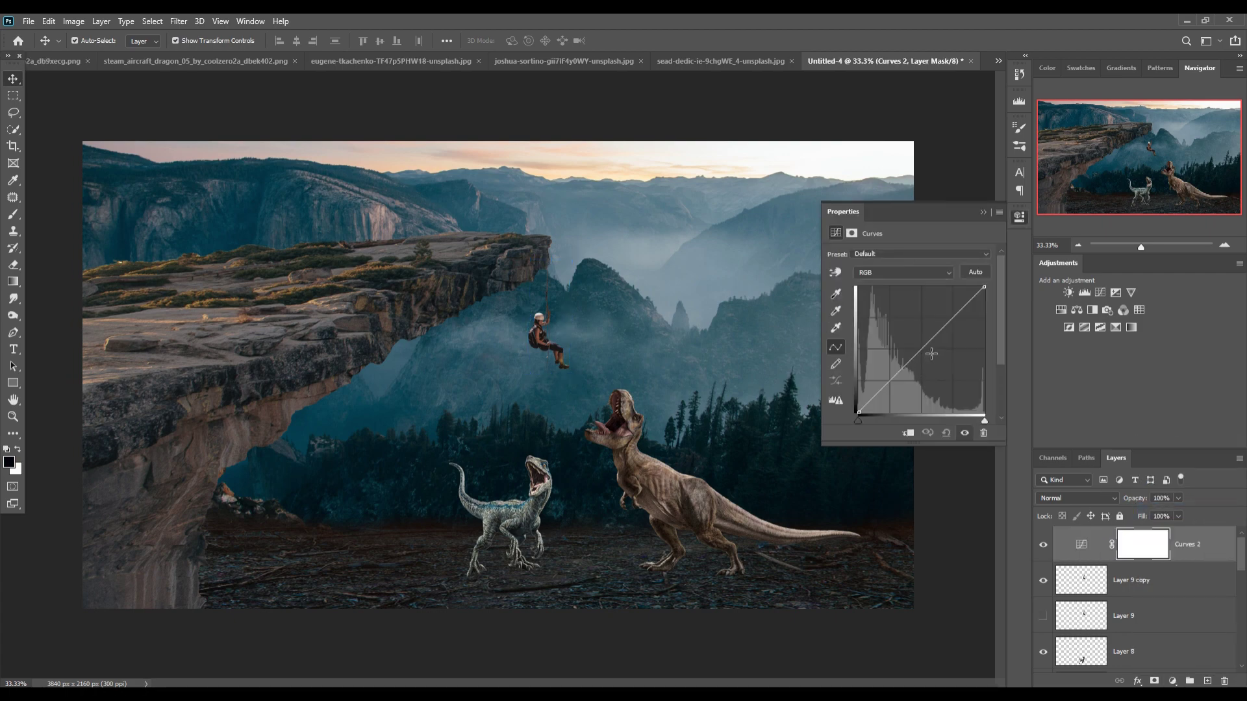
pyautogui.moveTo(931, 354); pyautogui.dragTo(939, 356)
pyautogui.click(908, 434)
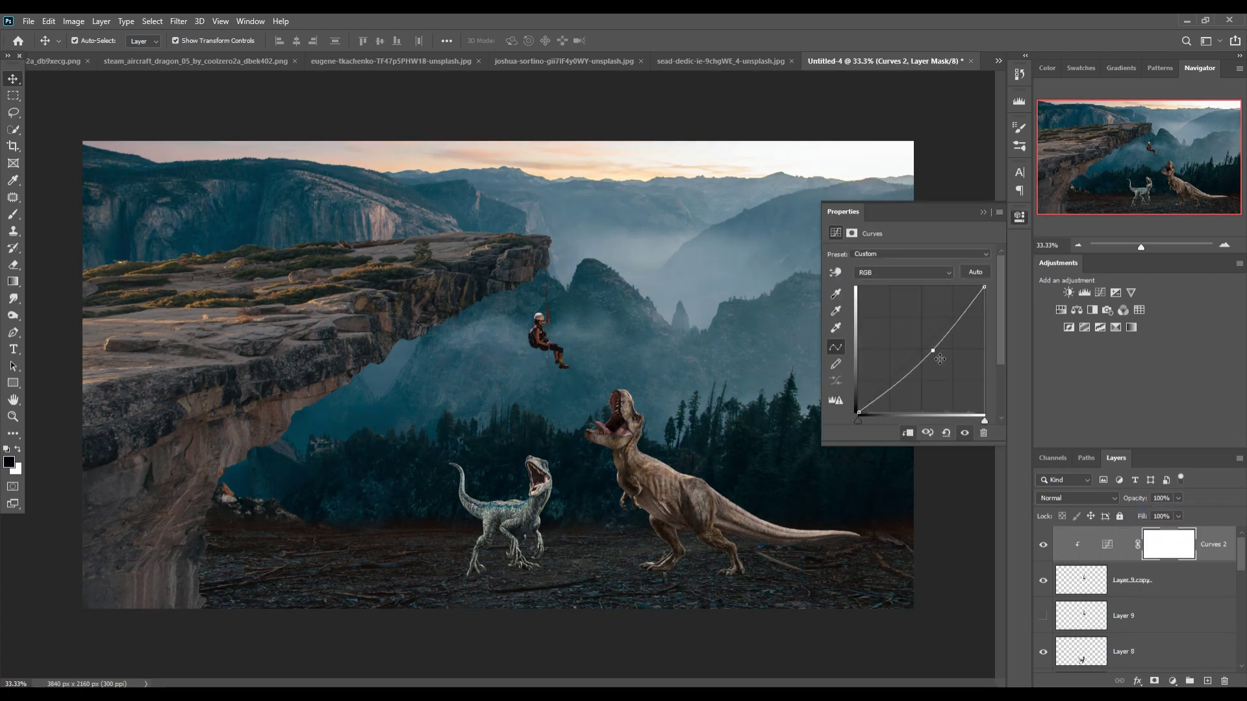
pyautogui.moveTo(938, 359); pyautogui.dragTo(936, 358)
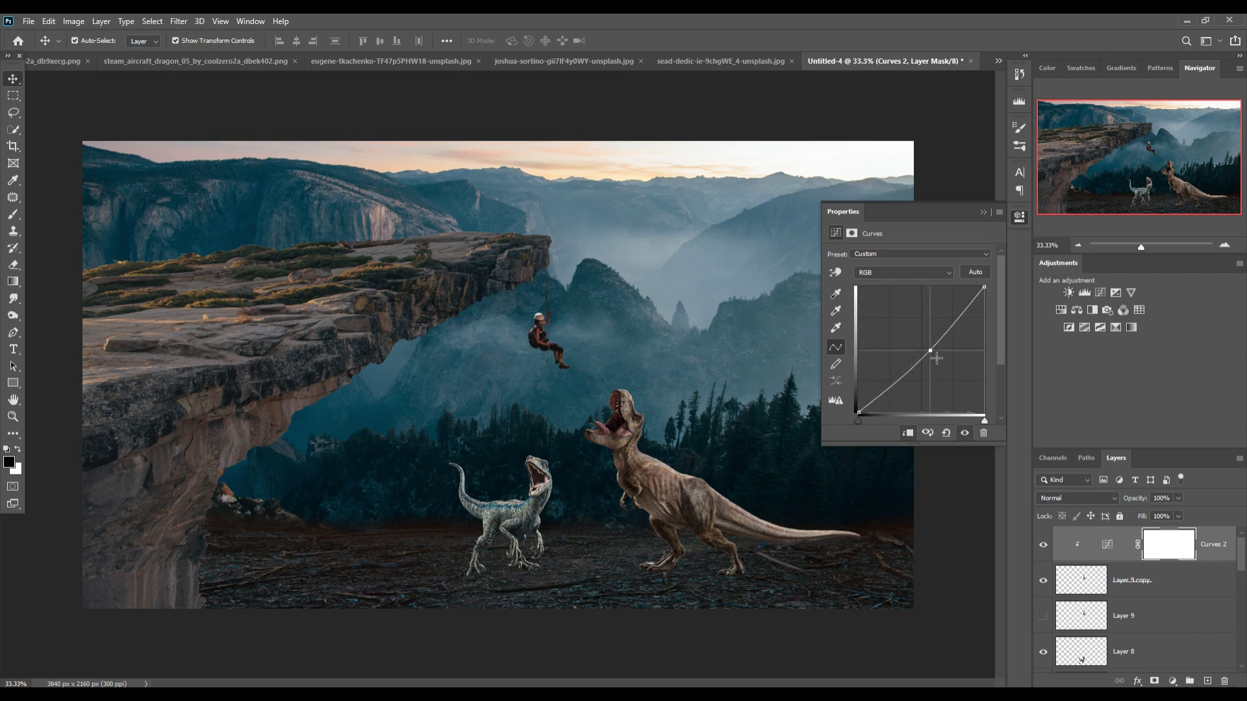
pyautogui.click(983, 213)
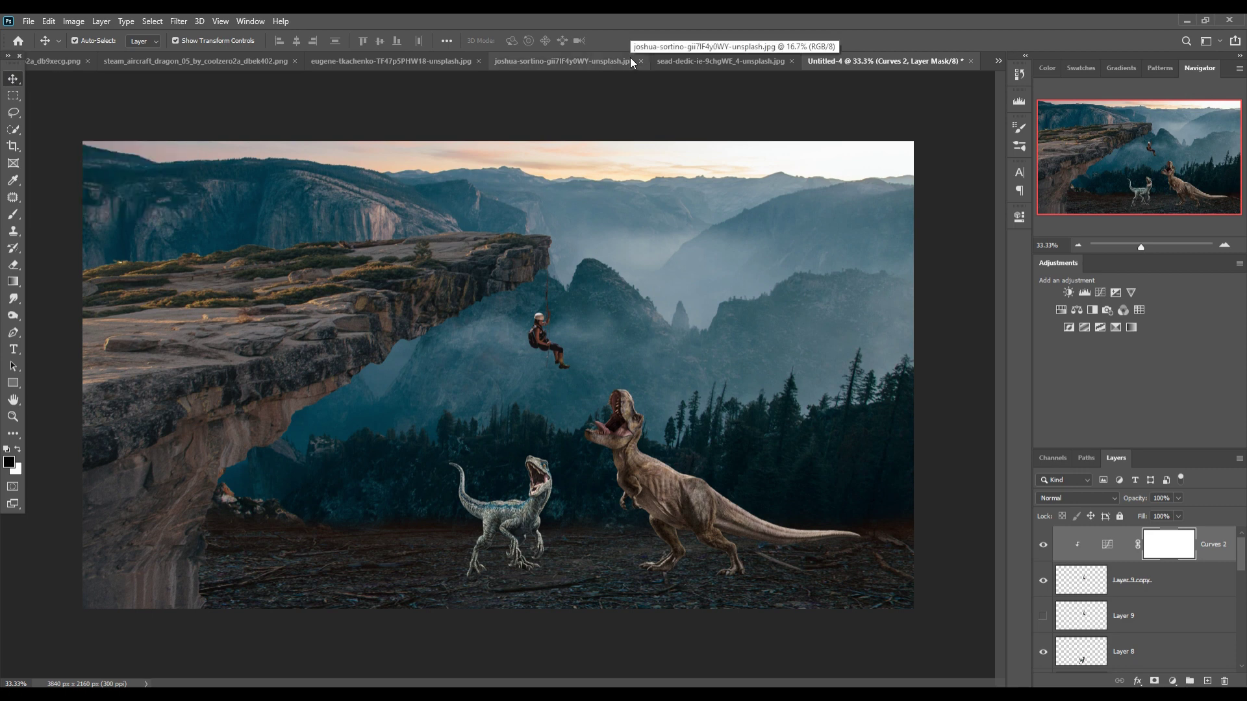
# Darken the raptor with a second clipped curve, then bring up the file browser
pyautogui.hotkey('ctrl', 'm')
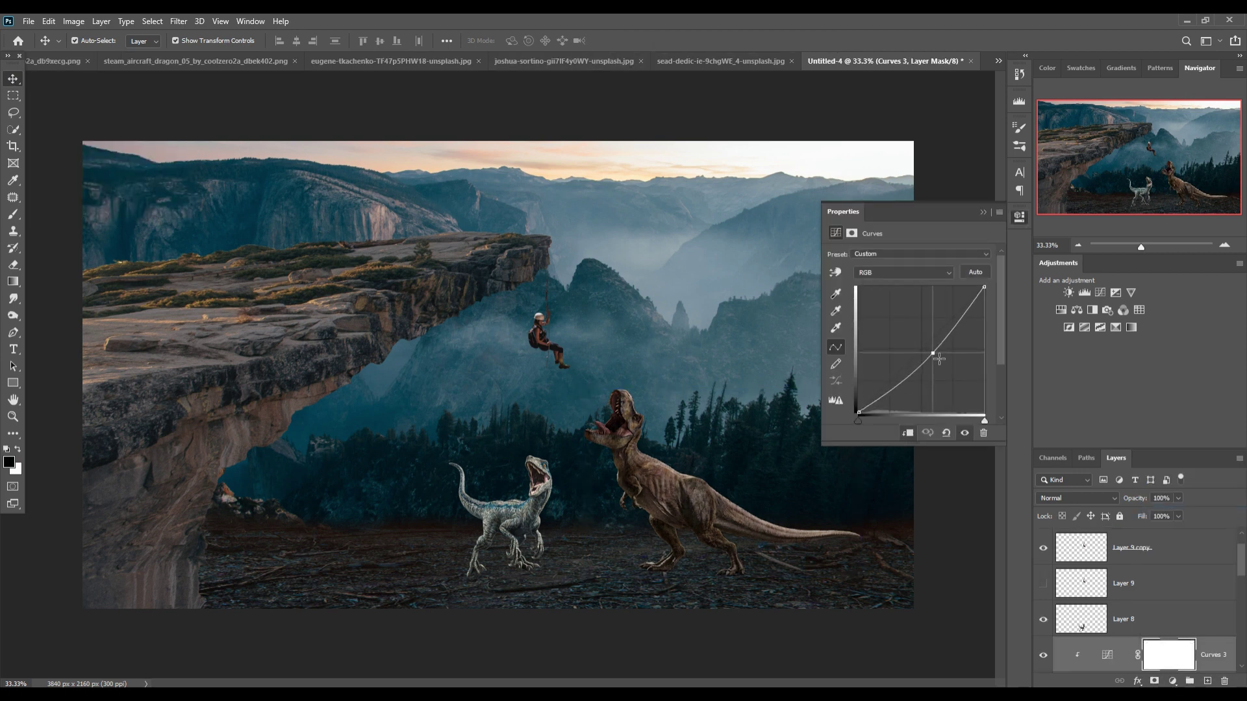
pyautogui.hotkey('ctrl', 'z')
pyautogui.click(500, 513)
pyautogui.hotkey('ctrl', 'm')
pyautogui.moveTo(936, 358); pyautogui.dragTo(947, 371)
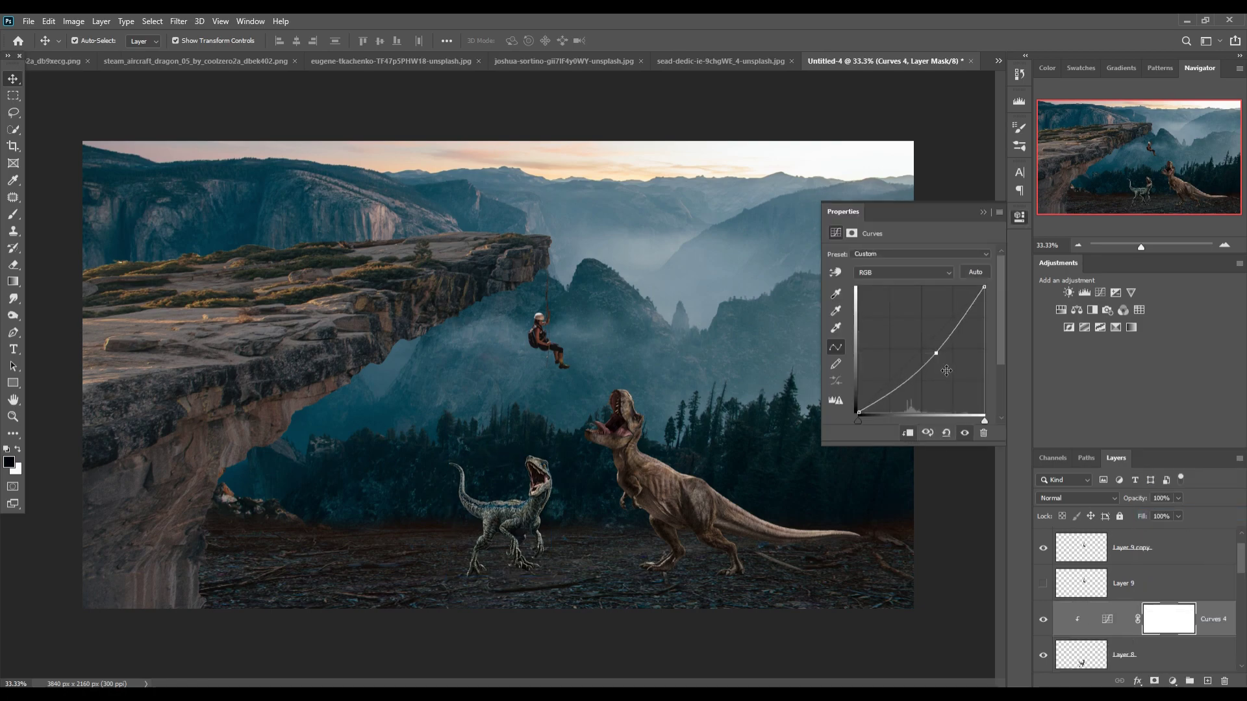
pyautogui.click(983, 212)
pyautogui.click(545, 273)
pyautogui.hotkey('alt', 'f')
# Scale the tree to about 29% on the cliff edge and mask away its grass base
pyautogui.press('o')
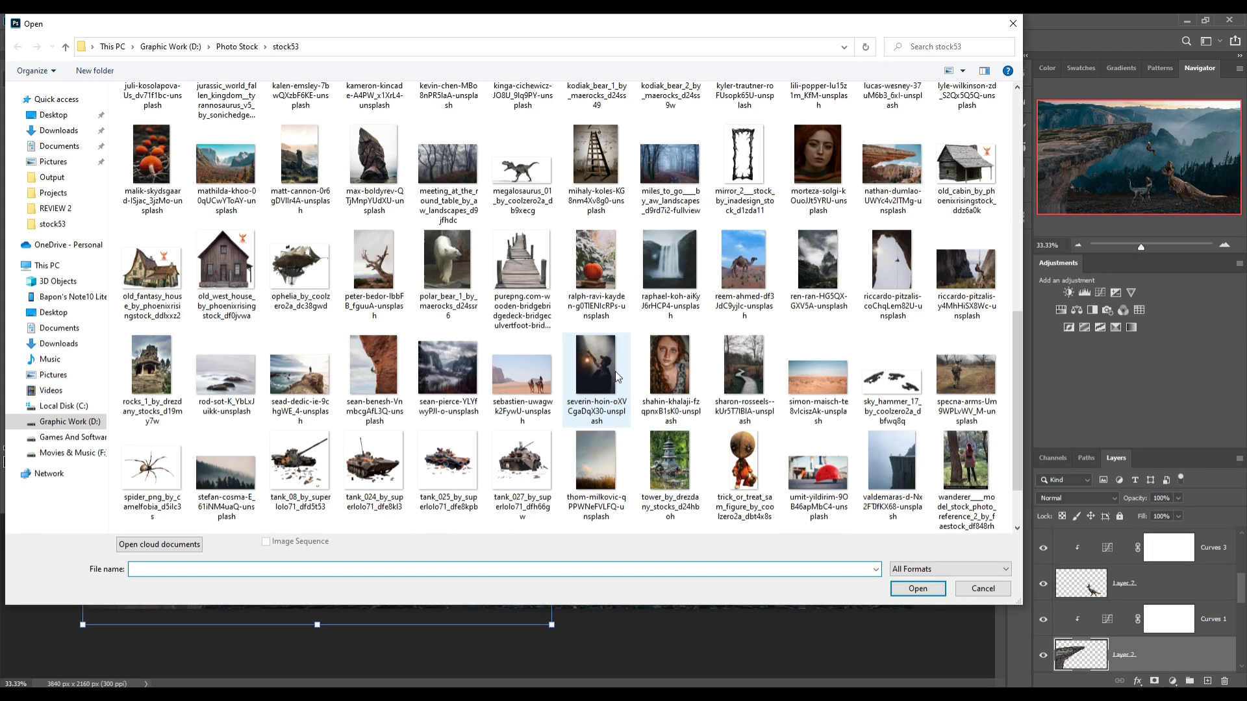
pyautogui.scroll(-5, 617, 378)
pyautogui.scroll(-5, 617, 378)
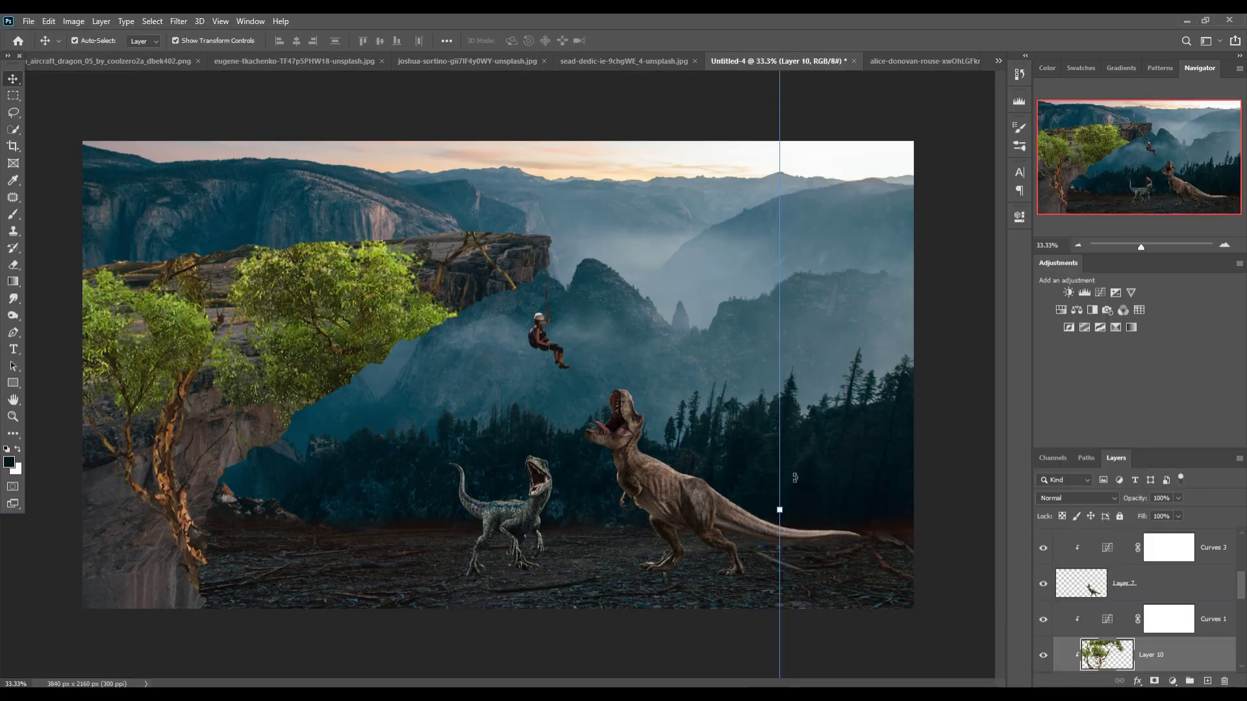
pyautogui.moveTo(780, 510); pyautogui.dragTo(487, 209)
pyautogui.hotkey('ctrl', 'shift', ']')
pyautogui.moveTo(487, 437); pyautogui.dragTo(319, 232)
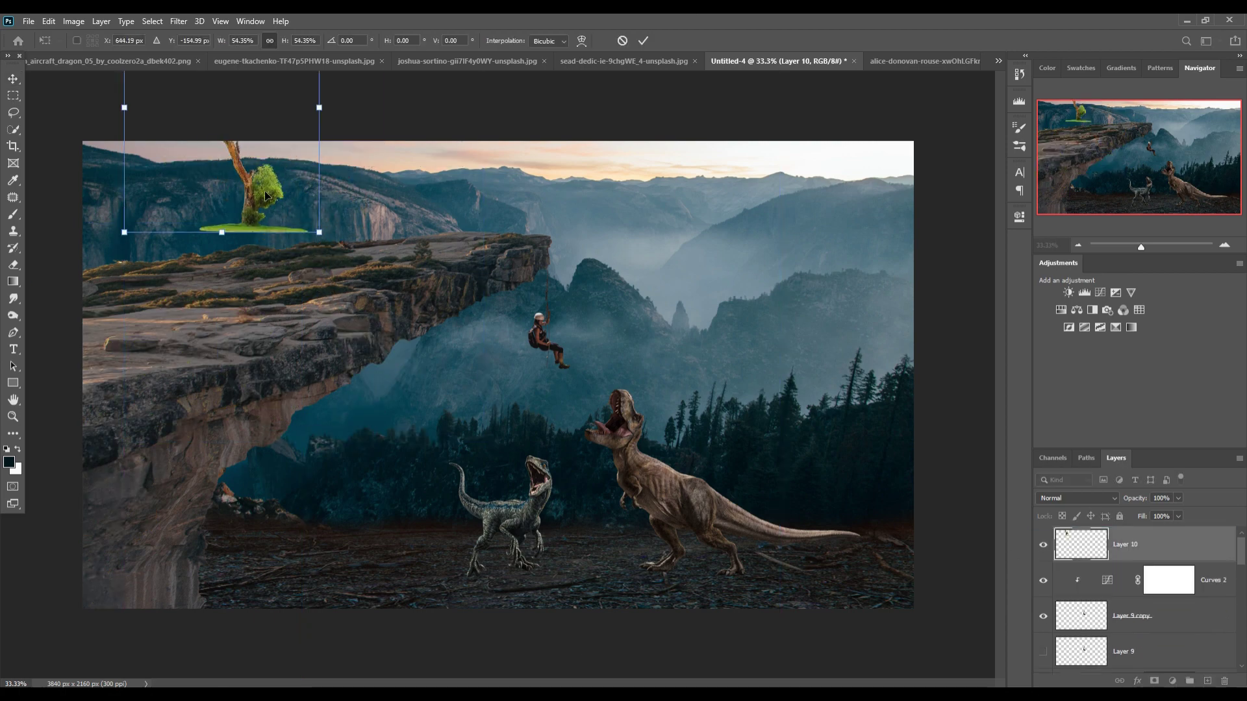
pyautogui.moveTo(266, 195); pyautogui.dragTo(515, 213)
pyautogui.moveTo(387, 117); pyautogui.dragTo(466, 176)
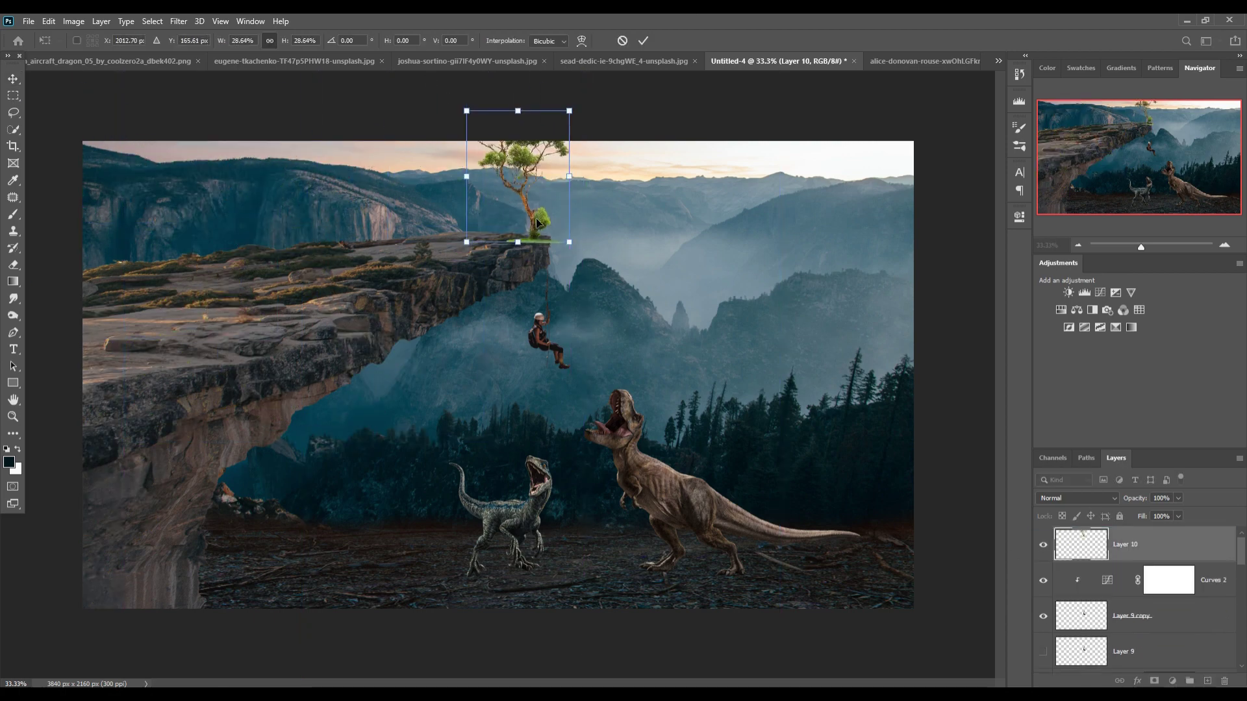
pyautogui.press('Return')
pyautogui.click(1154, 681)
pyautogui.press('b')
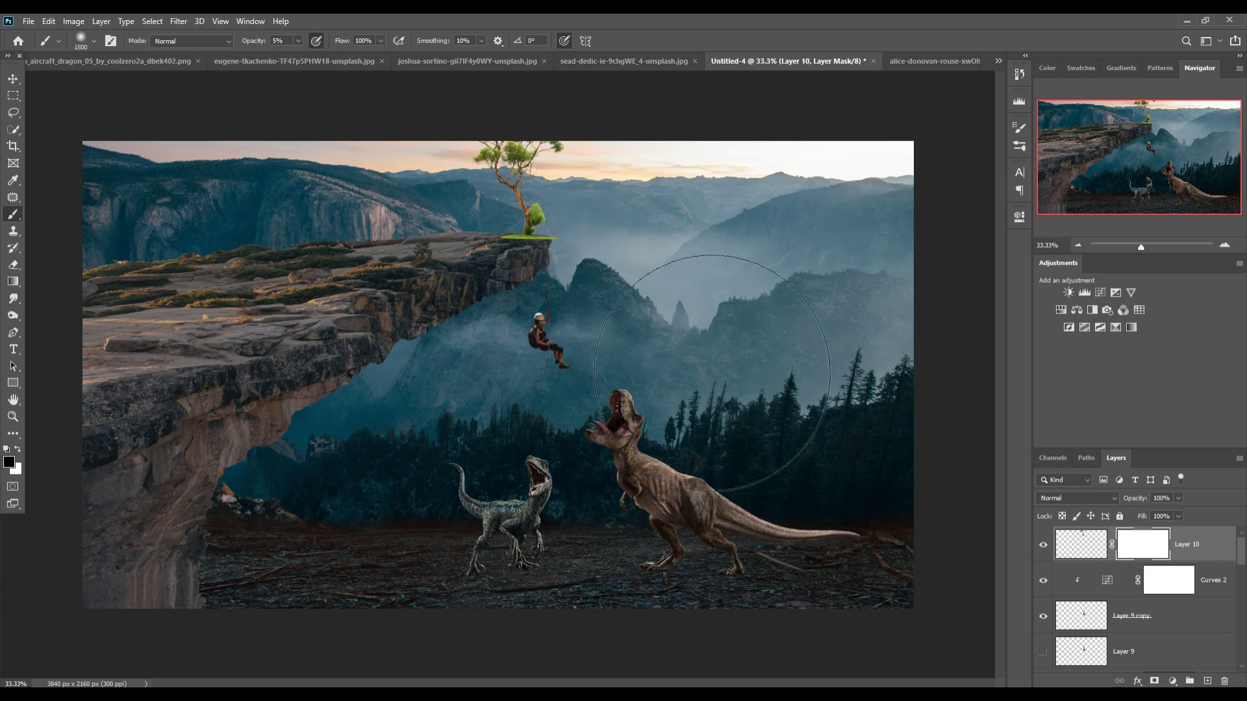
pyautogui.moveTo(559, 247); pyautogui.dragTo(507, 245)
# Place the van on the cliff top, tilted about -7.56°, and add an empty shadow layer
pyautogui.press('v')
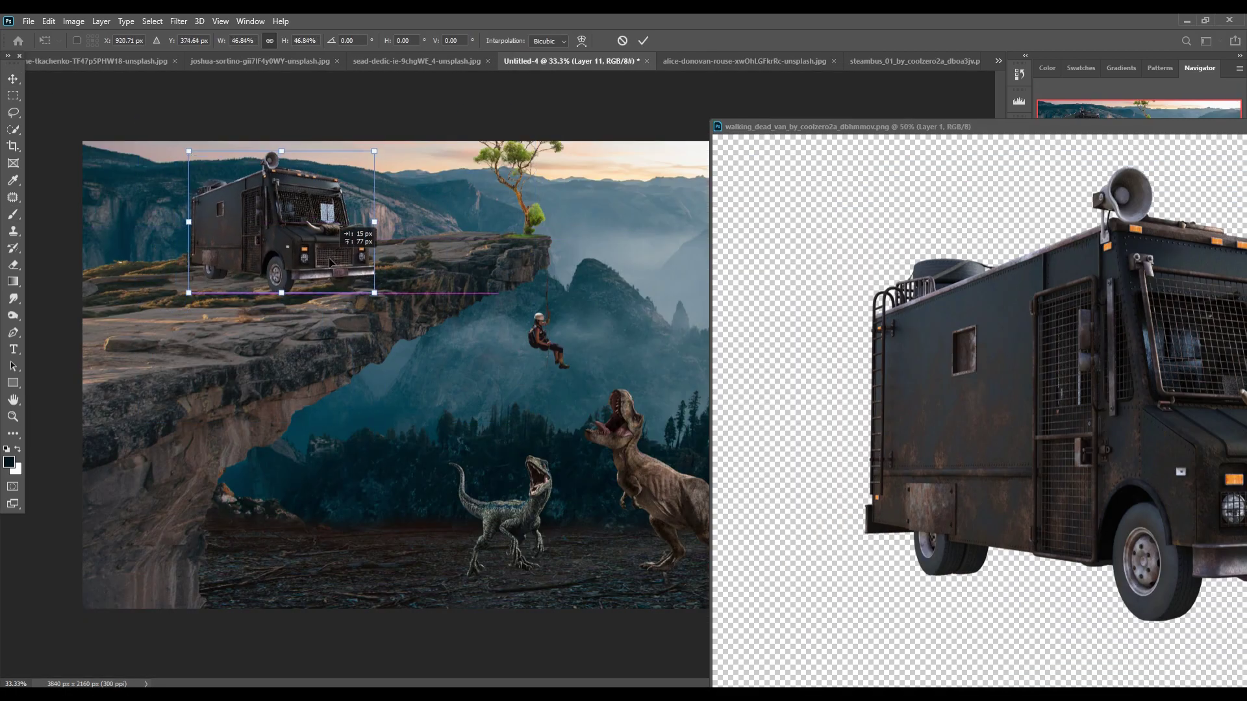
pyautogui.press('Return')
pyautogui.moveTo(397, 153); pyautogui.dragTo(386, 138)
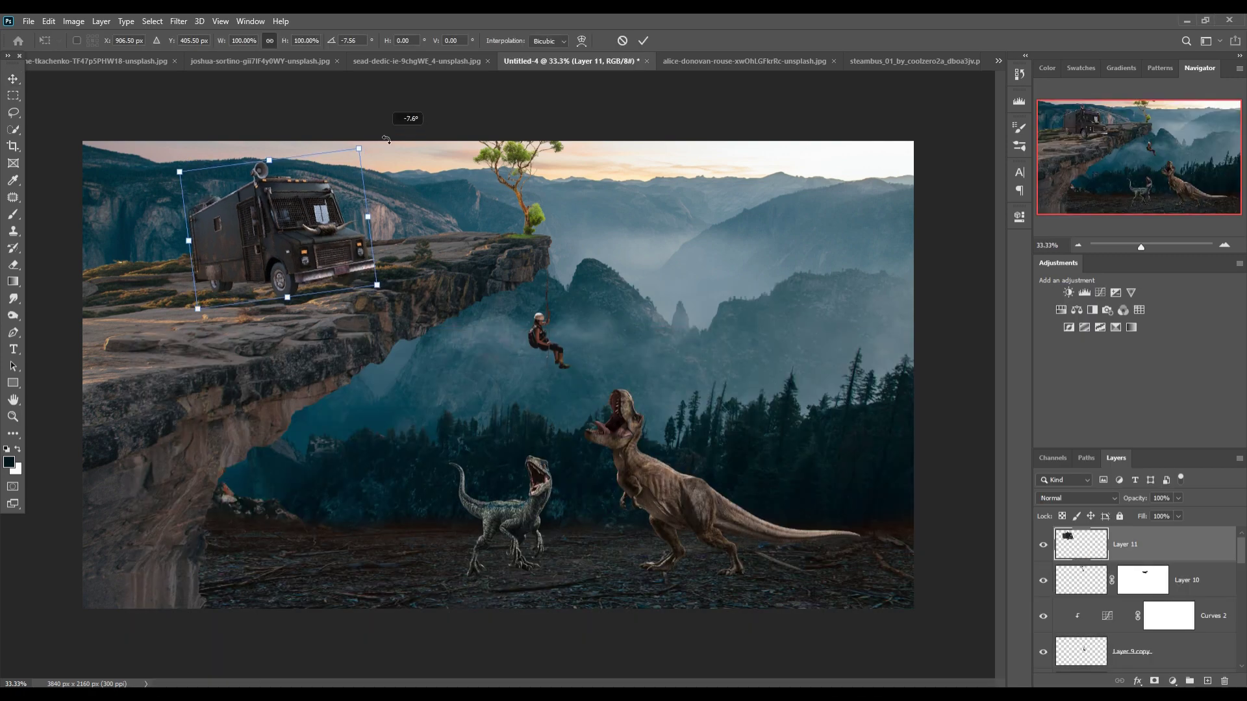
pyautogui.press('Return')
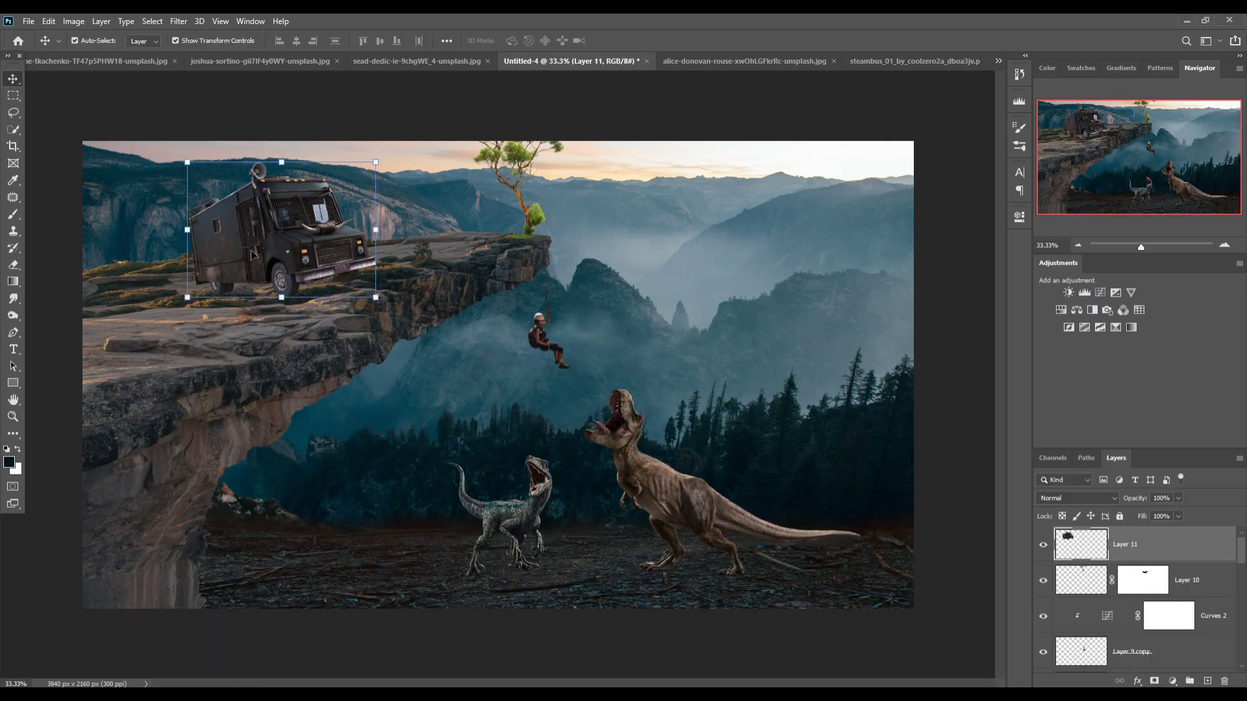
pyautogui.hotkey('ctrl', 'shift', 'alt', 'n')
# Paint a soft black shadow under the van's wheels at 11% brush opacity
pyautogui.click(13, 214)
pyautogui.press('[')
pyautogui.moveTo(279, 304); pyautogui.dragTo(315, 290)
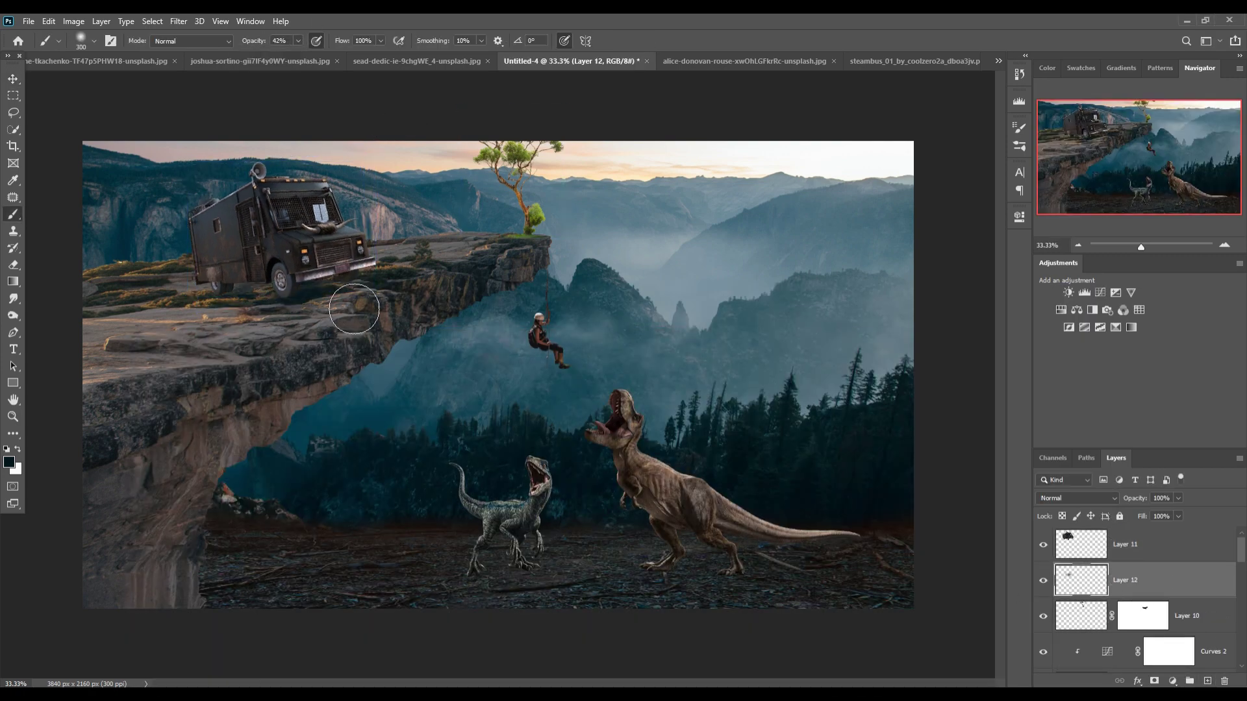
pyautogui.click(9, 462)
pyautogui.click(933, 454)
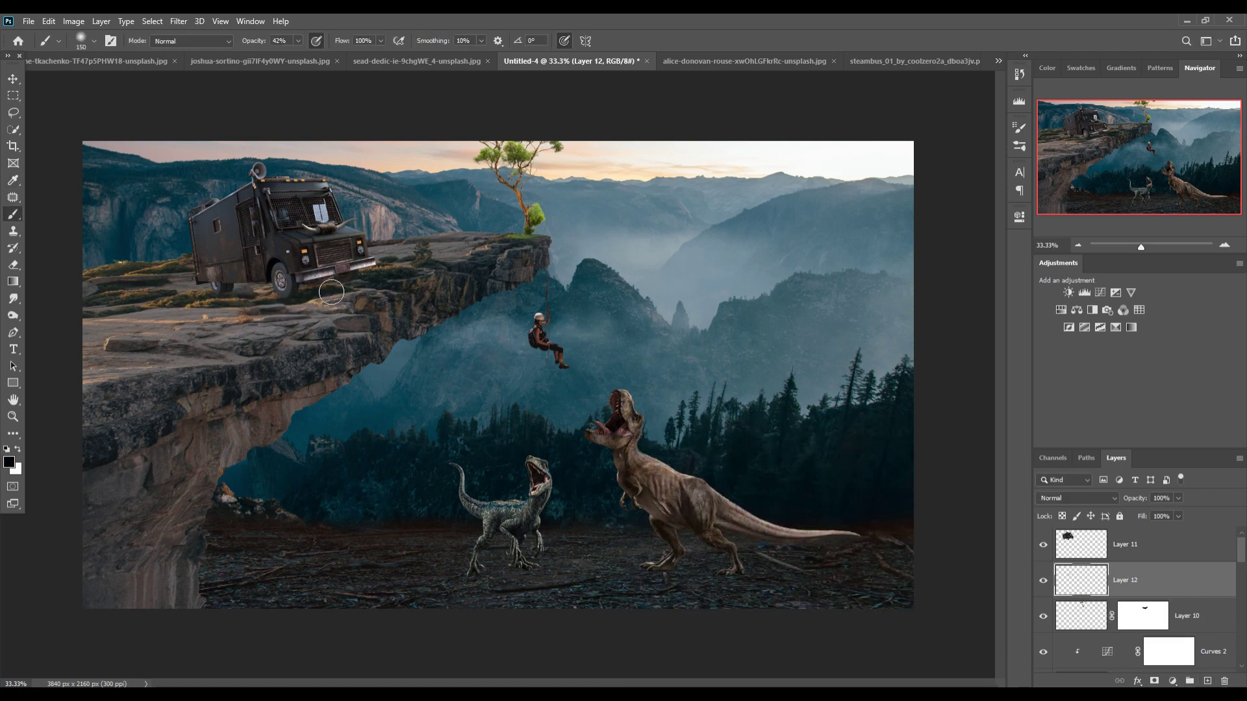
pyautogui.press('1')
pyautogui.press('1')
pyautogui.moveTo(286, 311); pyautogui.dragTo(117, 324)
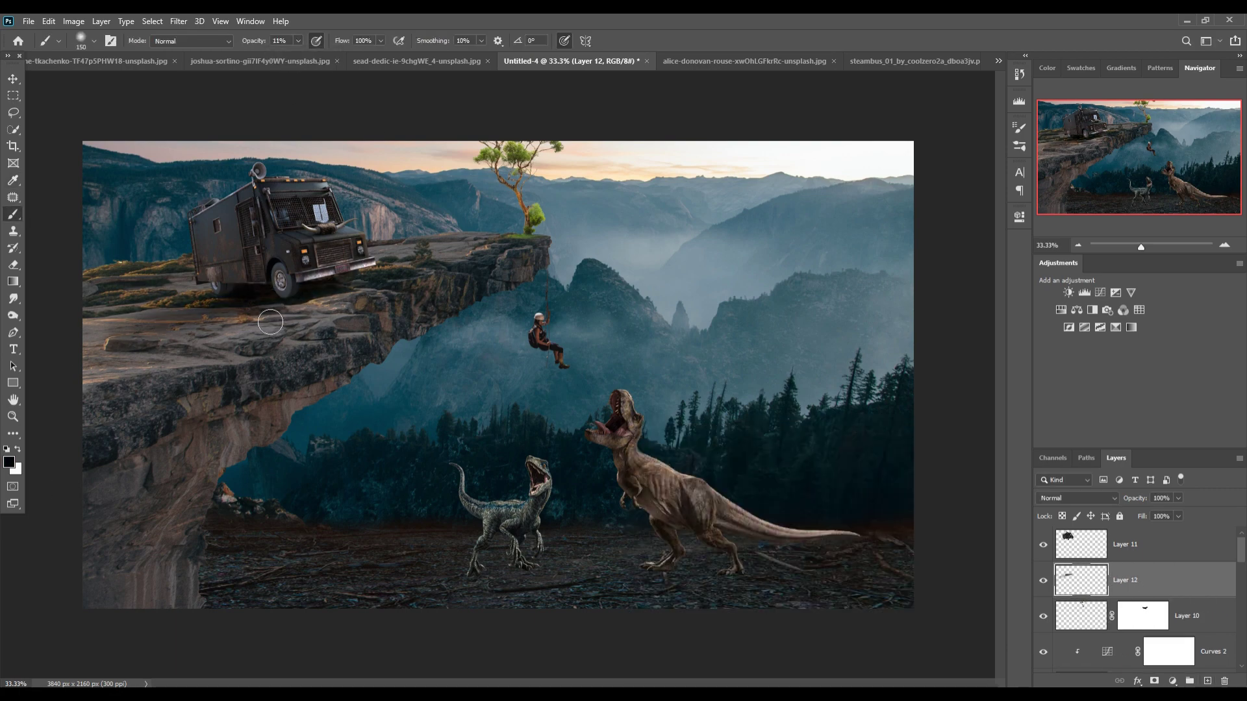
# Add a new layer clipped to the van for shading
pyautogui.click(1144, 544)
pyautogui.hotkey('ctrl', 'shift', 'alt', 'n')
pyautogui.rightClick(1162, 544)
pyautogui.click(1078, 393)
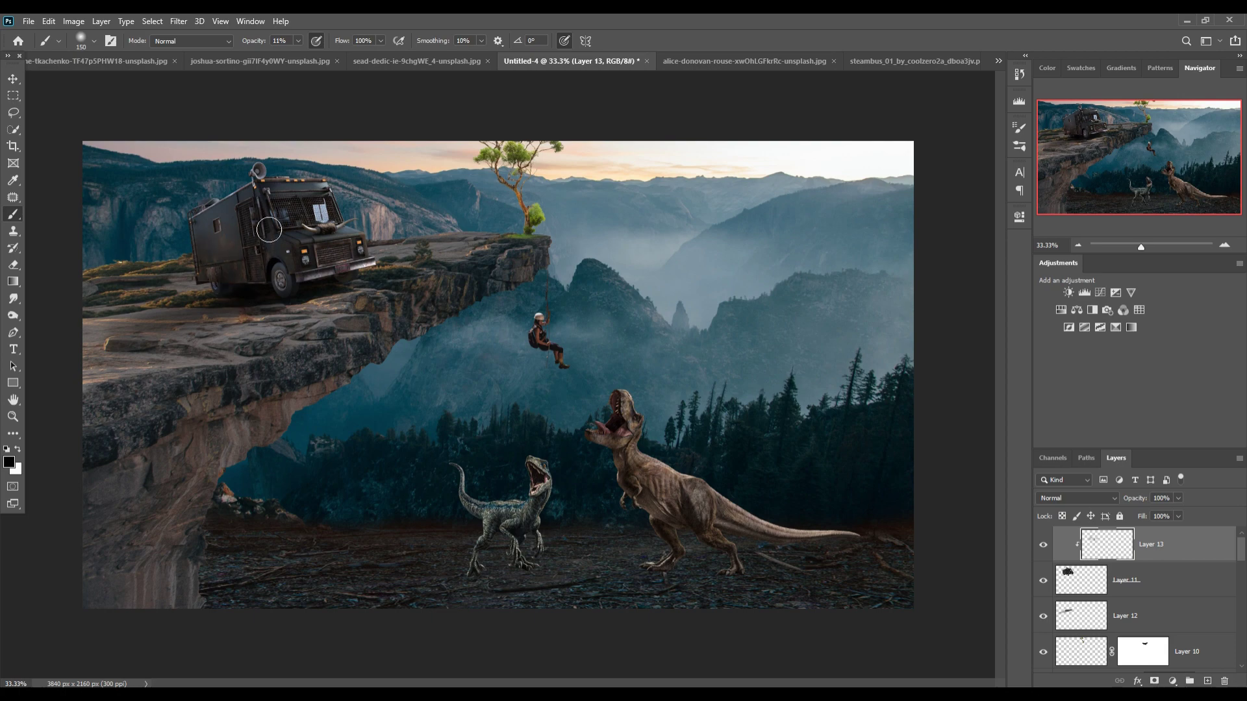
# Paint a flattened shadow stroke under the T-rex's foot and duplicate it under the other foot
pyautogui.press('v')
pyautogui.click(676, 507)
pyautogui.hotkey('ctrl', 'shift', 'alt', 'n')
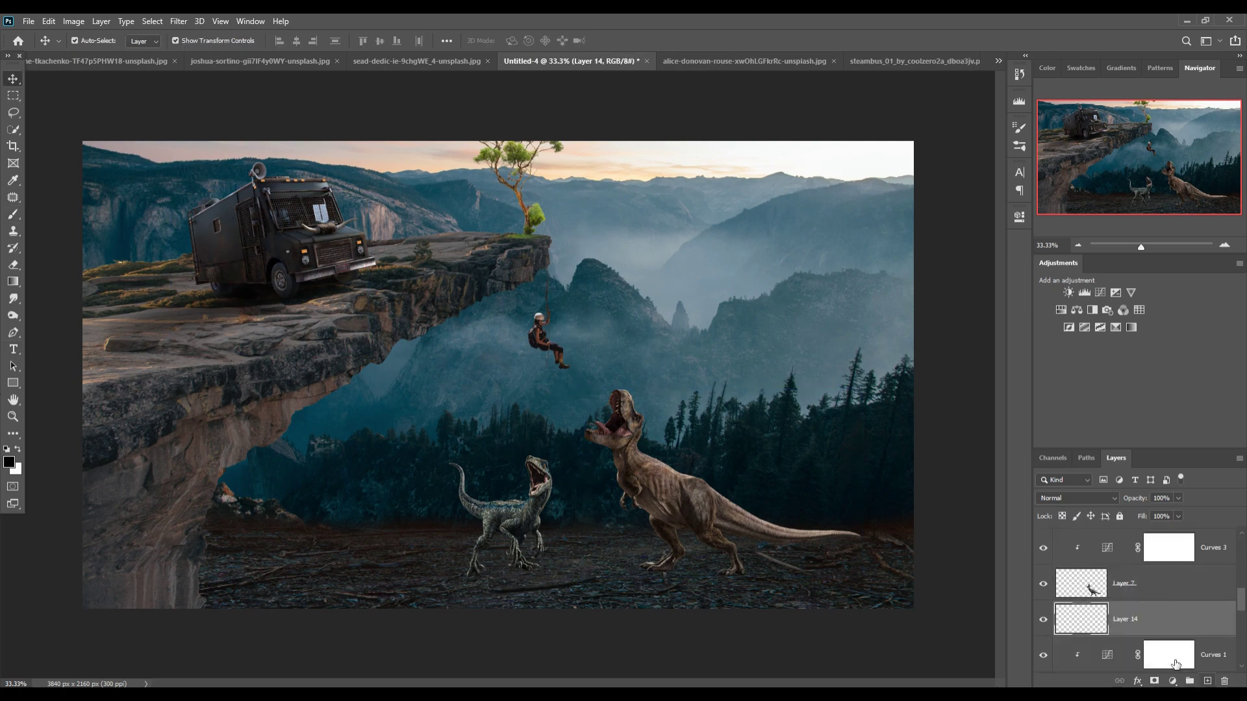
pyautogui.press('b')
pyautogui.moveTo(663, 584); pyautogui.dragTo(793, 570)
pyautogui.press('v')
pyautogui.press('Return')
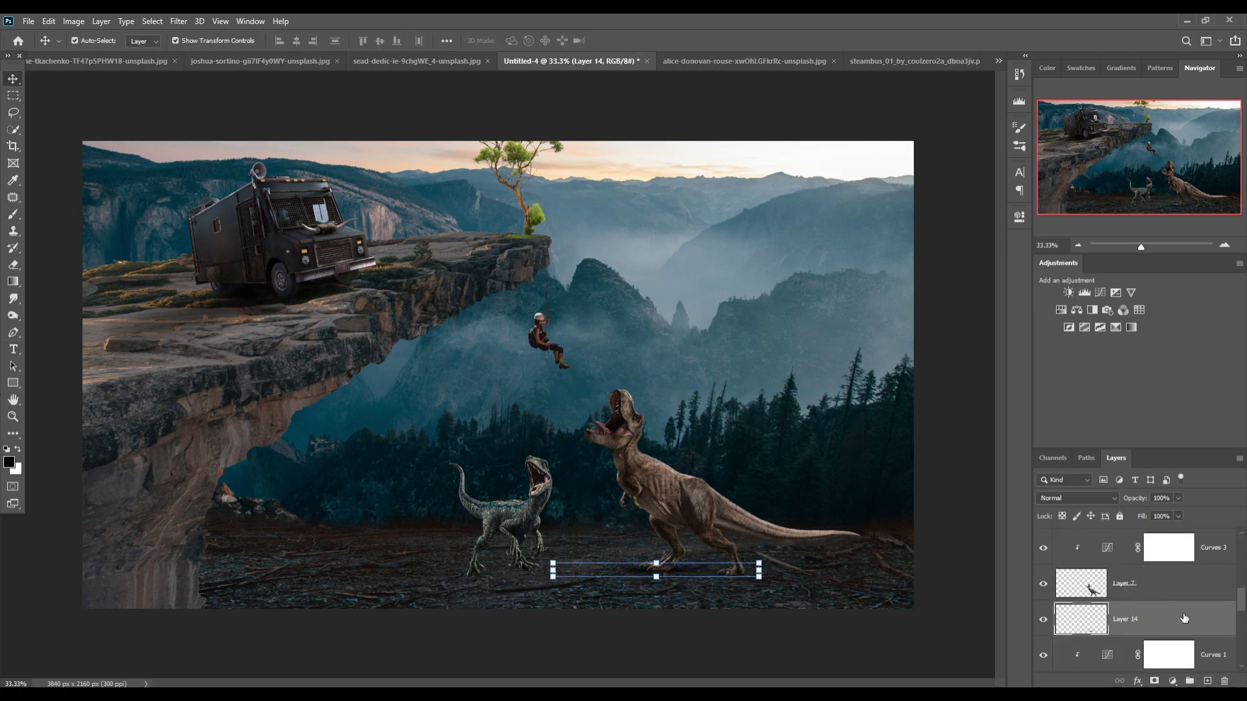
pyautogui.keyDown('alt'); pyautogui.moveTo(656, 570); pyautogui.dragTo(730, 576); pyautogui.keyUp('alt')
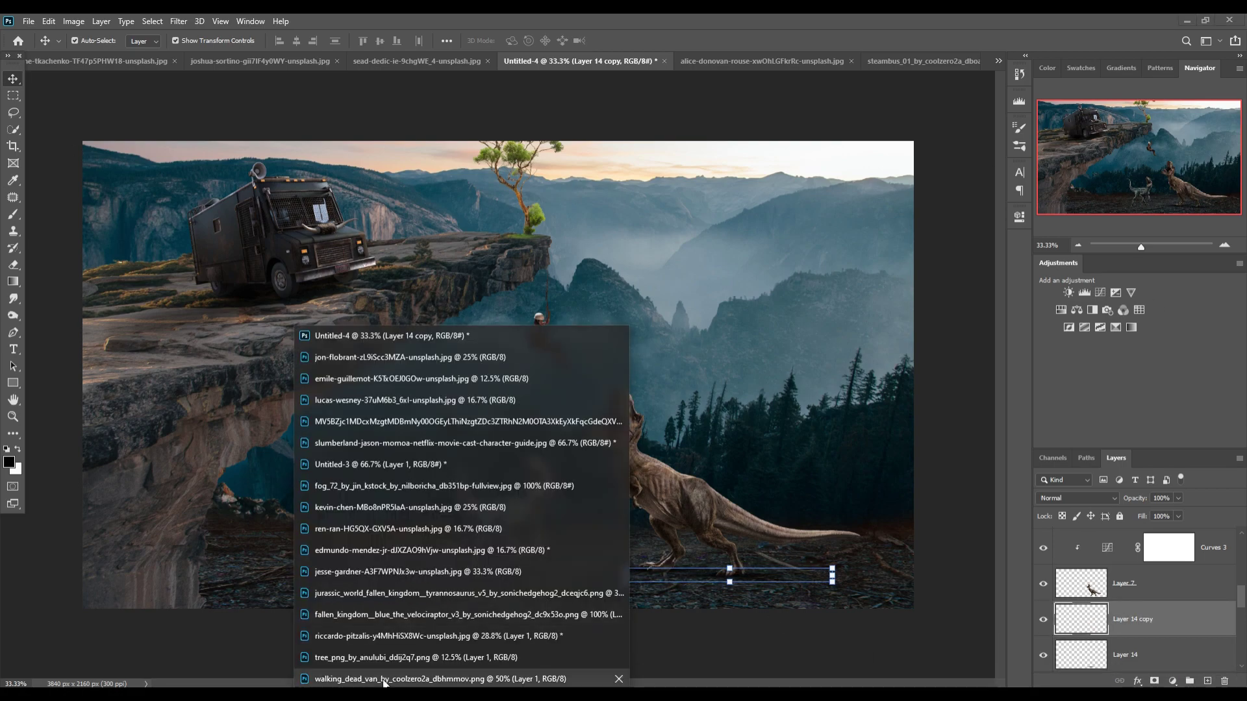
# Place foliage at lower-left, rotated 18°, and darken it with a Curves adjustment
pyautogui.click(455, 675)
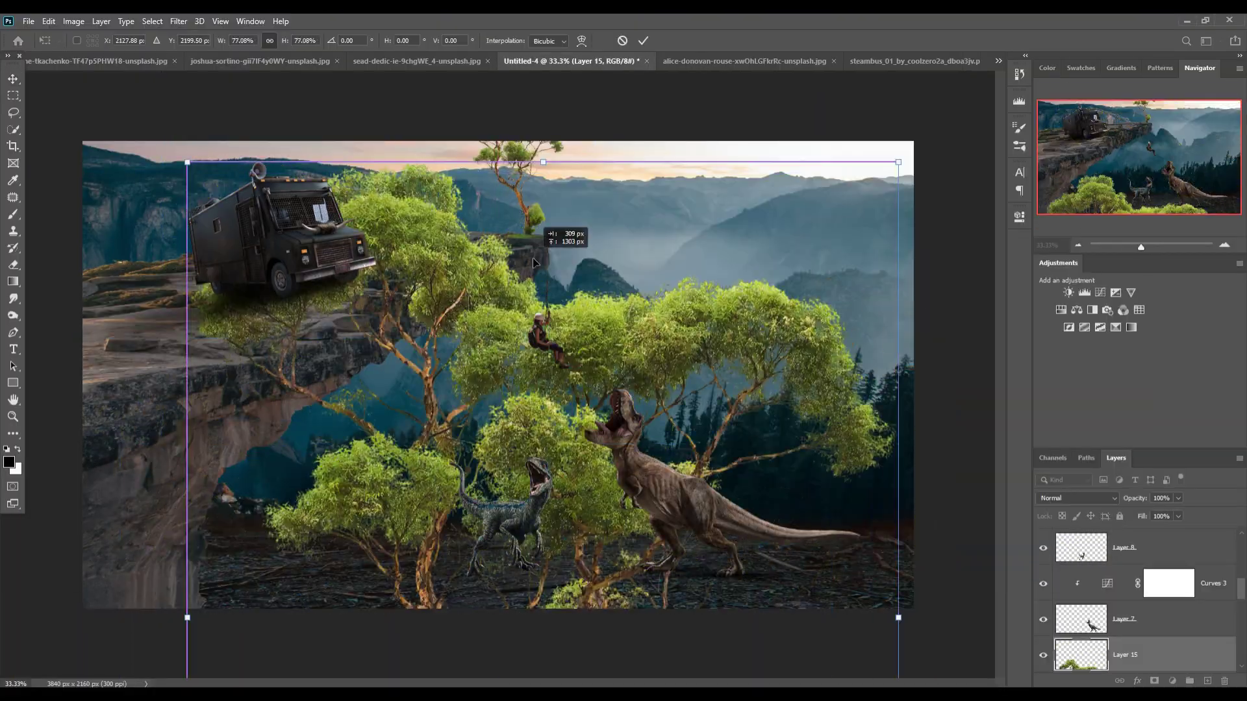
pyautogui.moveTo(533, 262)
pyautogui.mouseDown()
pyautogui.moveTo(152, 450)
pyautogui.moveTo(260, 563)
pyautogui.mouseUp()
pyautogui.click(643, 43)
pyautogui.click(1100, 293)
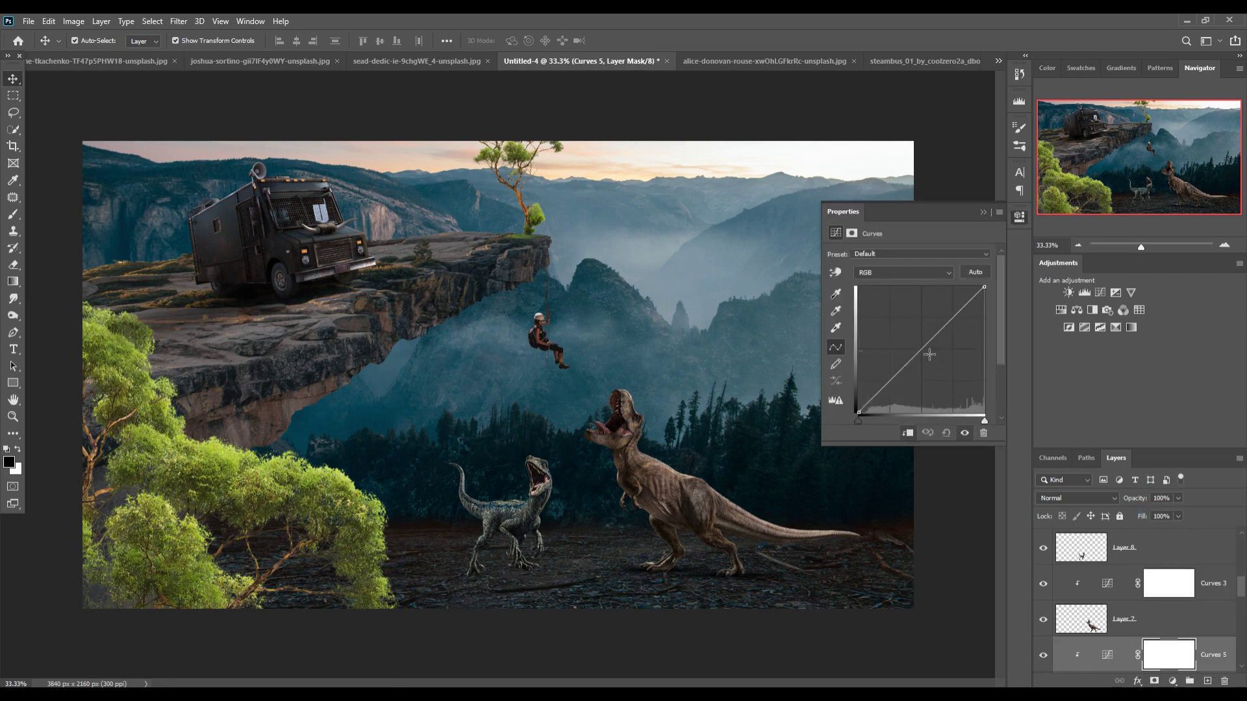
pyautogui.moveTo(922, 347); pyautogui.dragTo(935, 370)
pyautogui.click(1000, 205)
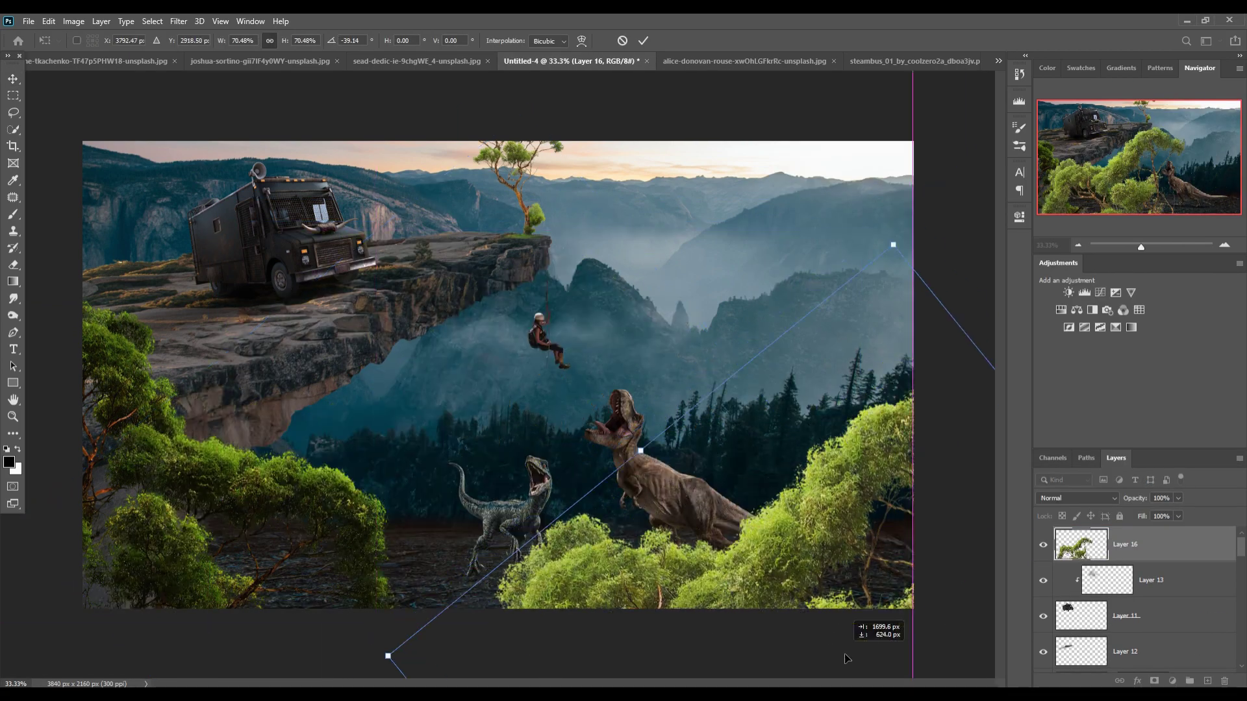
# Place a tree at lower right and darken it with its own curve
pyautogui.moveTo(667, 493)
pyautogui.mouseDown()
pyautogui.moveTo(889, 435)
pyautogui.moveTo(852, 371)
pyautogui.moveTo(910, 559)
pyautogui.mouseUp()
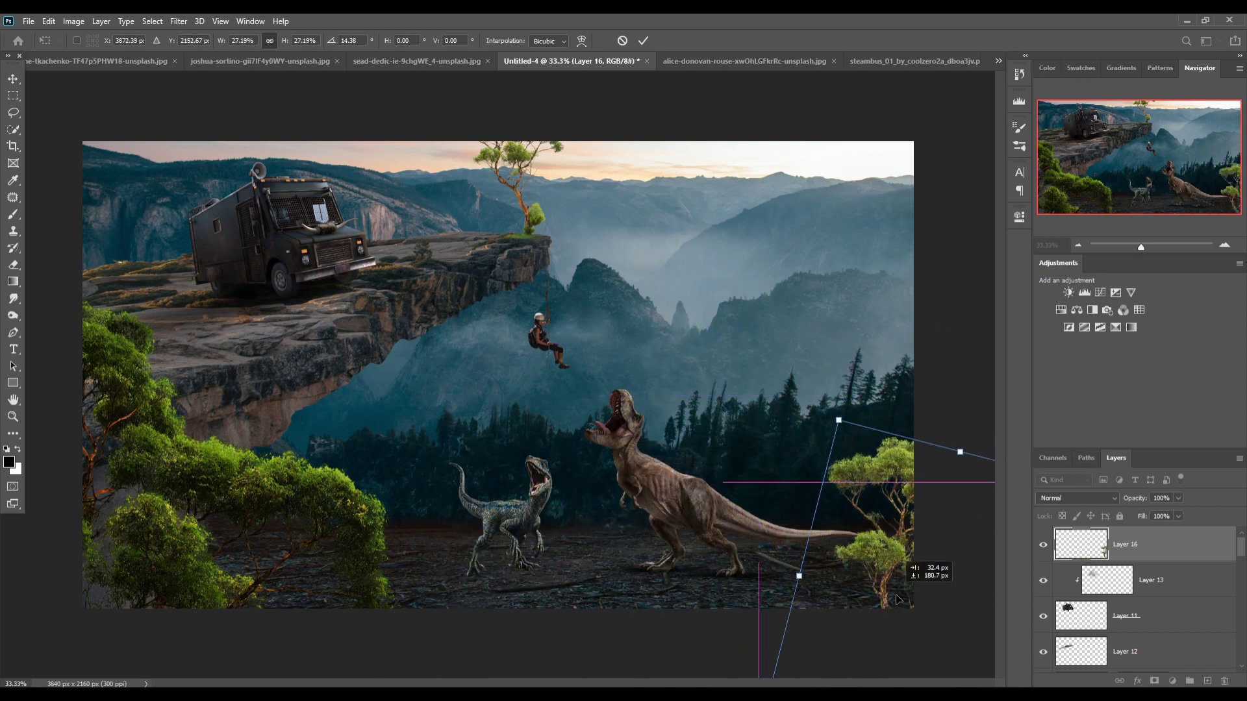
pyautogui.press('Return')
pyautogui.click(1101, 292)
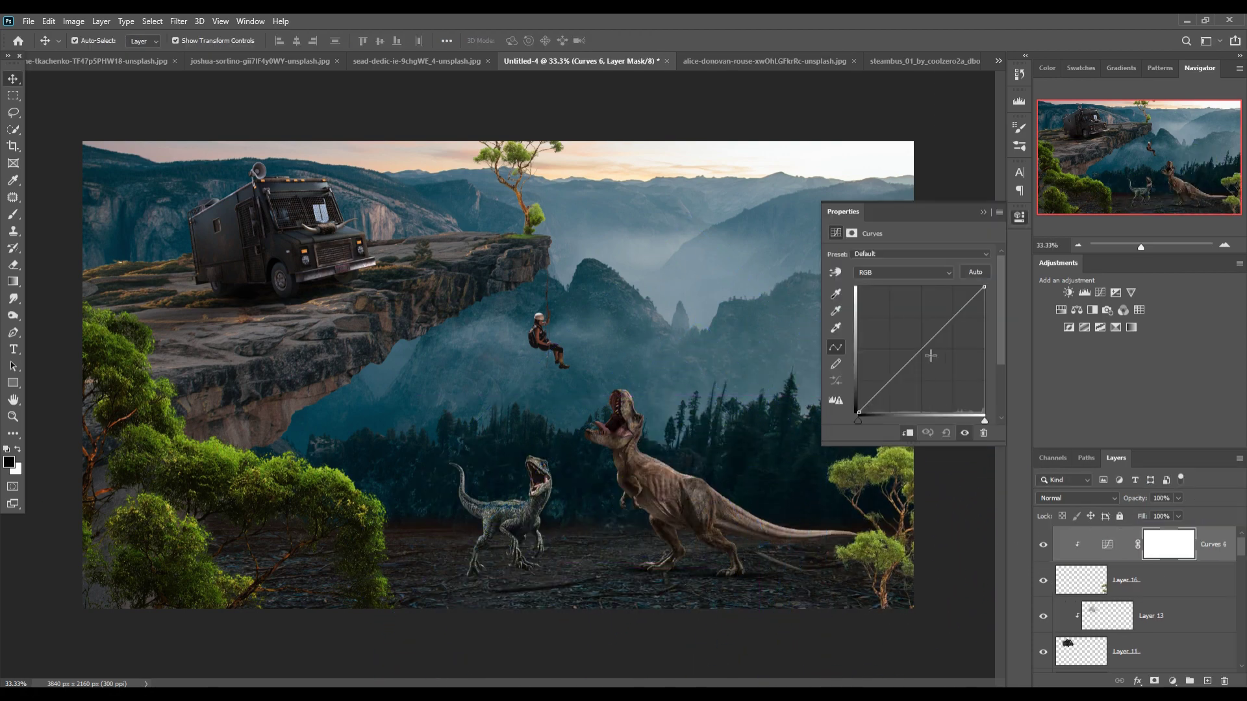
pyautogui.moveTo(923, 351); pyautogui.dragTo(939, 380)
pyautogui.click(1020, 216)
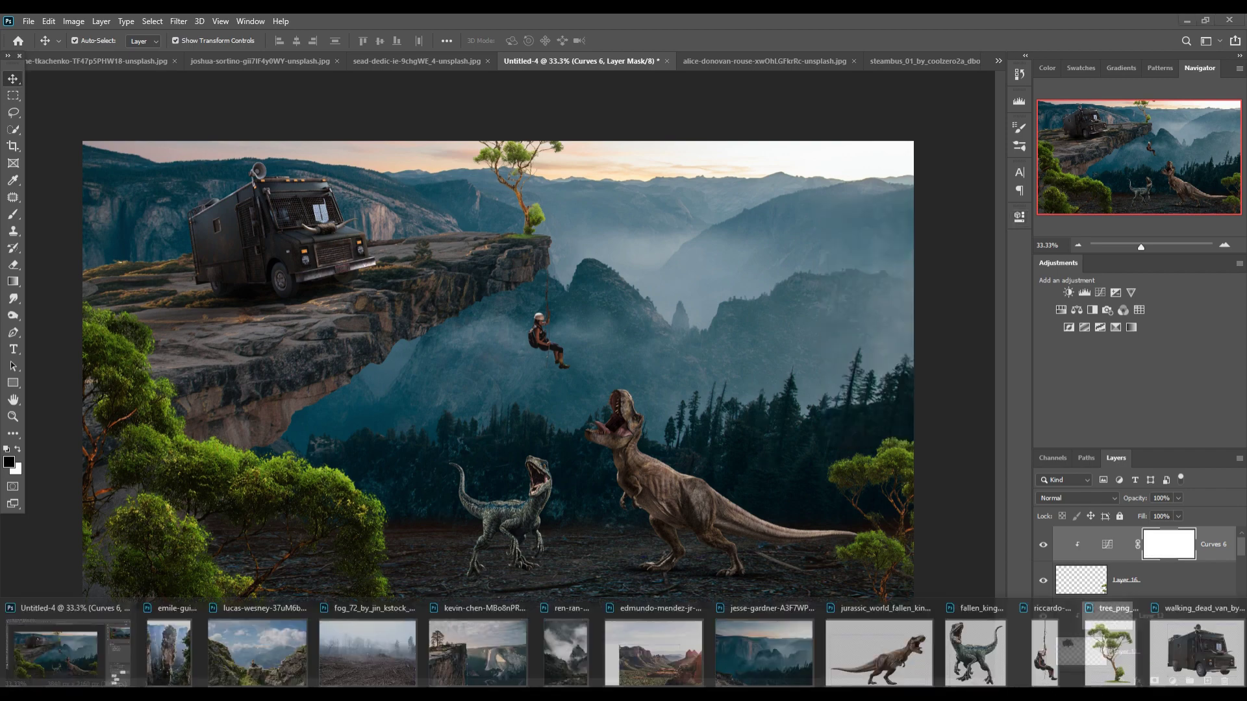
# Add a darkened bush at the bottom with a clipped curve, and place a rotated copy bottom right
pyautogui.moveTo(942, 325)
pyautogui.mouseDown()
pyautogui.moveTo(334, 555)
pyautogui.moveTo(572, 582)
pyautogui.moveTo(416, 623)
pyautogui.moveTo(410, 601)
pyautogui.moveTo(607, 572)
pyautogui.moveTo(406, 587)
pyautogui.mouseUp()
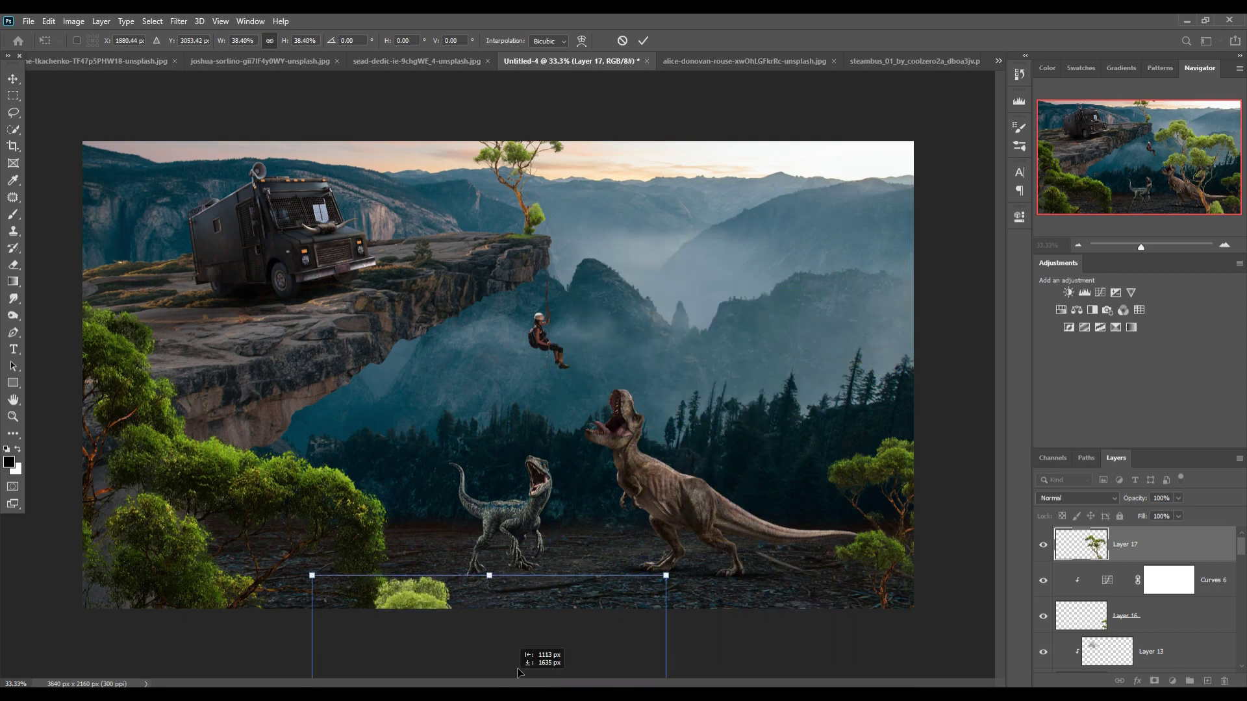
pyautogui.press('Return')
pyautogui.click(1100, 292)
pyautogui.moveTo(925, 350); pyautogui.dragTo(953, 369)
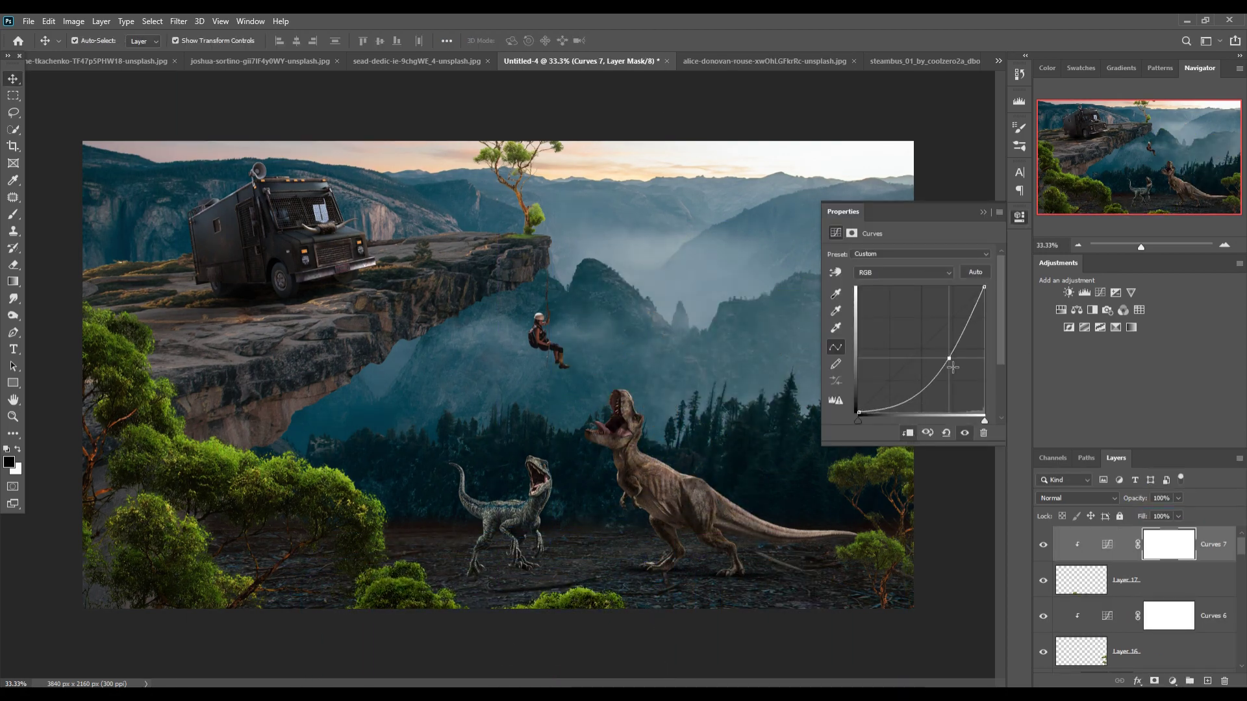
pyautogui.hotkey('ctrl', 'alt', 'g')
pyautogui.hotkey('ctrl', 't')
pyautogui.press('Return')
pyautogui.moveTo(928, 617); pyautogui.dragTo(962, 458)
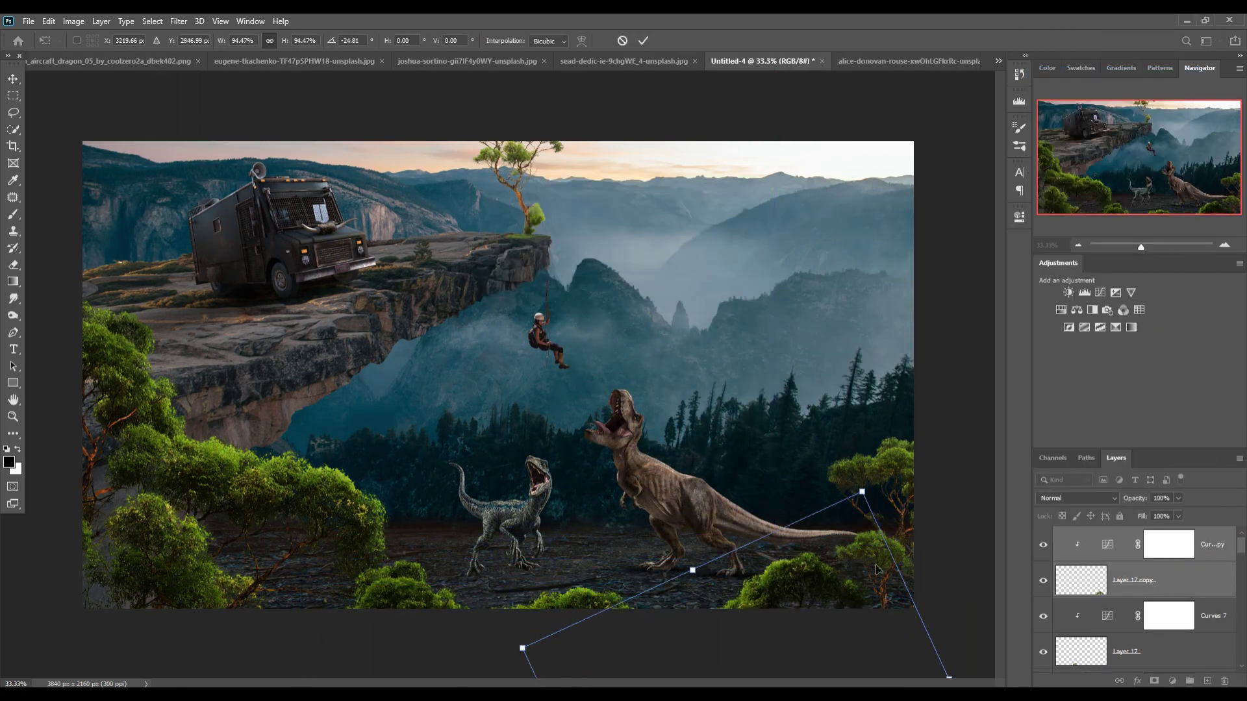
pyautogui.click(643, 41)
# Shade the cliff underside black with a soft 9% brush on a clipped layer
pyautogui.hotkey('ctrl', 'shift', 'alt', 'n')
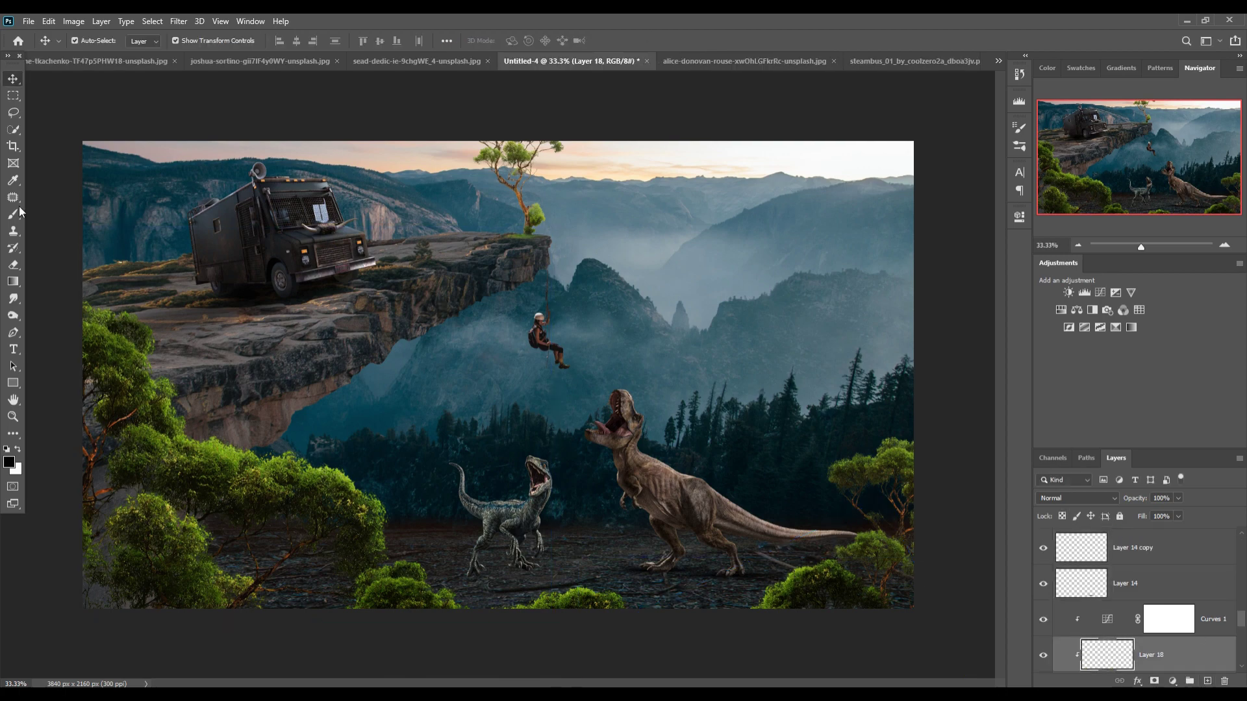
pyautogui.press('b')
pyautogui.moveTo(473, 334); pyautogui.dragTo(96, 609)
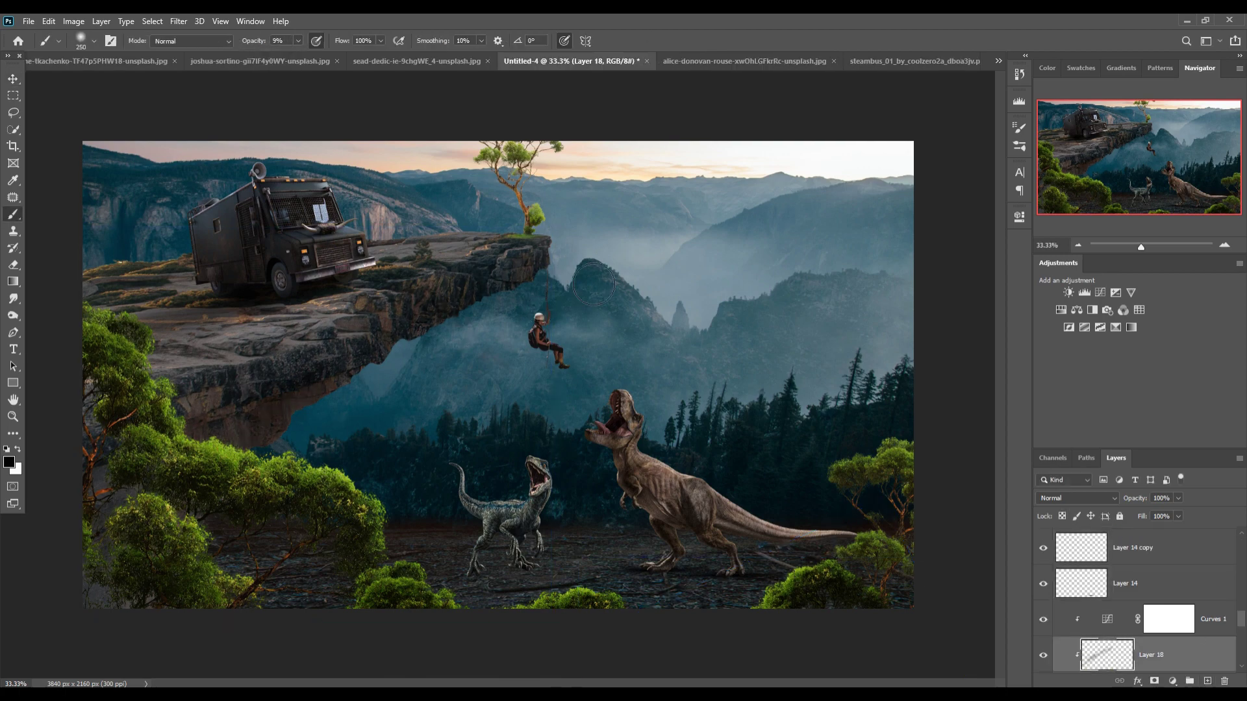
pyautogui.moveTo(318, 393); pyautogui.dragTo(263, 435)
pyautogui.moveTo(194, 405); pyautogui.dragTo(285, 416)
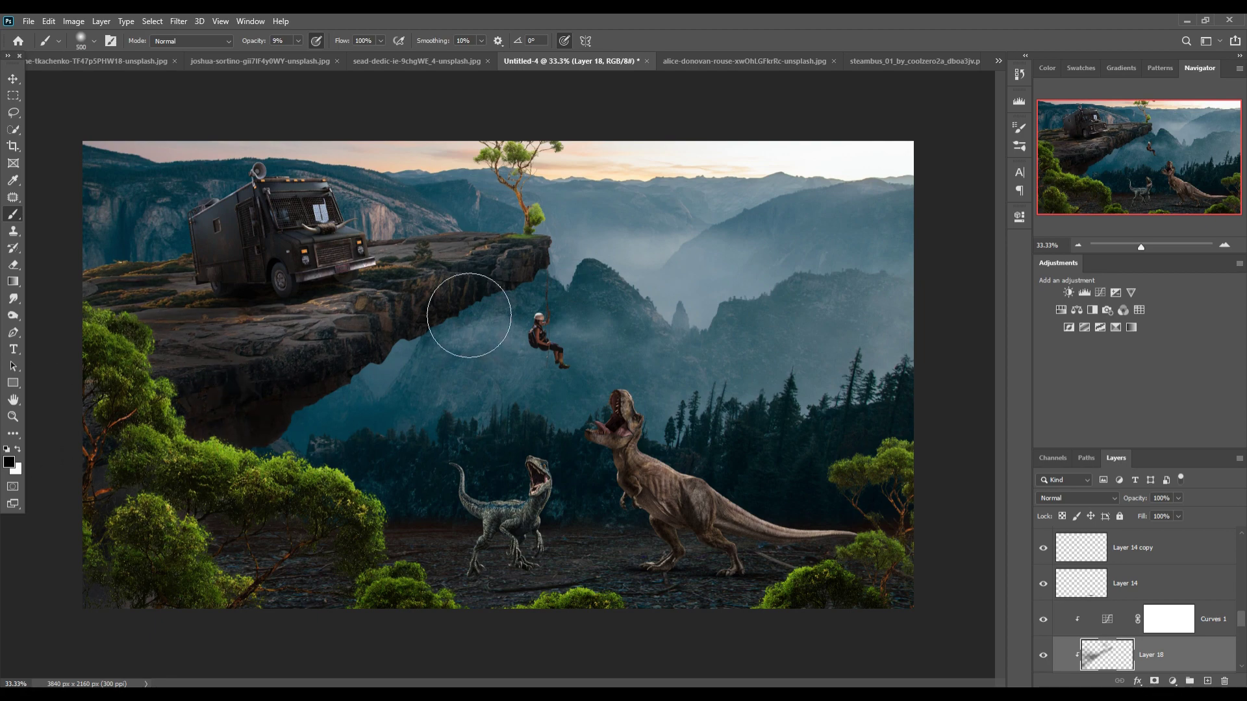
pyautogui.press('v')
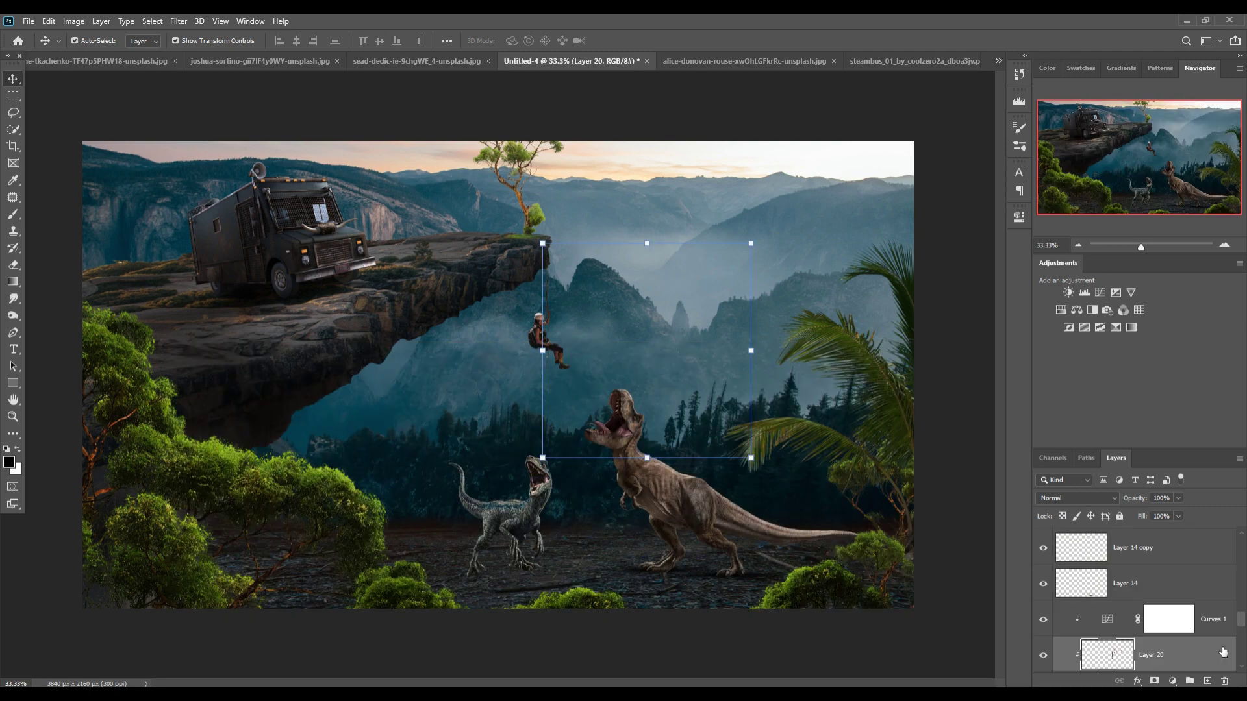
# Hang the vine under the cliff, darken it with Curves 9, and shift a copy down-left
pyautogui.moveTo(818, 280)
pyautogui.mouseDown()
pyautogui.moveTo(620, 406)
pyautogui.moveTo(543, 286)
pyautogui.mouseUp()
pyautogui.hotkey('ctrl', 't')
pyautogui.press('Return')
pyautogui.click(1100, 292)
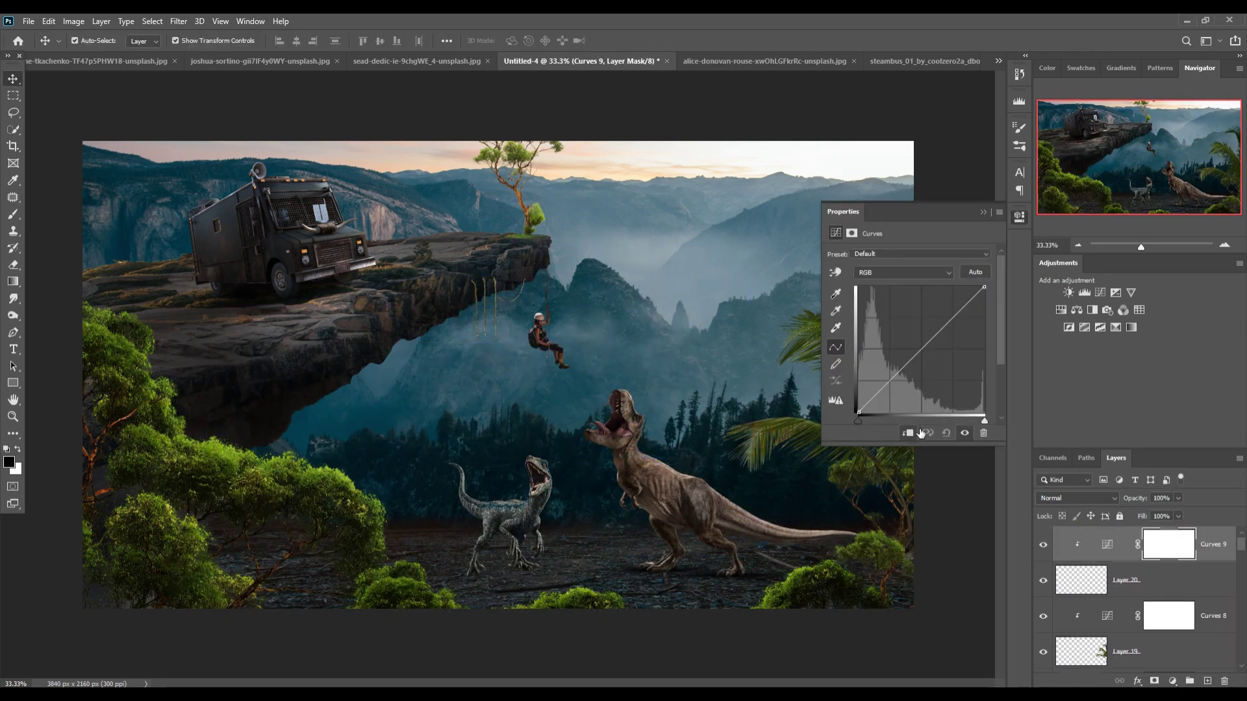
pyautogui.moveTo(954, 317); pyautogui.dragTo(963, 363)
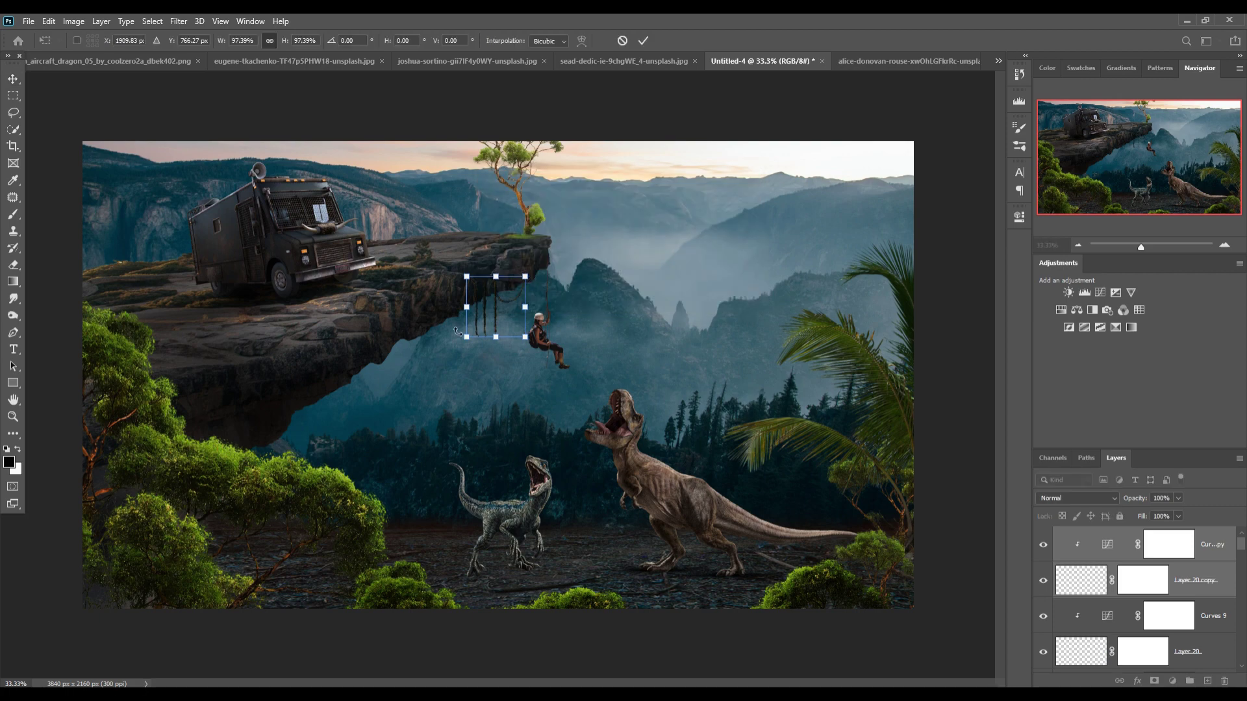
pyautogui.moveTo(491, 312); pyautogui.dragTo(400, 370)
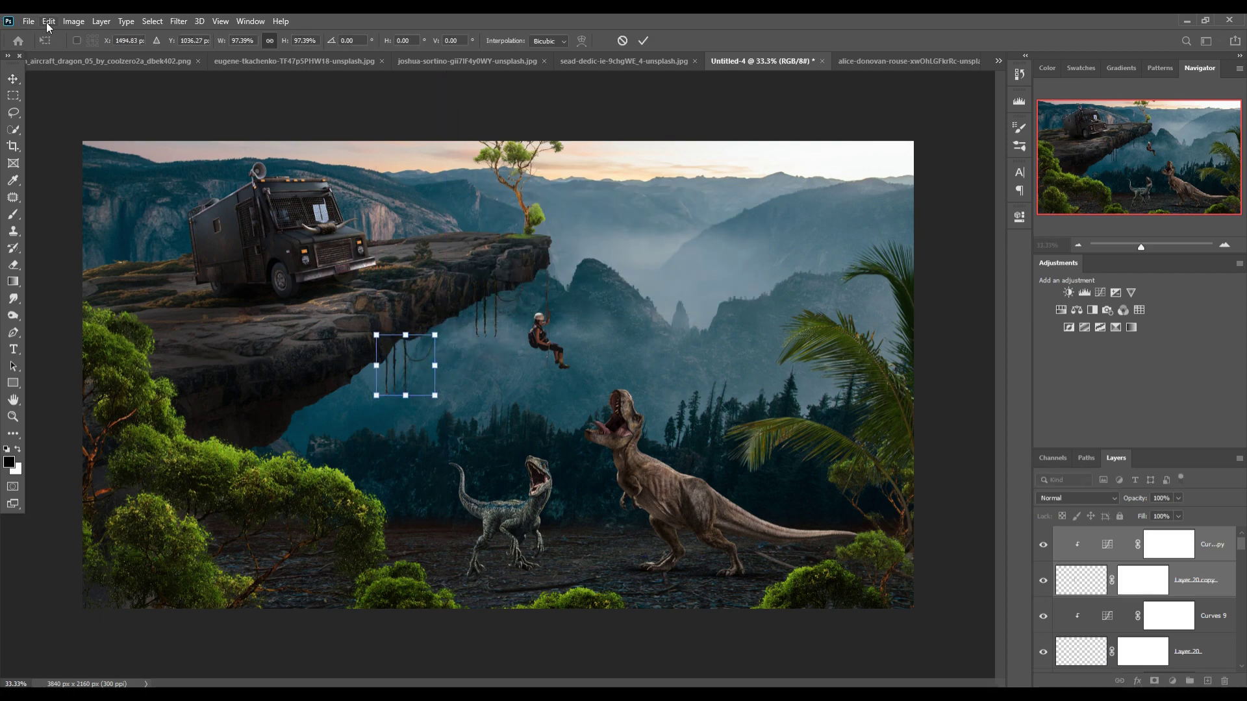
# Flip the vine copy horizontally and warp its top-right corner upward
pyautogui.click(49, 23)
pyautogui.moveTo(97, 317)
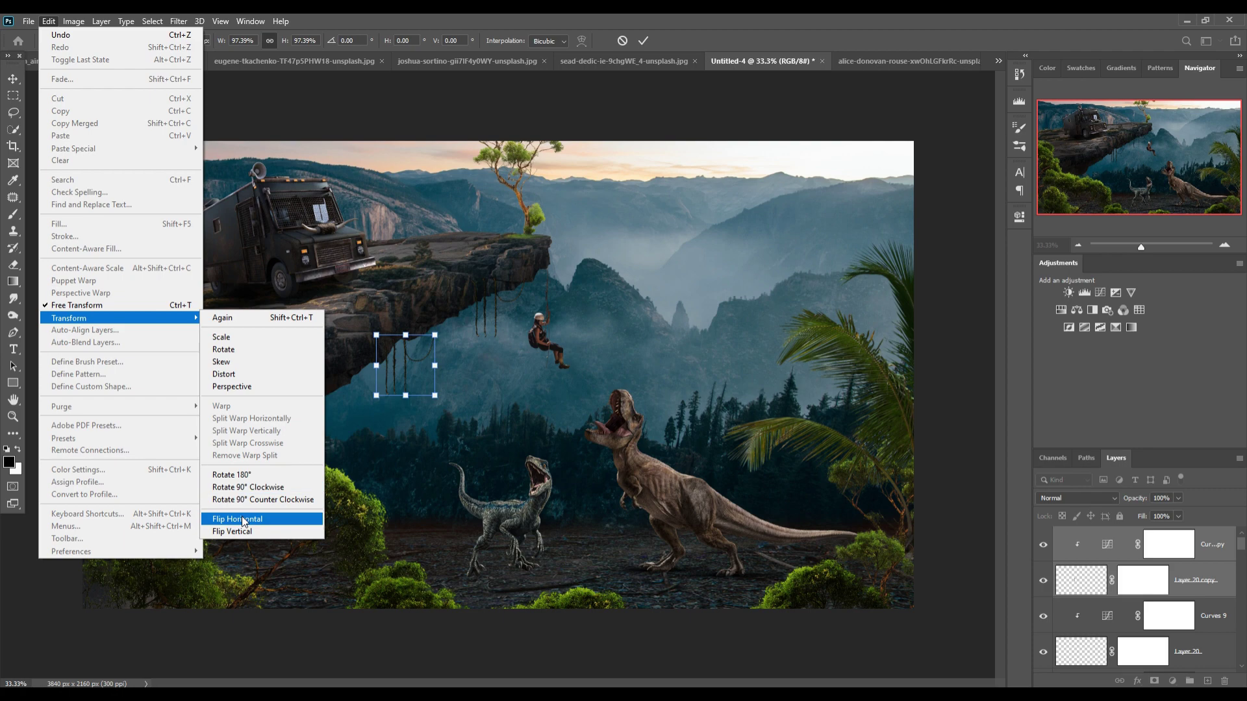
pyautogui.click(406, 373)
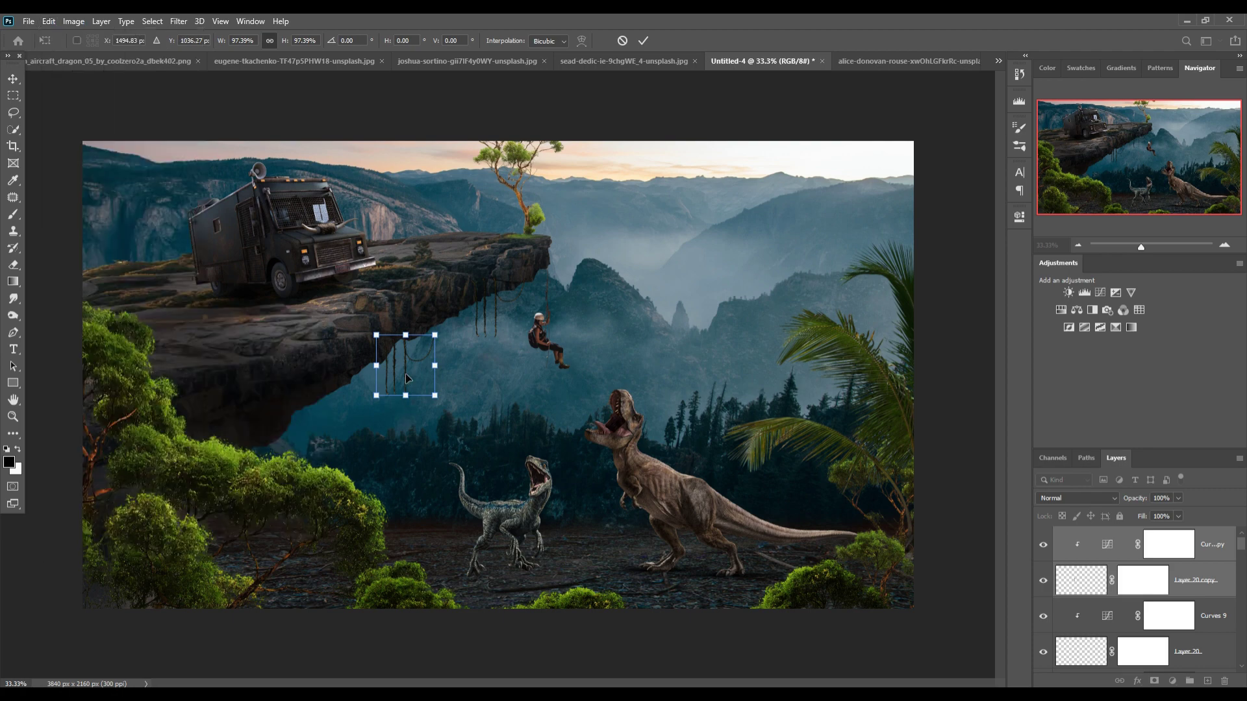
pyautogui.press('Return')
pyautogui.click(49, 23)
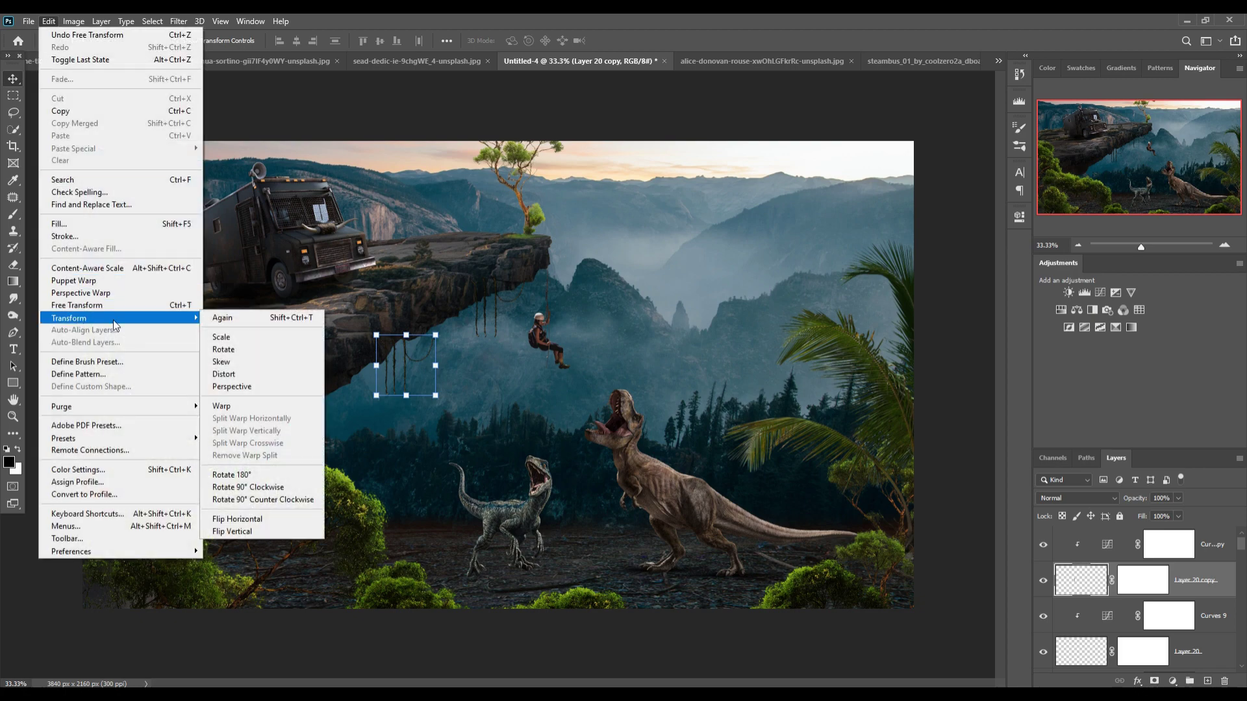
pyautogui.click(259, 412)
pyautogui.moveTo(438, 337); pyautogui.dragTo(436, 318)
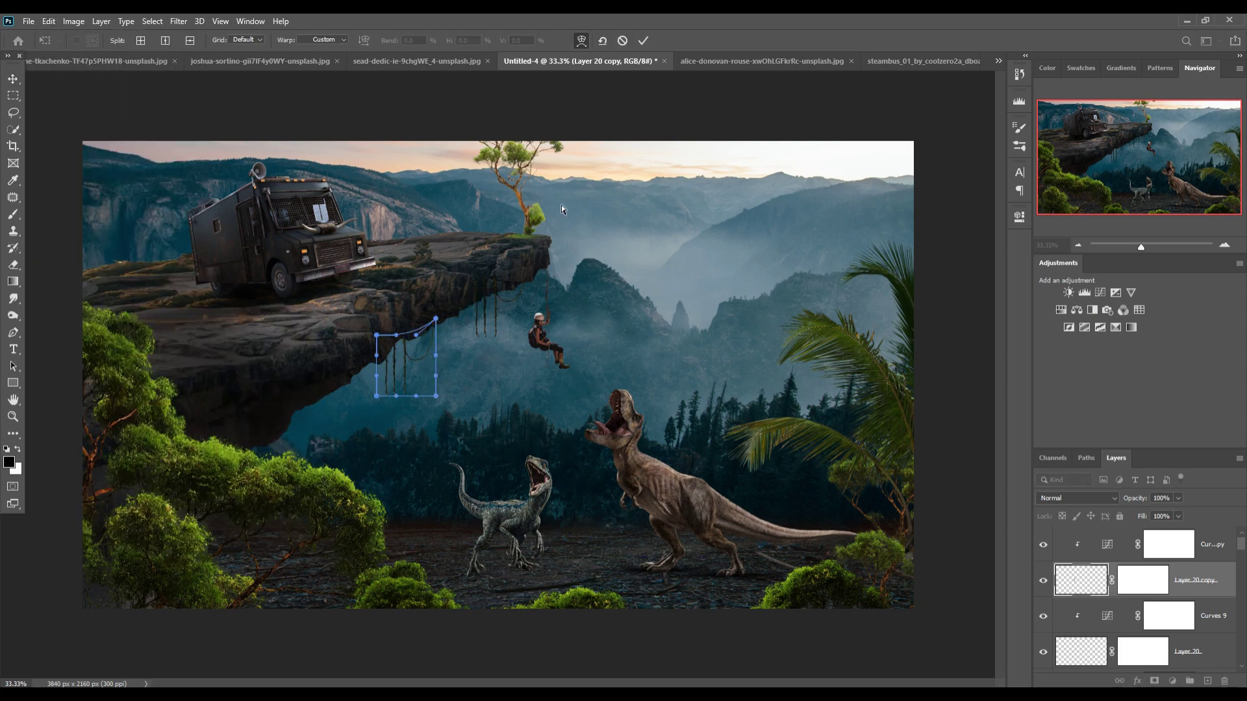
pyautogui.click(643, 41)
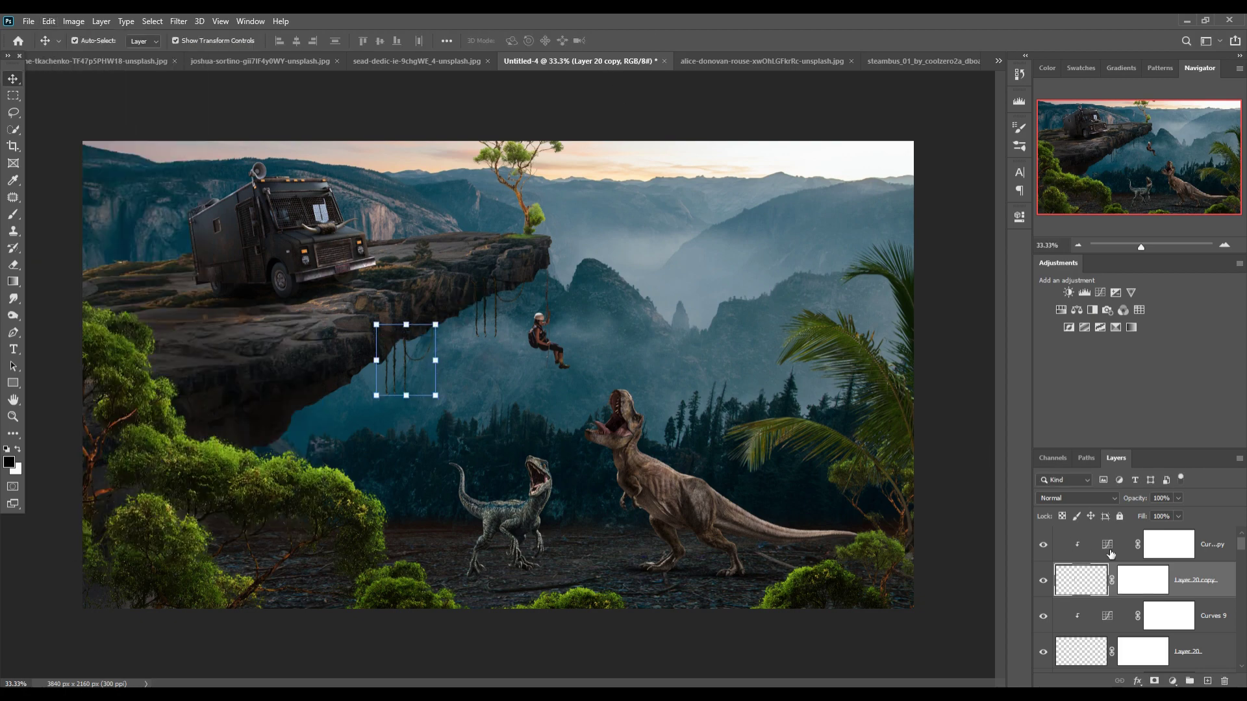
# Duplicate the vine with its curve and place a copy about 70% size lower-left
pyautogui.keyDown('shift'); pyautogui.click(1212, 546); pyautogui.keyUp('shift')
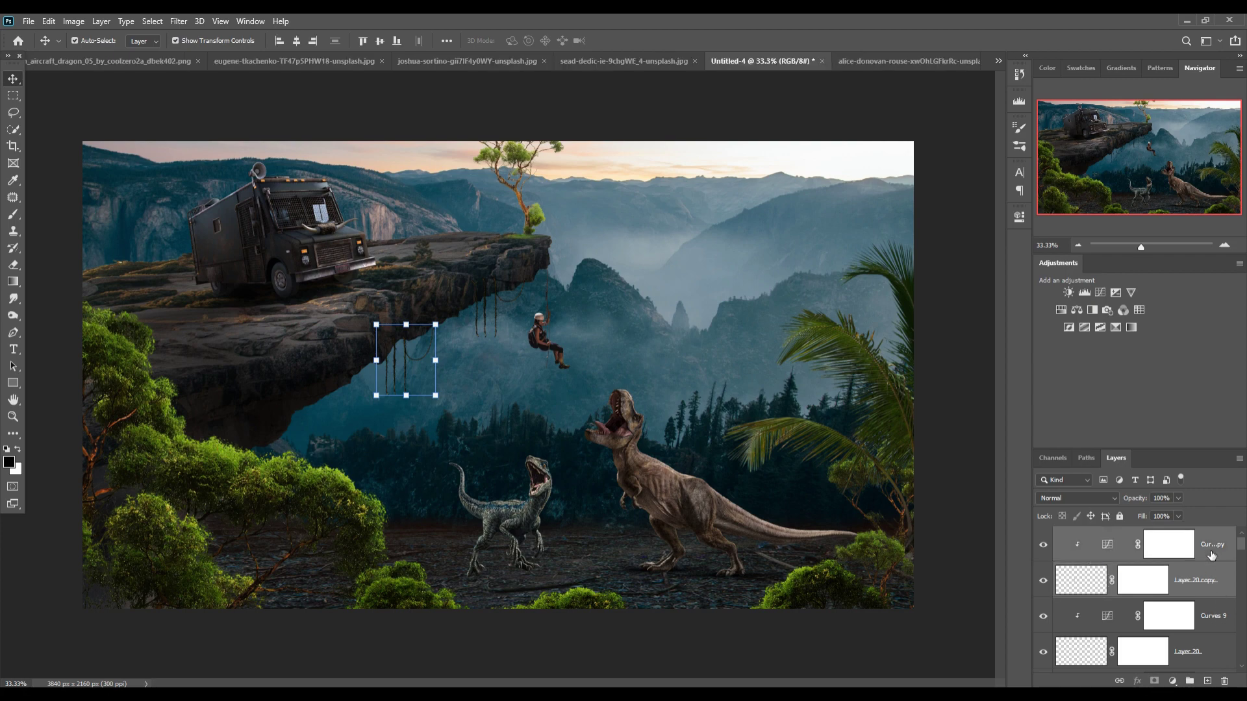
pyautogui.rightClick(1211, 545)
pyautogui.click(1104, 214)
pyautogui.click(723, 213)
pyautogui.hotkey('ctrl', 't')
pyautogui.moveTo(436, 325); pyautogui.dragTo(312, 417)
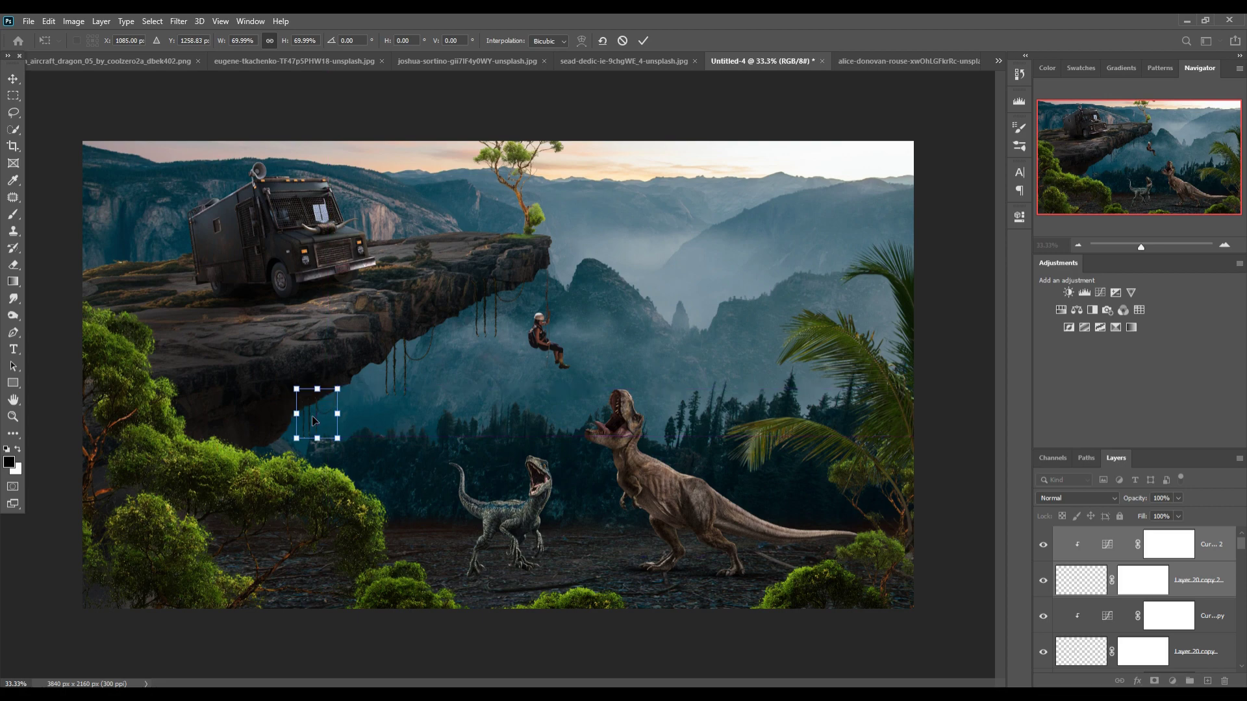
pyautogui.click(642, 41)
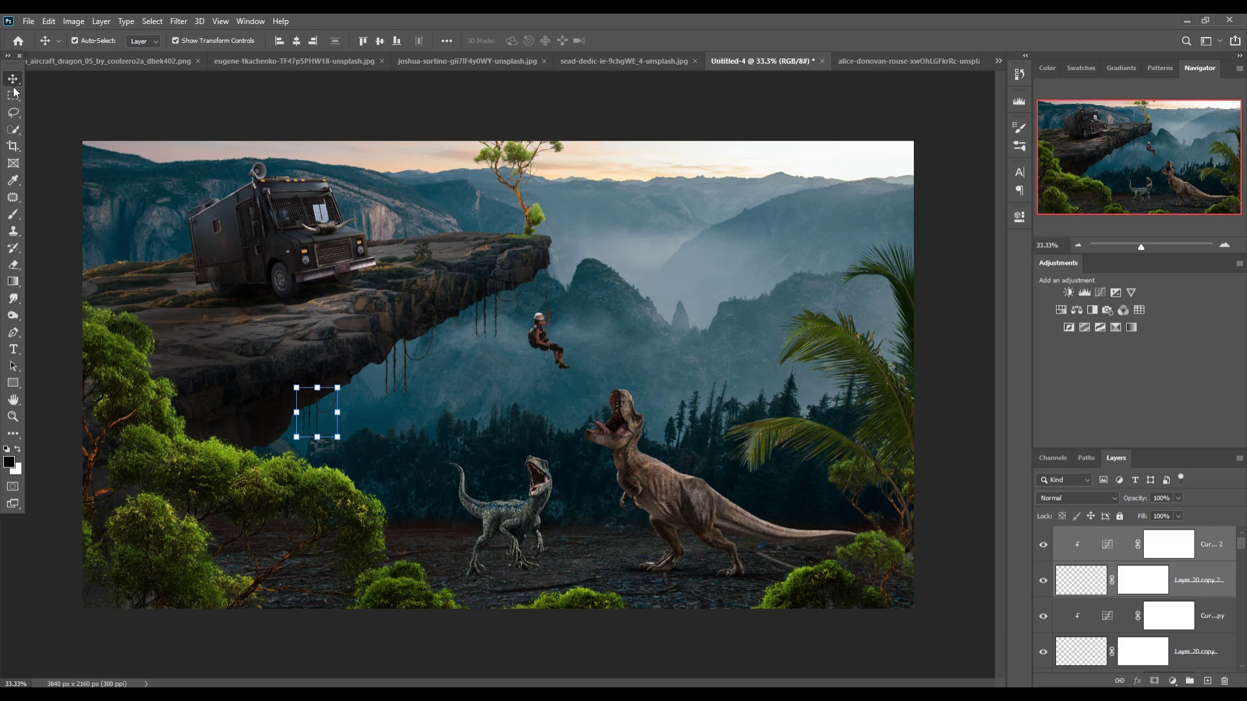
# Duplicate the palm tree as Layer 19 copy and clip Curves 8 to the layer below
pyautogui.click(484, 249)
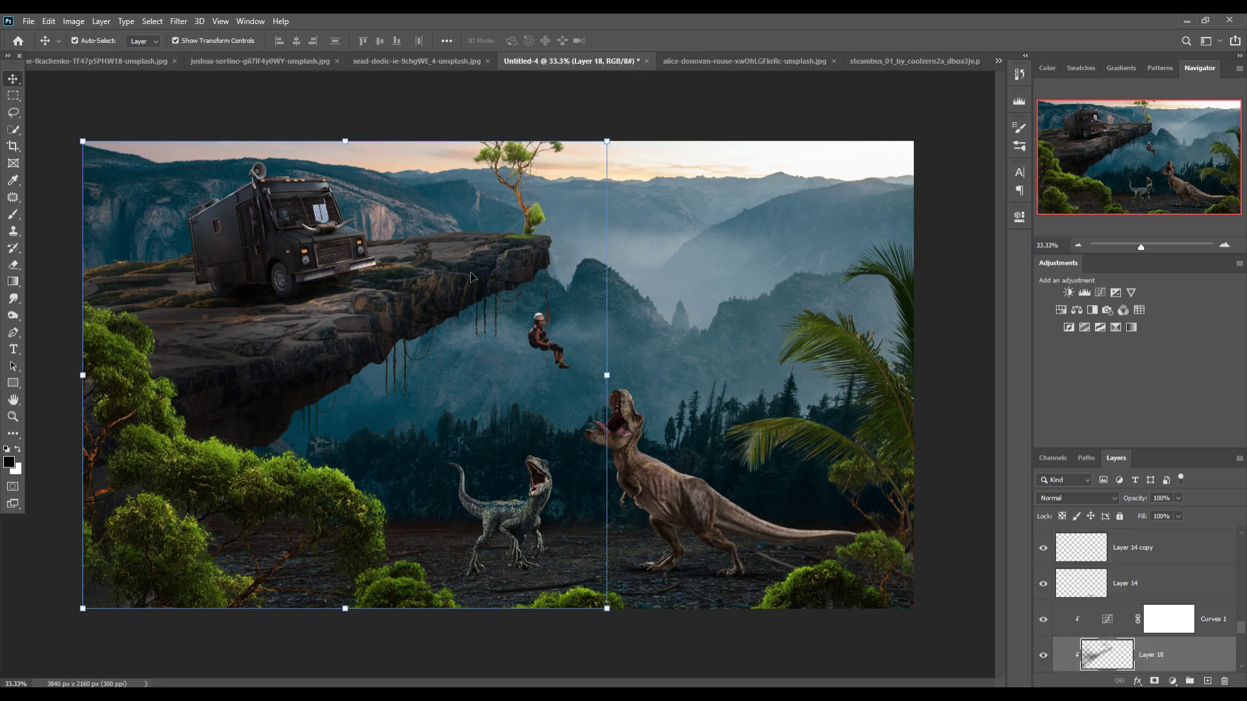
pyautogui.click(894, 410)
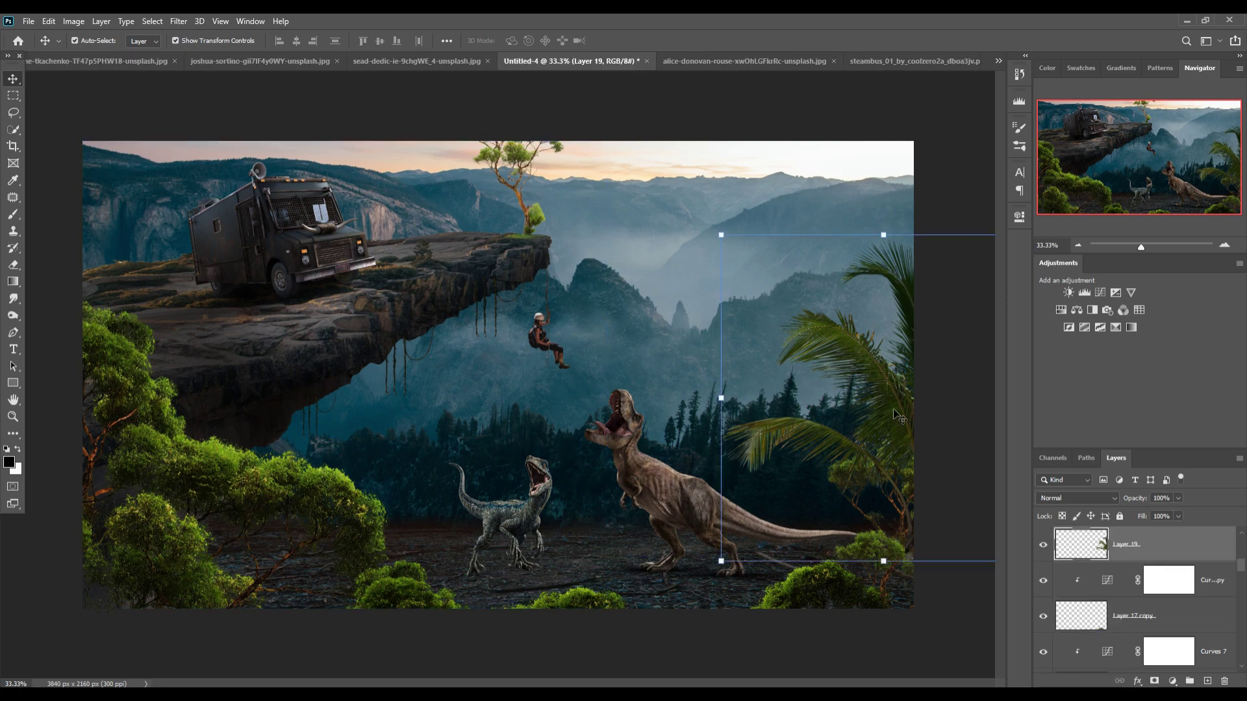
pyautogui.rightClick(1199, 559)
pyautogui.click(1053, 84)
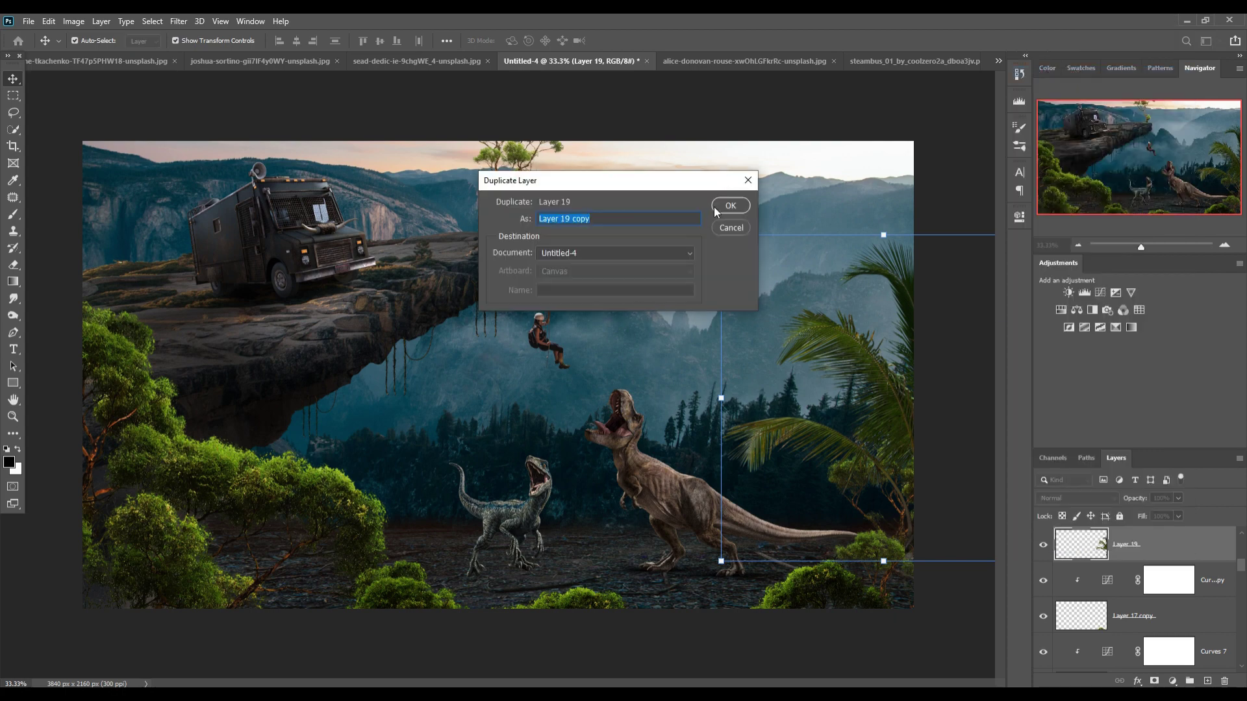
pyautogui.click(716, 207)
pyautogui.scroll(2, 1241, 560)
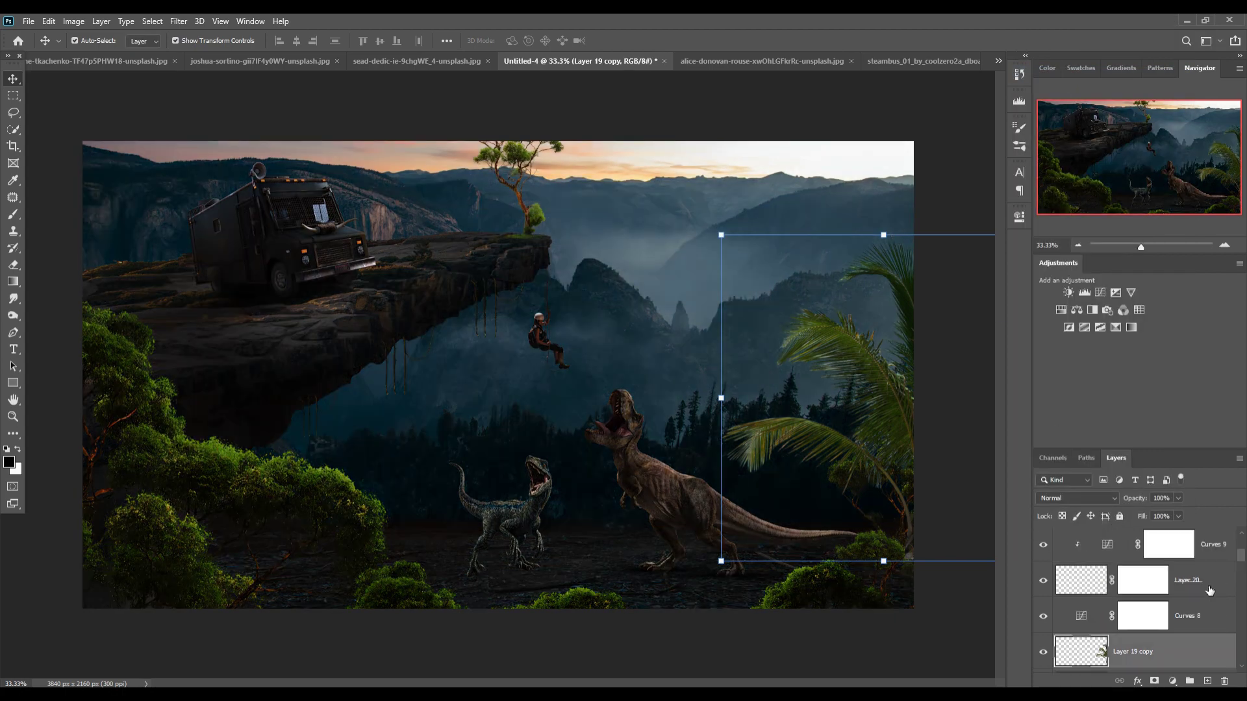
pyautogui.moveTo(1192, 666); pyautogui.dragTo(1197, 651)
pyautogui.click(1197, 651)
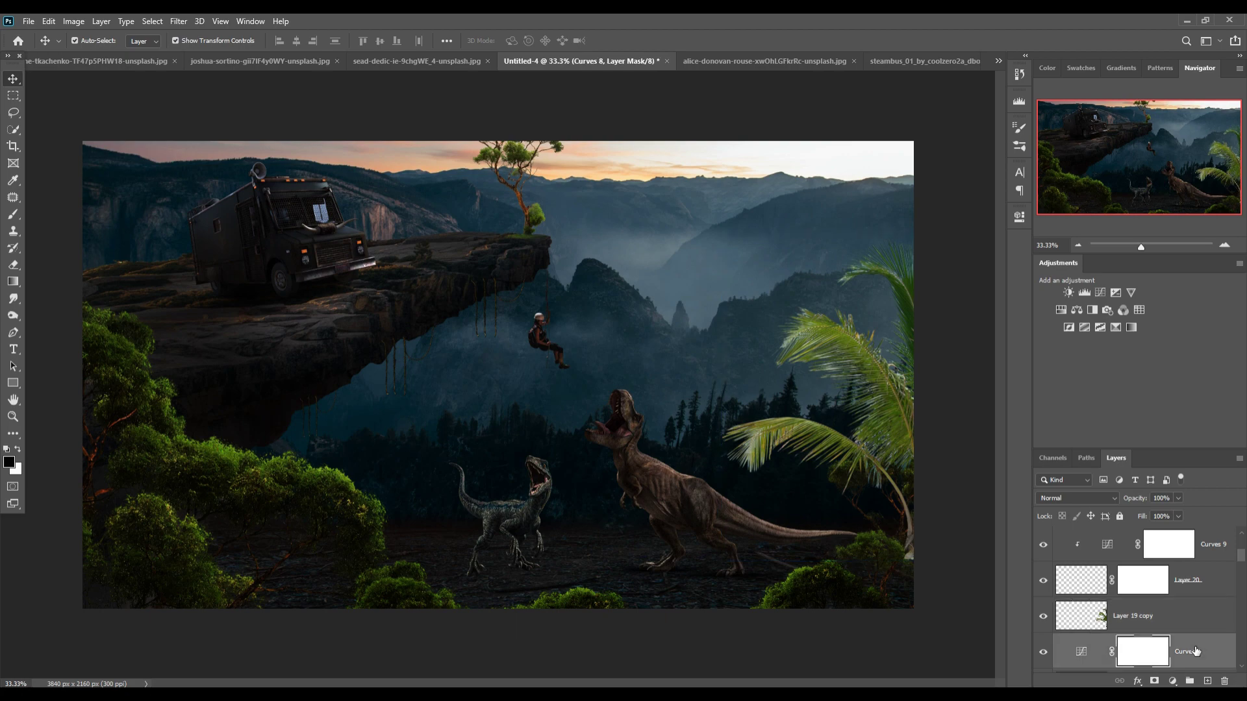
pyautogui.rightClick(1192, 652)
pyautogui.click(1136, 342)
# Scale the palm copy to about 21% onto the cliff top beside the van
pyautogui.click(1144, 622)
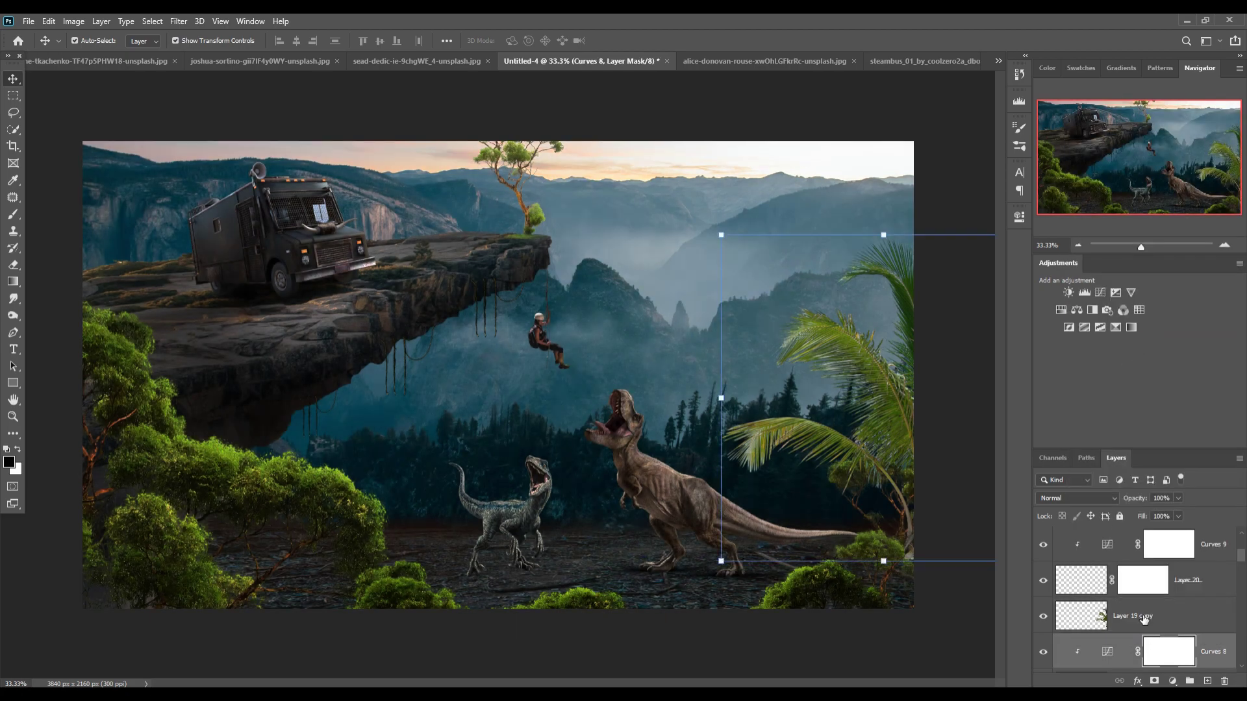
pyautogui.moveTo(887, 238)
pyautogui.mouseDown()
pyautogui.moveTo(907, 461)
pyautogui.moveTo(402, 166)
pyautogui.mouseUp()
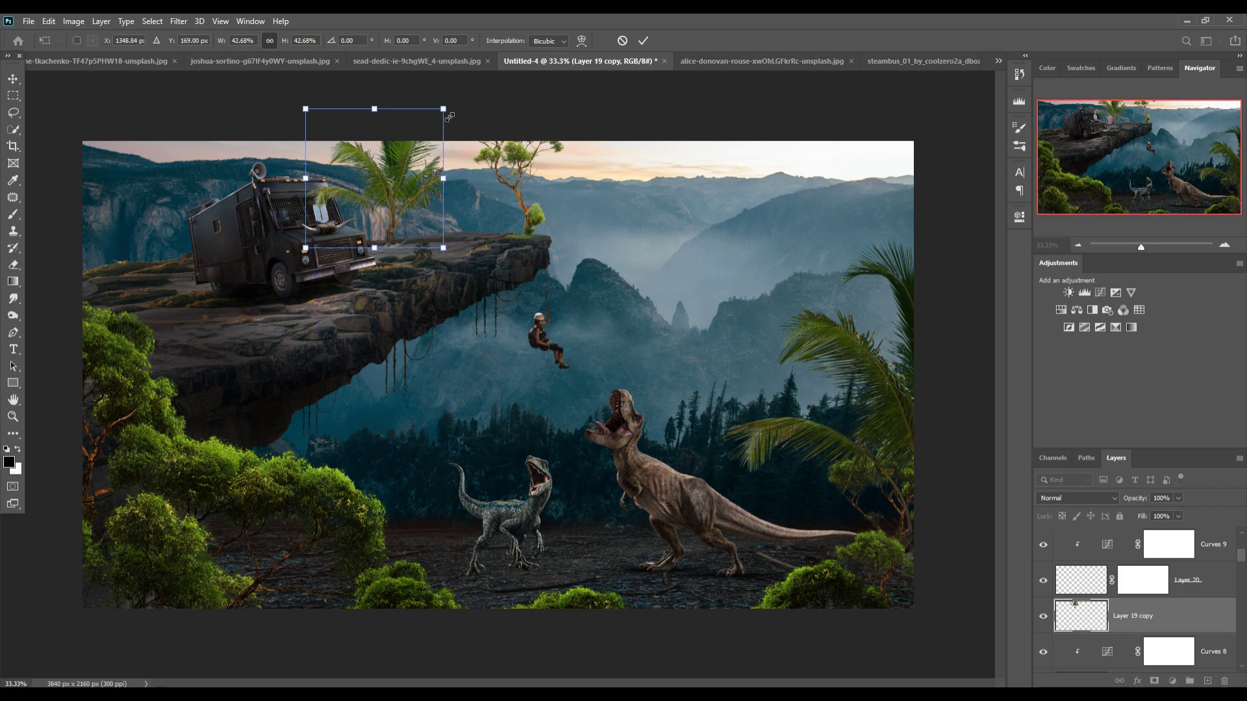
pyautogui.moveTo(448, 107)
pyautogui.mouseDown()
pyautogui.moveTo(372, 180)
pyautogui.moveTo(409, 212)
pyautogui.mouseUp()
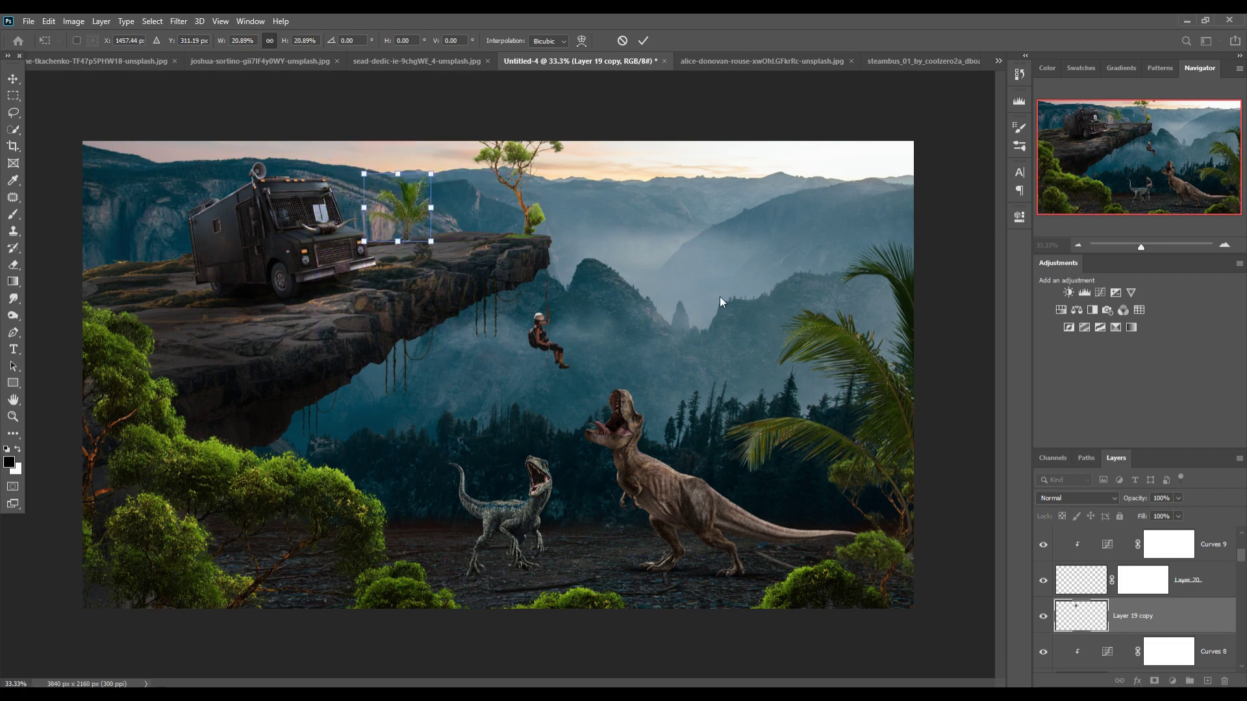
pyautogui.click(644, 41)
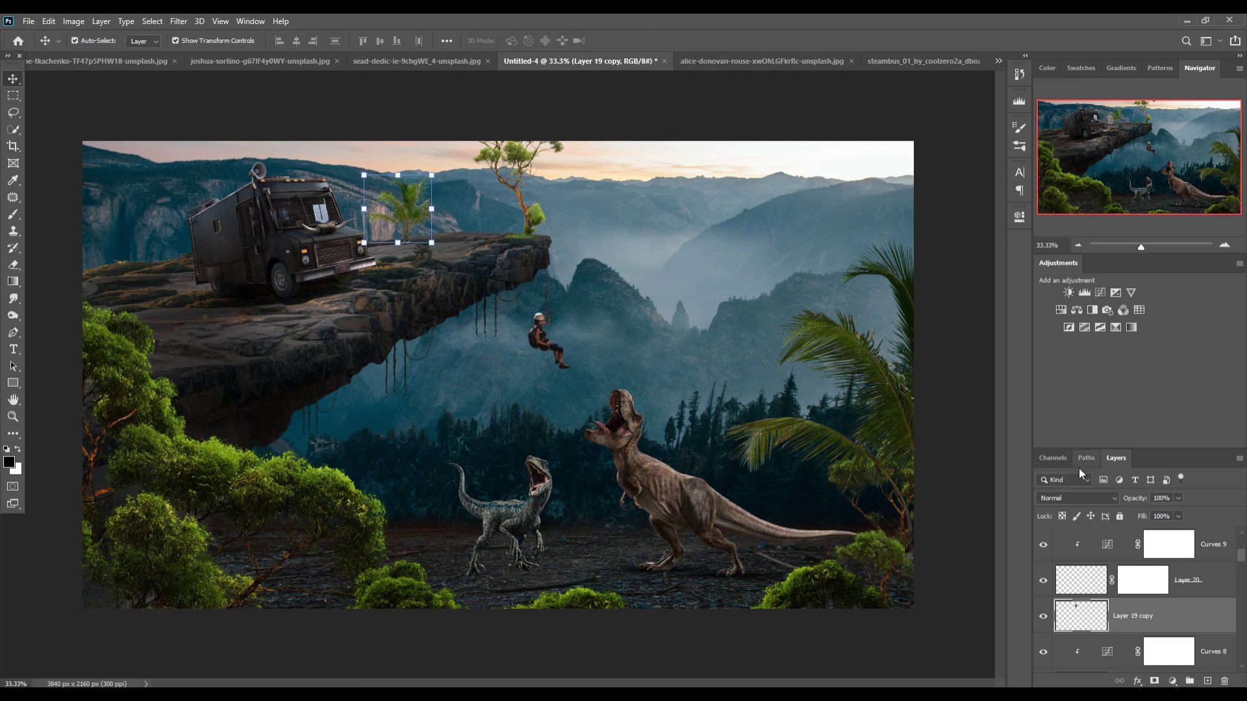
# Darken the small palm with a Curves adjustment clipped to it
pyautogui.click(1175, 682)
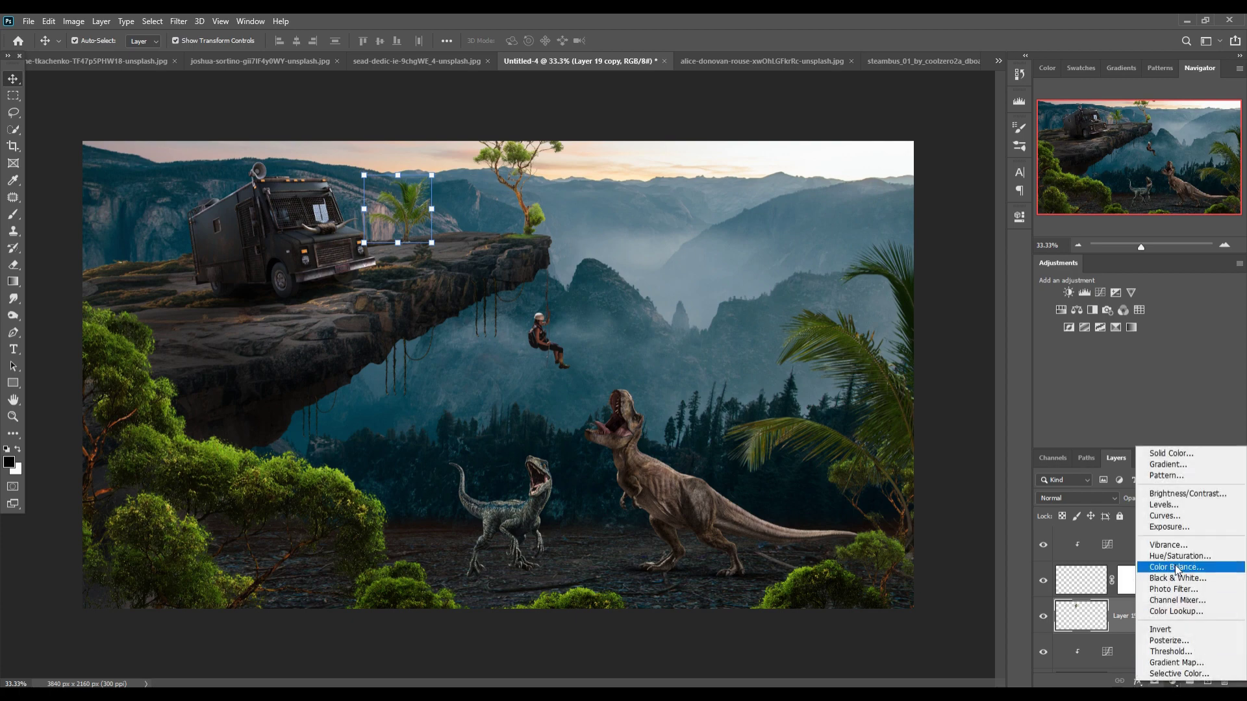
pyautogui.click(1163, 517)
pyautogui.click(908, 433)
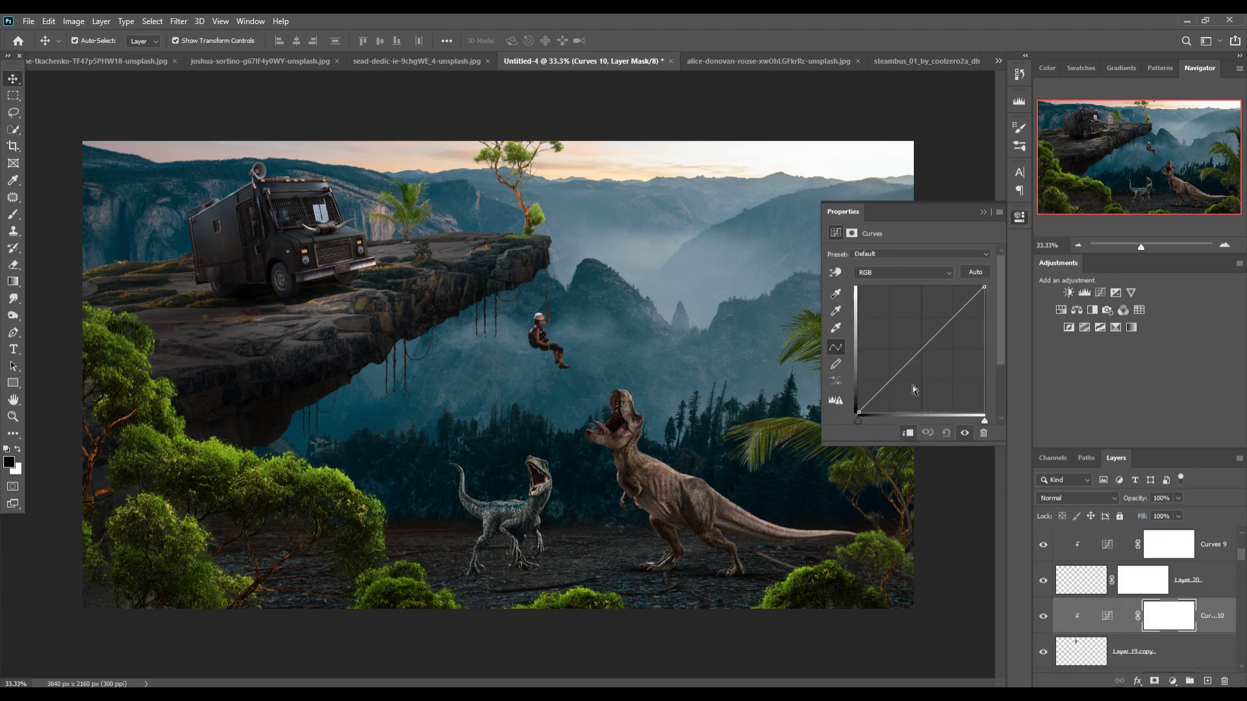
pyautogui.moveTo(929, 355); pyautogui.dragTo(943, 358)
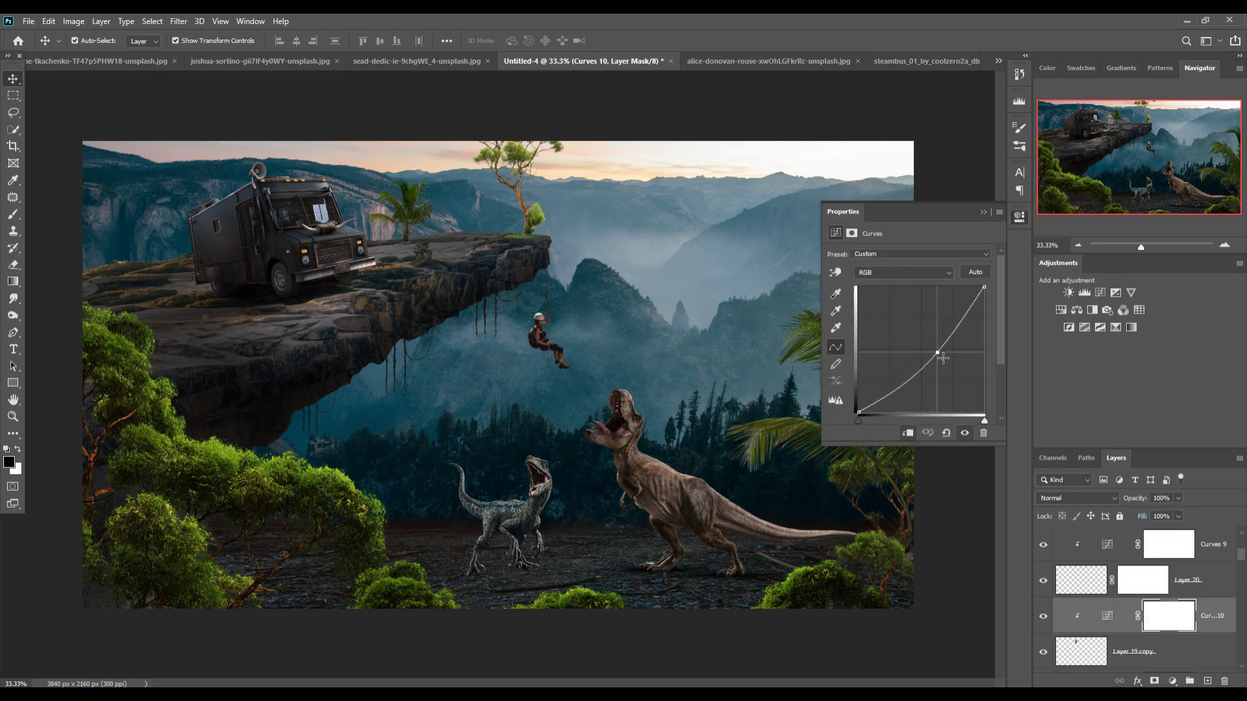
pyautogui.click(982, 213)
# Mask the palm copy and brush its base with a 300-size soft brush to blend it in
pyautogui.click(1161, 645)
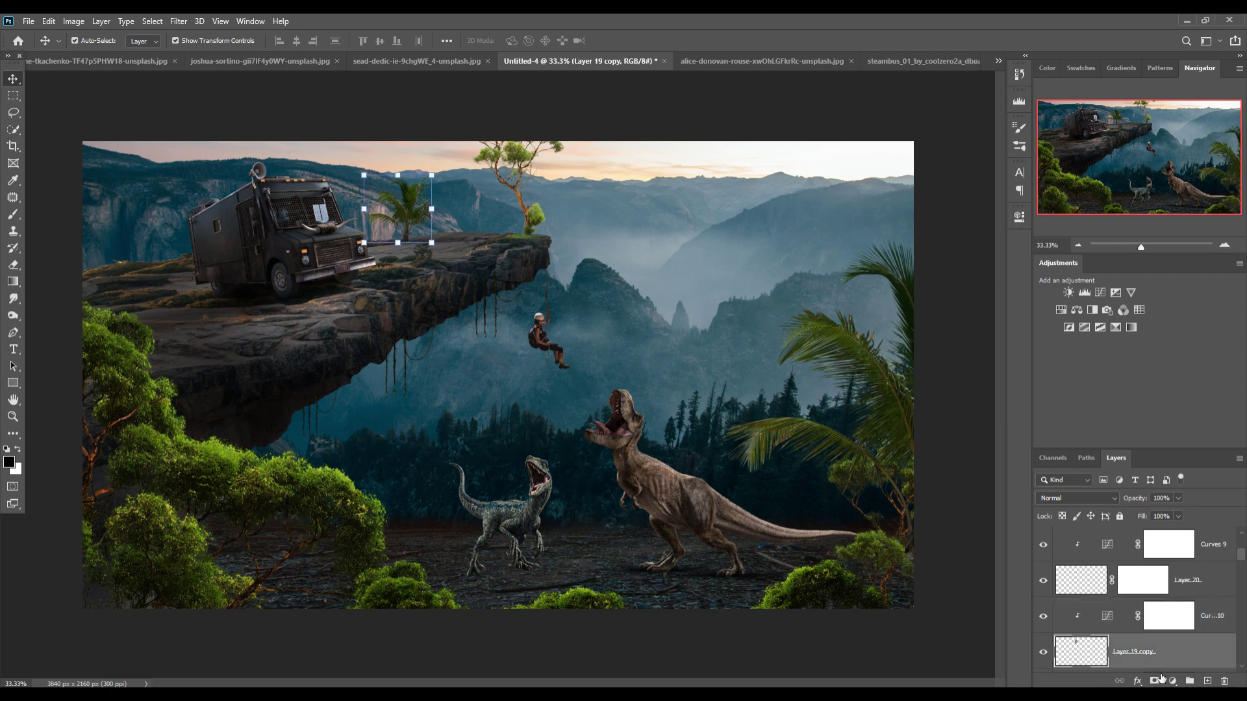
pyautogui.click(10, 217)
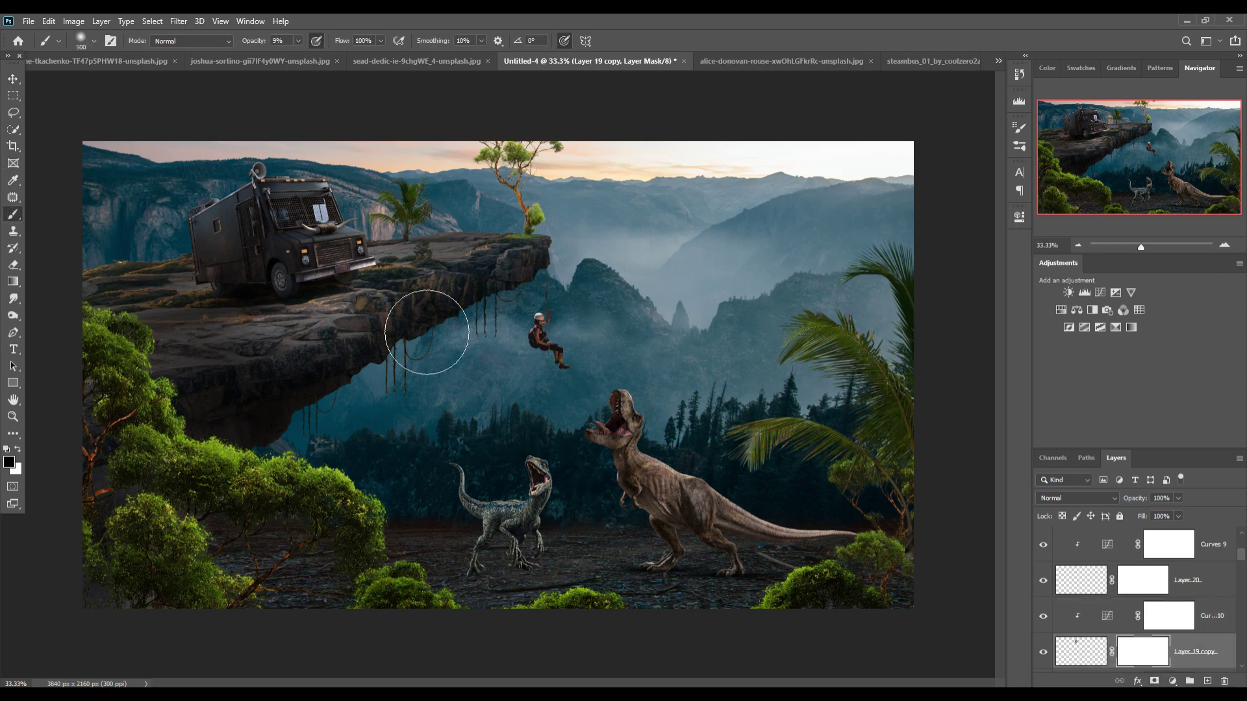
pyautogui.press('[')
pyautogui.press('[')
pyautogui.click(14, 79)
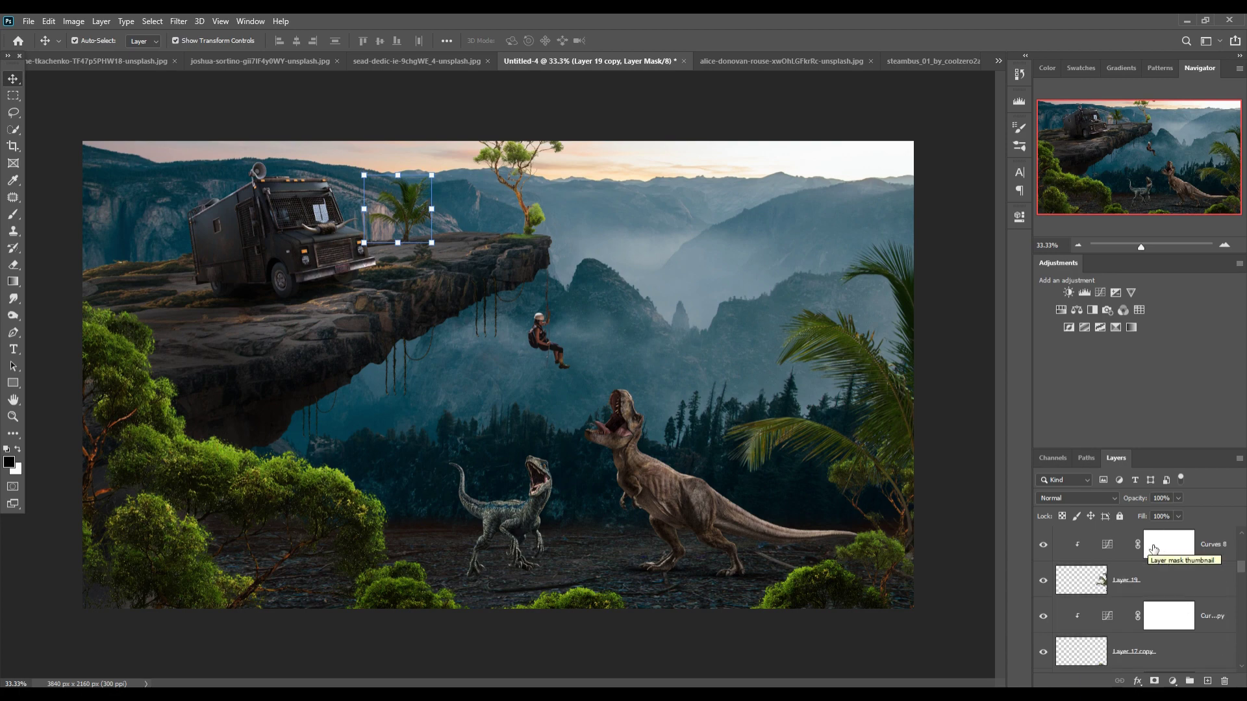
pyautogui.scroll(1, 1150, 543)
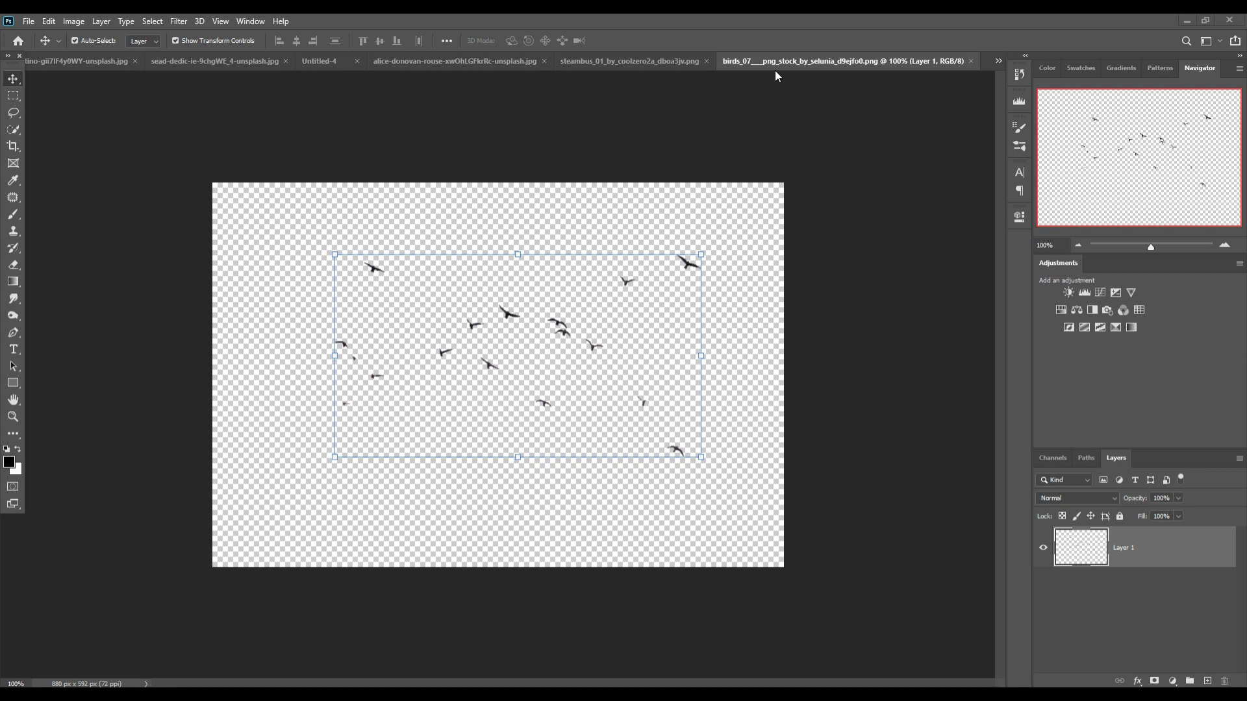
pyautogui.moveTo(774, 76); pyautogui.dragTo(777, 127)
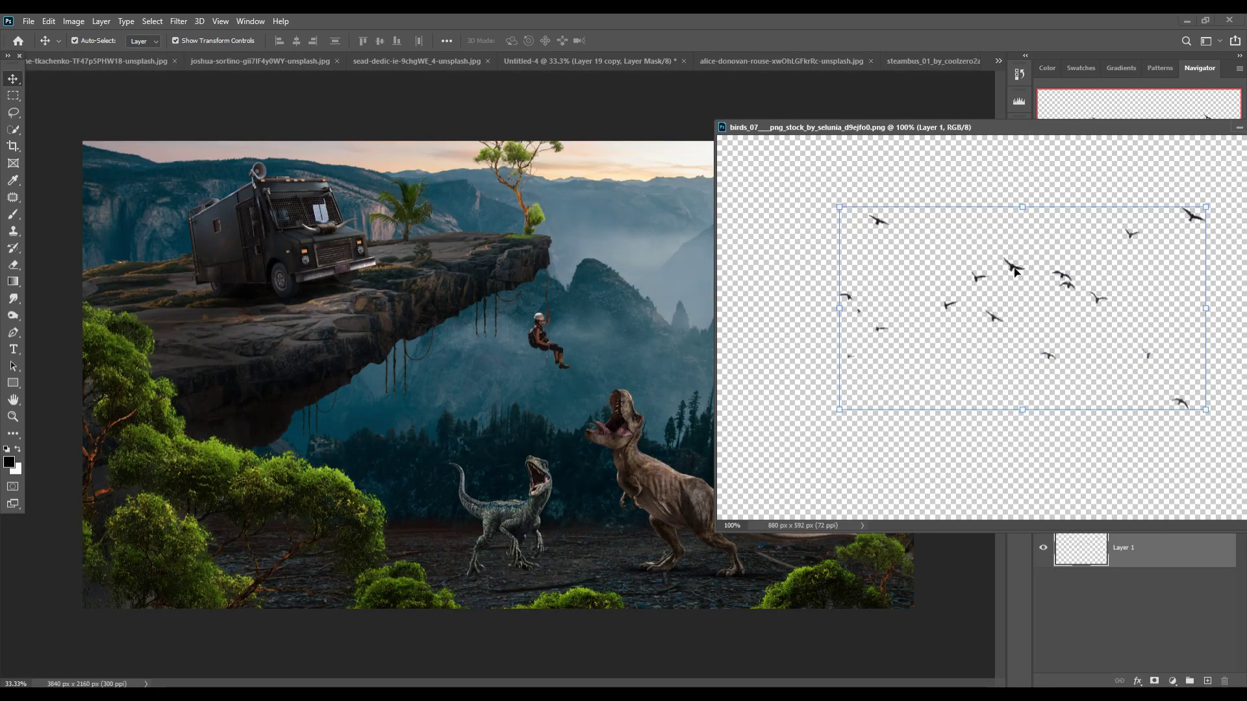
pyautogui.moveTo(1017, 271); pyautogui.dragTo(681, 184)
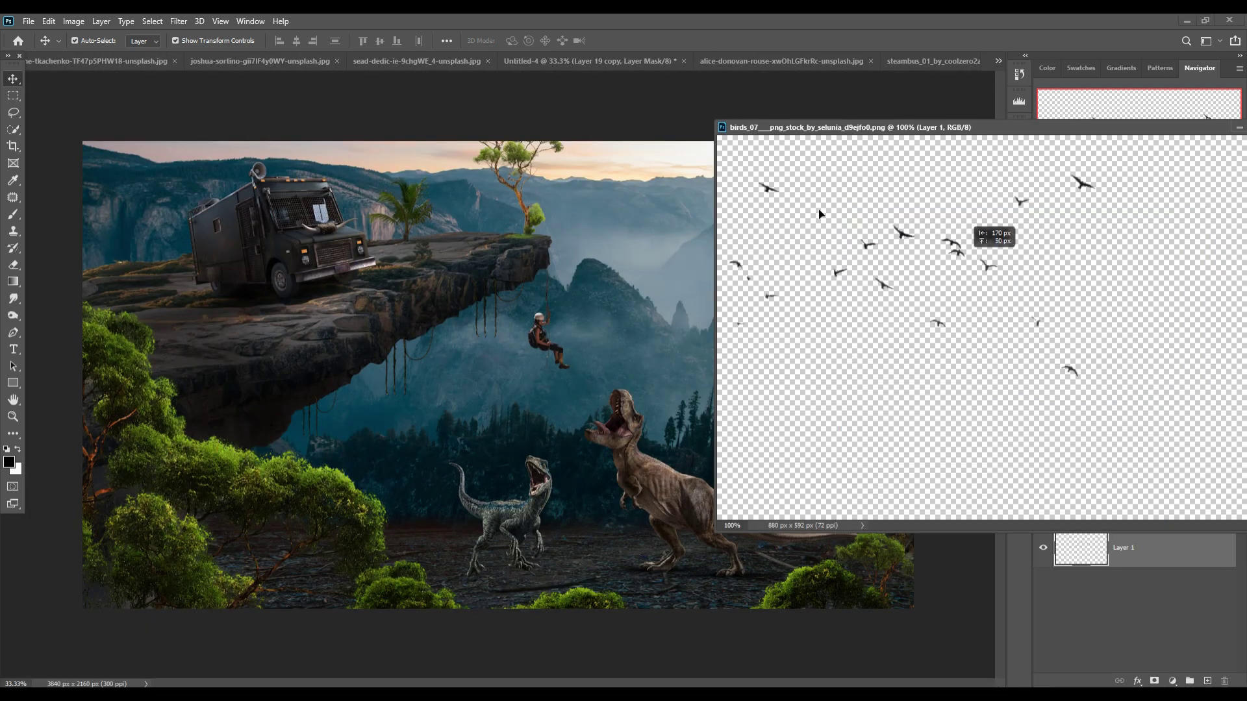
pyautogui.click(1240, 128)
pyautogui.moveTo(1188, 656)
pyautogui.mouseDown()
pyautogui.moveTo(1166, 538)
pyautogui.moveTo(1179, 553)
pyautogui.mouseUp()
pyautogui.moveTo(744, 163); pyautogui.dragTo(761, 153)
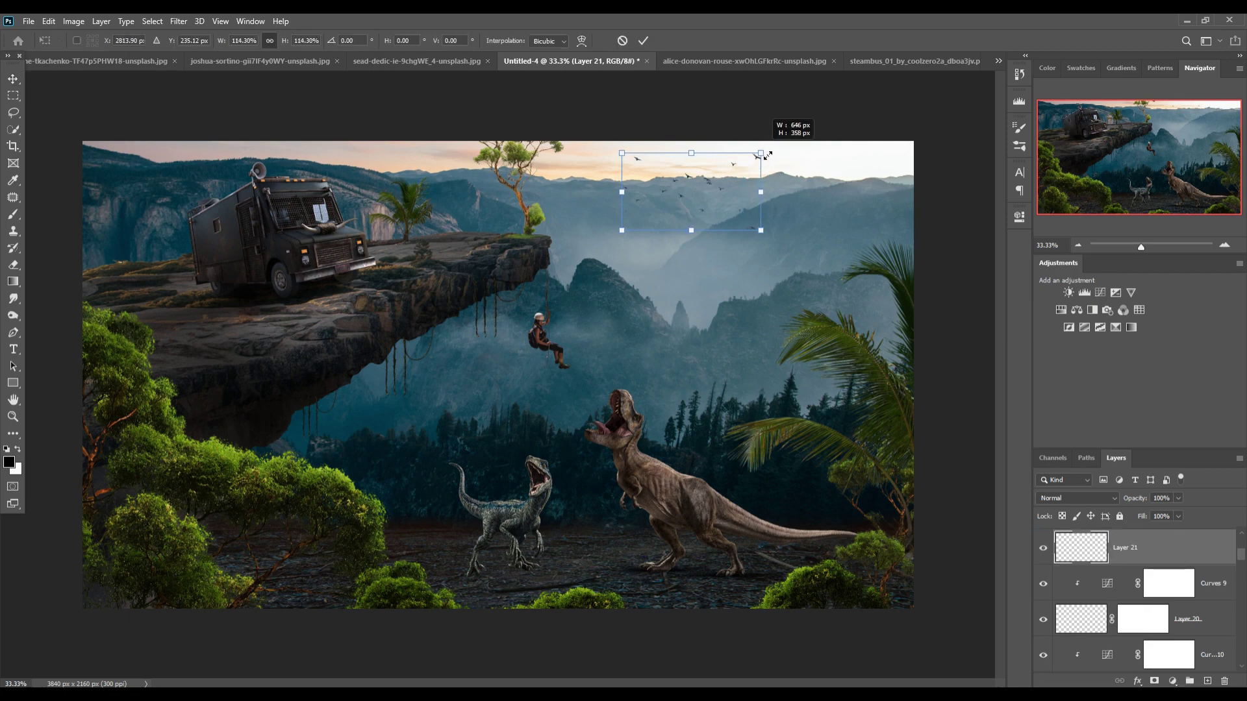
pyautogui.moveTo(732, 194); pyautogui.dragTo(745, 193)
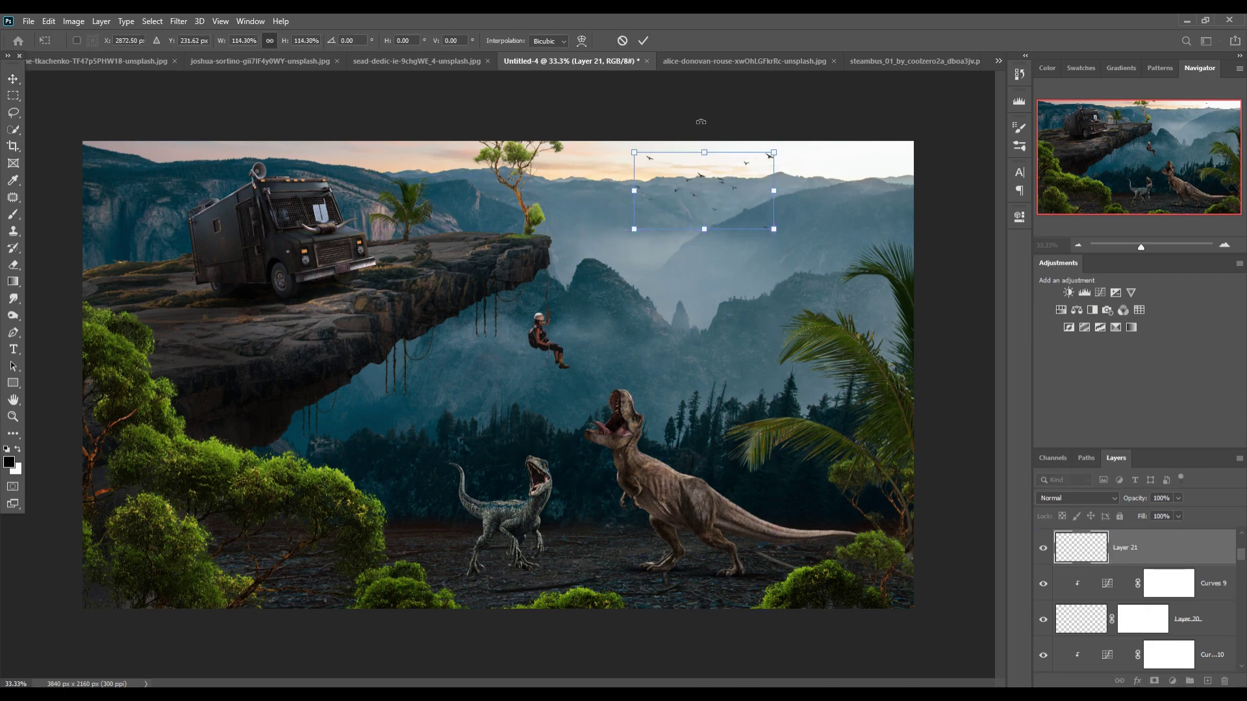
pyautogui.click(643, 40)
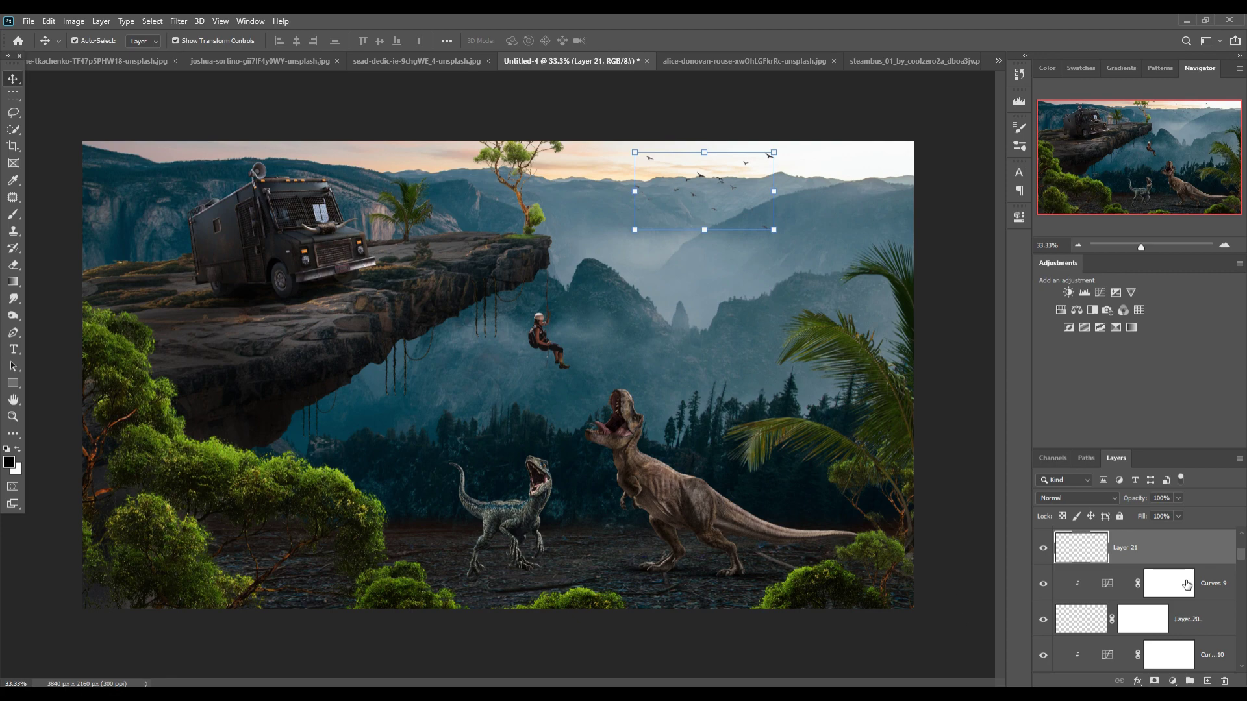
pyautogui.scroll(-3, 1186, 584)
pyautogui.scroll(-3, 1187, 584)
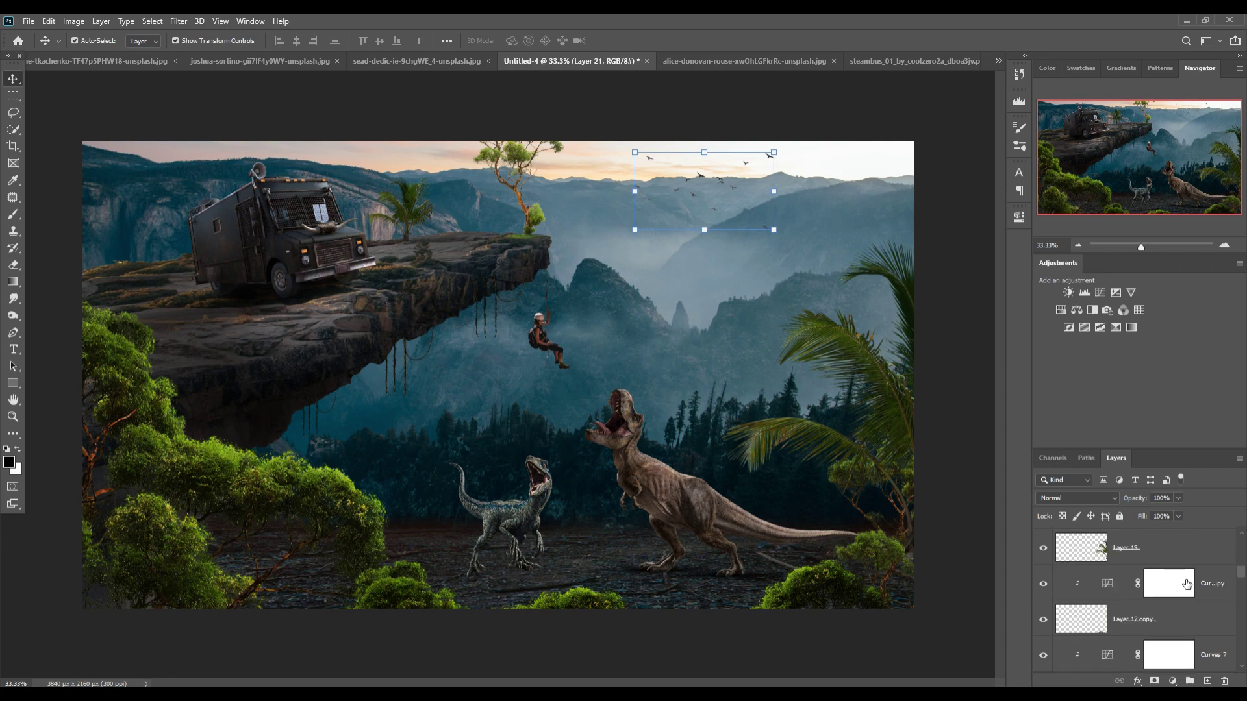
# Add an empty layer above Layer 15, then undo it
pyautogui.scroll(-3, 1188, 582)
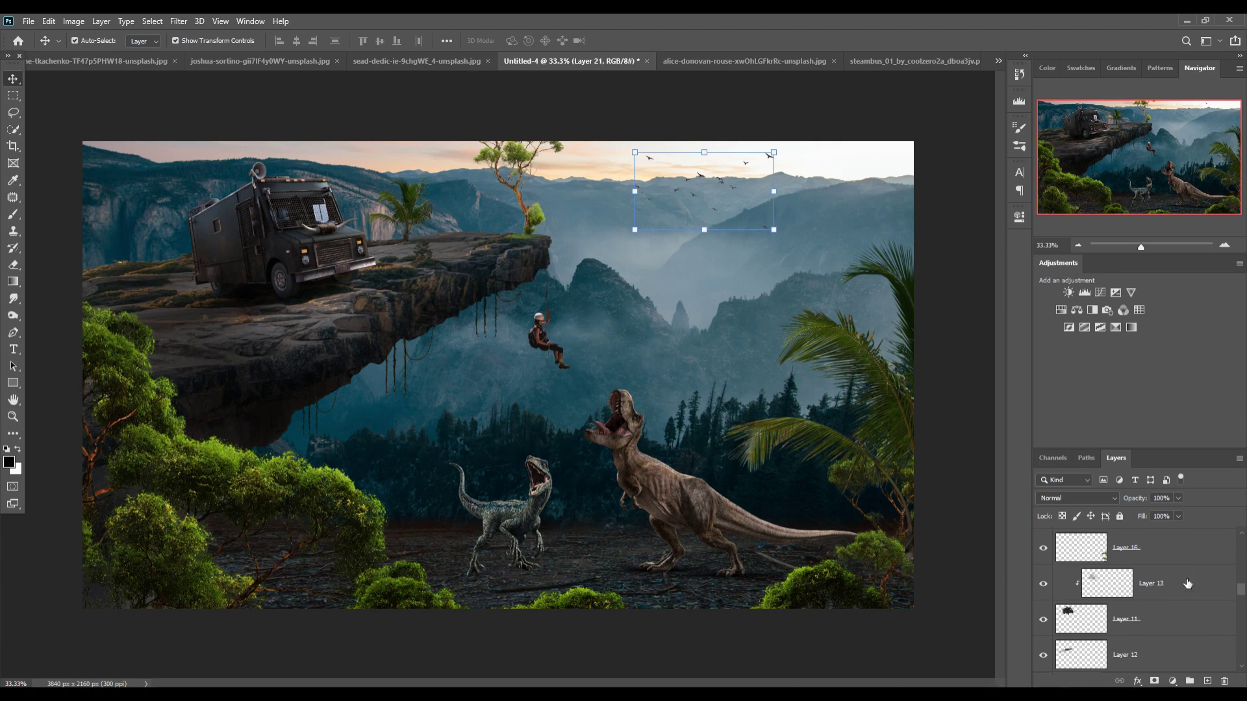
pyautogui.scroll(-3, 1188, 581)
pyautogui.click(1185, 585)
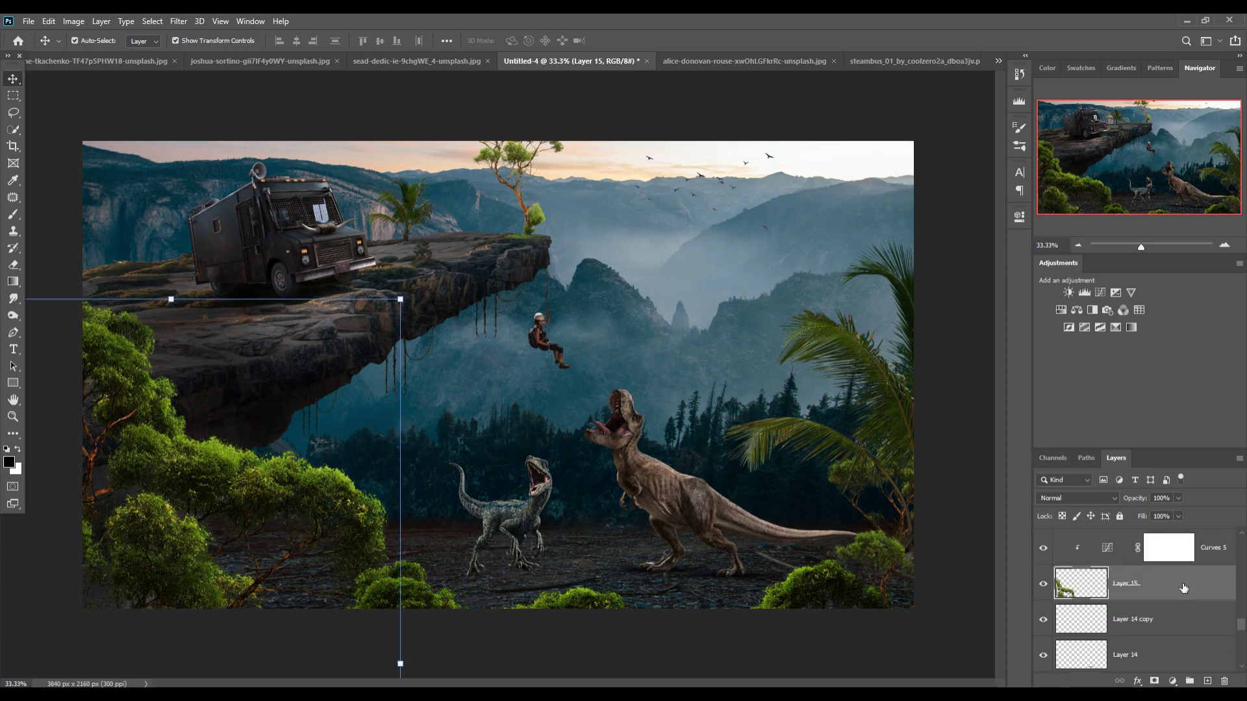
pyautogui.click(1208, 681)
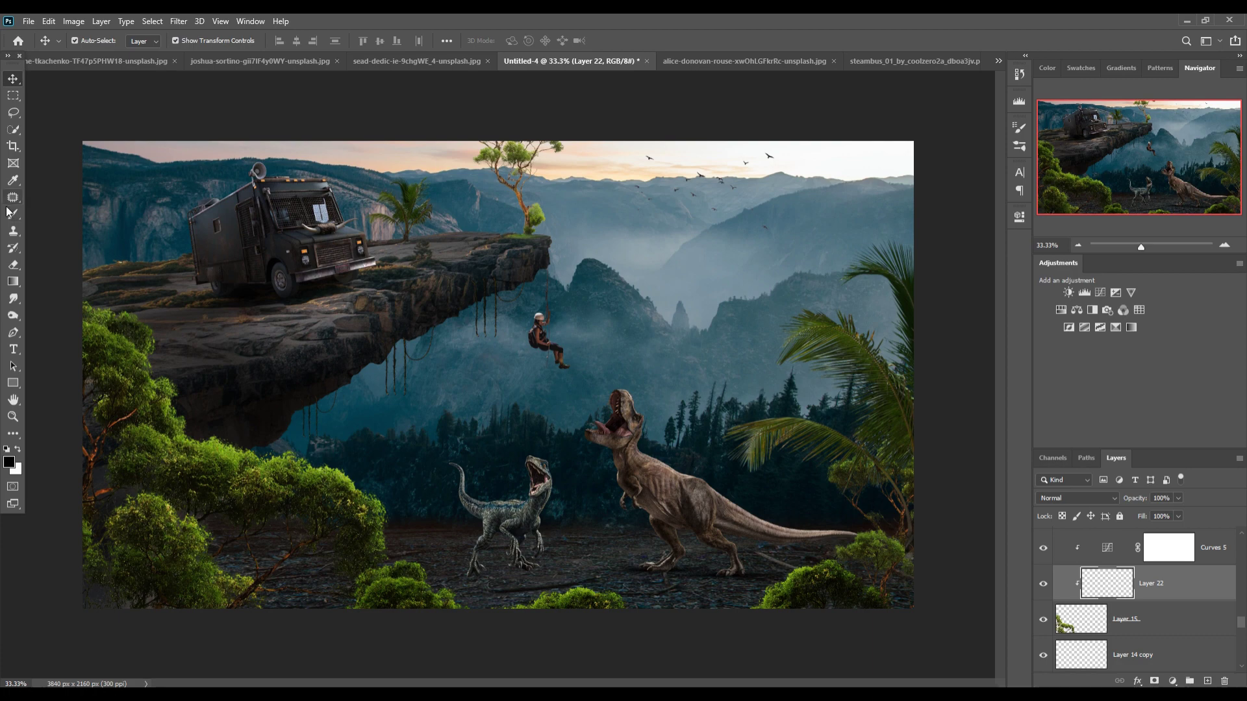
pyautogui.hotkey('ctrl', 'z')
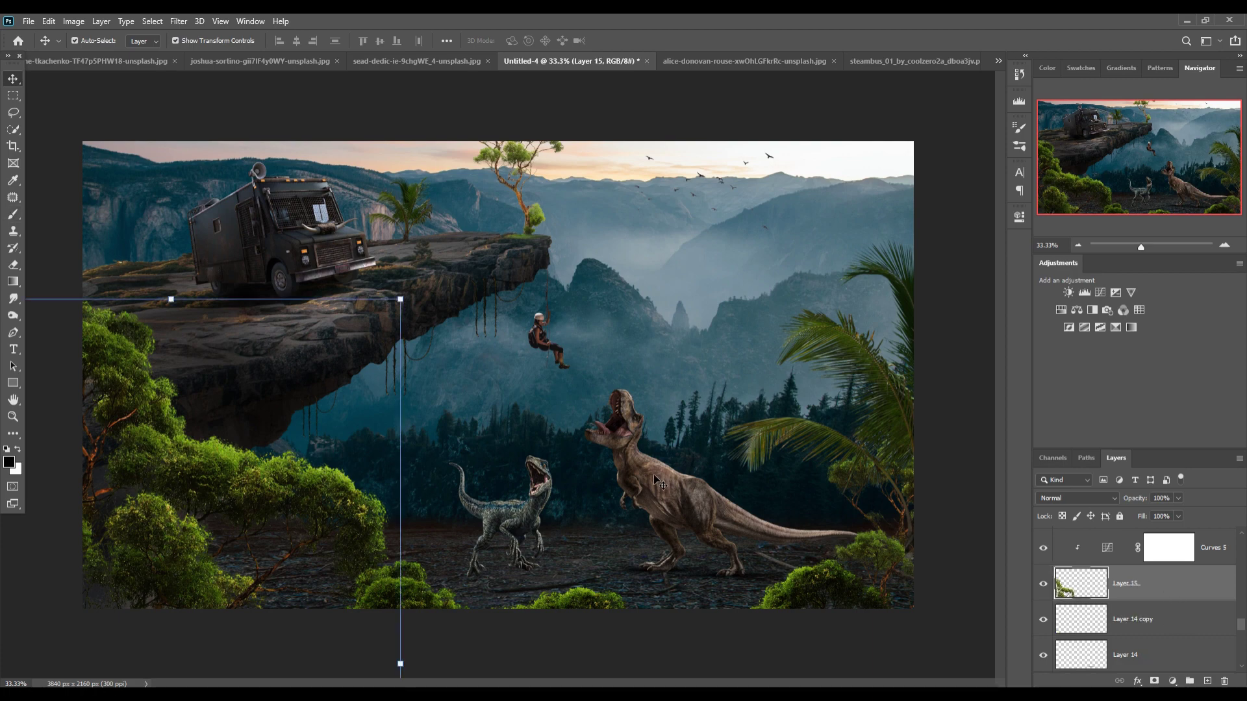
# Create Layer 22 above Background and move it just below the cliff layer
pyautogui.click(475, 271)
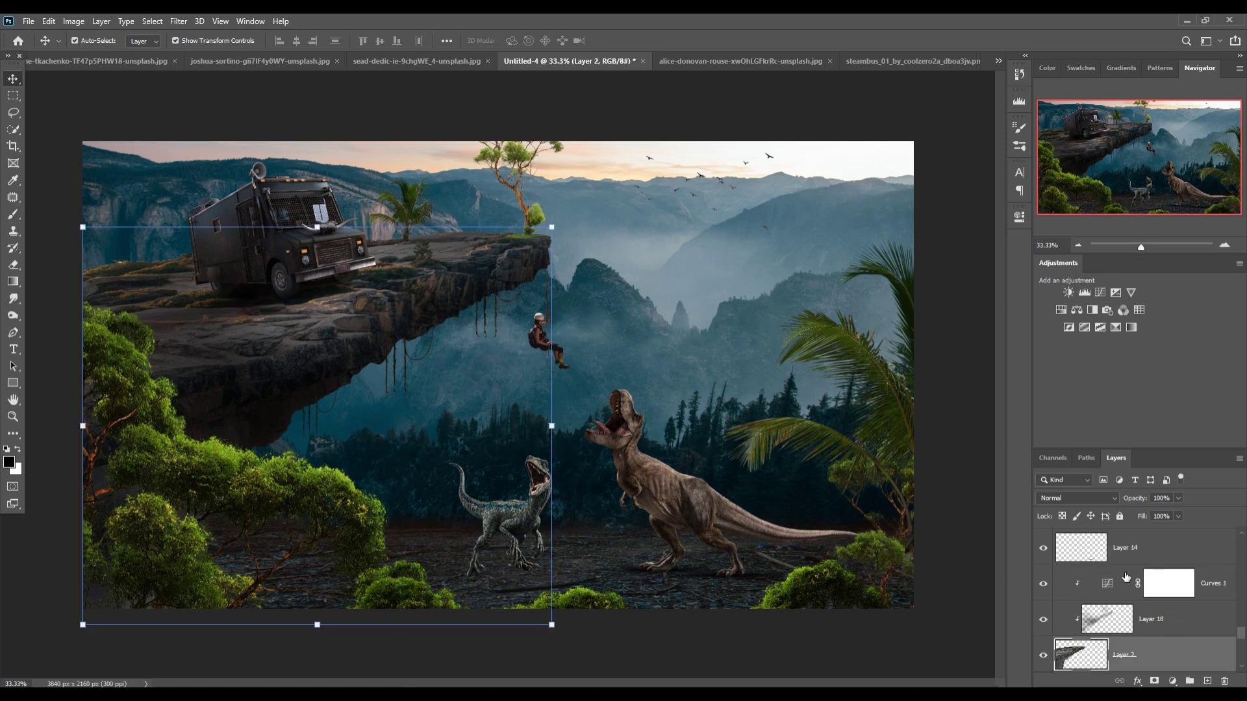
pyautogui.scroll(-3, 1130, 578)
pyautogui.scroll(-2, 1156, 588)
pyautogui.scroll(-1, 1179, 596)
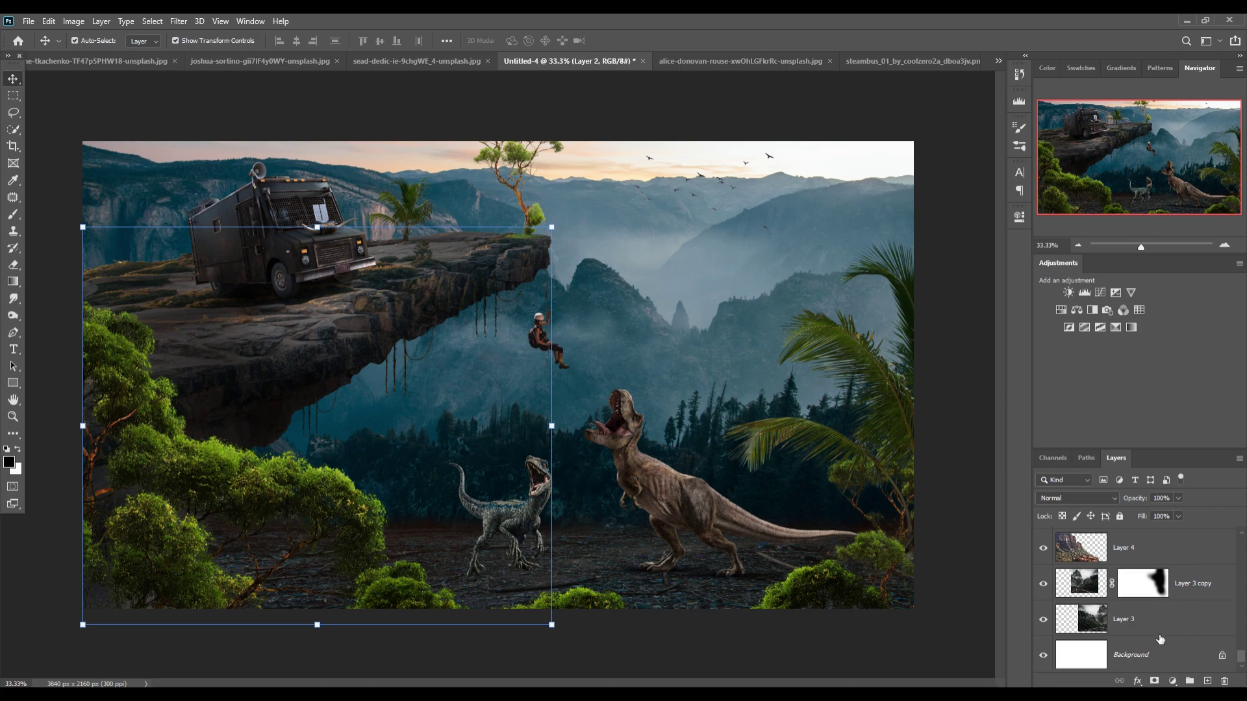
pyautogui.click(1156, 665)
pyautogui.click(1207, 680)
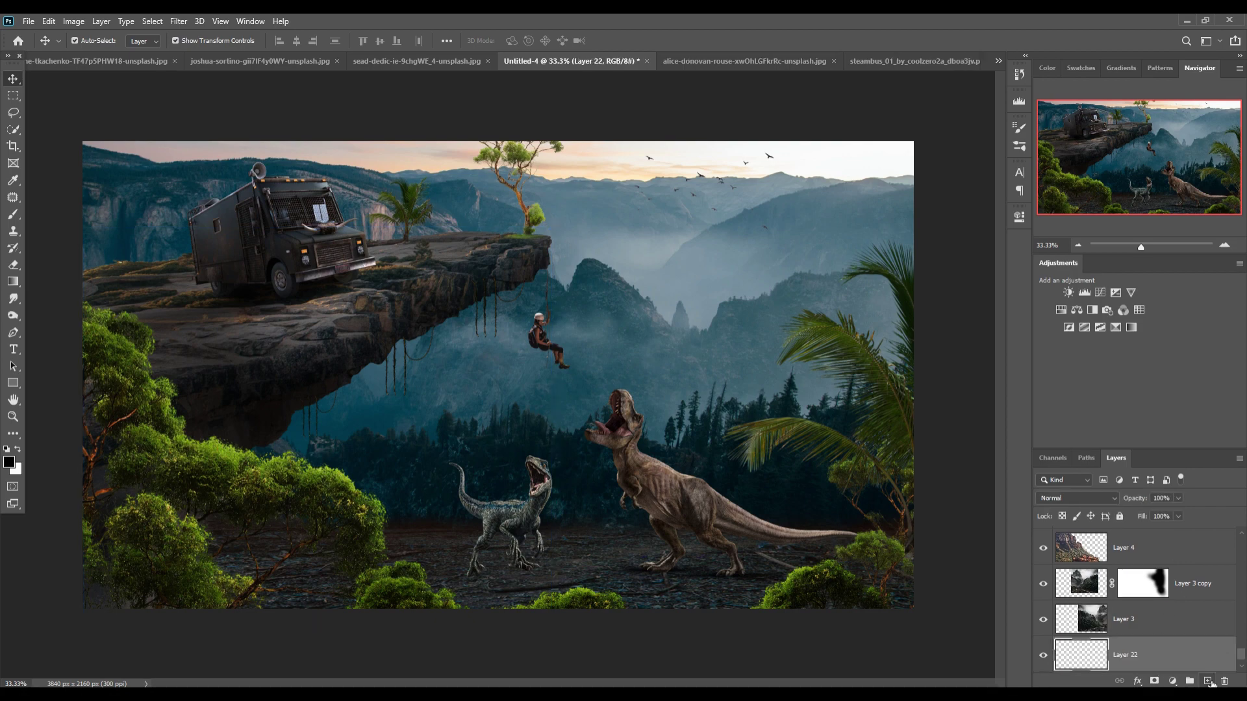
pyautogui.click(11, 218)
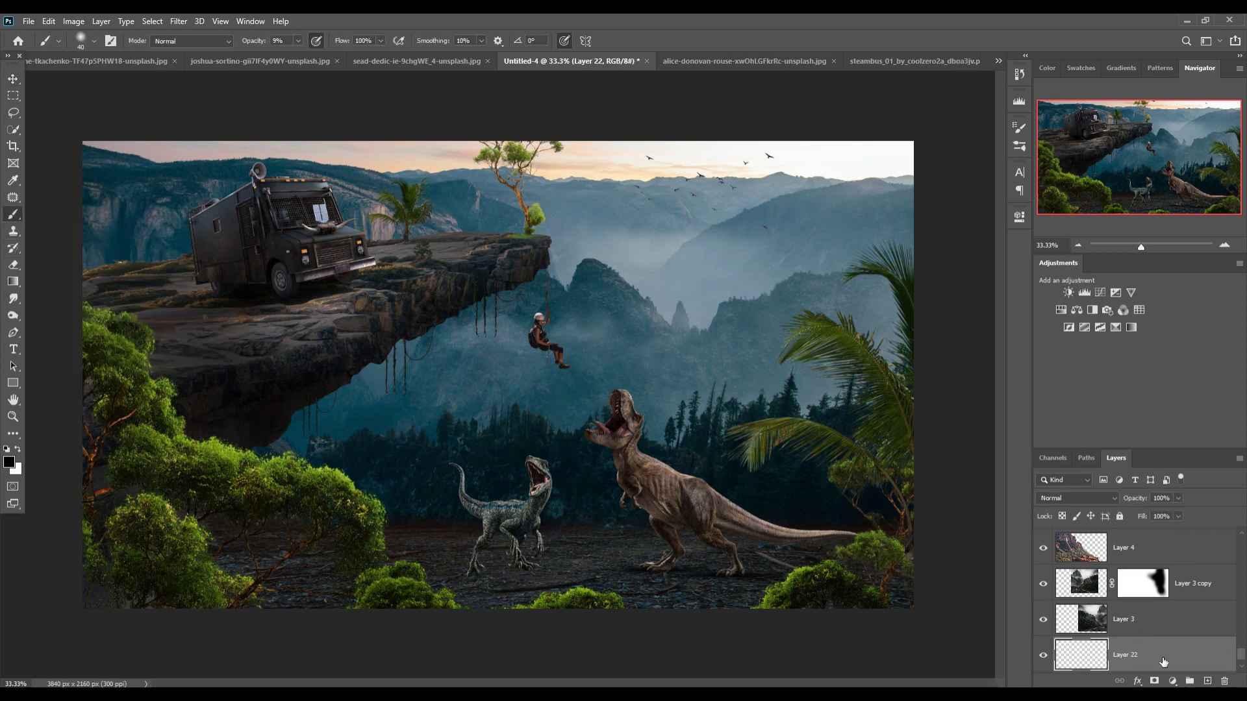
pyautogui.moveTo(1163, 662)
pyautogui.mouseDown()
pyautogui.moveTo(1148, 575)
pyautogui.moveTo(1108, 605)
pyautogui.mouseUp()
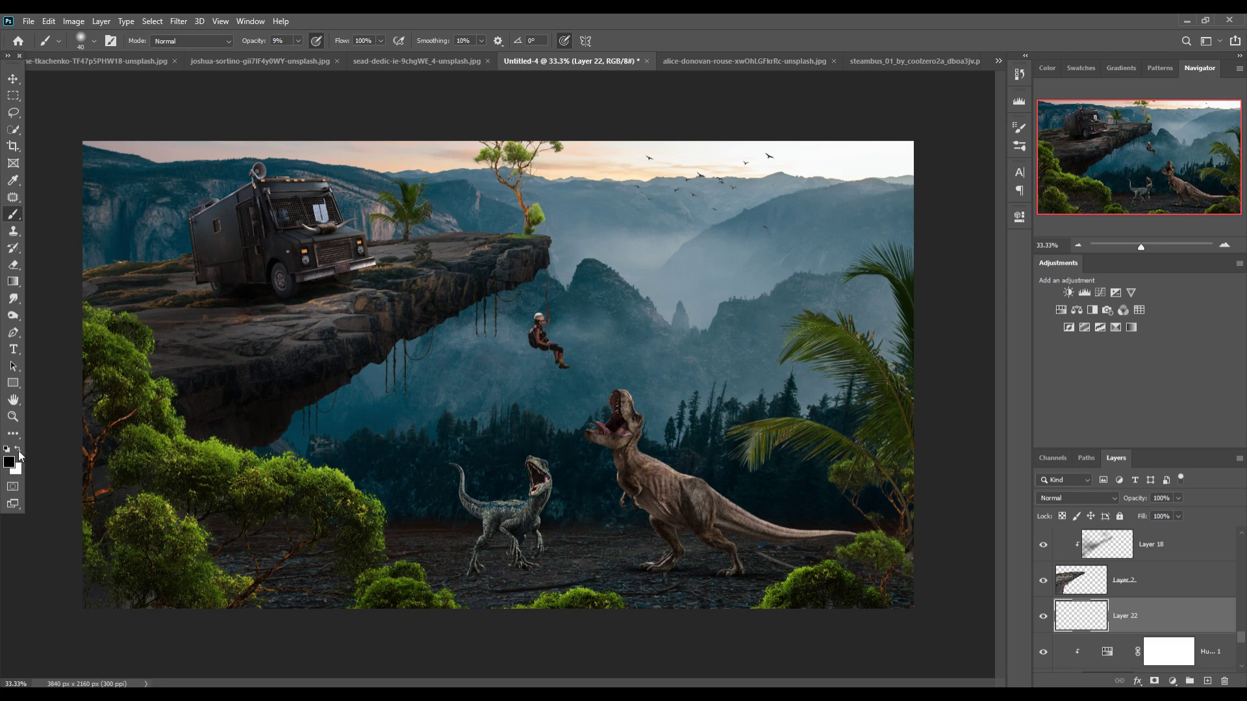
# Brush faint white haze with an 1100 px brush over the mist behind the dinosaurs
pyautogui.click(18, 451)
pyautogui.press(']')
pyautogui.press(']')
pyautogui.press(']')
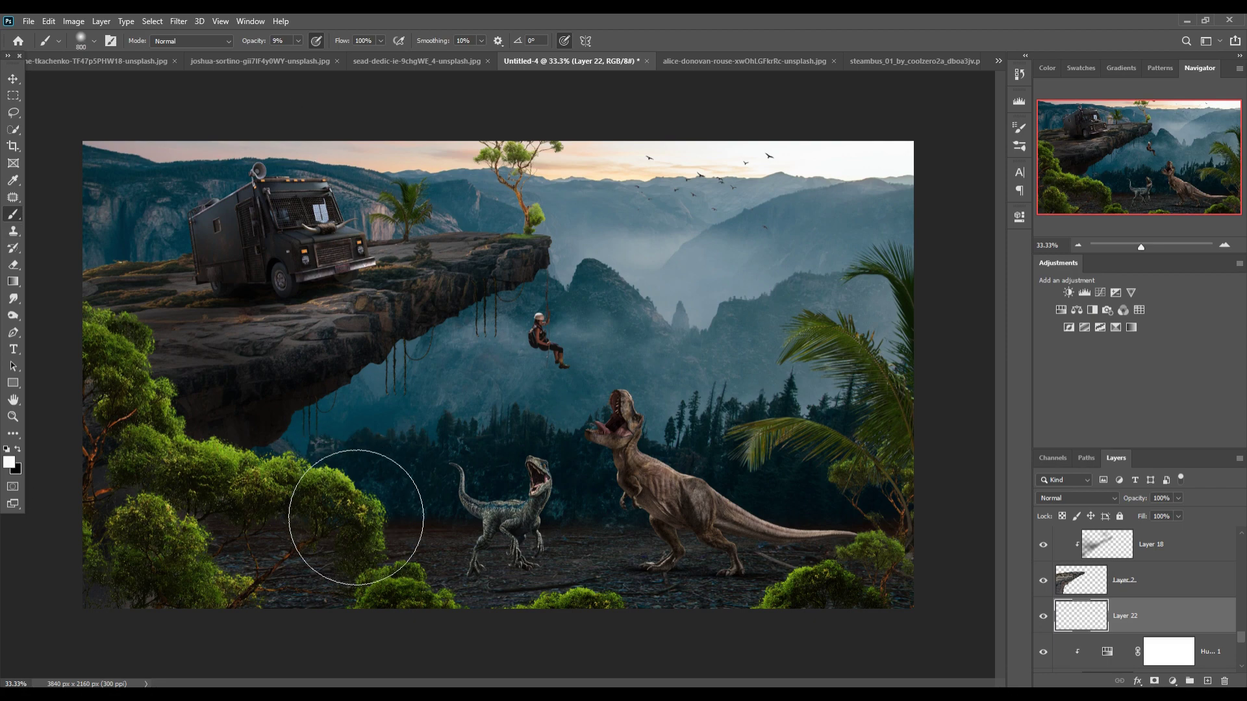
pyautogui.moveTo(632, 443)
pyautogui.mouseDown()
pyautogui.moveTo(736, 515)
pyautogui.moveTo(371, 543)
pyautogui.mouseUp()
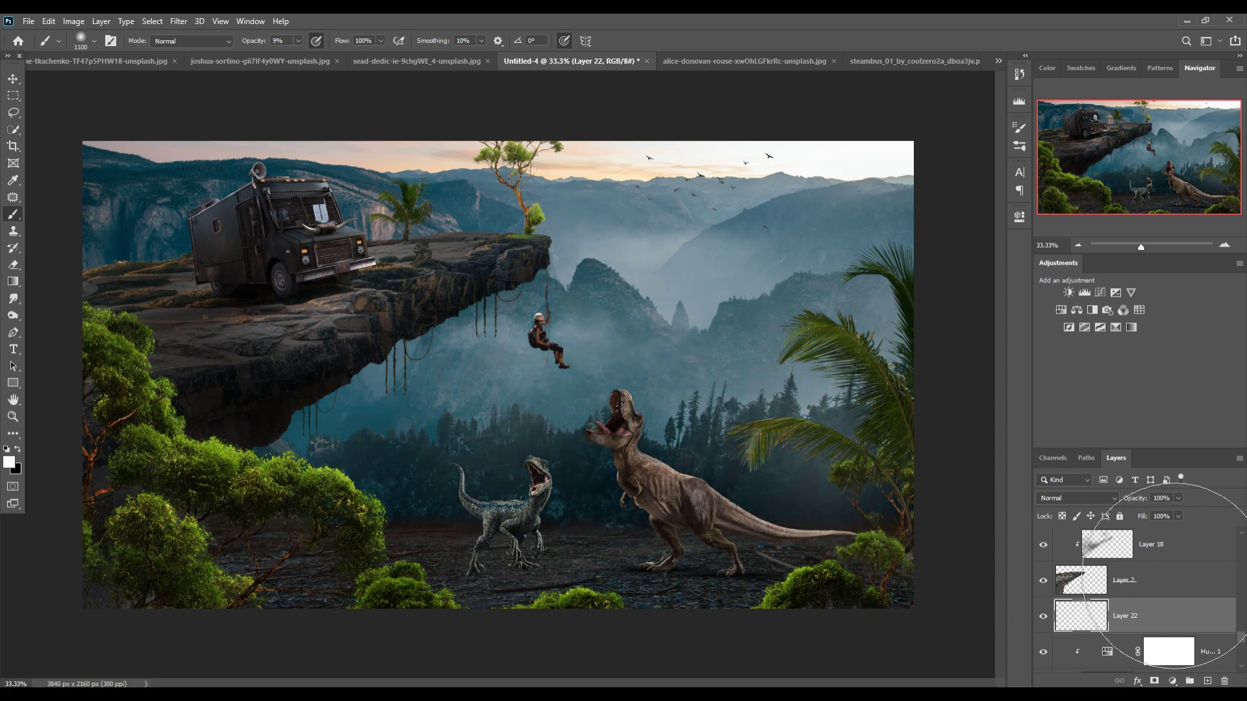
pyautogui.moveTo(618, 543); pyautogui.dragTo(484, 596)
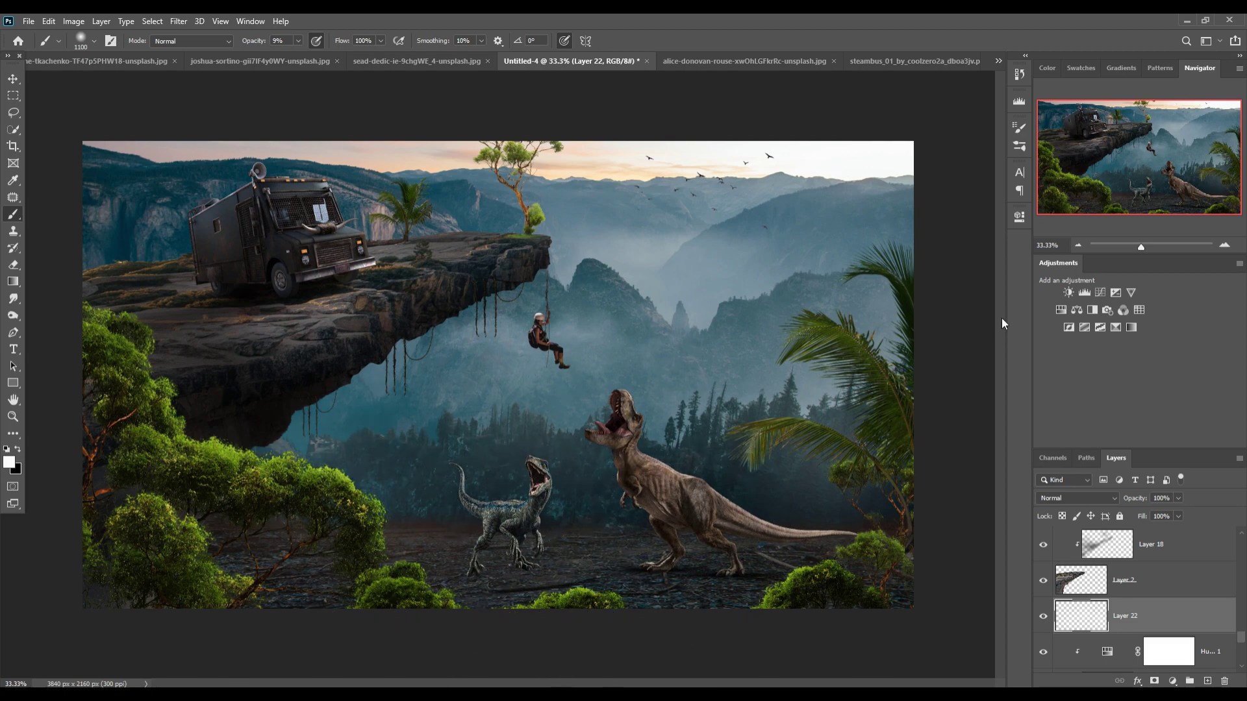
# Add an empty Layer 23 above the Curves 2 adjustment layer
pyautogui.click(13, 78)
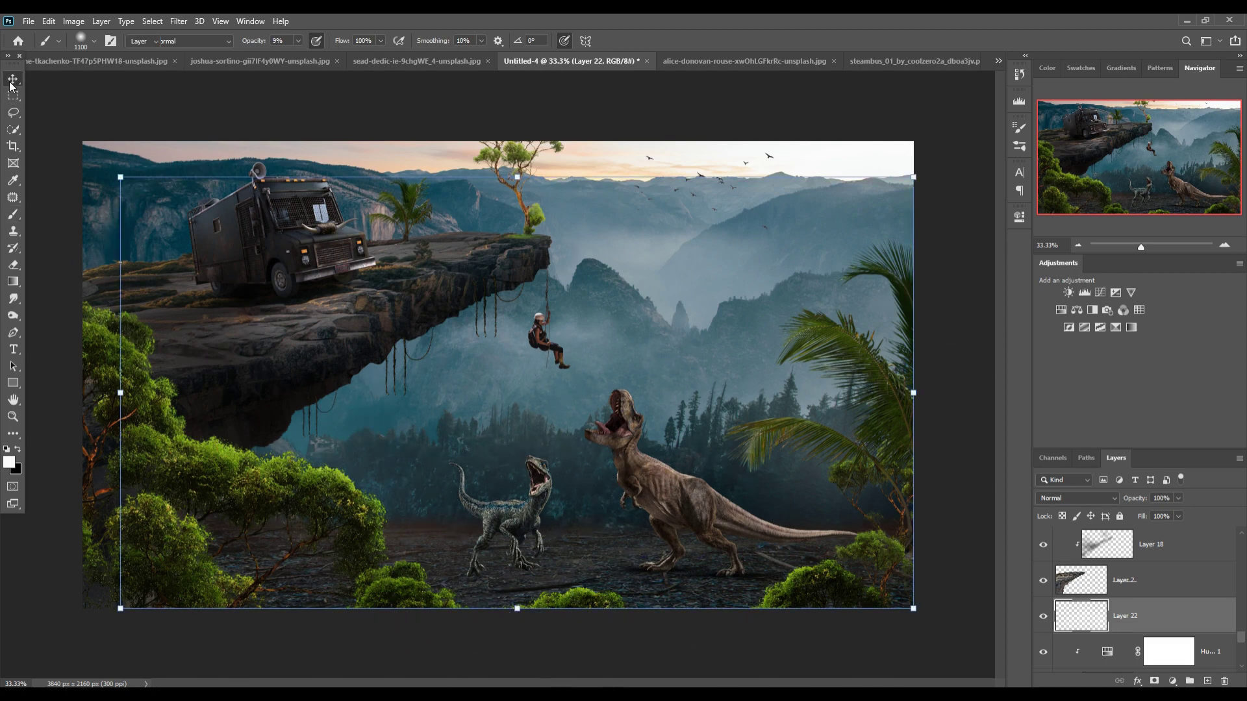
pyautogui.scroll(3, 1193, 571)
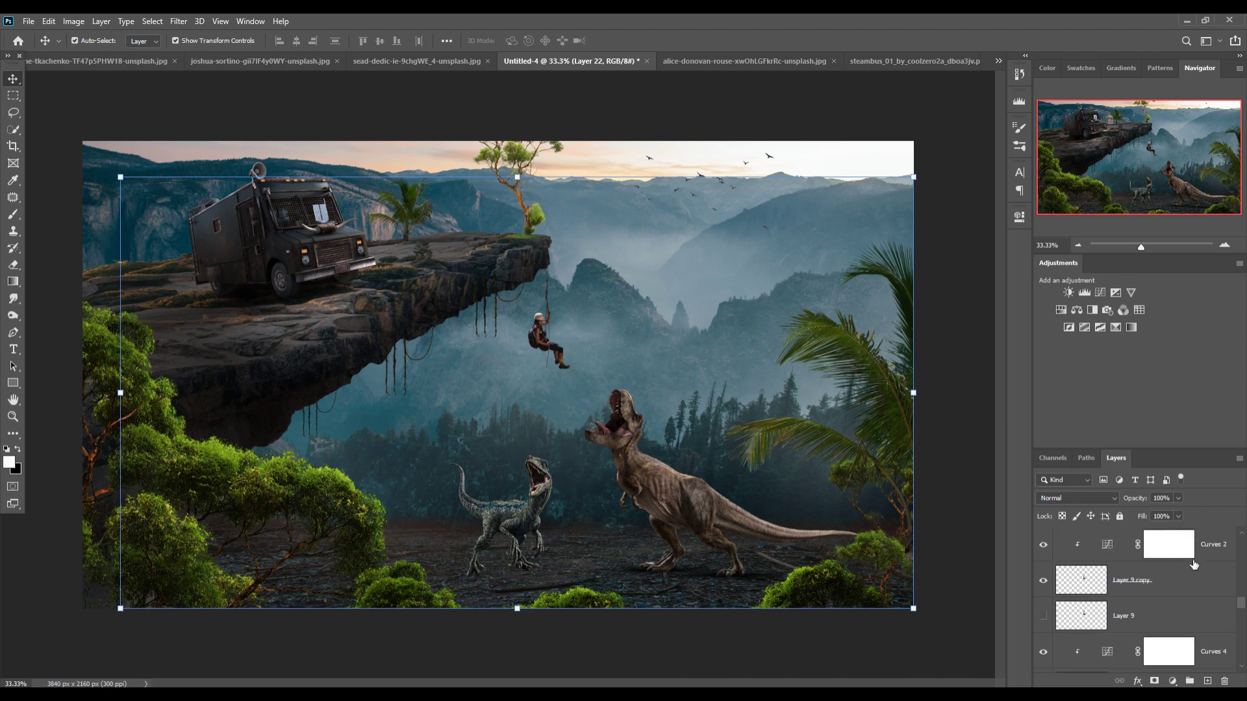
pyautogui.scroll(3, 1192, 565)
pyautogui.scroll(2, 1193, 559)
pyautogui.scroll(2, 1193, 552)
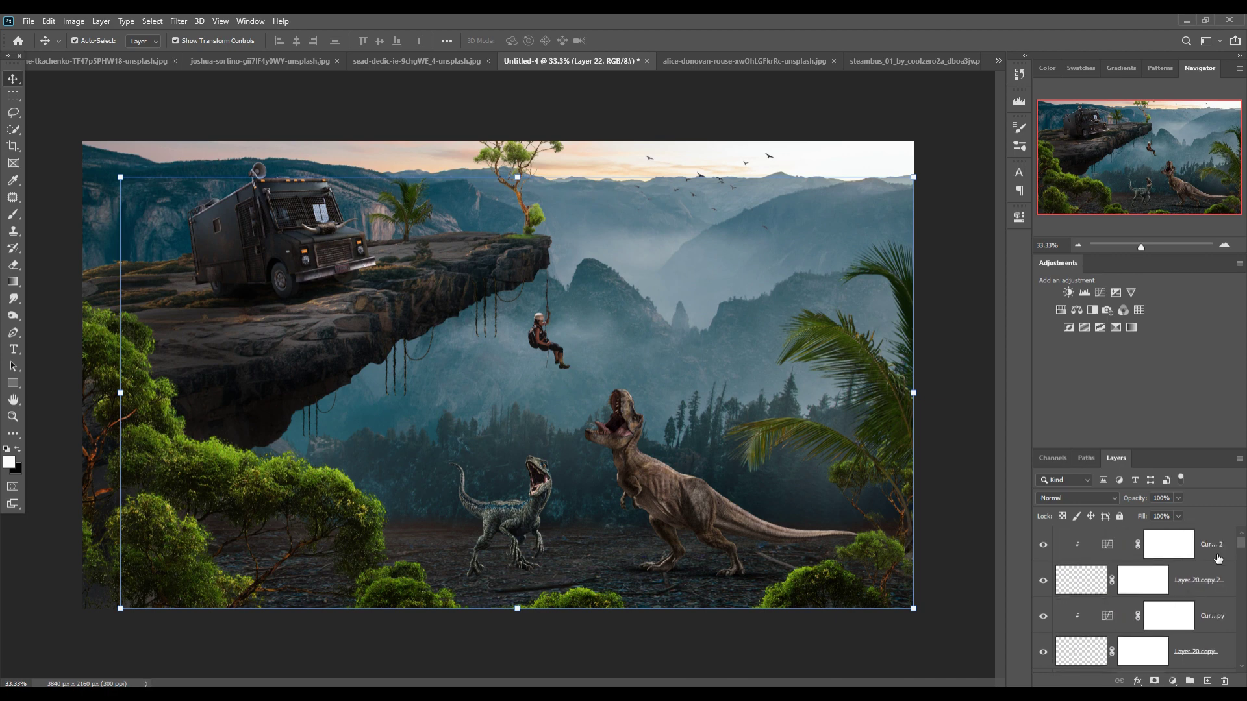
pyautogui.click(1219, 559)
pyautogui.click(1208, 682)
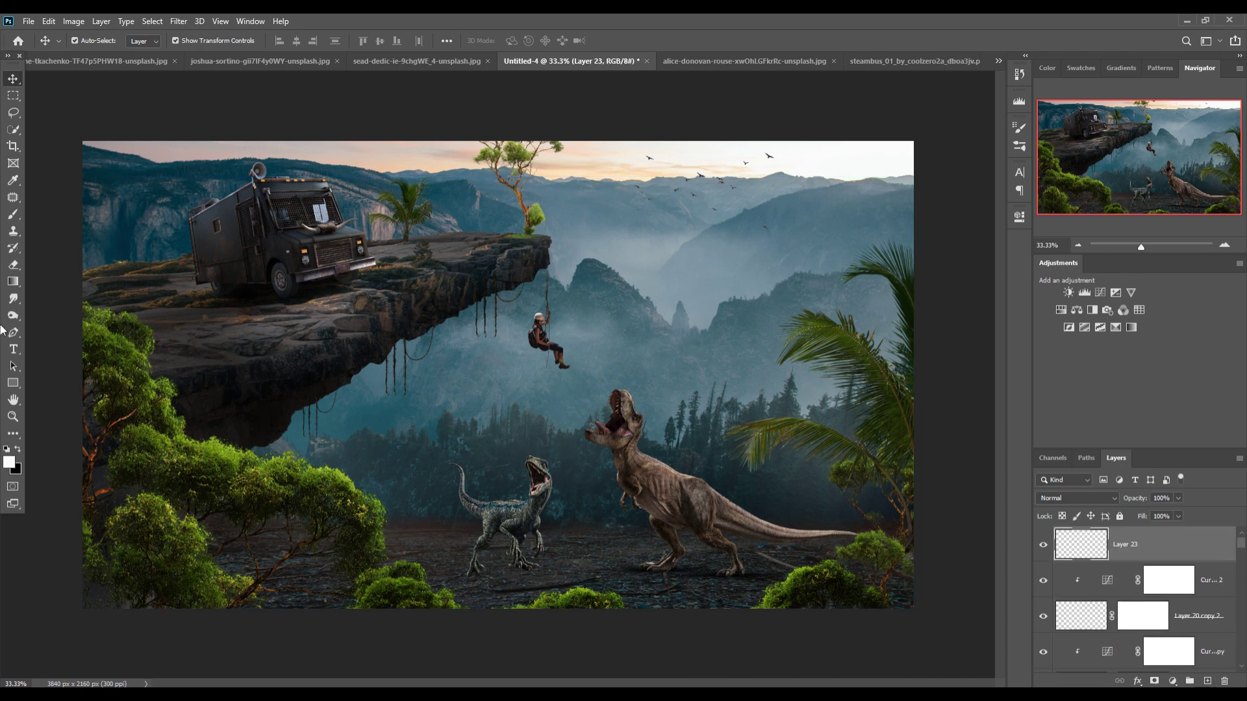
# At 25% zoom, brush black over the lower-left foliage, cliff underside and top-right sky
pyautogui.click(13, 215)
pyautogui.click(18, 450)
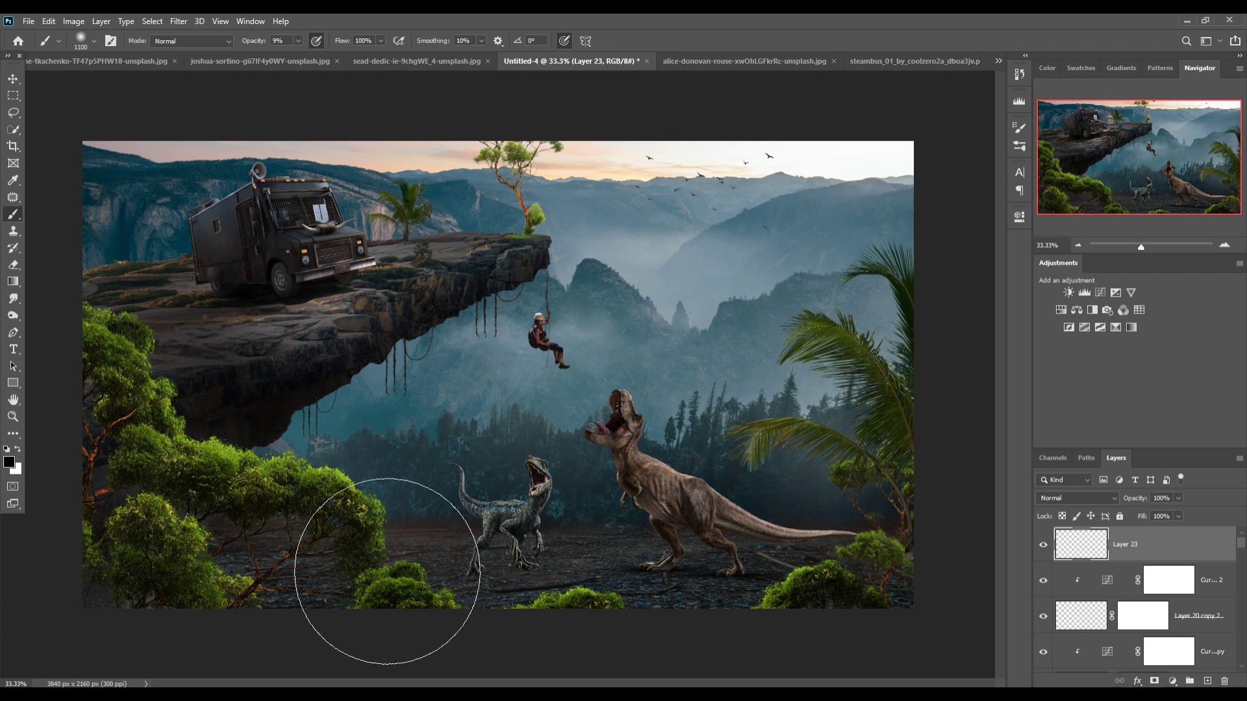
pyautogui.hotkey('ctrl', '-')
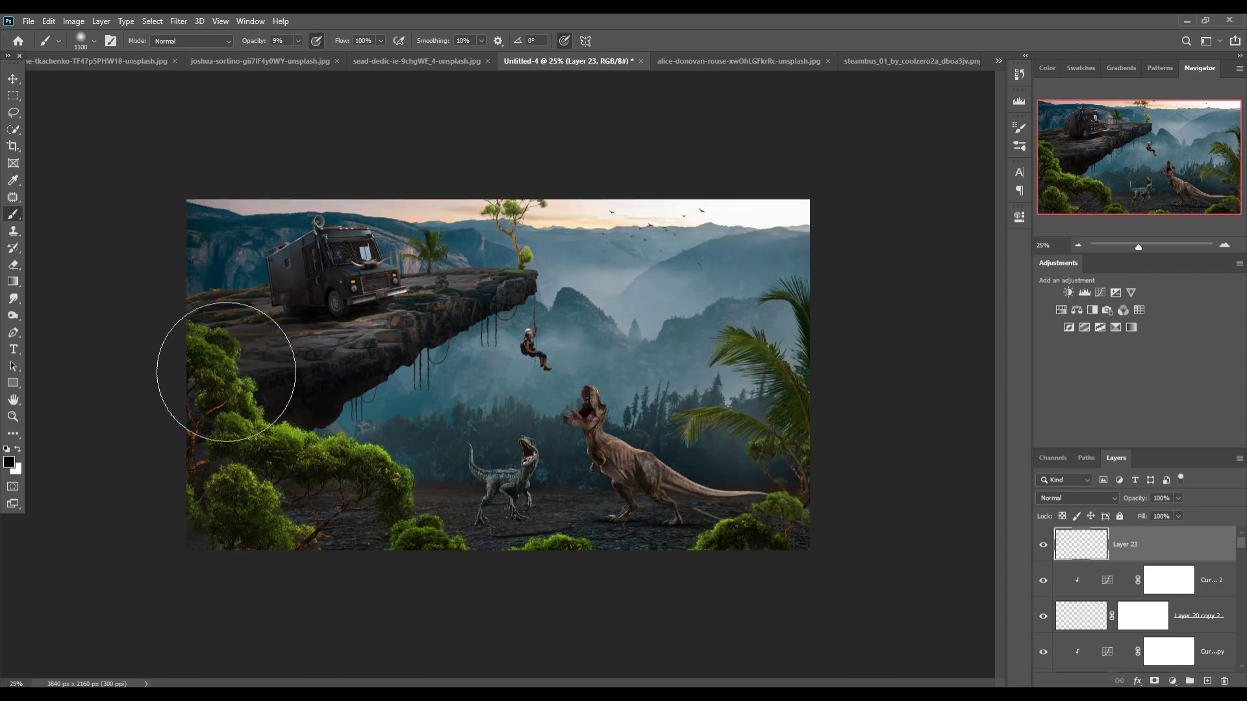
pyautogui.moveTo(226, 372); pyautogui.dragTo(328, 446)
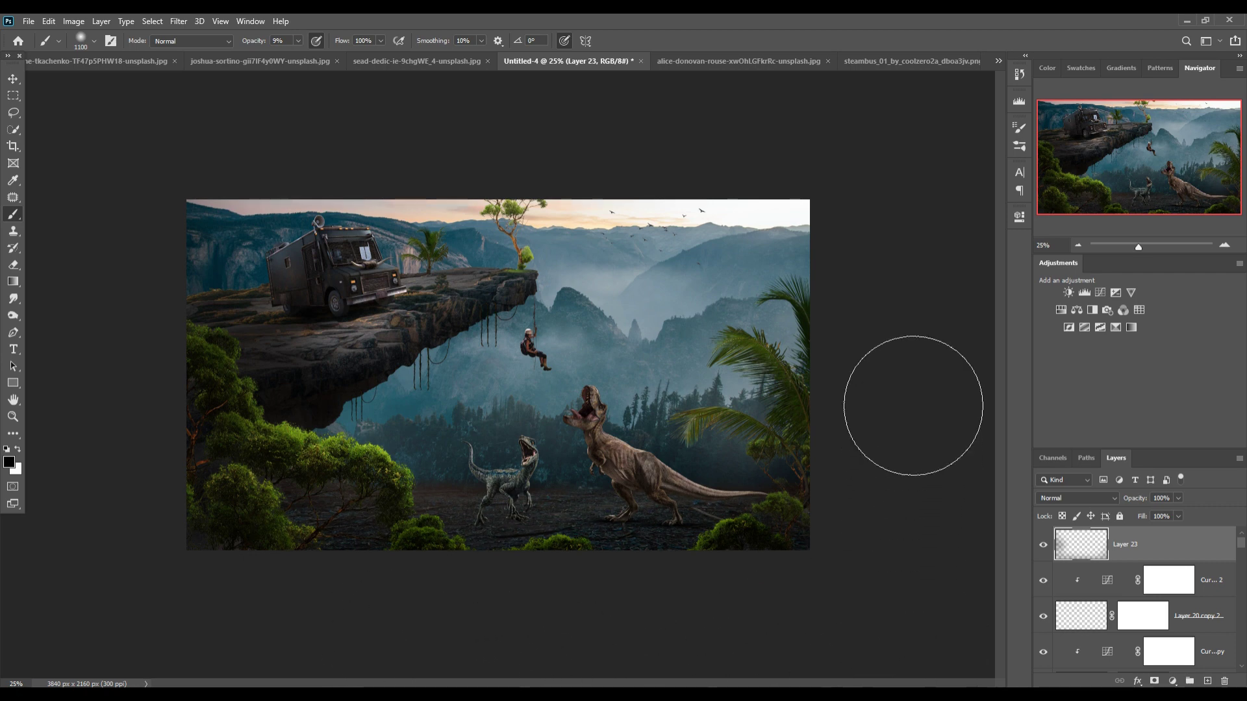
pyautogui.moveTo(913, 406)
pyautogui.mouseDown()
pyautogui.moveTo(896, 340)
pyautogui.moveTo(946, 320)
pyautogui.moveTo(891, 349)
pyautogui.moveTo(920, 522)
pyautogui.mouseUp()
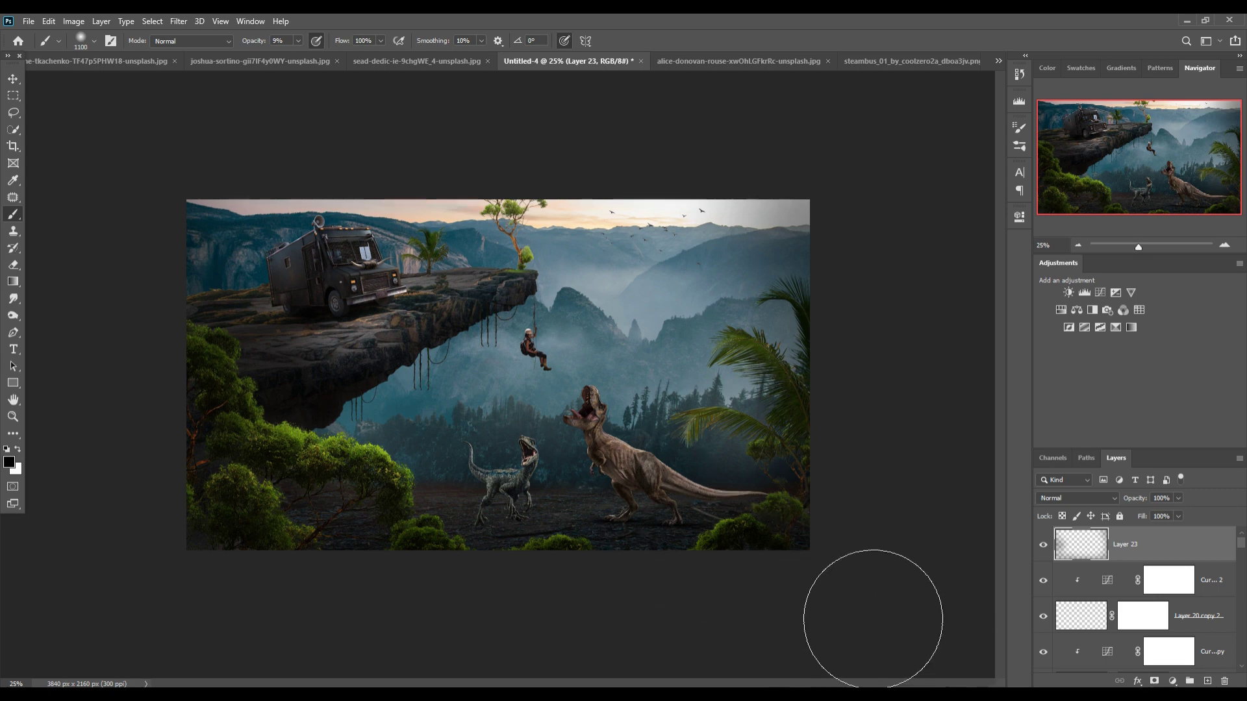
pyautogui.click(13, 96)
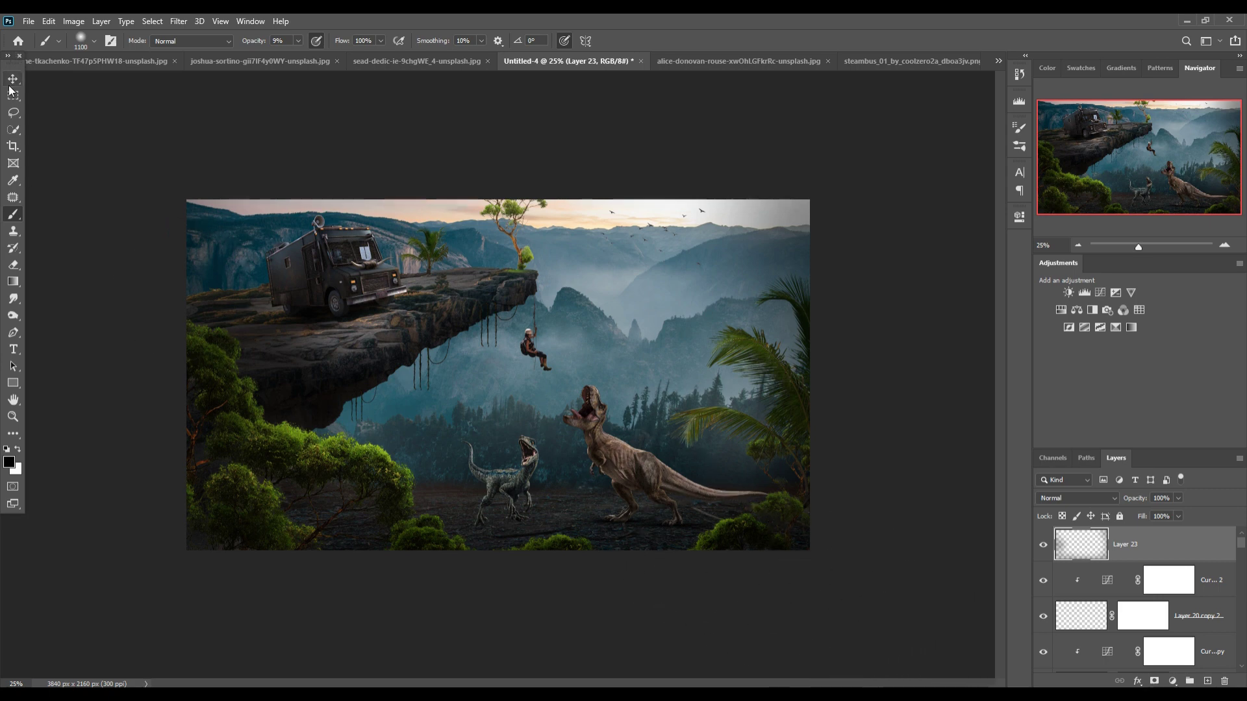
pyautogui.press('v')
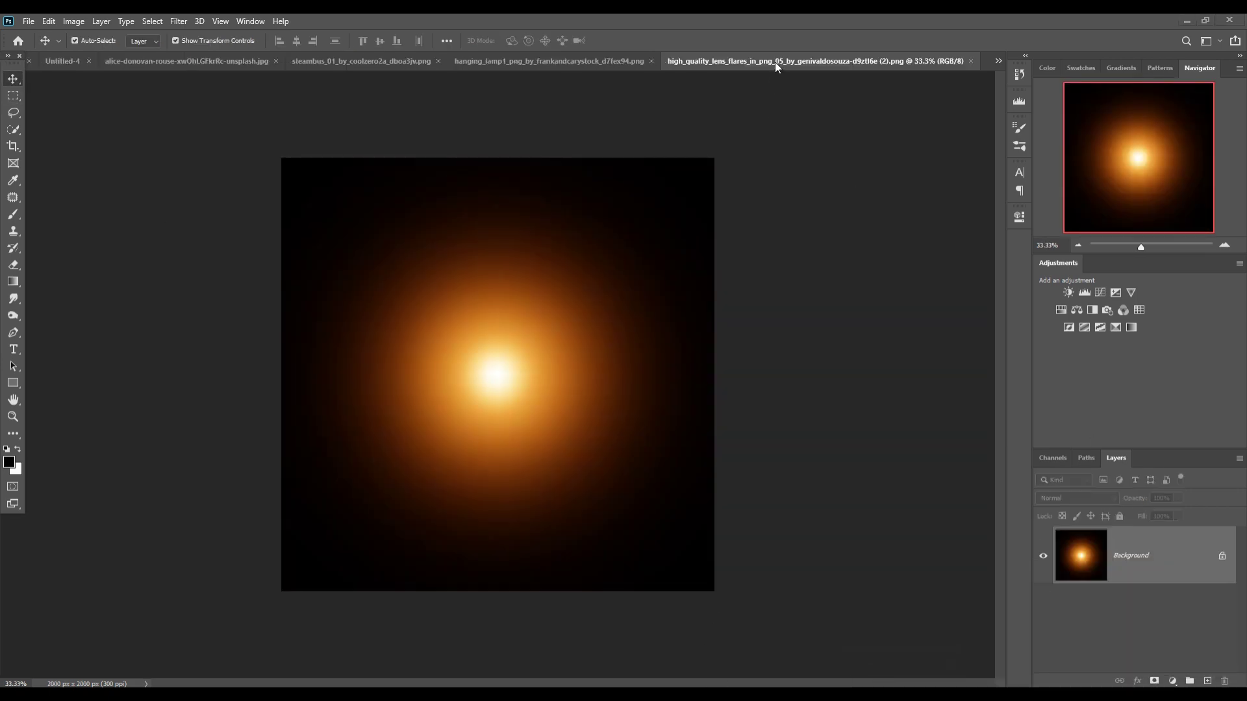
# Lasso the lantern in hanging_lamp and drag it into the dinosaur composite
pyautogui.moveTo(774, 61); pyautogui.dragTo(772, 145)
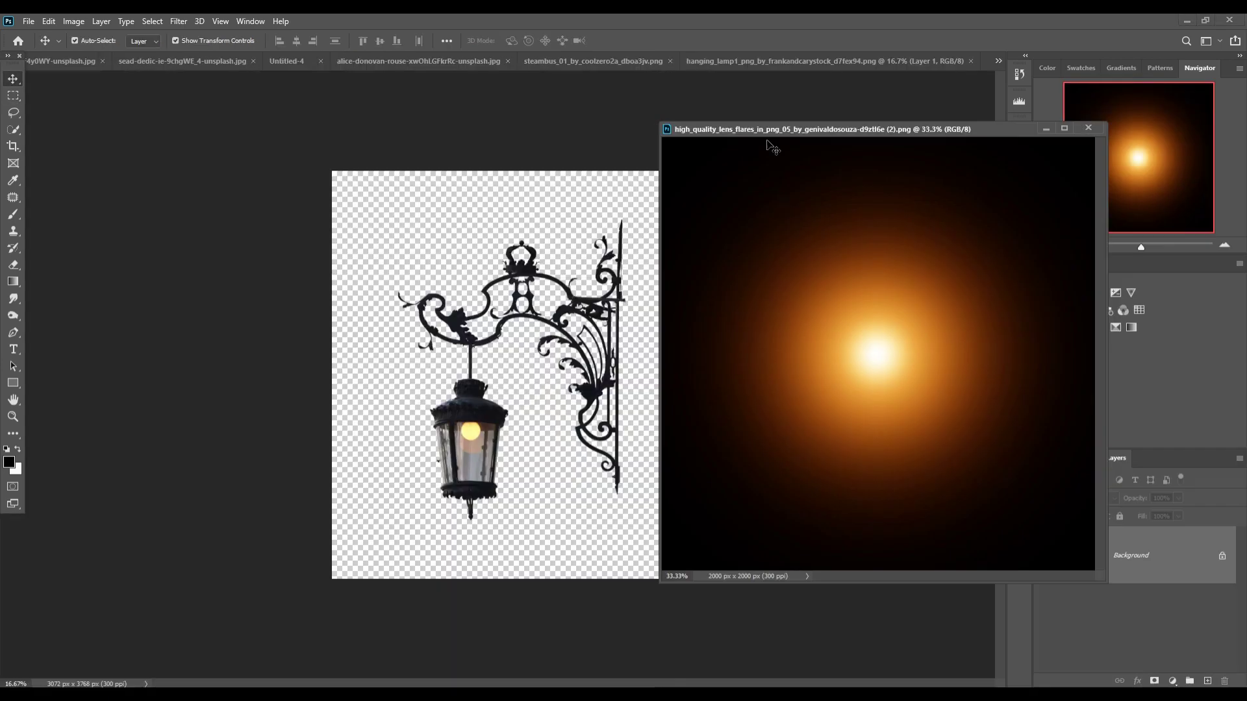
pyautogui.click(737, 60)
pyautogui.press('l')
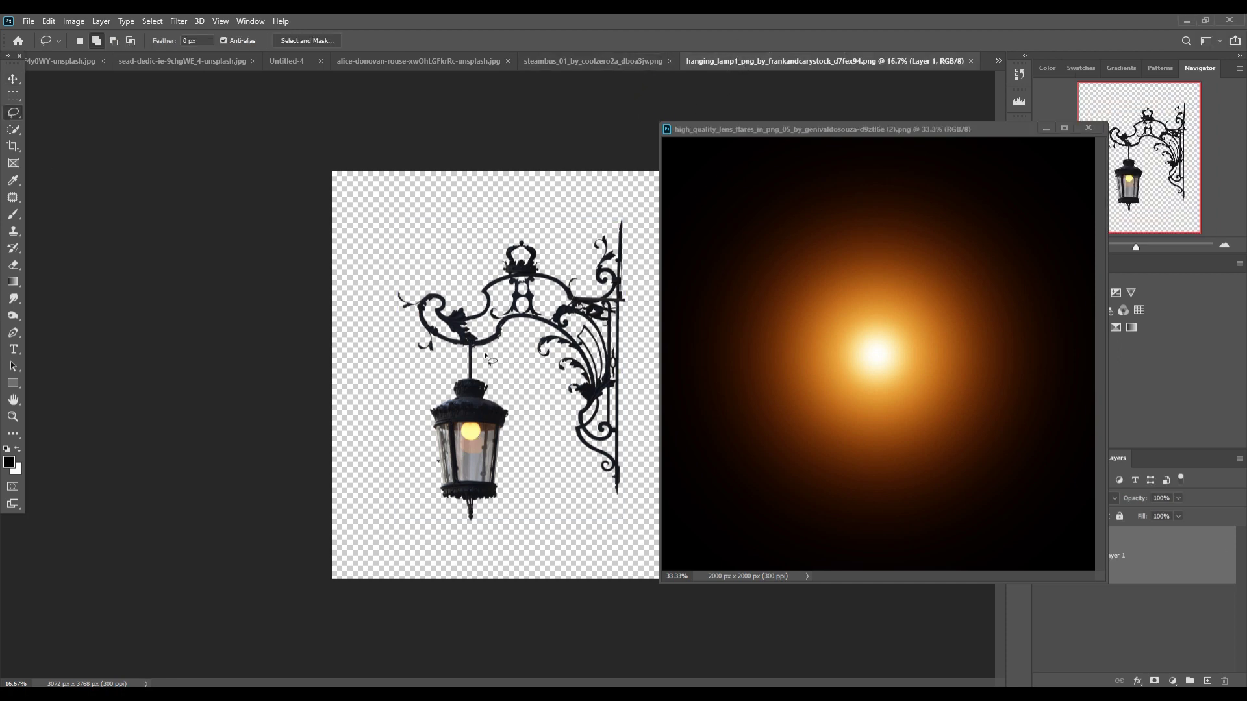
pyautogui.moveTo(484, 355); pyautogui.dragTo(484, 355)
pyautogui.press('v')
pyautogui.moveTo(721, 61); pyautogui.dragTo(722, 112)
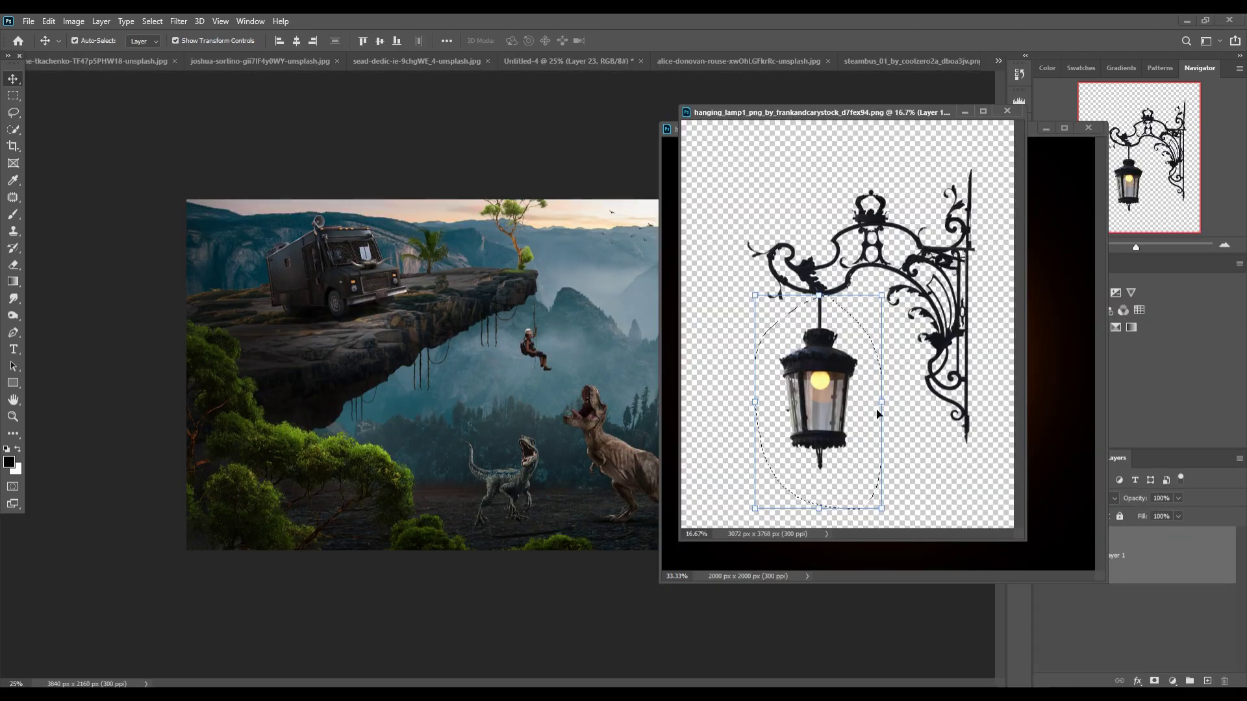
pyautogui.moveTo(877, 413); pyautogui.dragTo(528, 335)
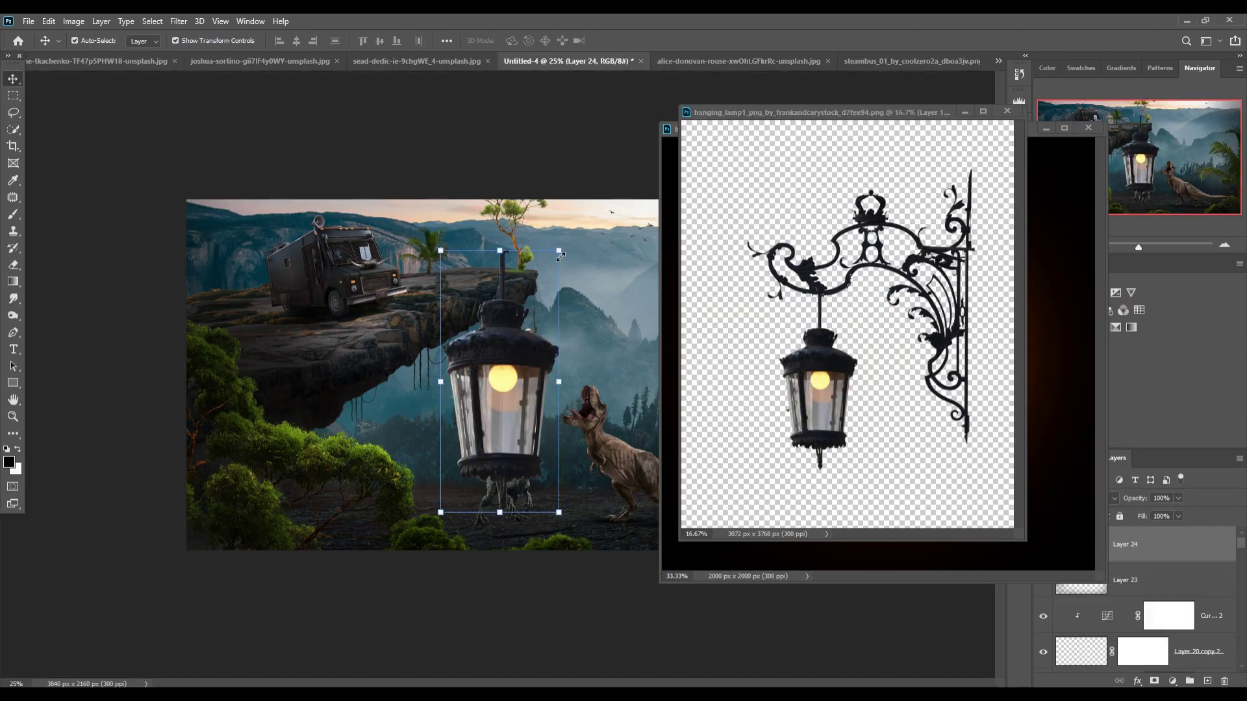
# Scale the lantern to about 11% beside the hanging woman, commit, and close hanging_lamp
pyautogui.moveTo(560, 256)
pyautogui.mouseDown()
pyautogui.moveTo(460, 471)
pyautogui.moveTo(543, 368)
pyautogui.mouseUp()
pyautogui.hotkey('ctrl', '+')
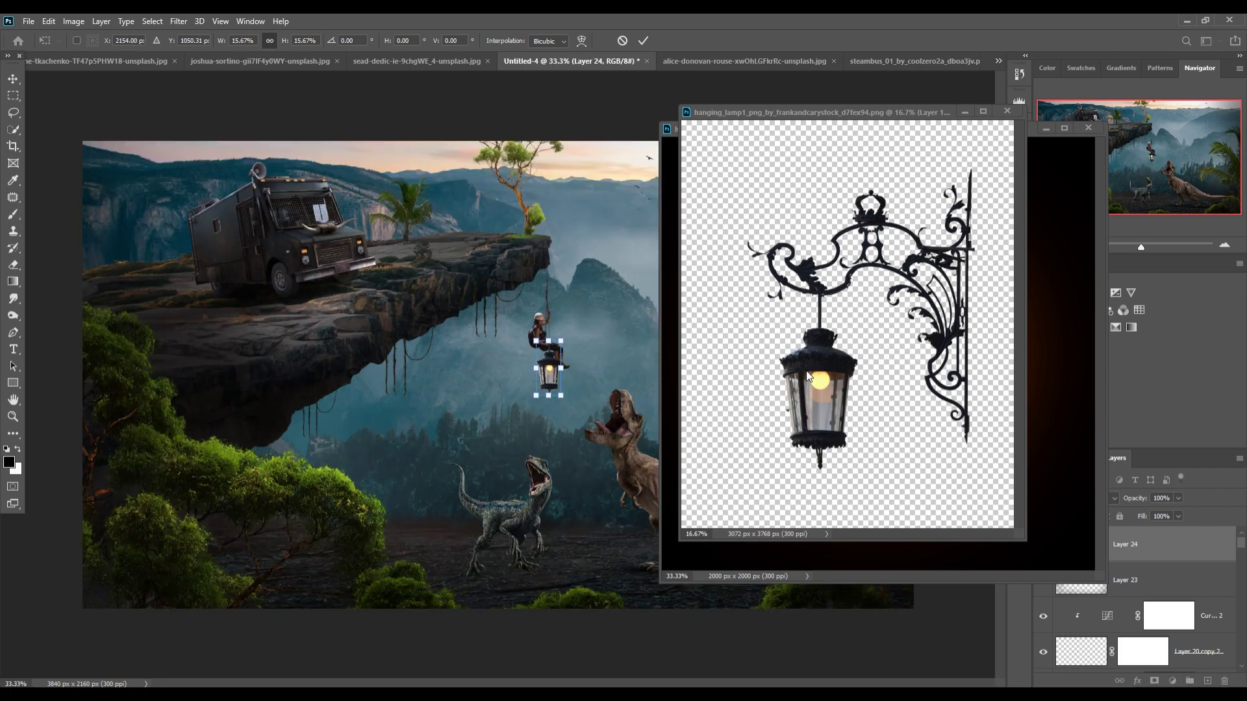
pyautogui.hotkey('ctrl', '+')
pyautogui.hotkey('ctrl', '+')
pyautogui.moveTo(625, 307)
pyautogui.mouseDown()
pyautogui.moveTo(622, 353)
pyautogui.moveTo(593, 372)
pyautogui.moveTo(601, 350)
pyautogui.mouseUp()
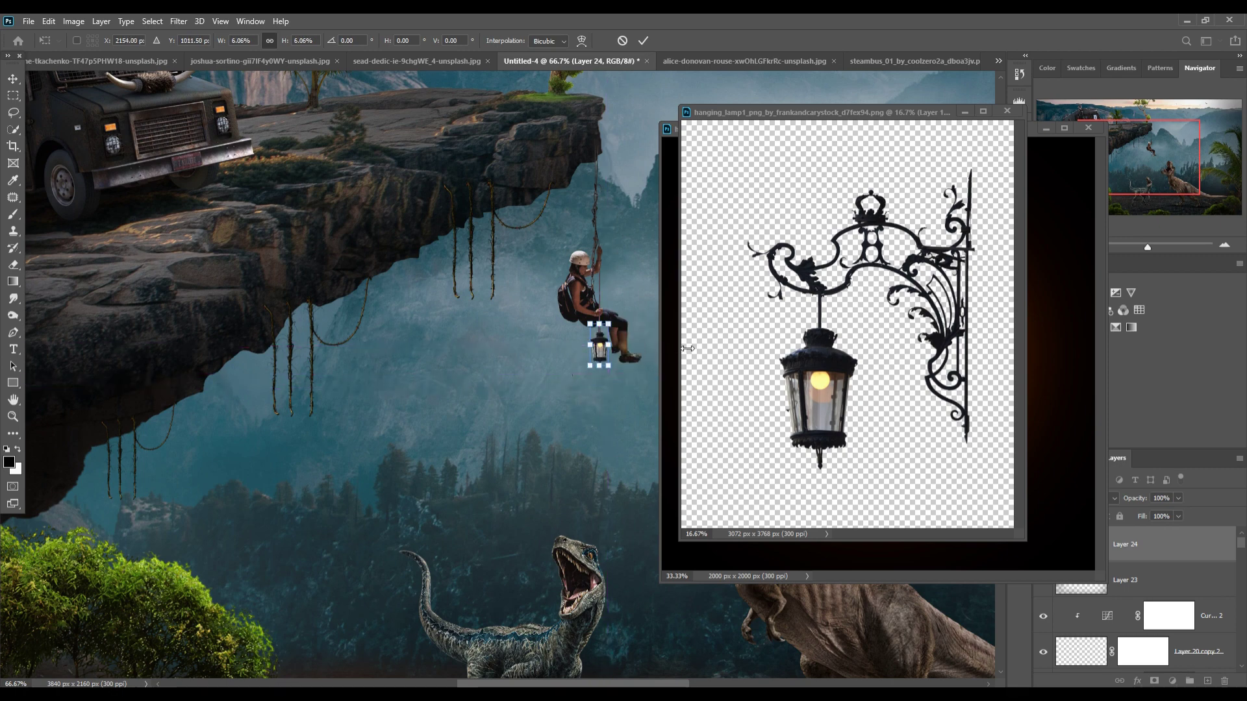
pyautogui.press('Up')
pyautogui.press('Up')
pyautogui.press('Up')
pyautogui.click(644, 41)
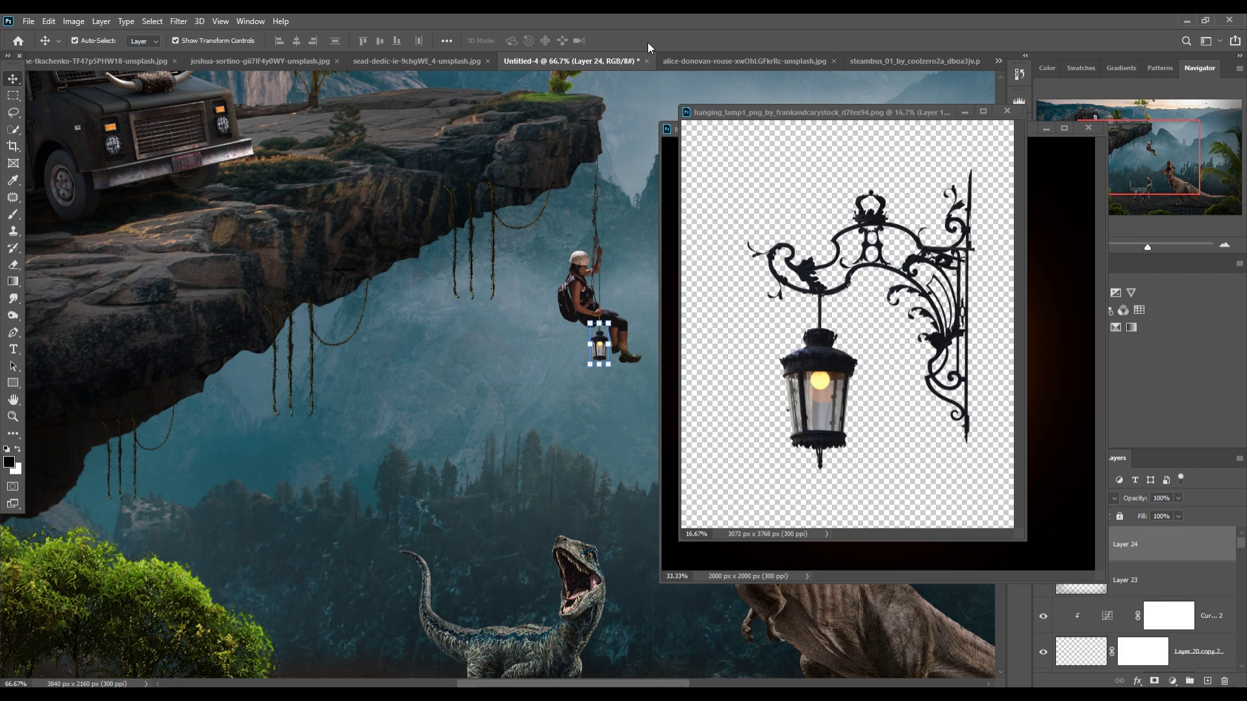
pyautogui.click(176, 39)
pyautogui.click(176, 38)
pyautogui.hotkey('ctrl', 'w')
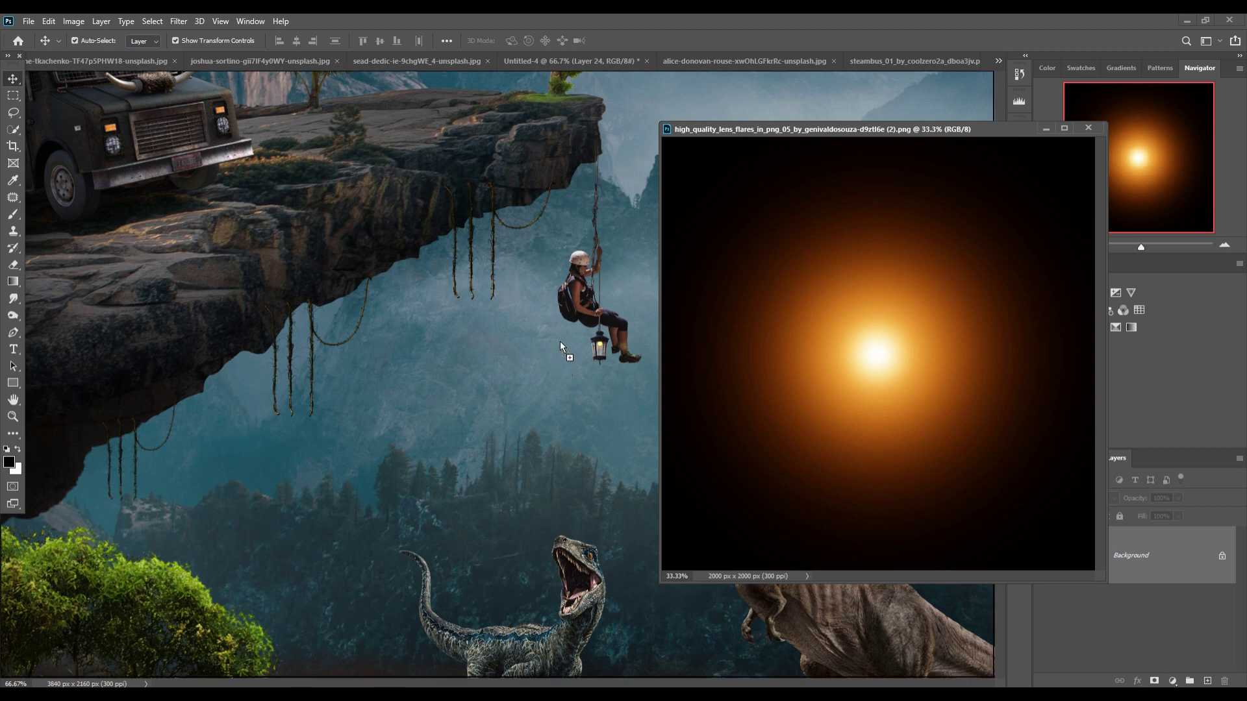
# Drag the lens-flare image into Untitled-4 and shrink it onto the climber's lantern
pyautogui.moveTo(890, 305); pyautogui.dragTo(584, 337)
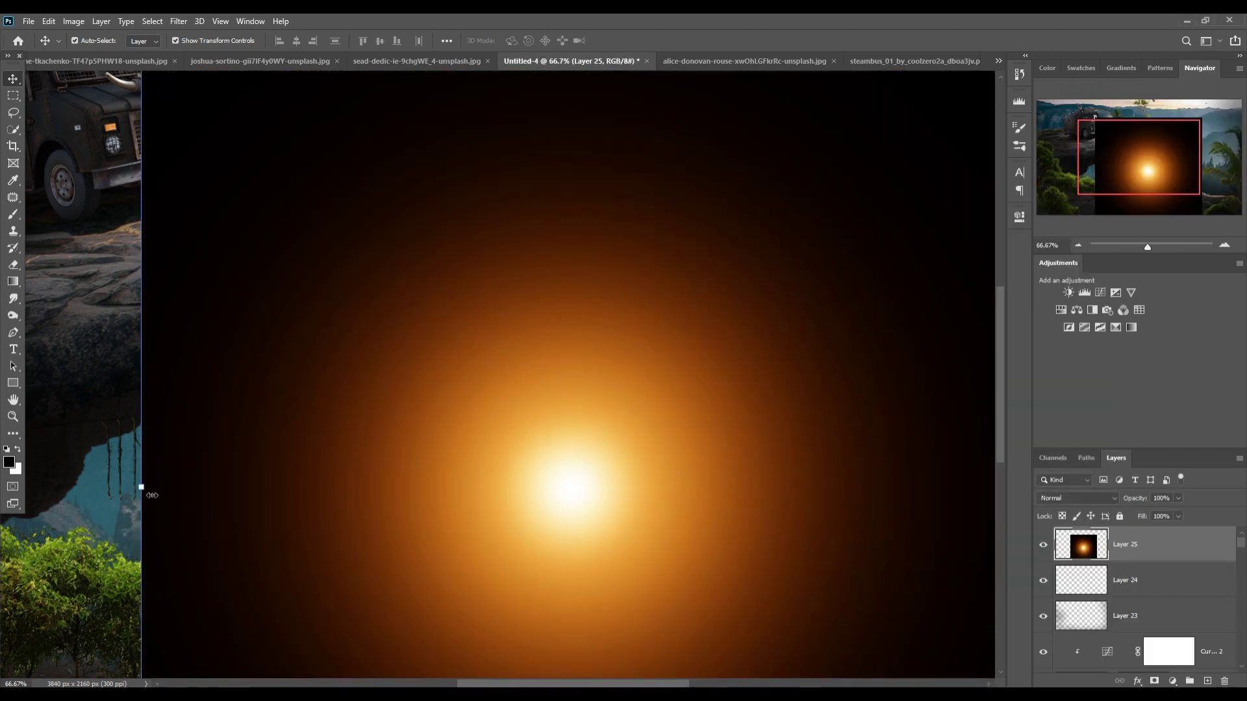
pyautogui.moveTo(141, 487); pyautogui.dragTo(745, 518)
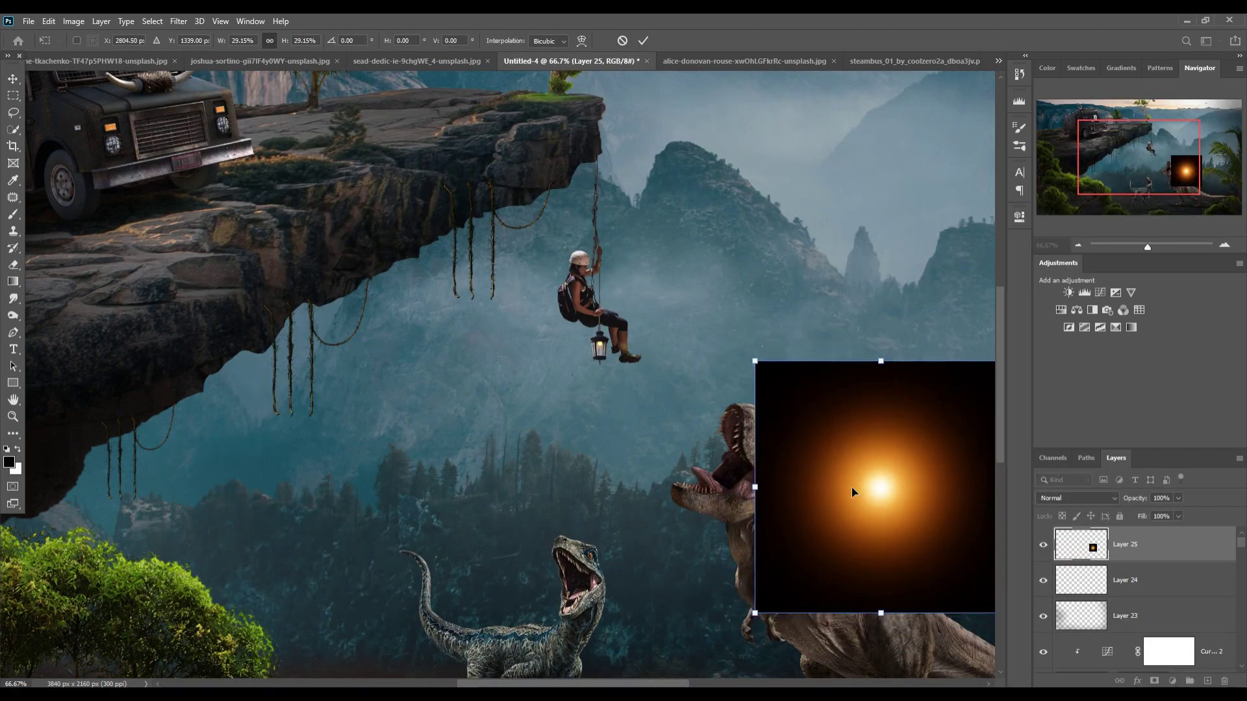
pyautogui.moveTo(851, 487); pyautogui.dragTo(625, 355)
pyautogui.moveTo(728, 260)
pyautogui.mouseDown()
pyautogui.moveTo(639, 418)
pyautogui.moveTo(588, 393)
pyautogui.mouseUp()
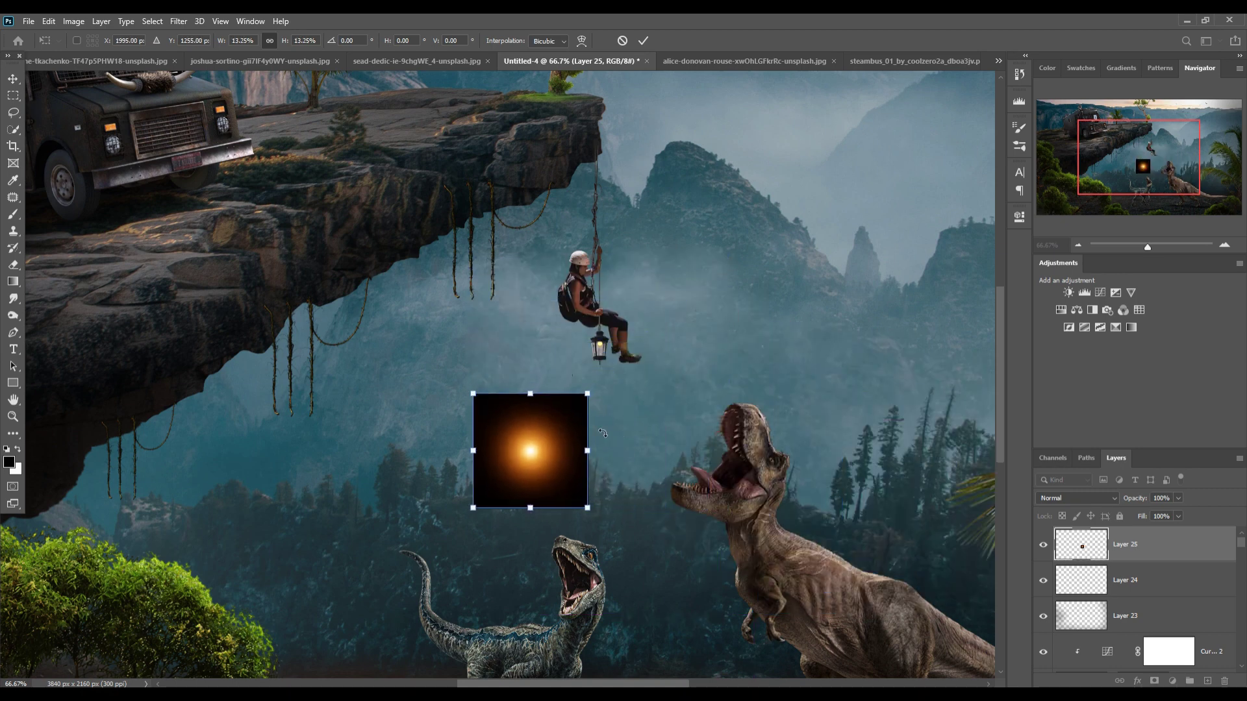
pyautogui.moveTo(536, 455); pyautogui.dragTo(603, 349)
pyautogui.click(642, 39)
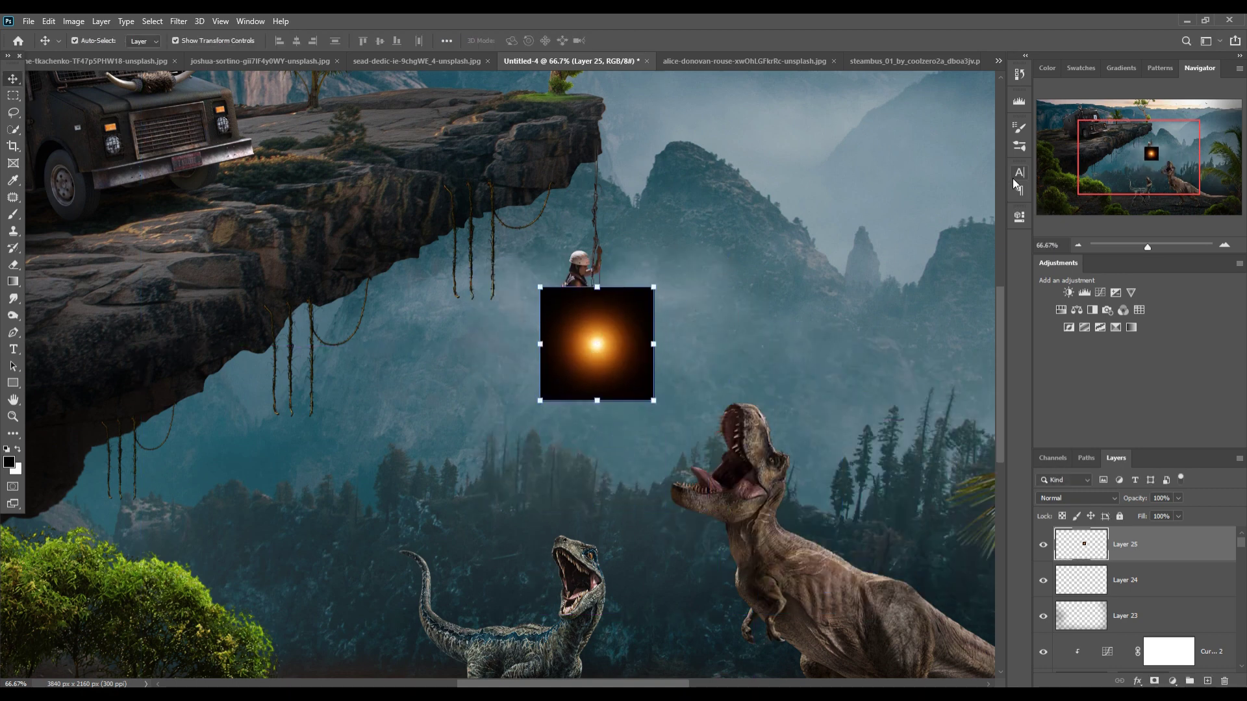
# Set the flare layer, Layer 25, to Screen blending and nudge it slightly right
pyautogui.click(1020, 173)
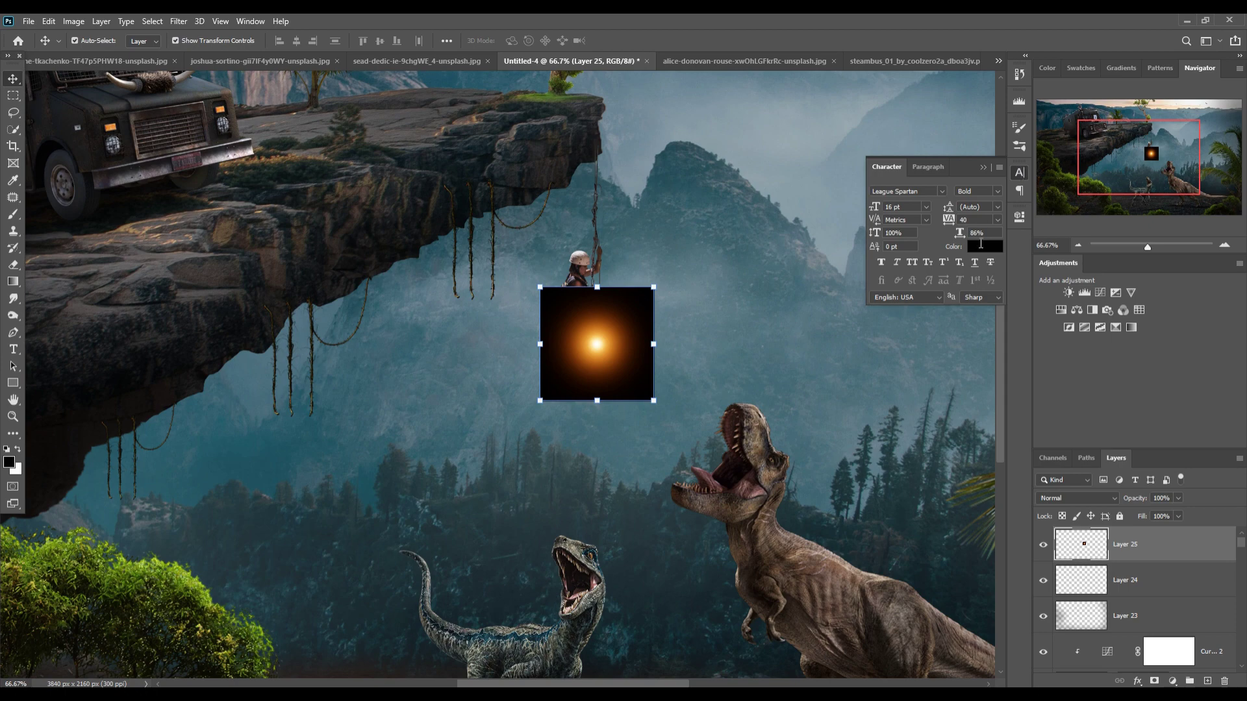
pyautogui.scroll(-10, 1144, 662)
pyautogui.click(1144, 662)
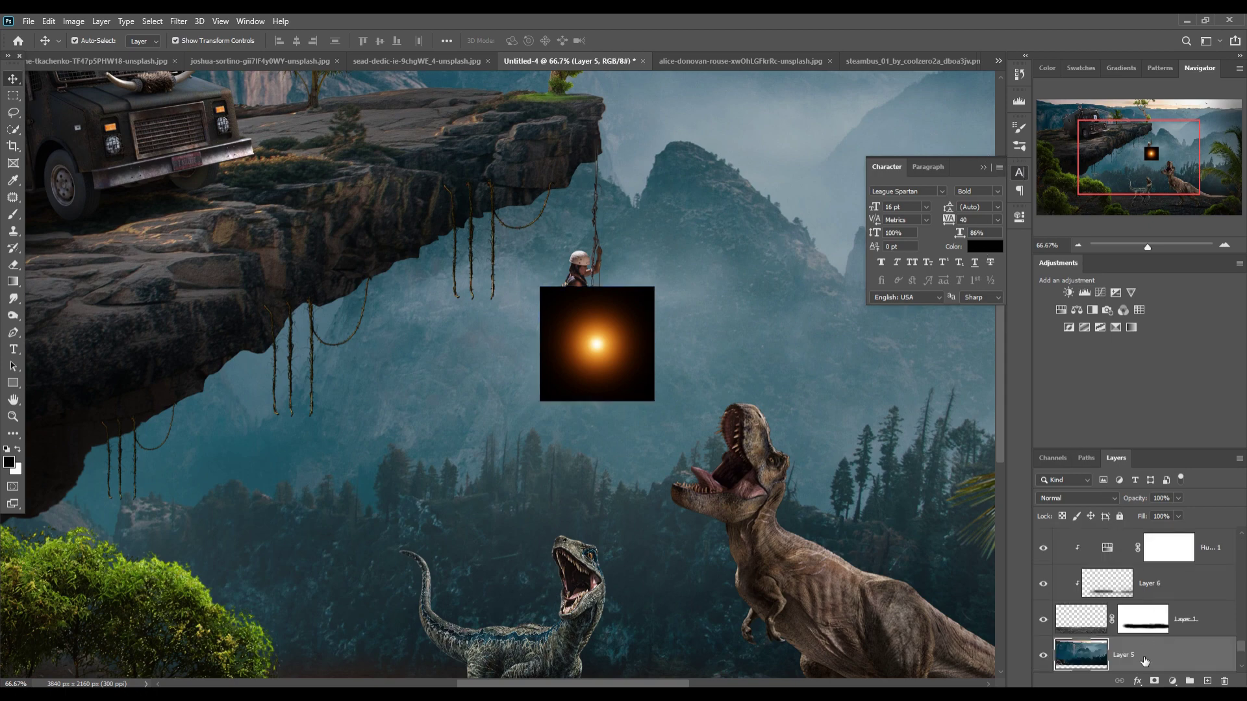
pyautogui.click(567, 344)
pyautogui.click(983, 167)
pyautogui.click(1077, 498)
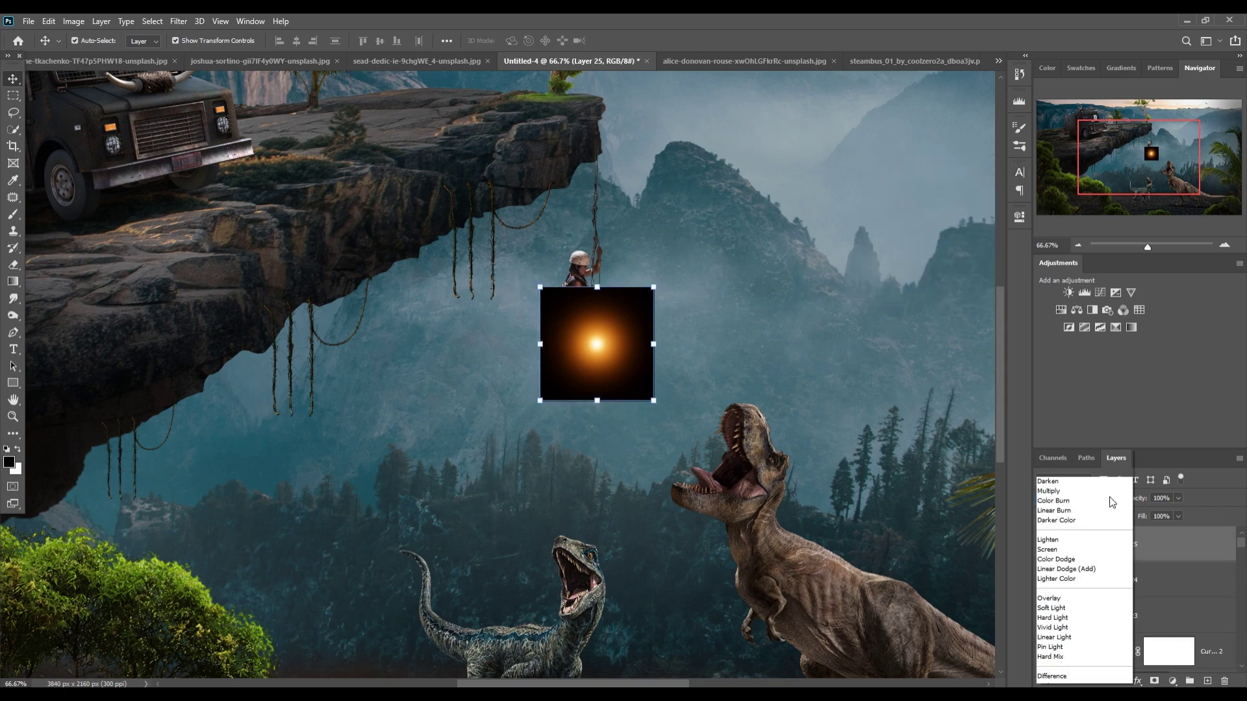
pyautogui.click(1067, 475)
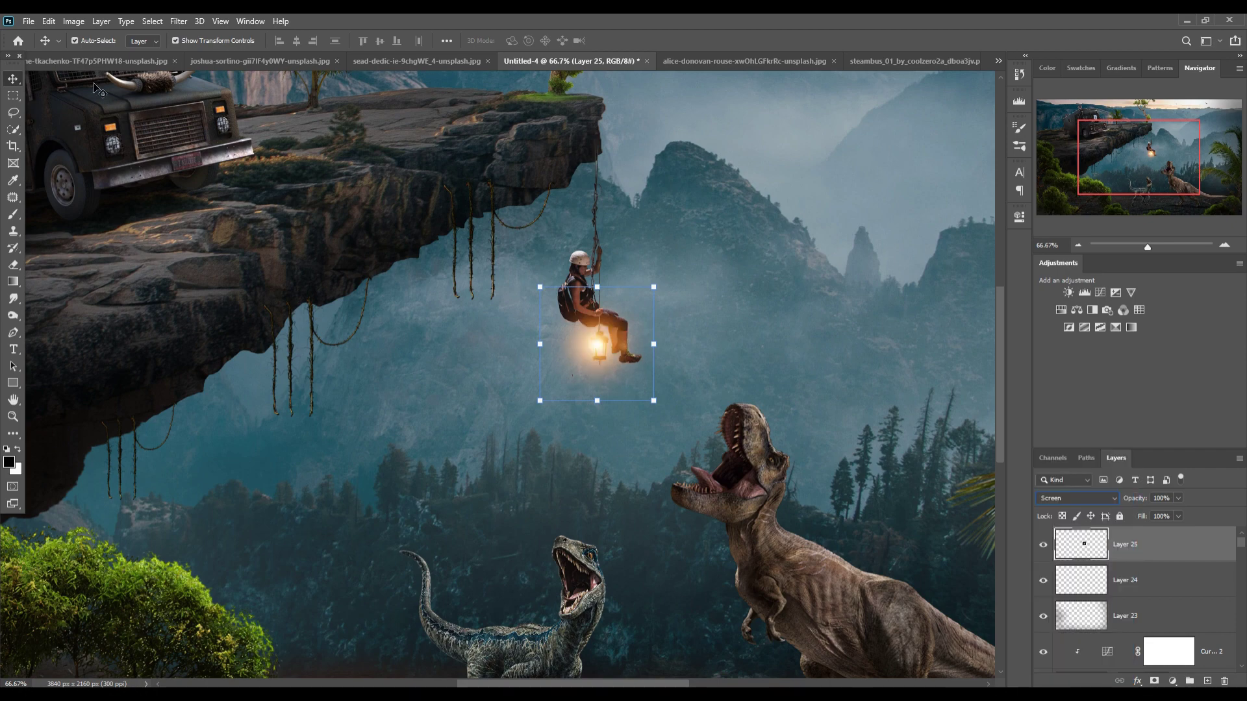
pyautogui.hotkey('shift', '+')
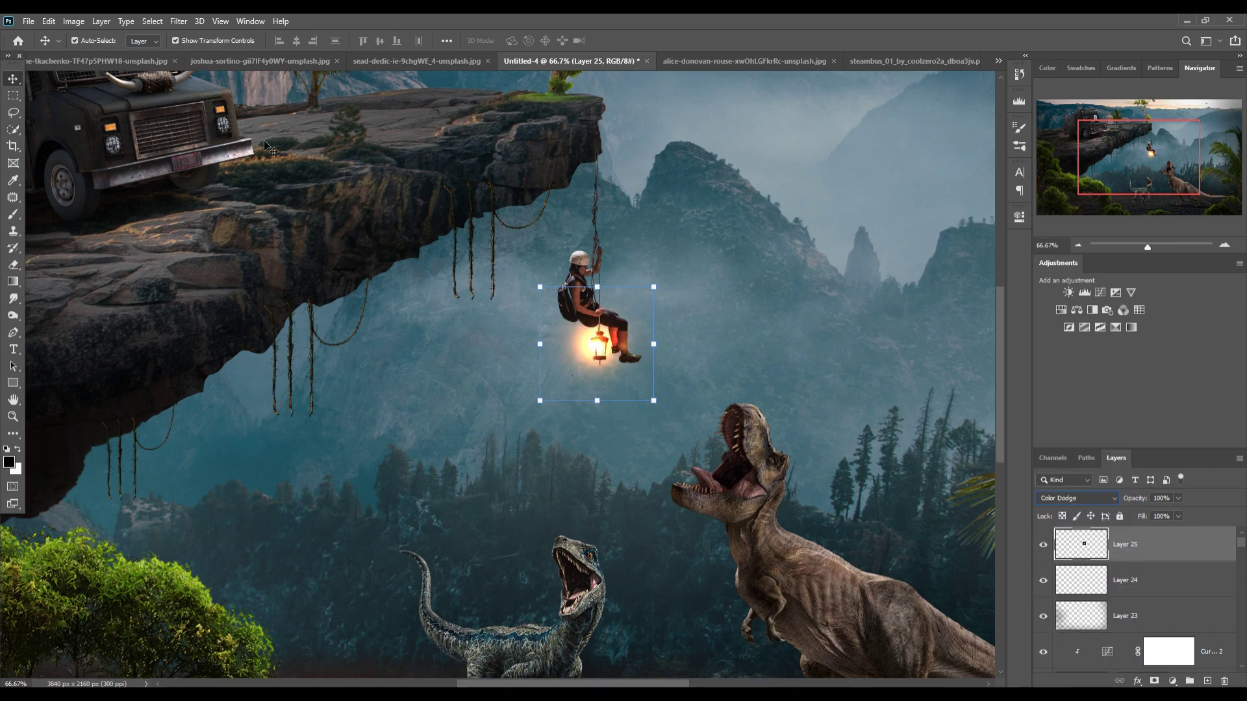
pyautogui.hotkey('shift', '-')
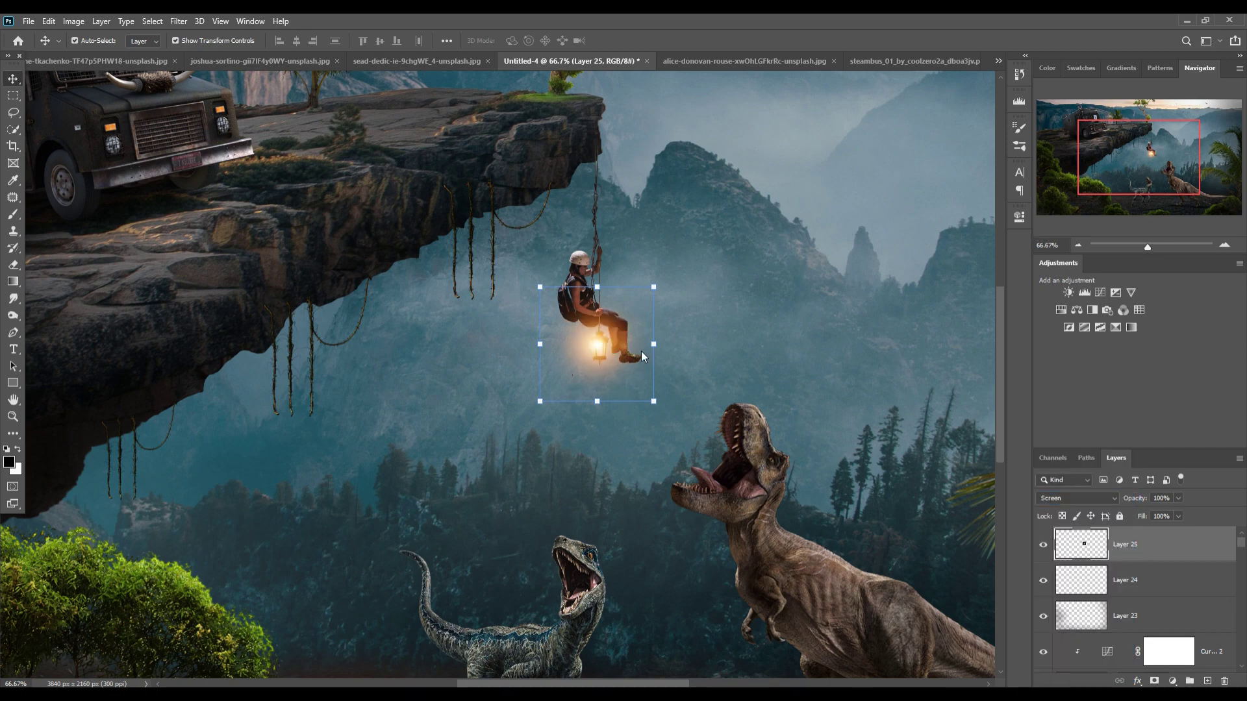
pyautogui.press('Right')
pyautogui.press('Right')
pyautogui.press('Right')
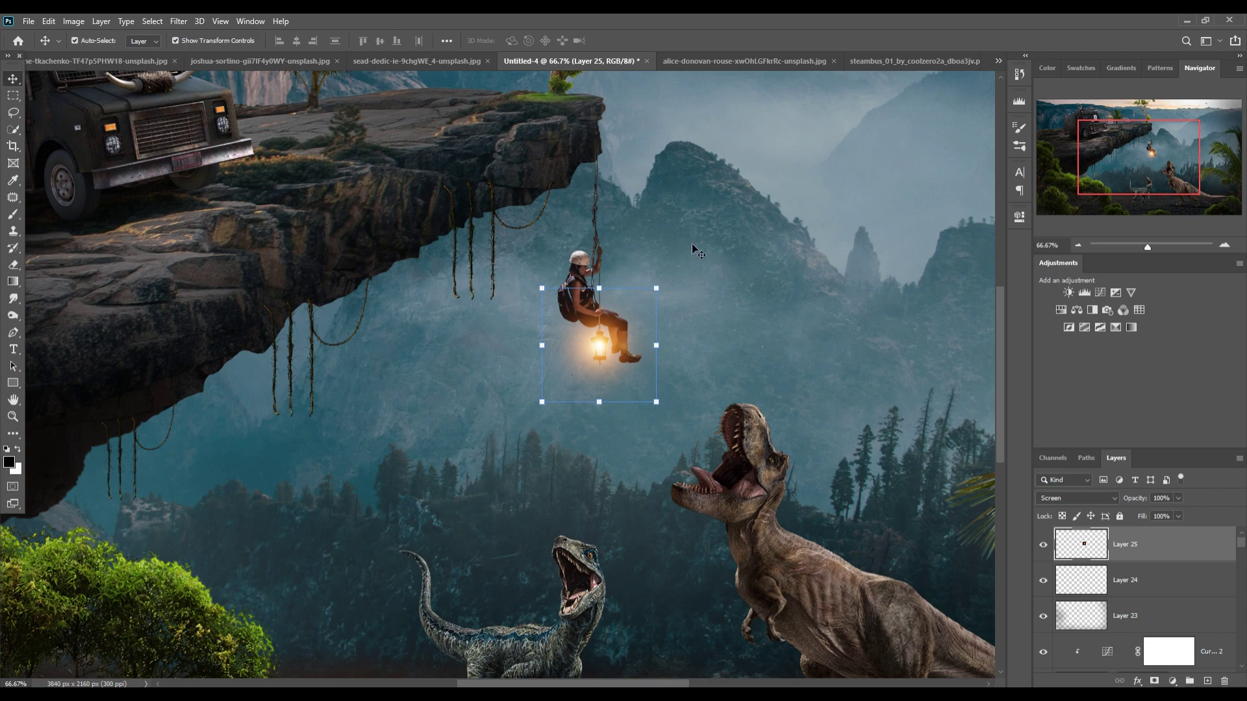
# On Layer 20's mask, paint out vines near the cliff with black at 68% opacity
pyautogui.click(472, 202)
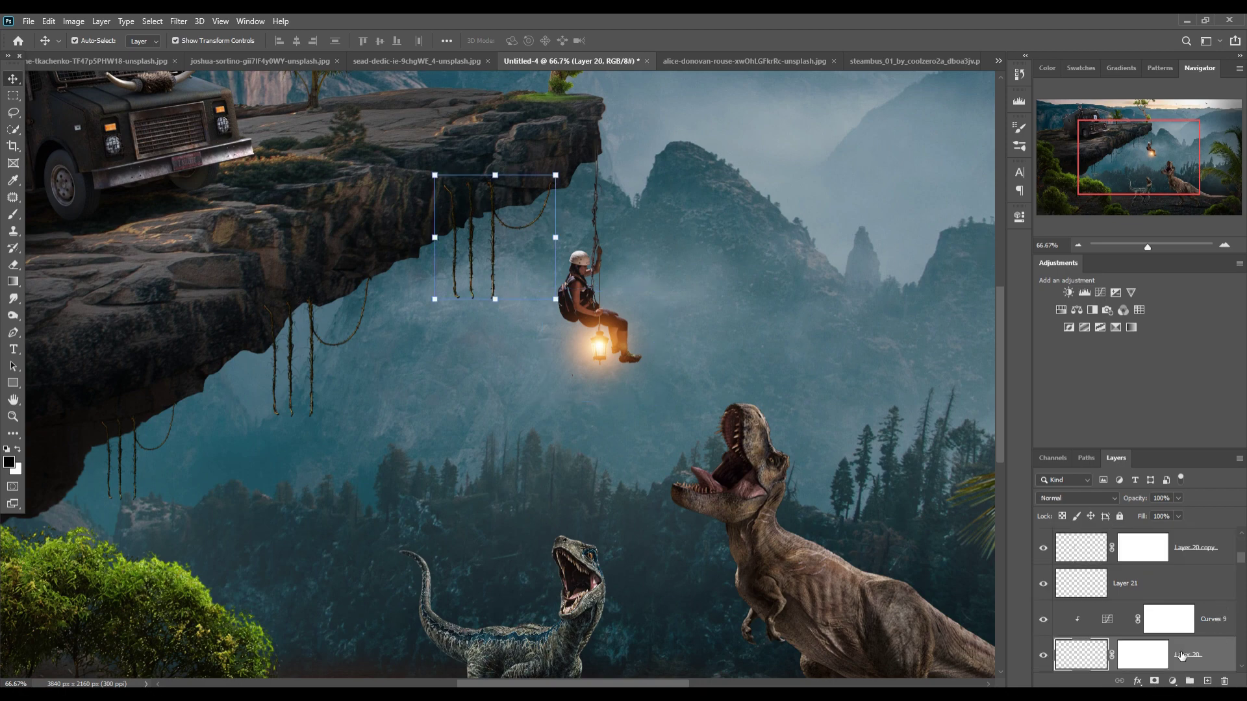
pyautogui.click(1144, 655)
pyautogui.click(13, 214)
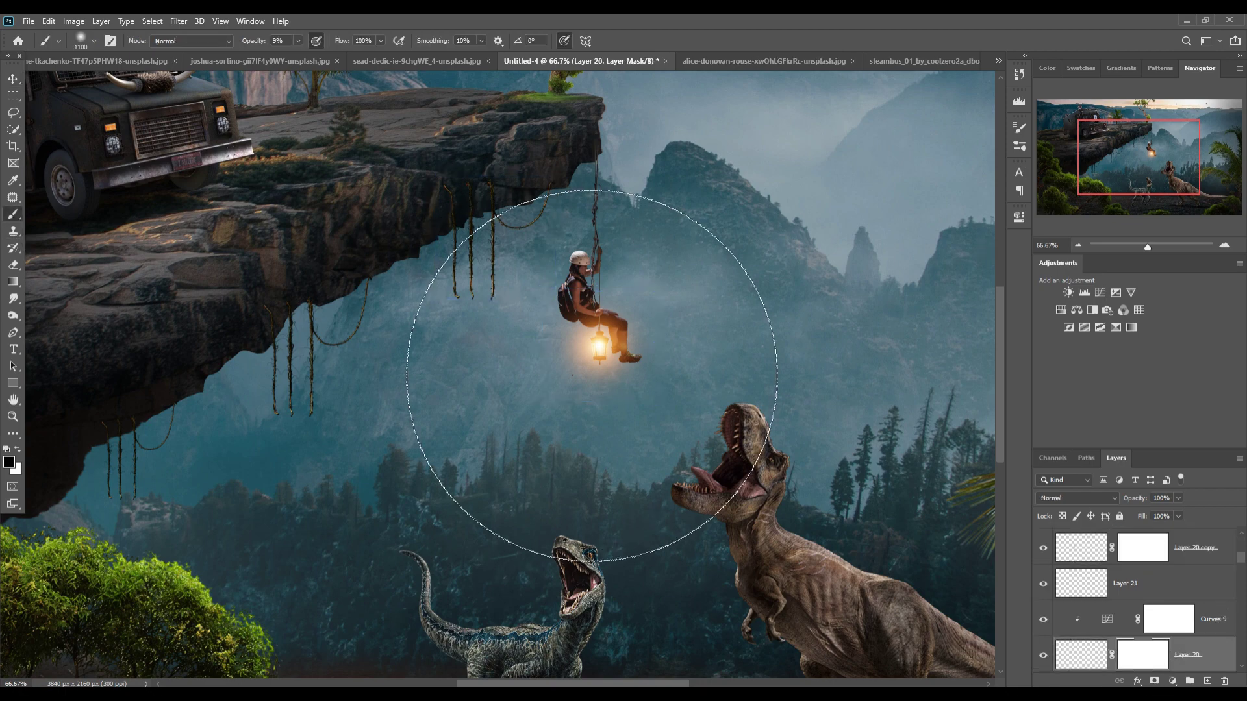
pyautogui.press('[')
pyautogui.press('[')
pyautogui.press('[')
pyautogui.press('[')
pyautogui.press('[')
pyautogui.press('[')
pyautogui.click(298, 41)
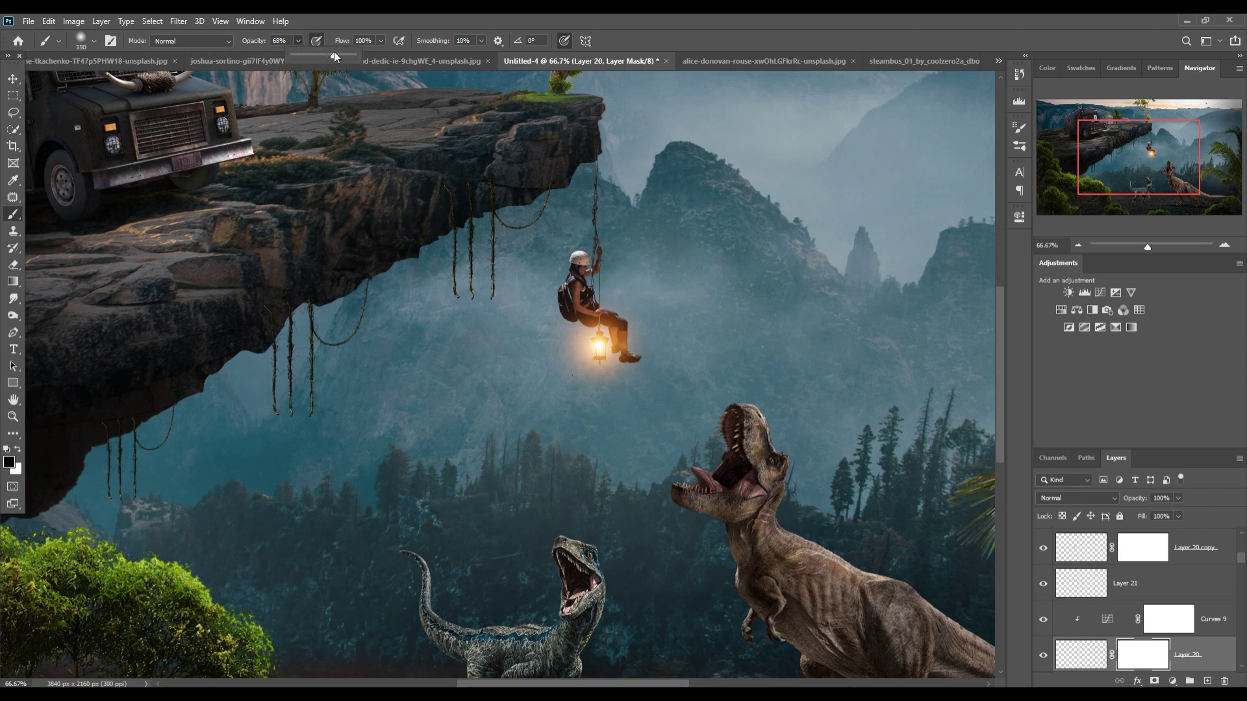
pyautogui.click(466, 206)
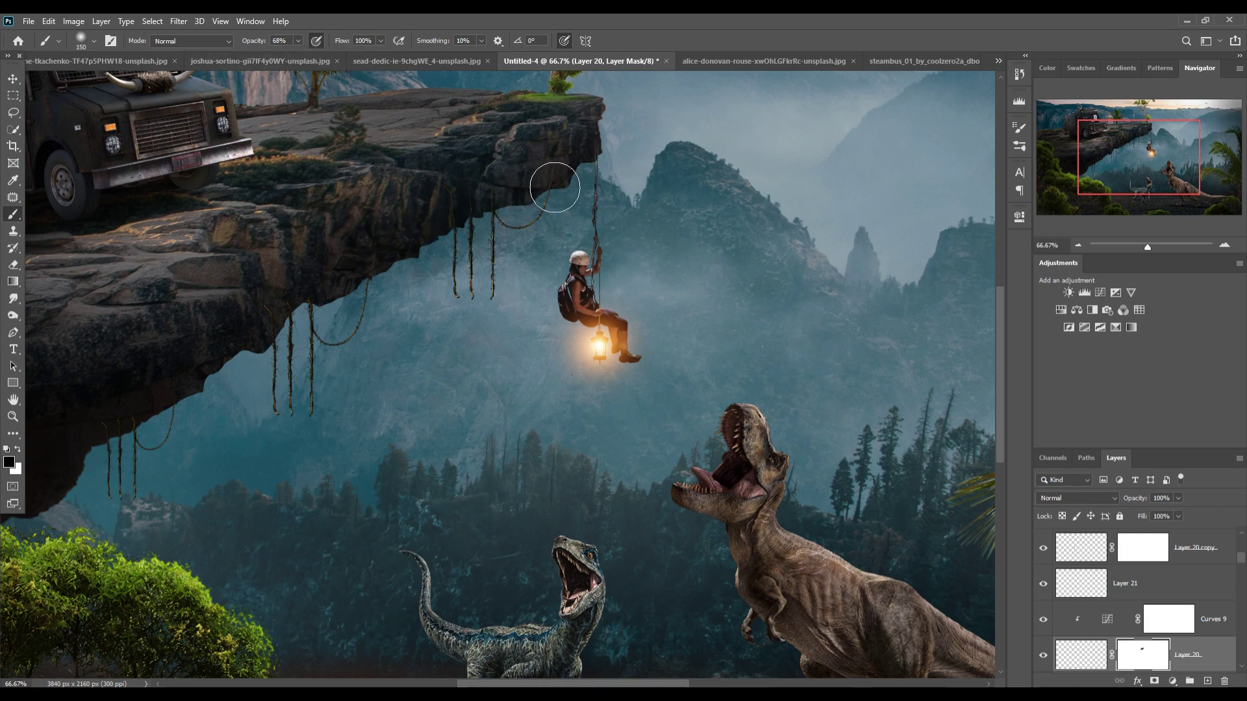
pyautogui.press('[')
pyautogui.press('[')
pyautogui.press('[')
pyautogui.press('[')
pyautogui.press('[')
pyautogui.press('[')
# Mask the vine tops on Layer 20 copy and Layer 20 copy 2 along the cliff edge
pyautogui.click(1149, 560)
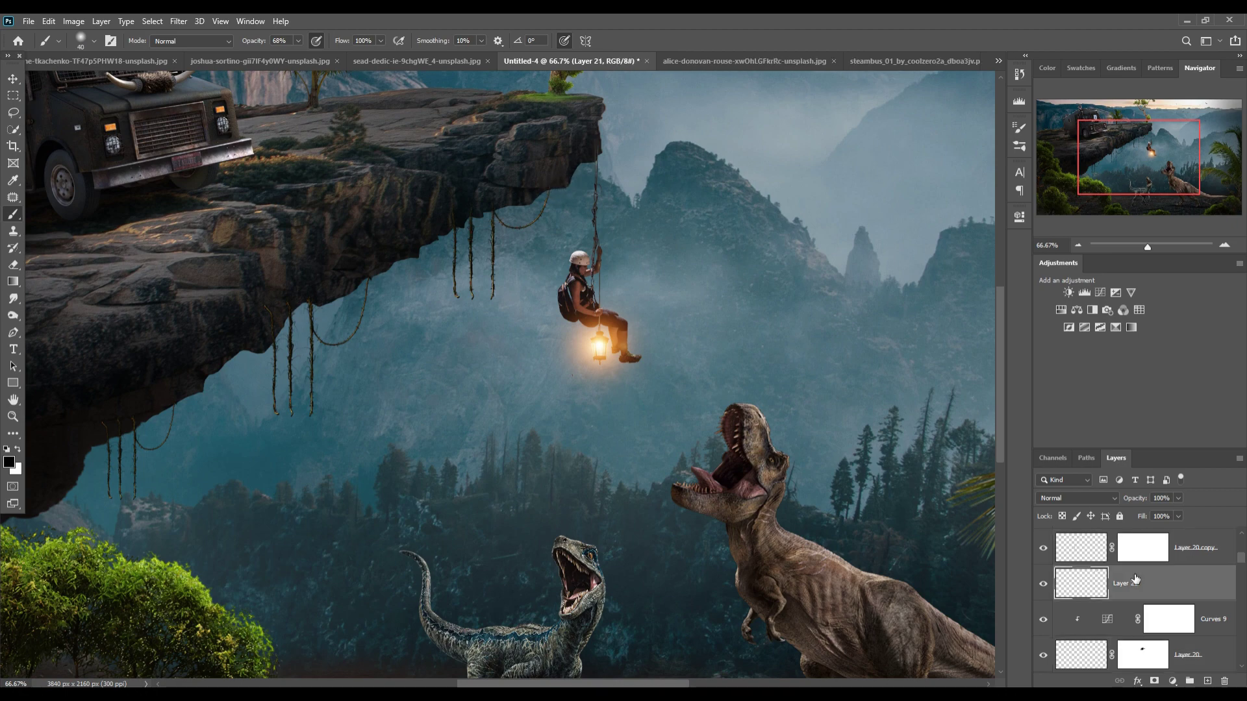
pyautogui.moveTo(316, 285); pyautogui.dragTo(272, 315)
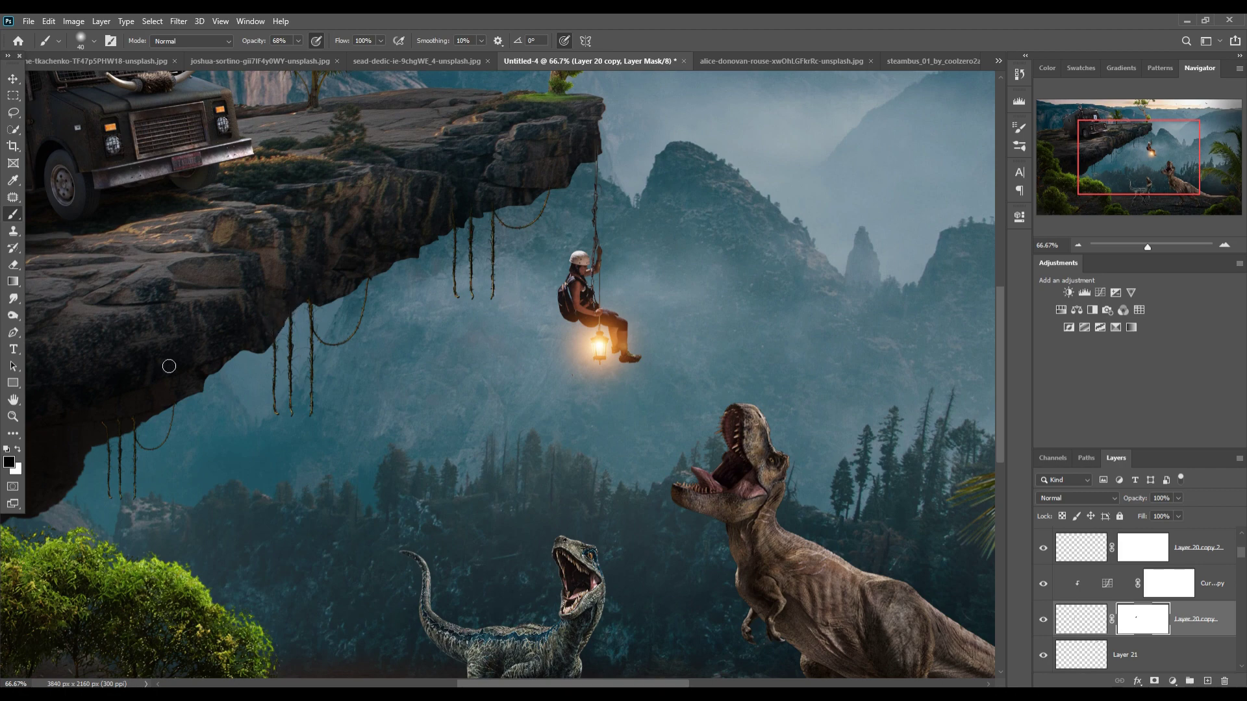
pyautogui.scroll(1, 1114, 566)
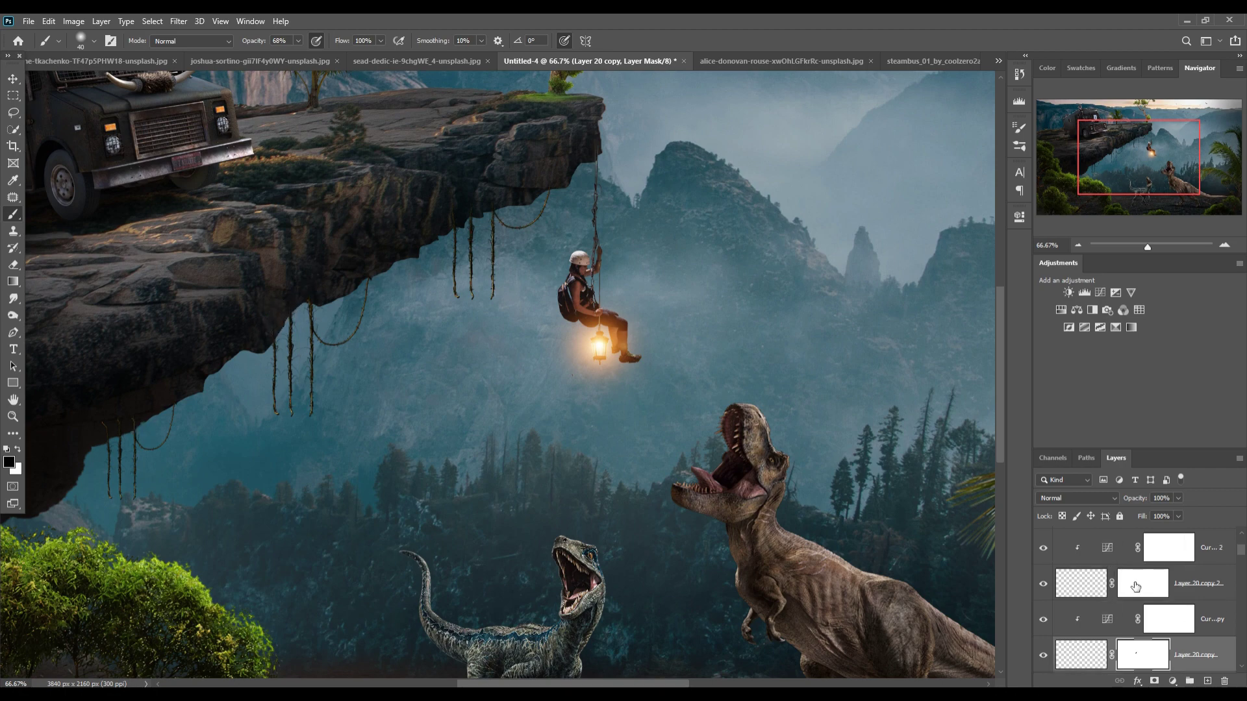
pyautogui.click(1091, 587)
pyautogui.moveTo(107, 425); pyautogui.dragTo(121, 434)
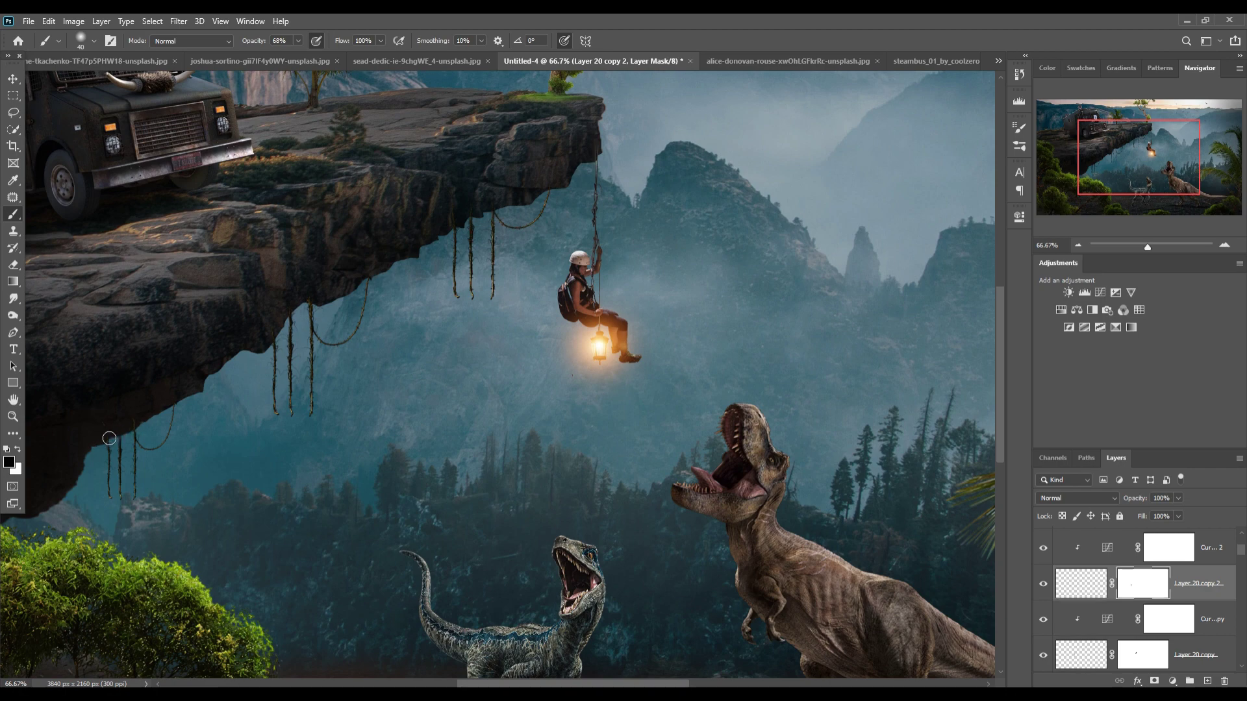
pyautogui.click(13, 79)
pyautogui.press('ctrl')
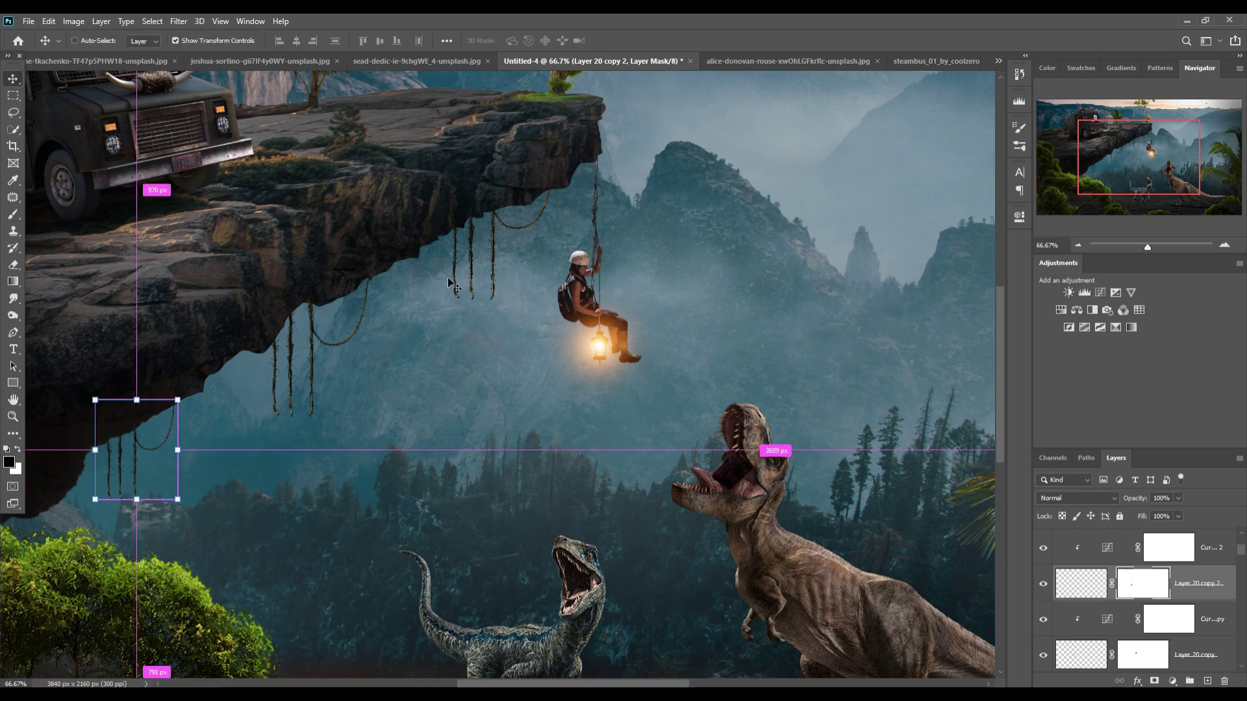
pyautogui.hotkey('ctrl', '-')
pyautogui.hotkey('ctrl', '-')
pyautogui.hotkey('ctrl', '-')
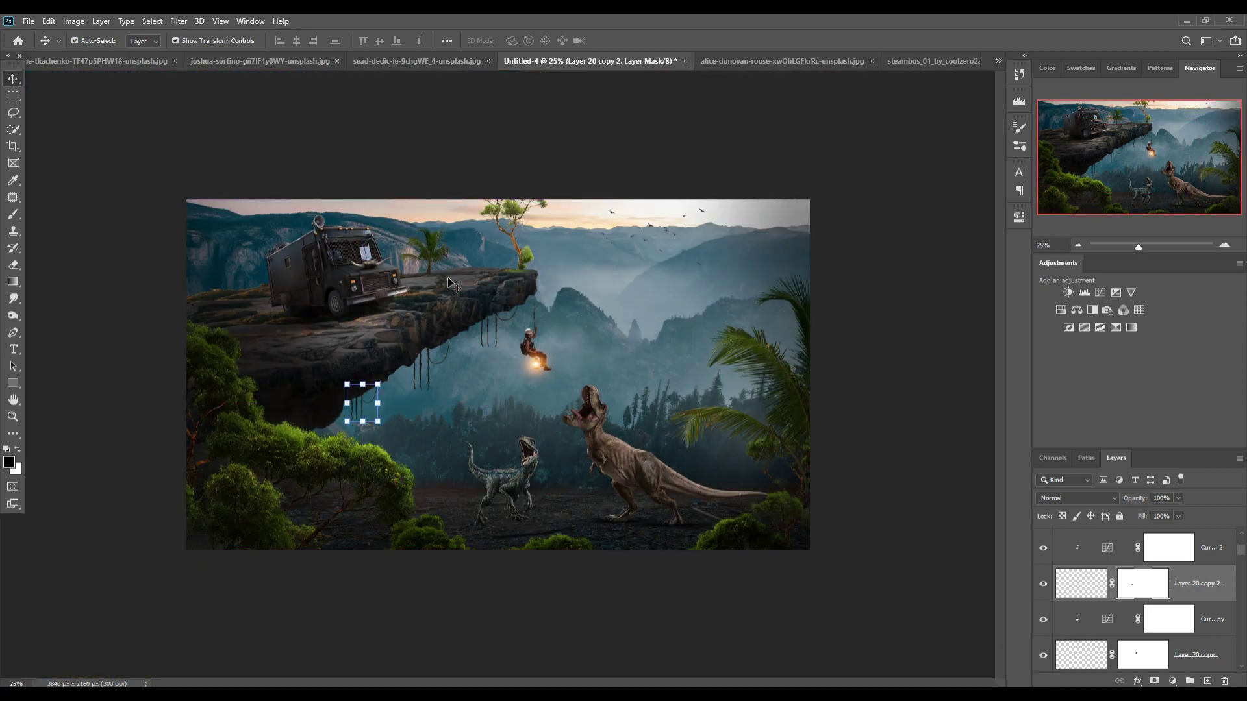
# Cycle through the rock, steambus and landscape documents, returning to Untitled-4
pyautogui.hotkey('ctrl', 'Tab')
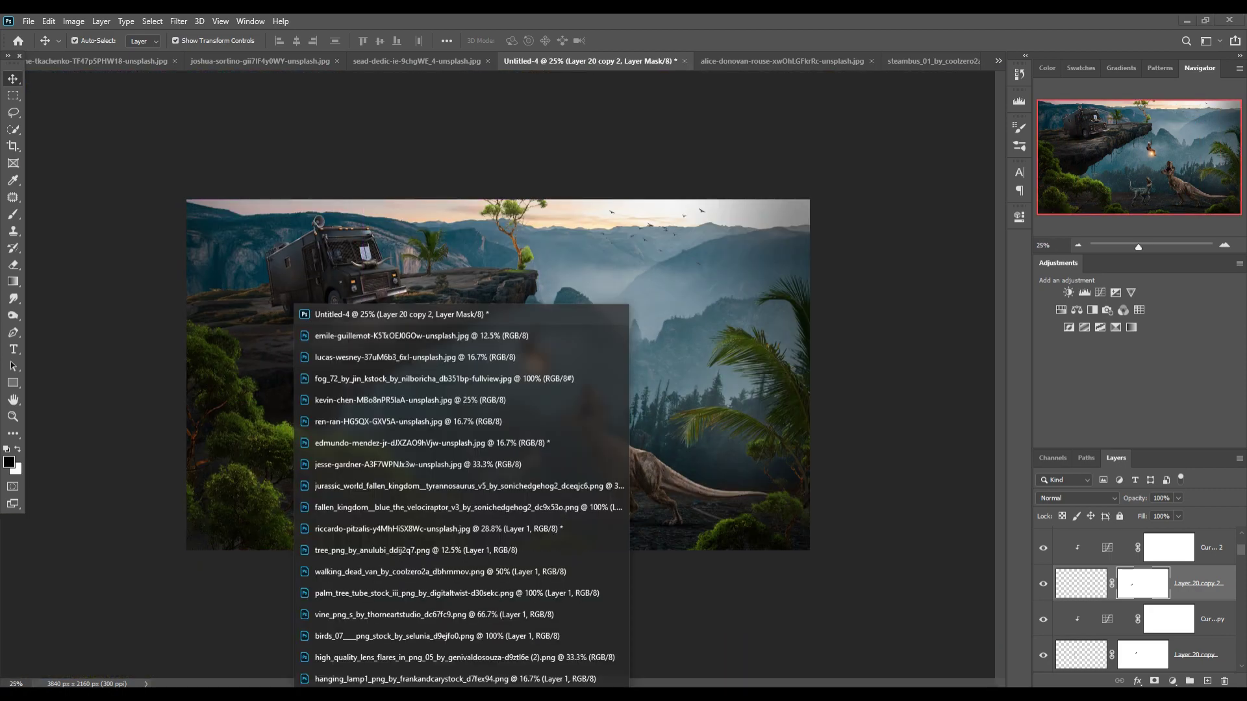
pyautogui.click(389, 335)
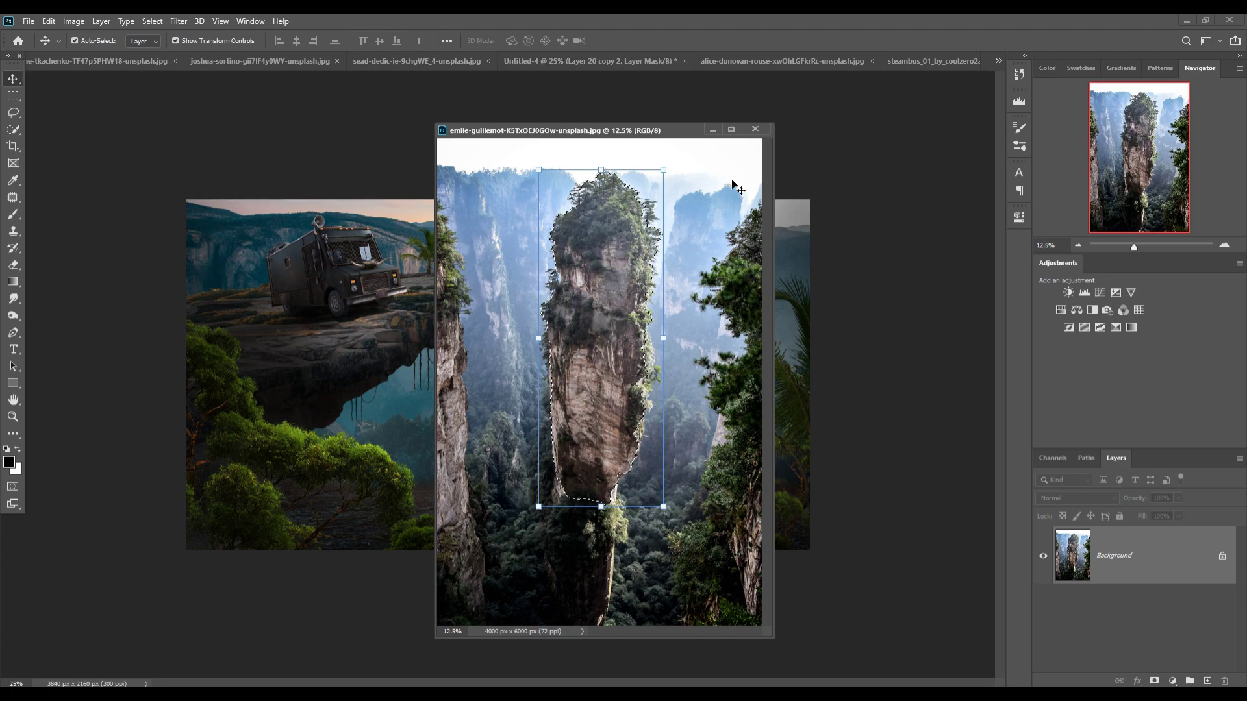
pyautogui.click(712, 129)
pyautogui.click(998, 61)
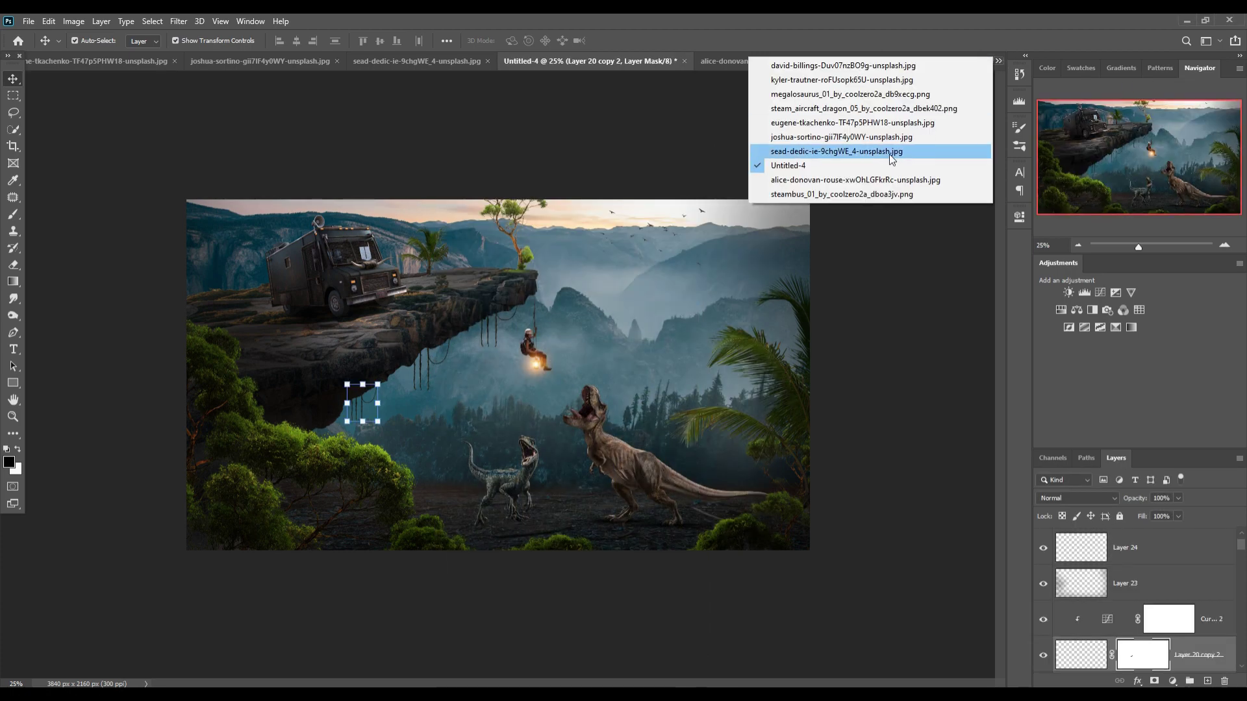
pyautogui.click(867, 193)
pyautogui.click(999, 59)
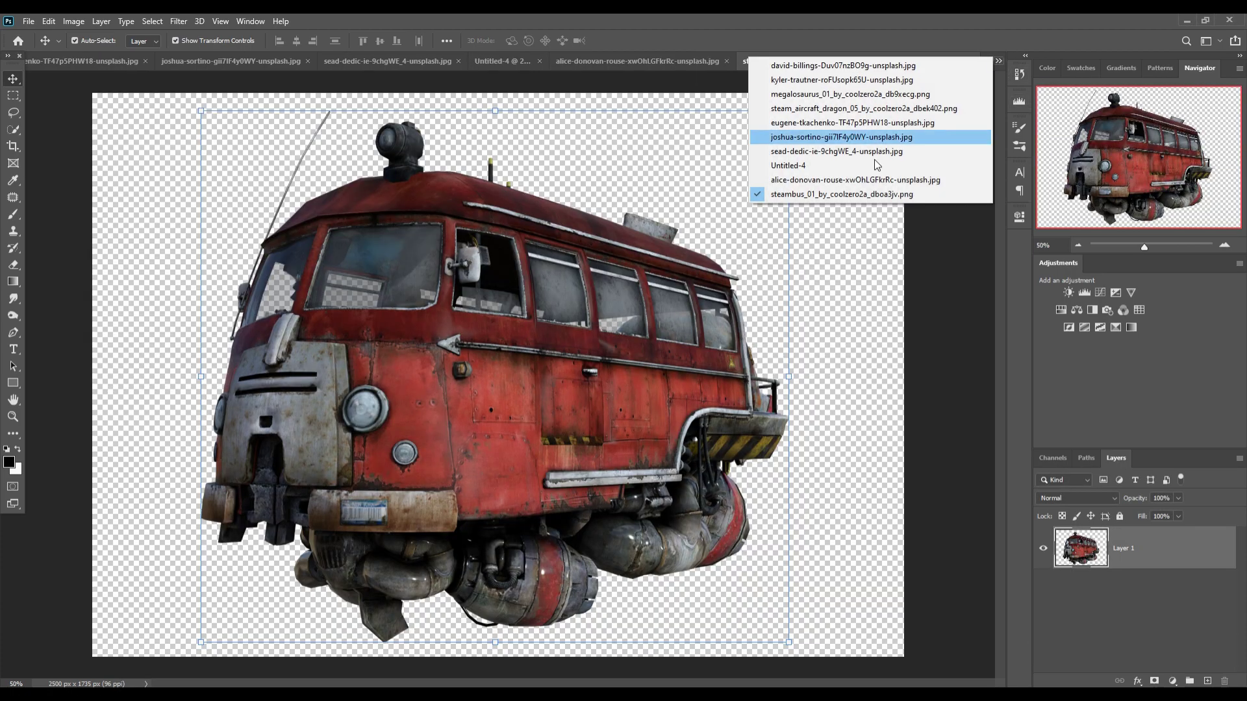
pyautogui.click(856, 180)
pyautogui.click(512, 62)
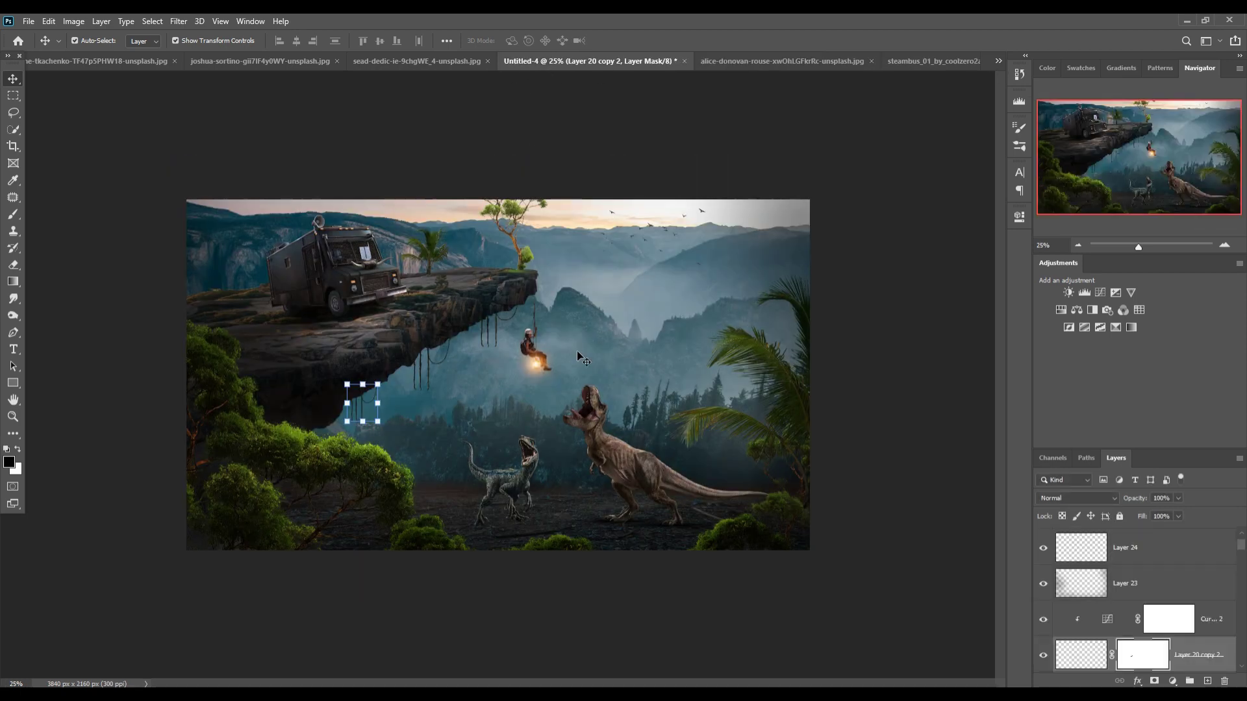
# Duplicate the lantern glow layer and enlarge the copy over the truck headlight
pyautogui.click(534, 368)
pyautogui.rightClick(1211, 559)
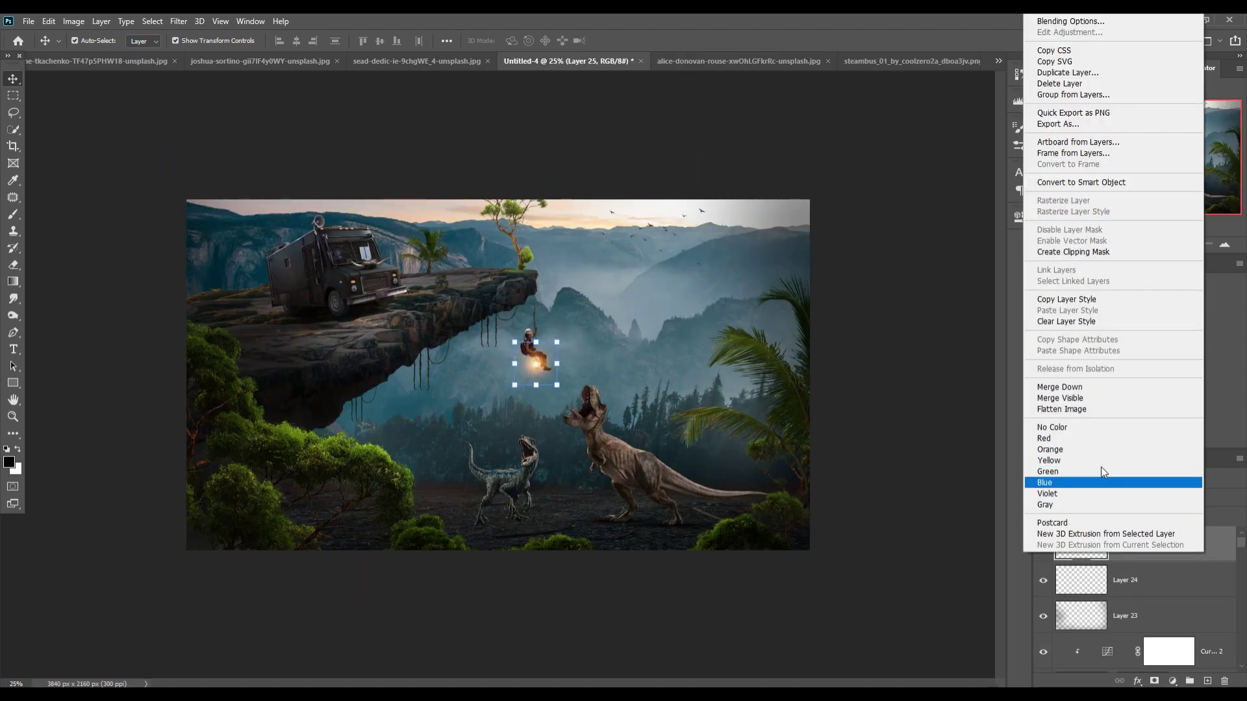
pyautogui.click(1104, 74)
pyautogui.click(731, 208)
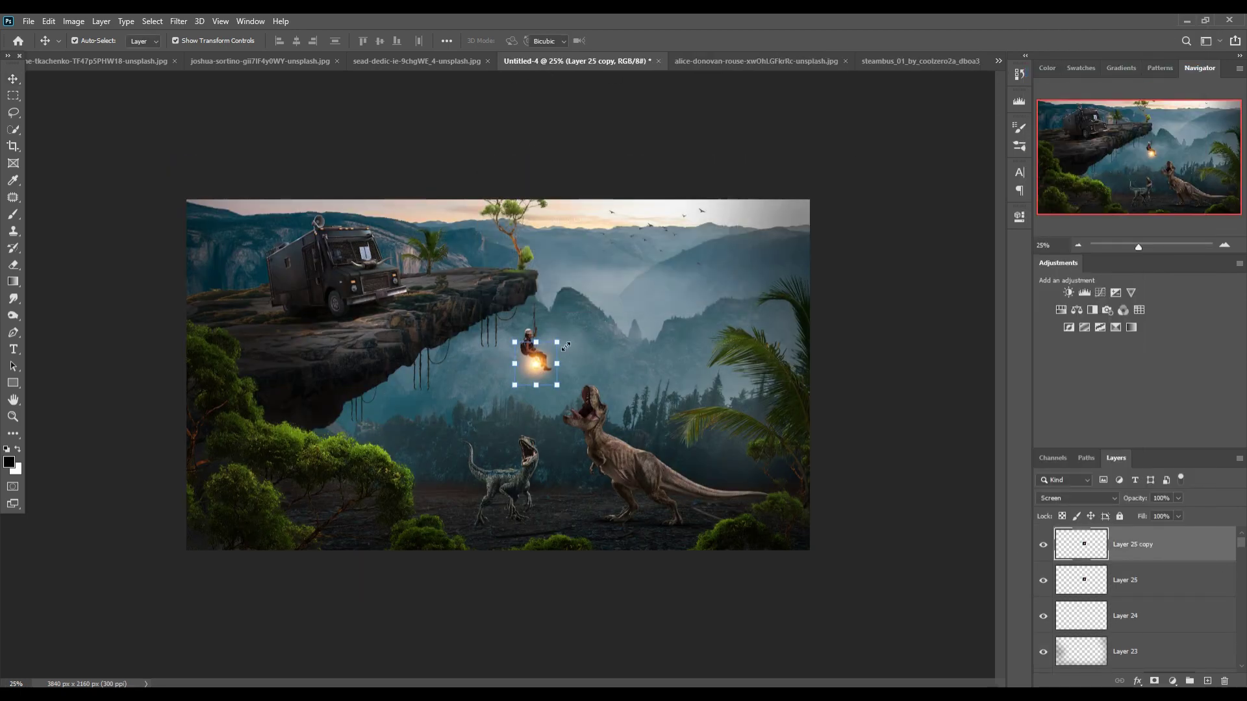
pyautogui.moveTo(566, 347); pyautogui.dragTo(609, 290)
pyautogui.moveTo(568, 341); pyautogui.dragTo(357, 291)
pyautogui.click(648, 42)
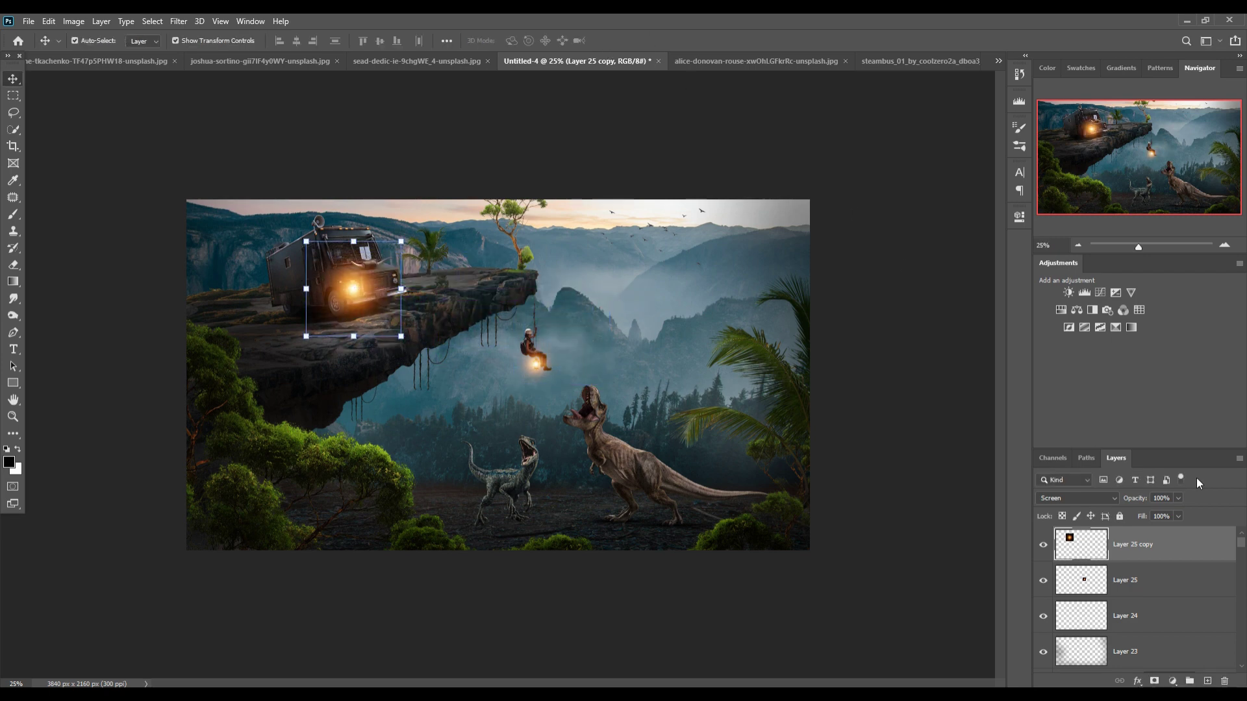
# Duplicate the headlight glow and move the copy onto the other headlight
pyautogui.rightClick(1206, 543)
pyautogui.click(1057, 209)
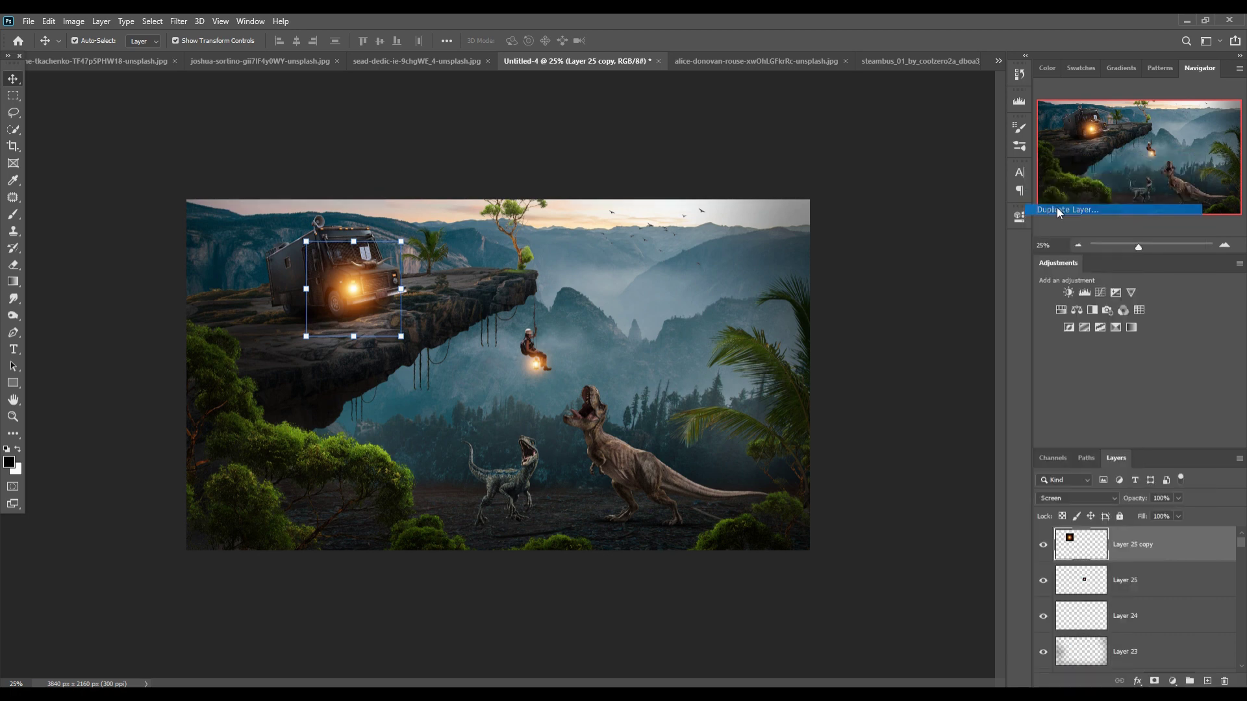
pyautogui.click(734, 209)
pyautogui.moveTo(356, 293); pyautogui.dragTo(396, 287)
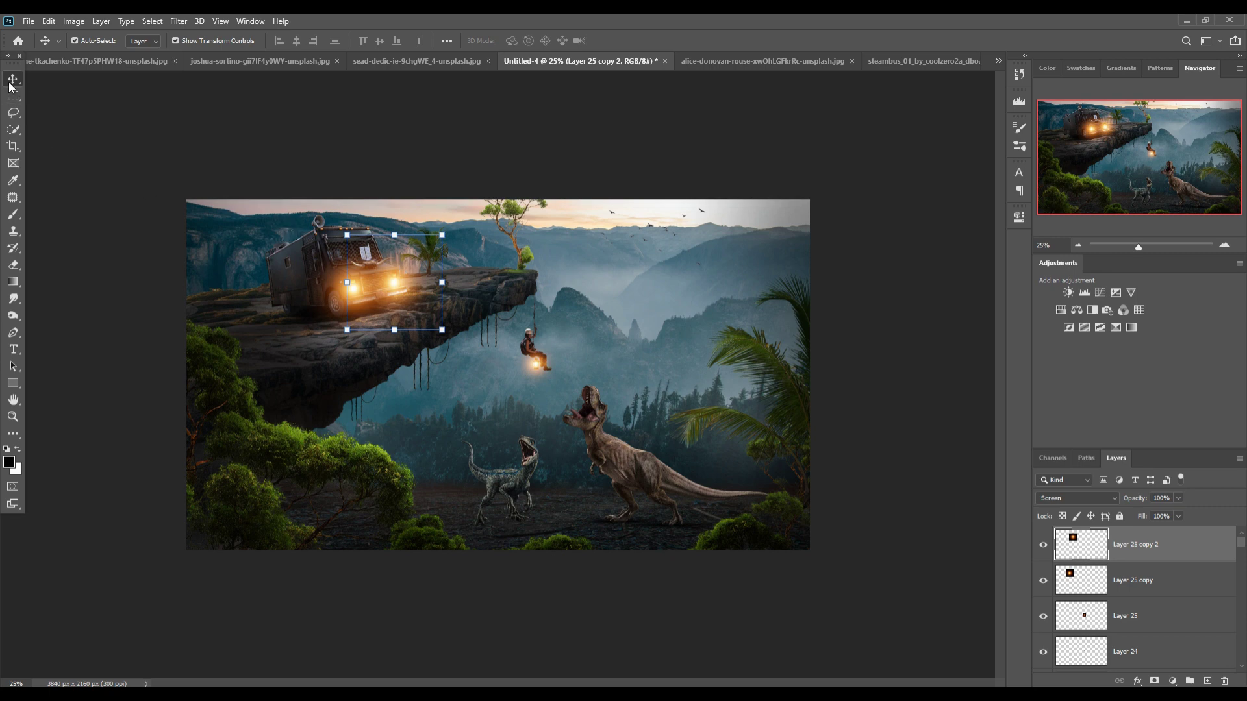
pyautogui.click(521, 477)
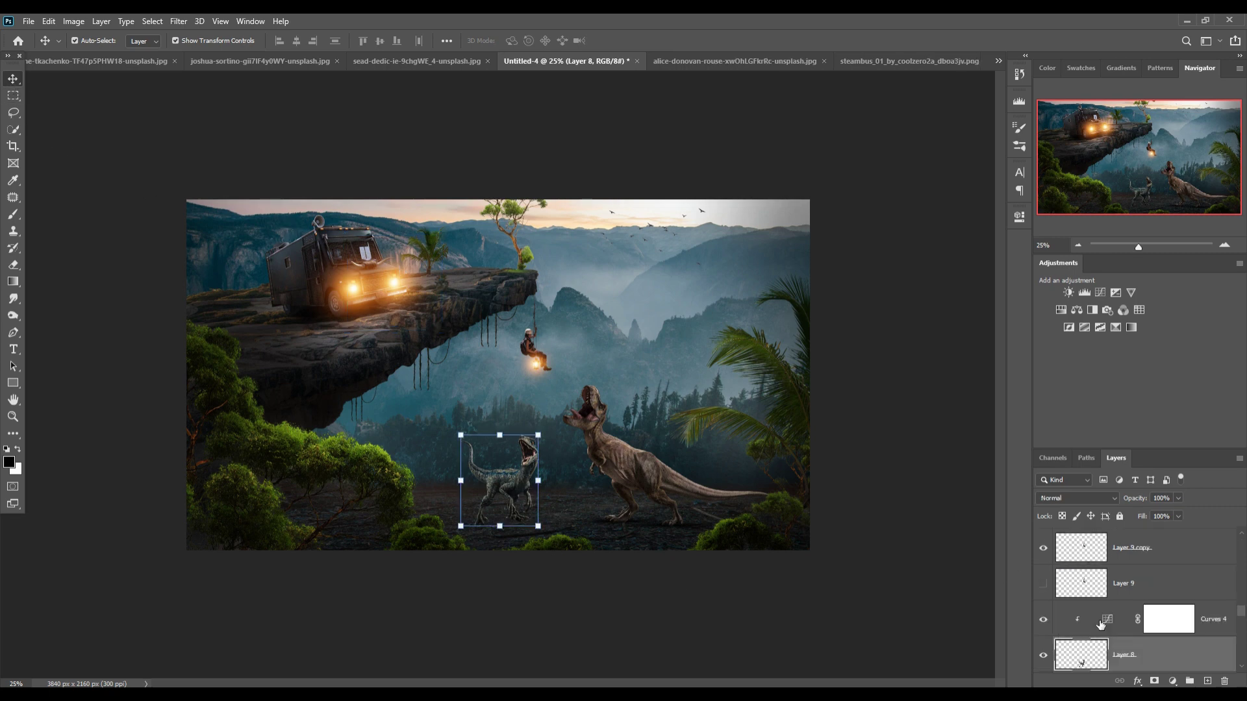
# Paint a black shadow on a new layer beneath the raptor and stretch it wider
pyautogui.keyDown('ctrl'); pyautogui.click(1207, 680); pyautogui.keyUp('ctrl')
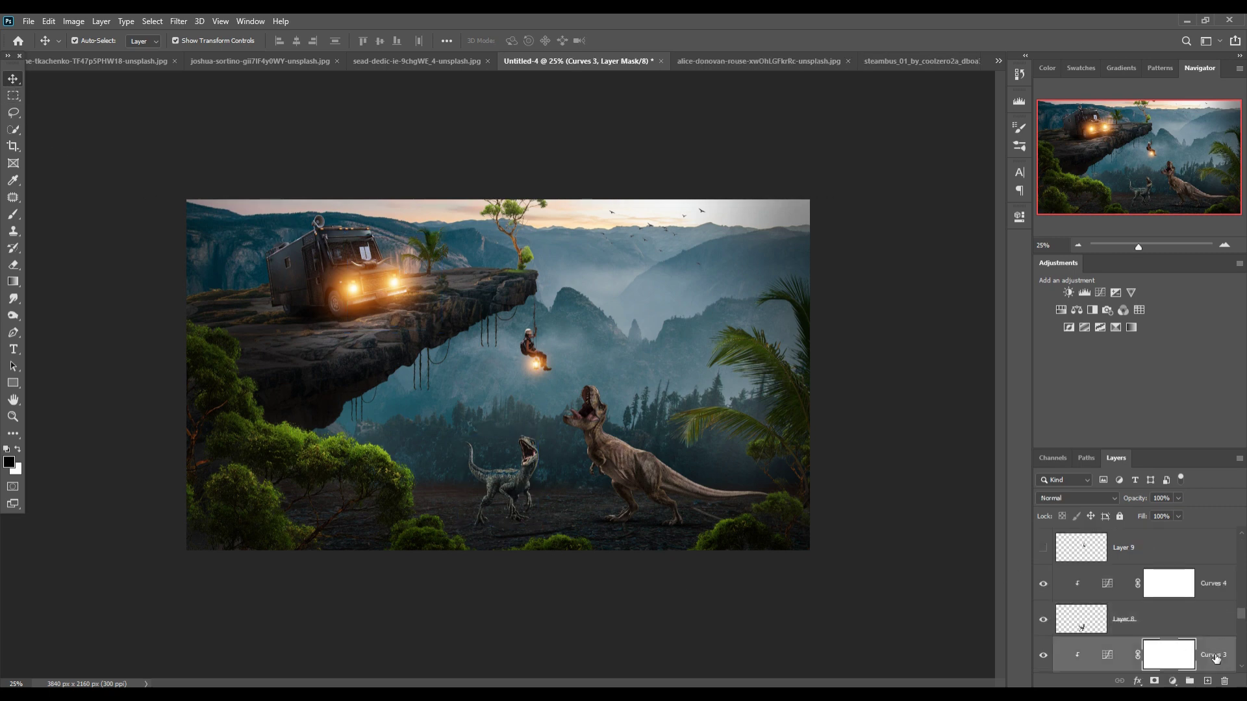
pyautogui.click(14, 217)
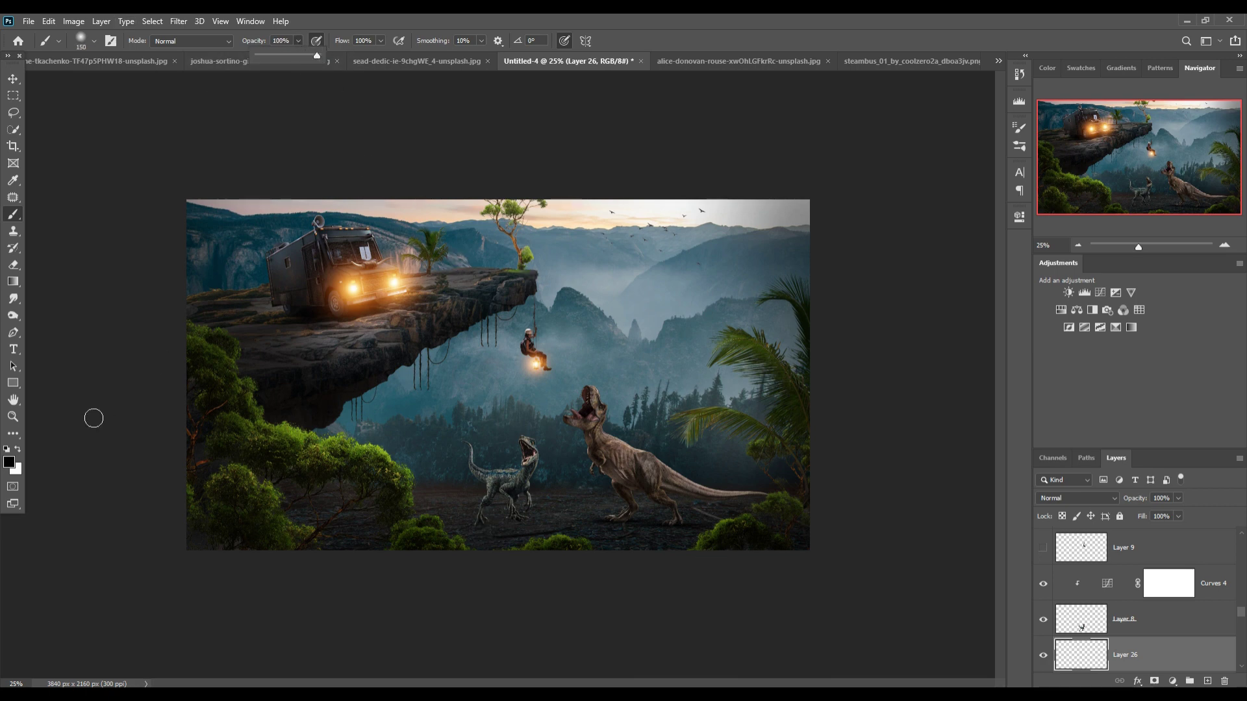
pyautogui.click(490, 536)
pyautogui.press('v')
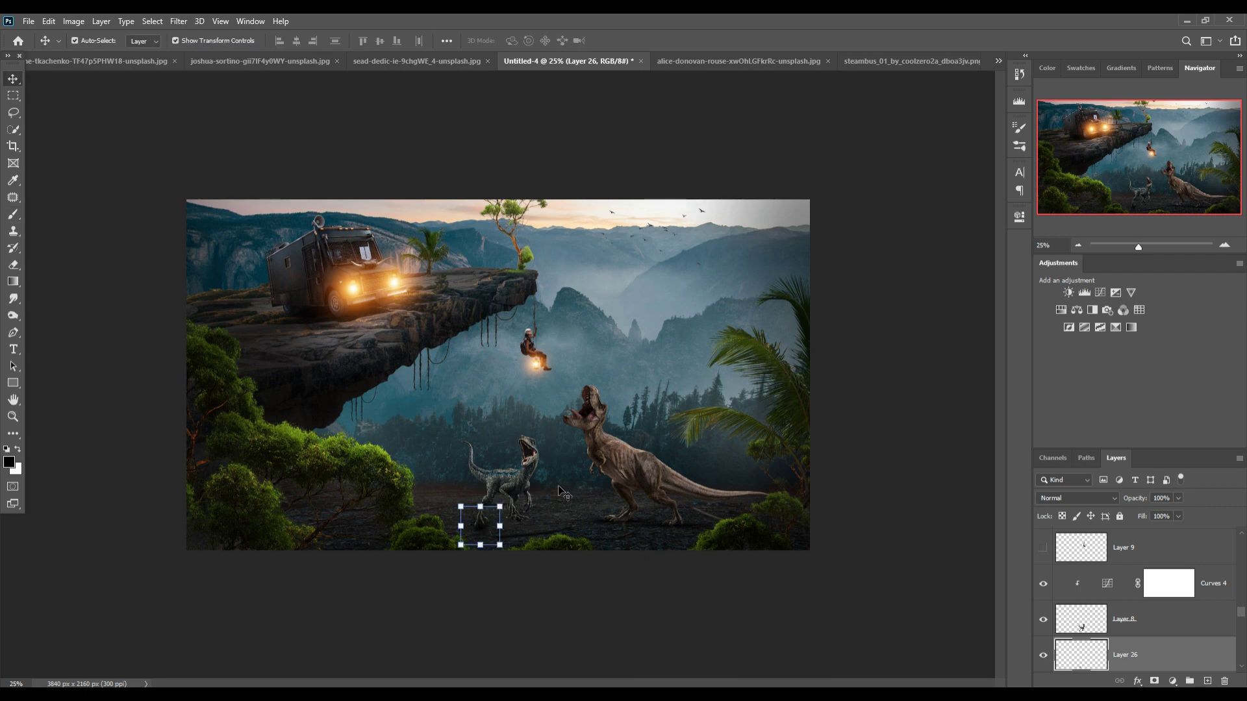
pyautogui.moveTo(500, 526)
pyautogui.mouseDown()
pyautogui.moveTo(557, 526)
pyautogui.moveTo(487, 531)
pyautogui.mouseUp()
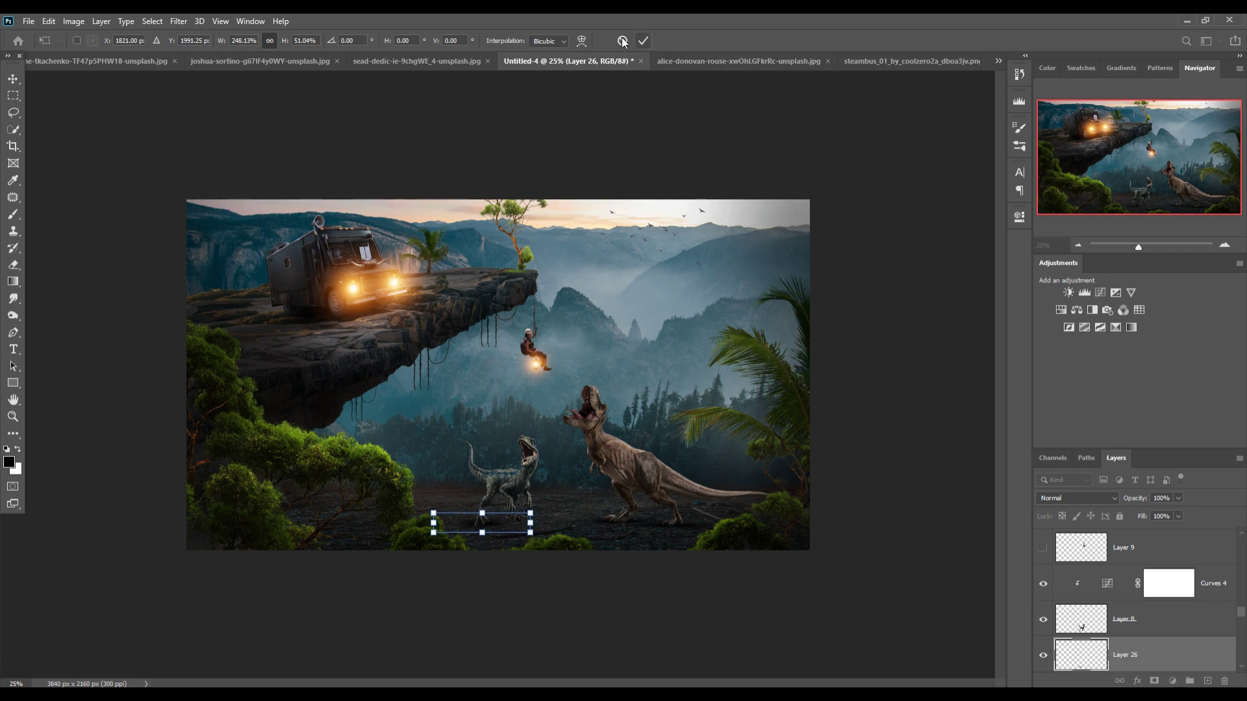
pyautogui.click(644, 41)
# Duplicate the shadow layer and nudge Layer 26 copy right and up
pyautogui.rightClick(1146, 656)
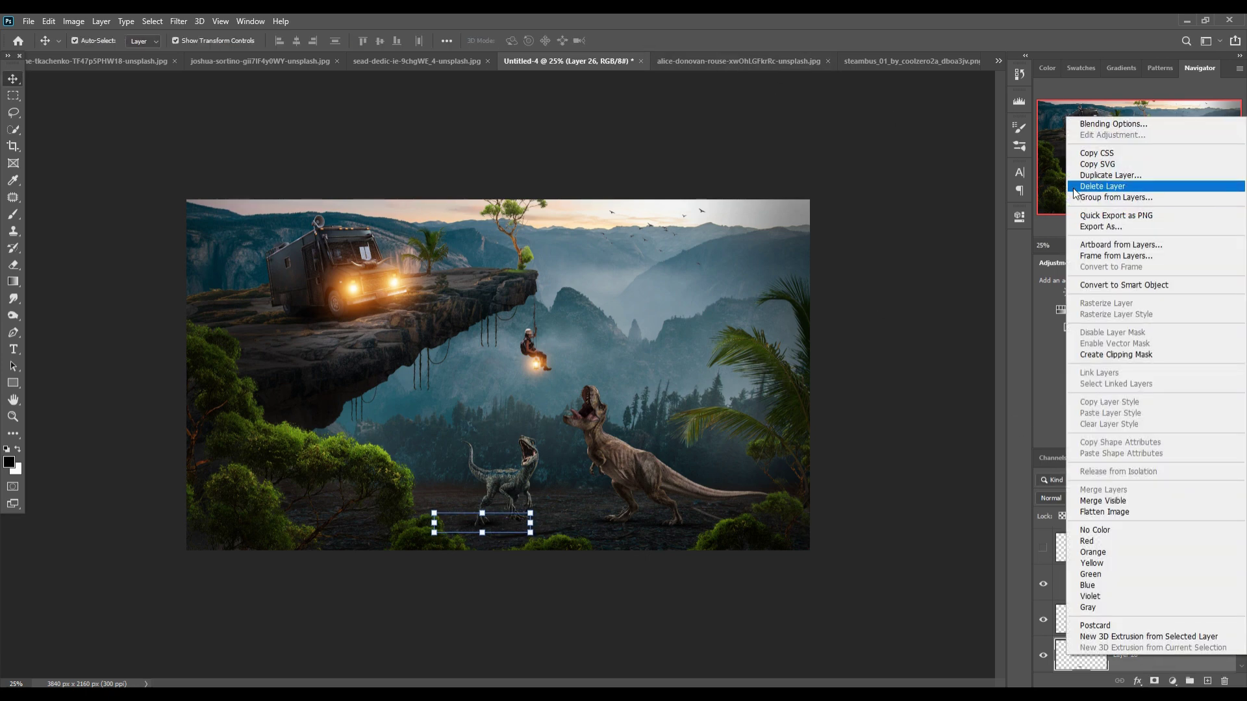
pyautogui.click(1104, 189)
pyautogui.click(732, 207)
pyautogui.click(527, 528)
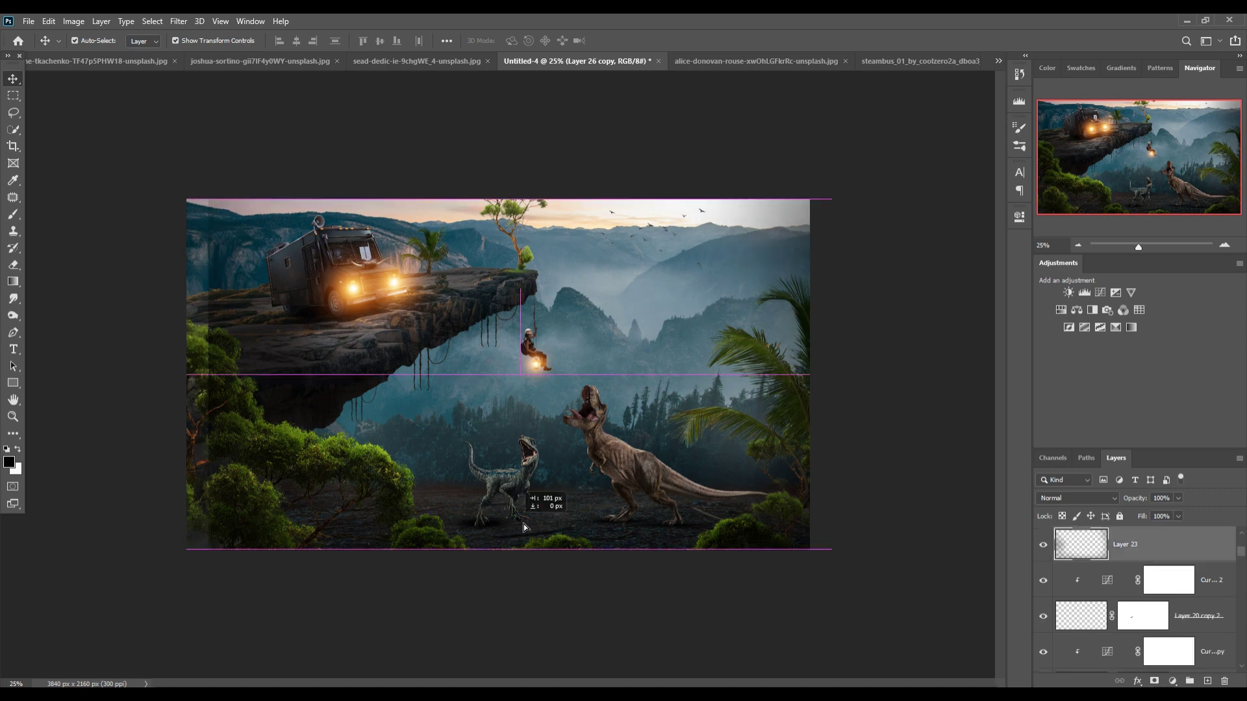
pyautogui.moveTo(529, 526); pyautogui.dragTo(495, 545)
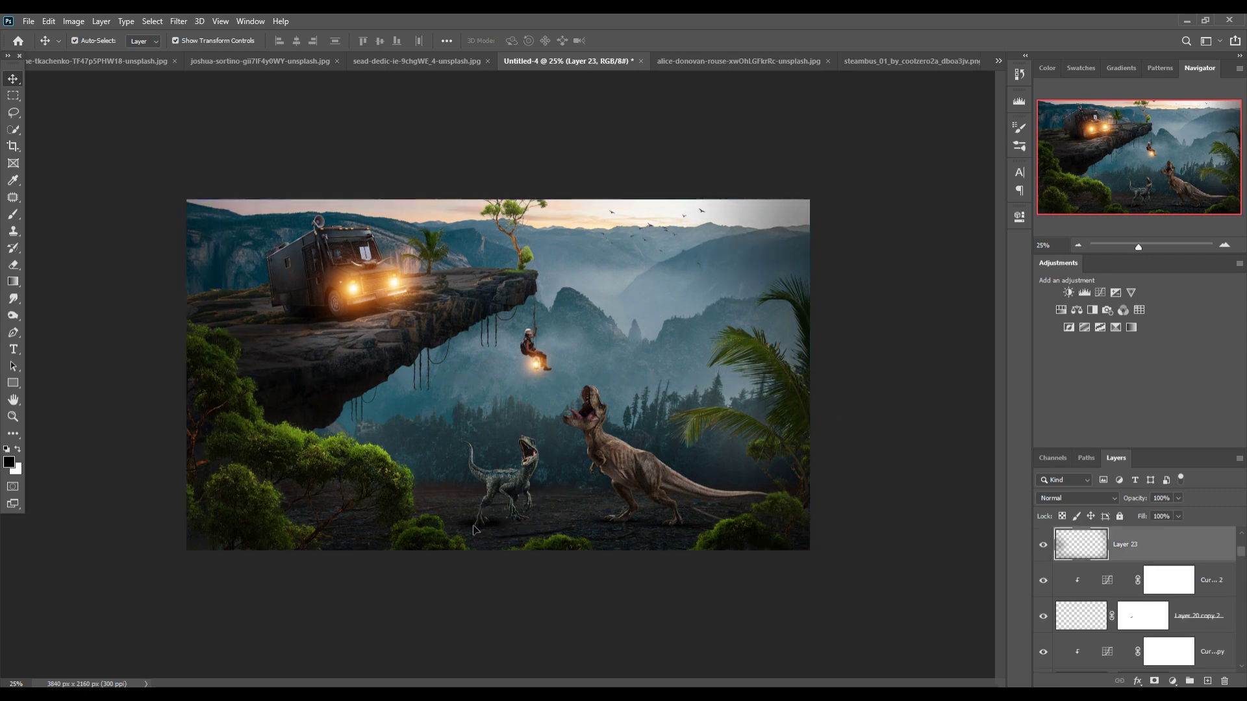
pyautogui.click(489, 497)
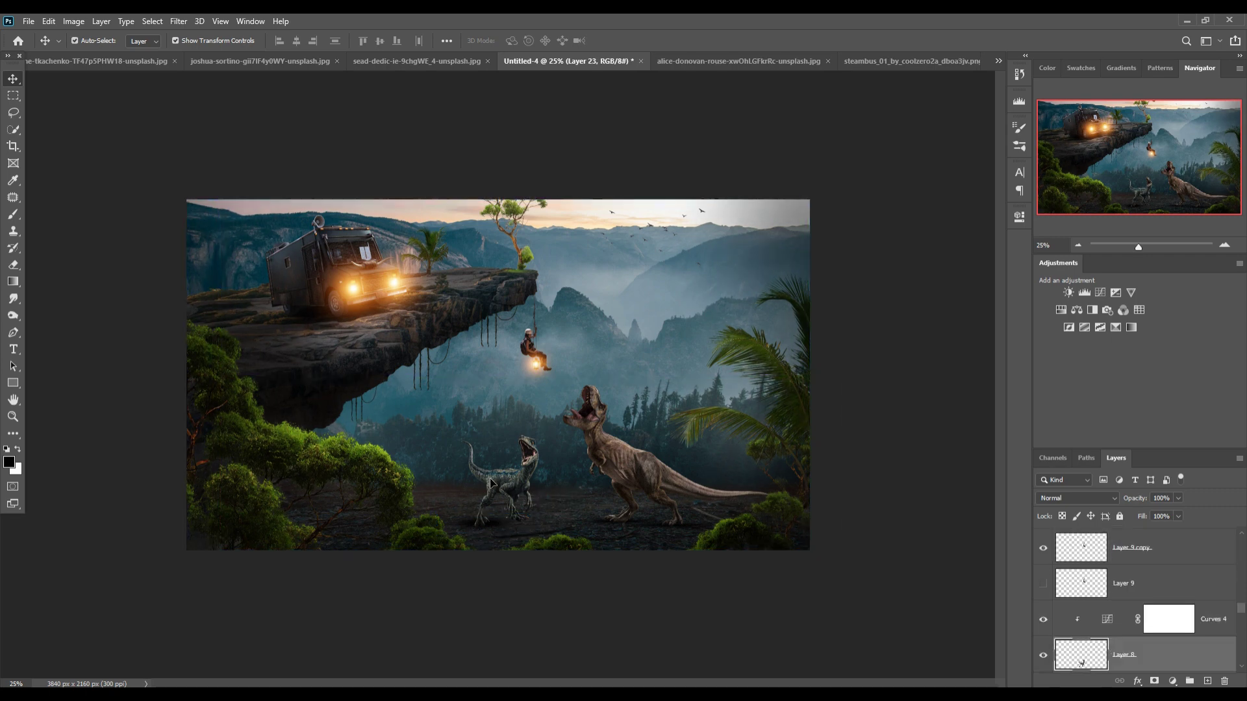
pyautogui.click(1136, 591)
pyautogui.hotkey('shift', 'Right')
pyautogui.hotkey('shift', 'Right')
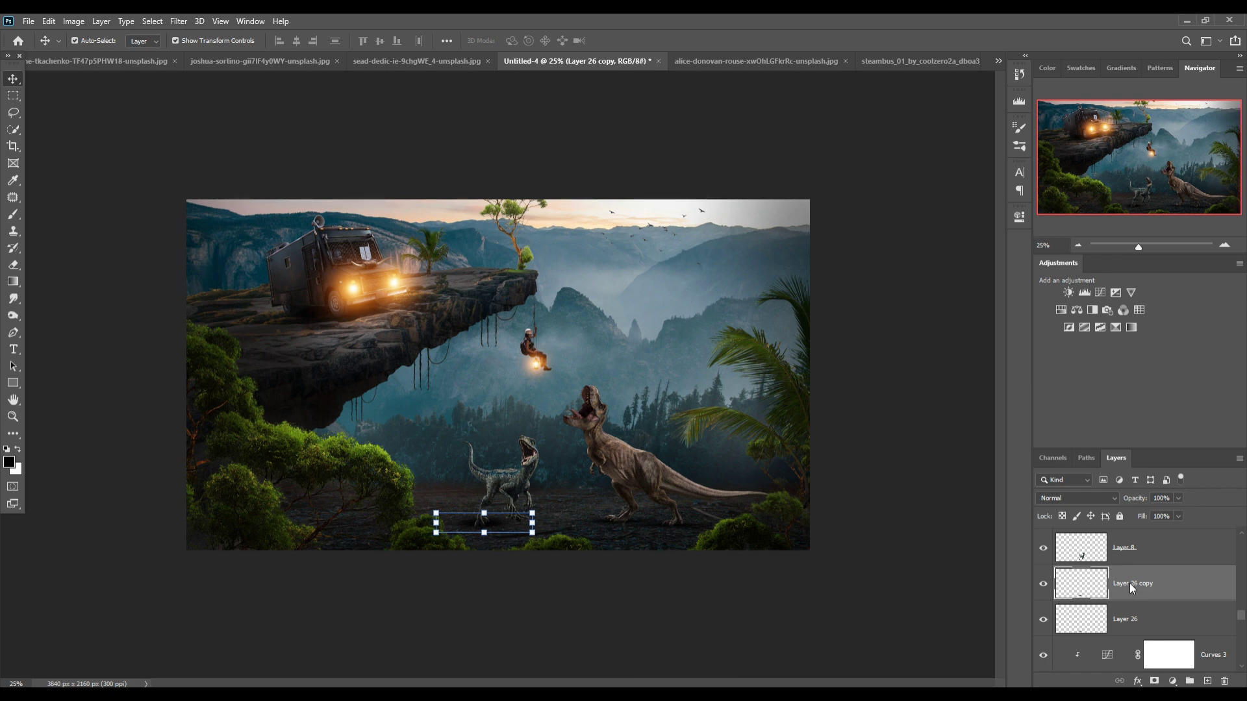
pyautogui.hotkey('shift', 'Right')
pyautogui.hotkey('shift', 'Right')
pyautogui.hotkey('shift', 'Right')
pyautogui.hotkey('shift', 'Right')
pyautogui.hotkey('shift', 'Right')
pyautogui.hotkey('shift', 'Right')
pyautogui.hotkey('shift', 'Right')
pyautogui.hotkey('shift', 'Right')
pyautogui.hotkey('shift', 'Right')
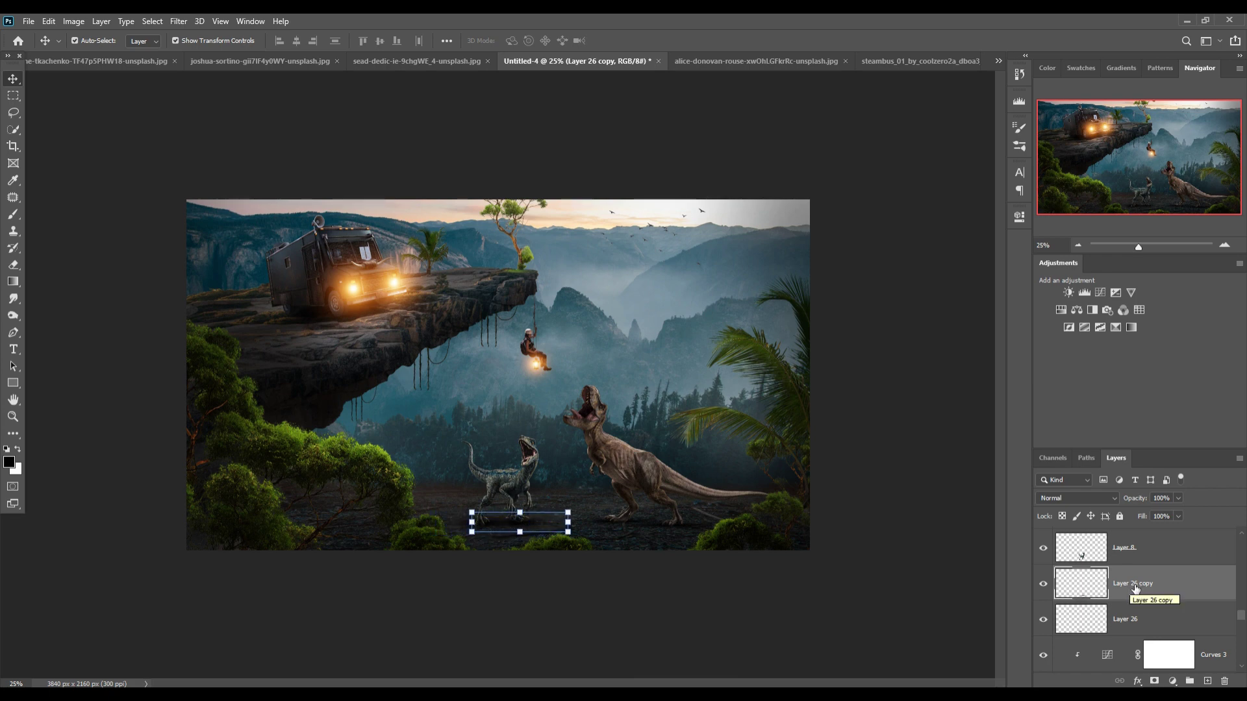
pyautogui.hotkey('shift', 'Up')
pyautogui.hotkey('shift', 'Up')
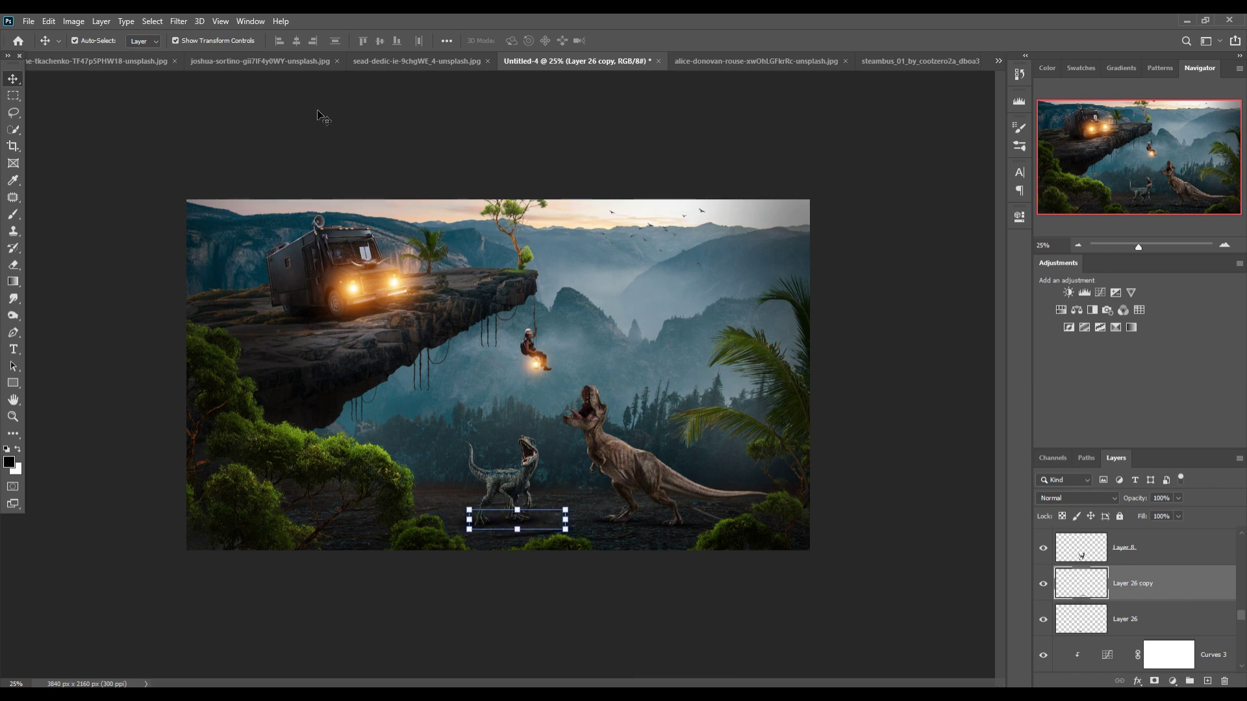
# Add a new empty layer above the raptor, clipped to it with Ctrl+Alt+G
pyautogui.click(530, 454)
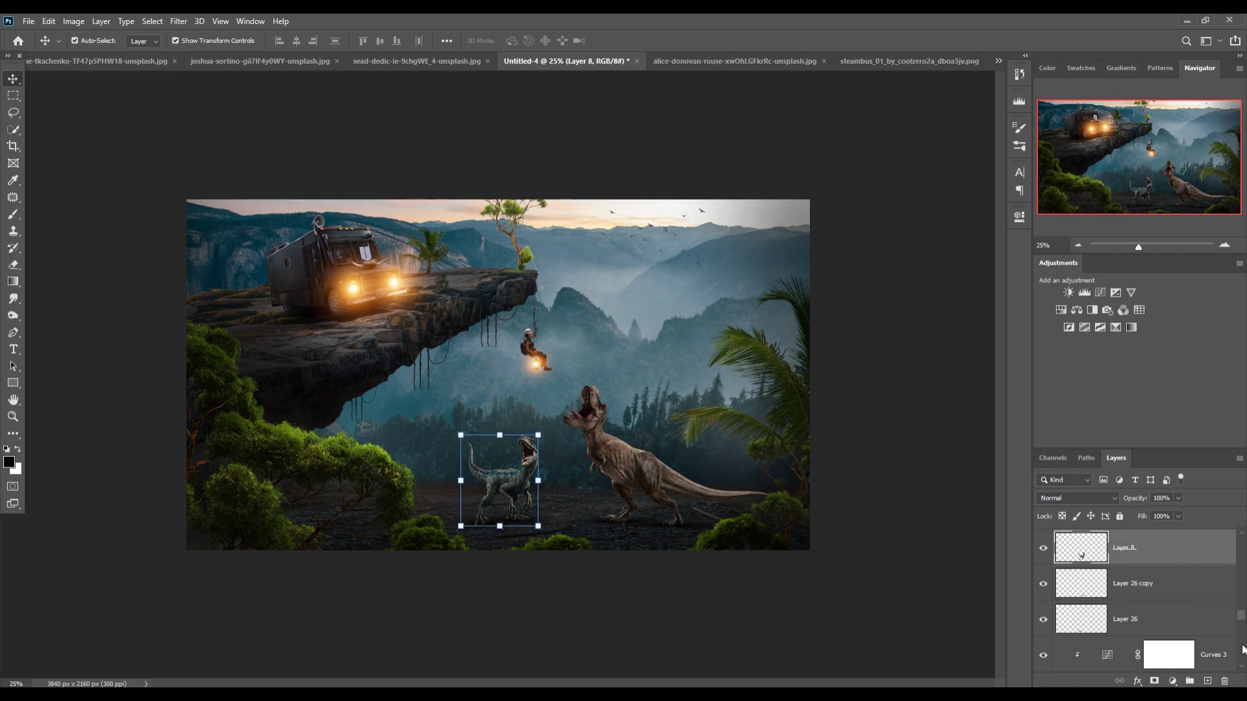
pyautogui.click(1208, 681)
pyautogui.hotkey('ctrl', 'alt', 'g')
# Move Layer 27 above Curves 4, set Linear Dodge (Add), and add an orange Solid Color fill
pyautogui.moveTo(1164, 549); pyautogui.dragTo(1153, 533)
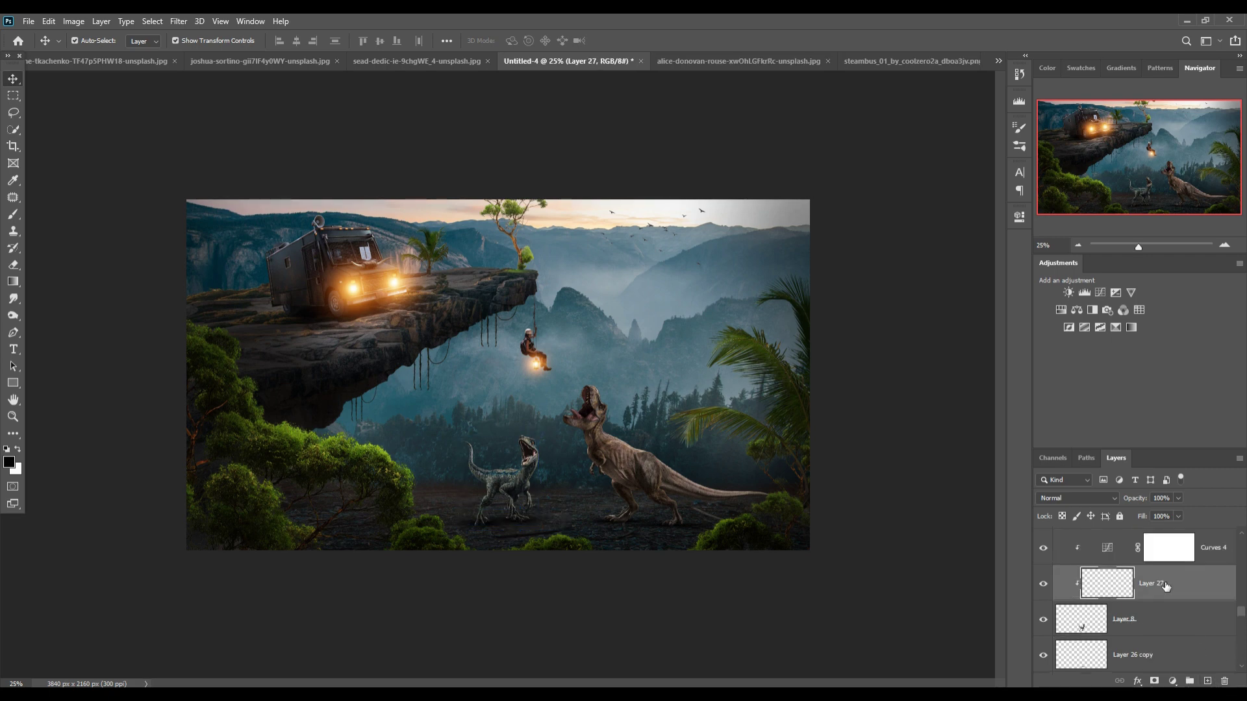
pyautogui.click(1112, 498)
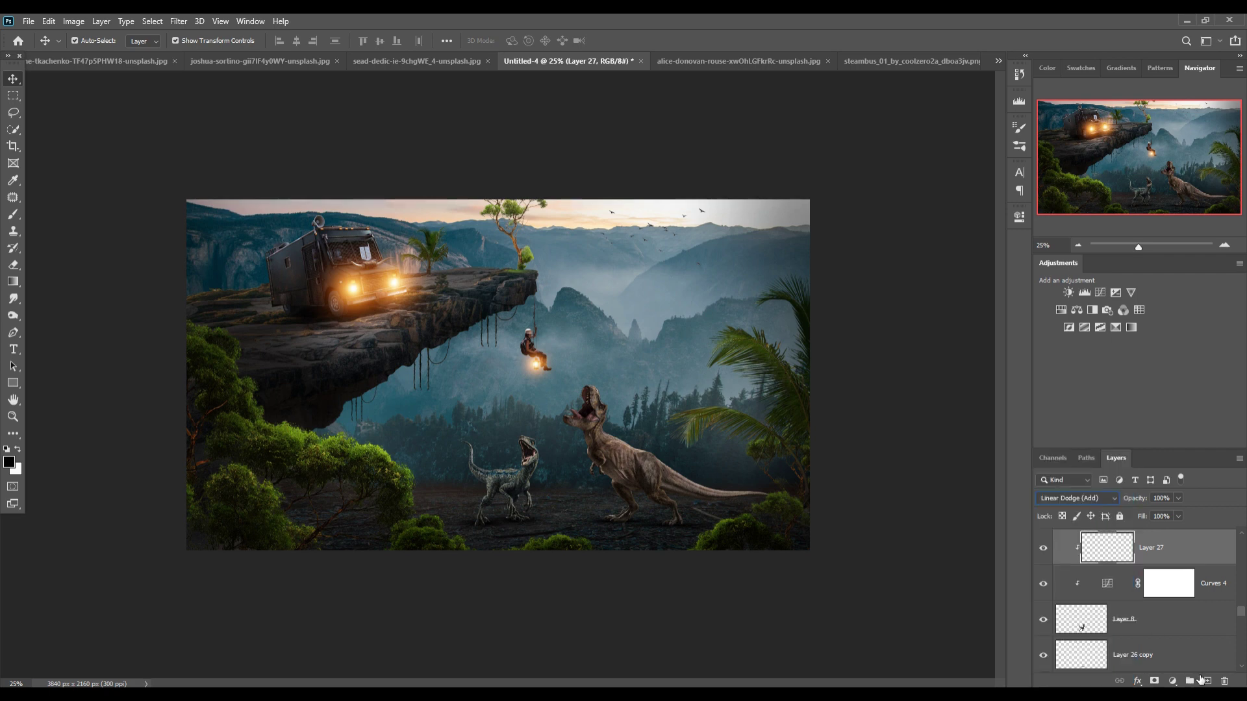
pyautogui.click(1173, 681)
pyautogui.click(1160, 452)
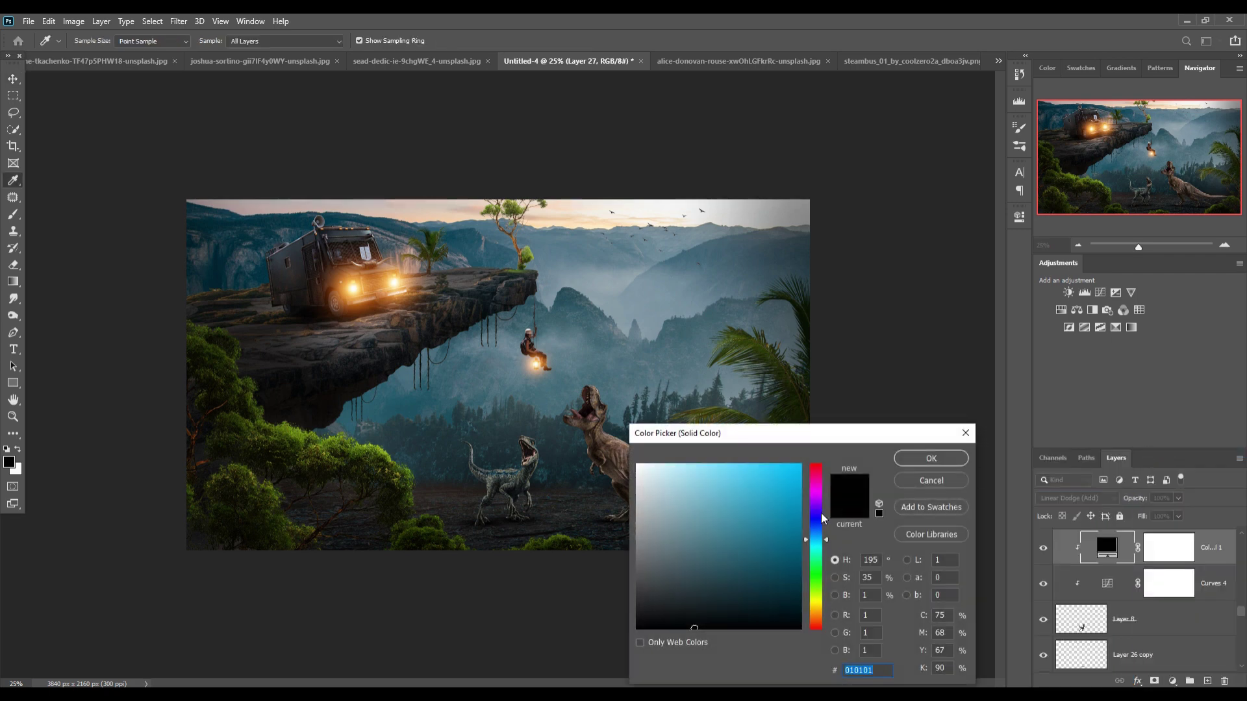
pyautogui.click(802, 466)
pyautogui.click(821, 608)
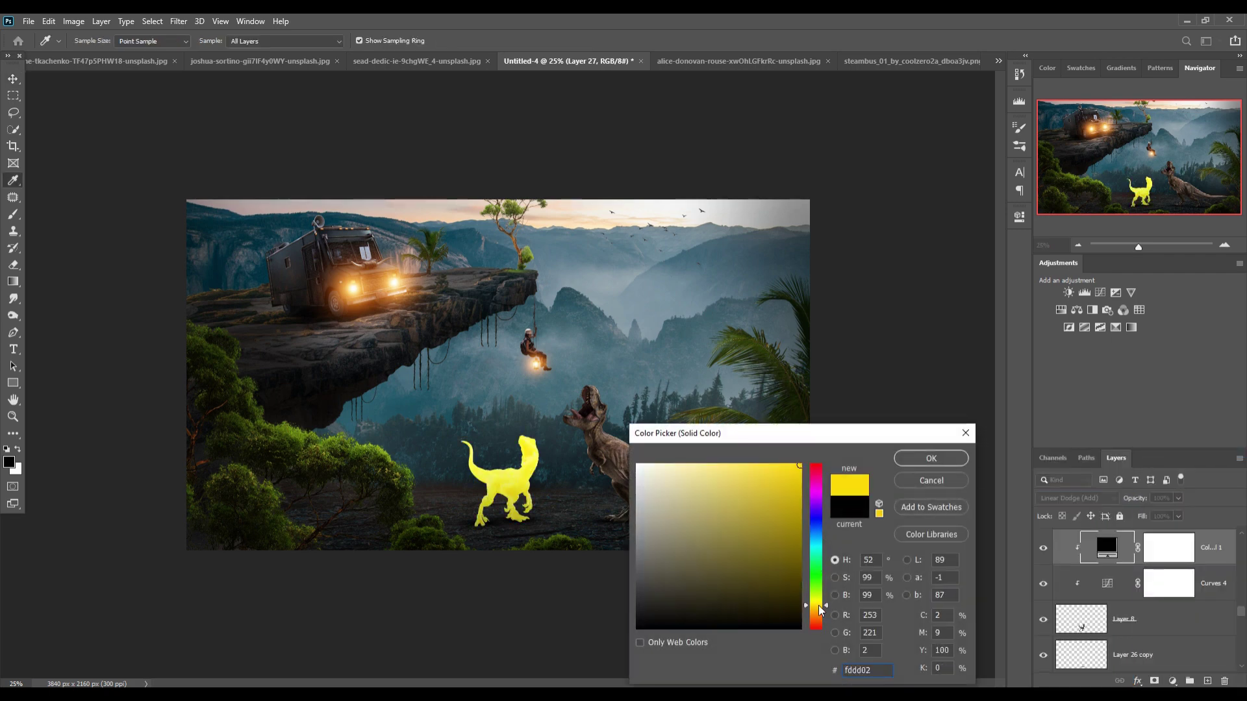
pyautogui.moveTo(820, 609); pyautogui.dragTo(820, 614)
pyautogui.click(924, 460)
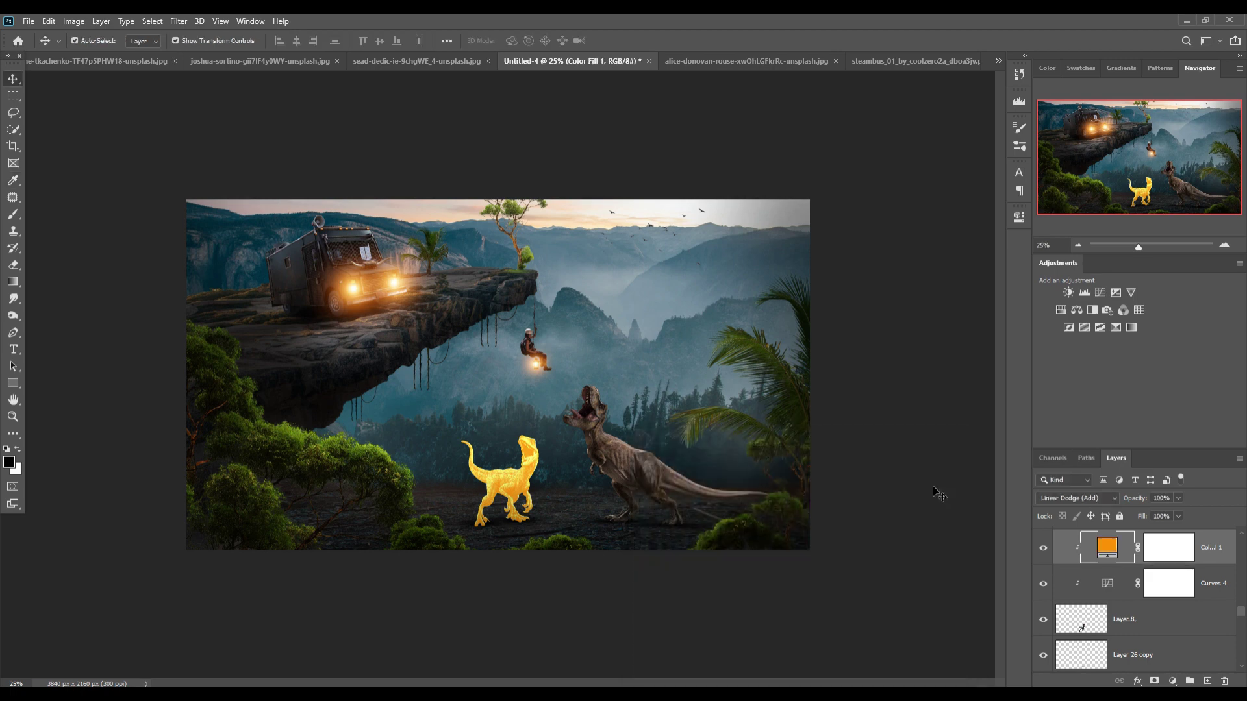
# Set the fill's Blend If Underlying Layer to 70 and invert its mask to black
pyautogui.rightClick(1108, 549)
pyautogui.click(1117, 289)
pyautogui.moveTo(851, 629); pyautogui.dragTo(883, 630)
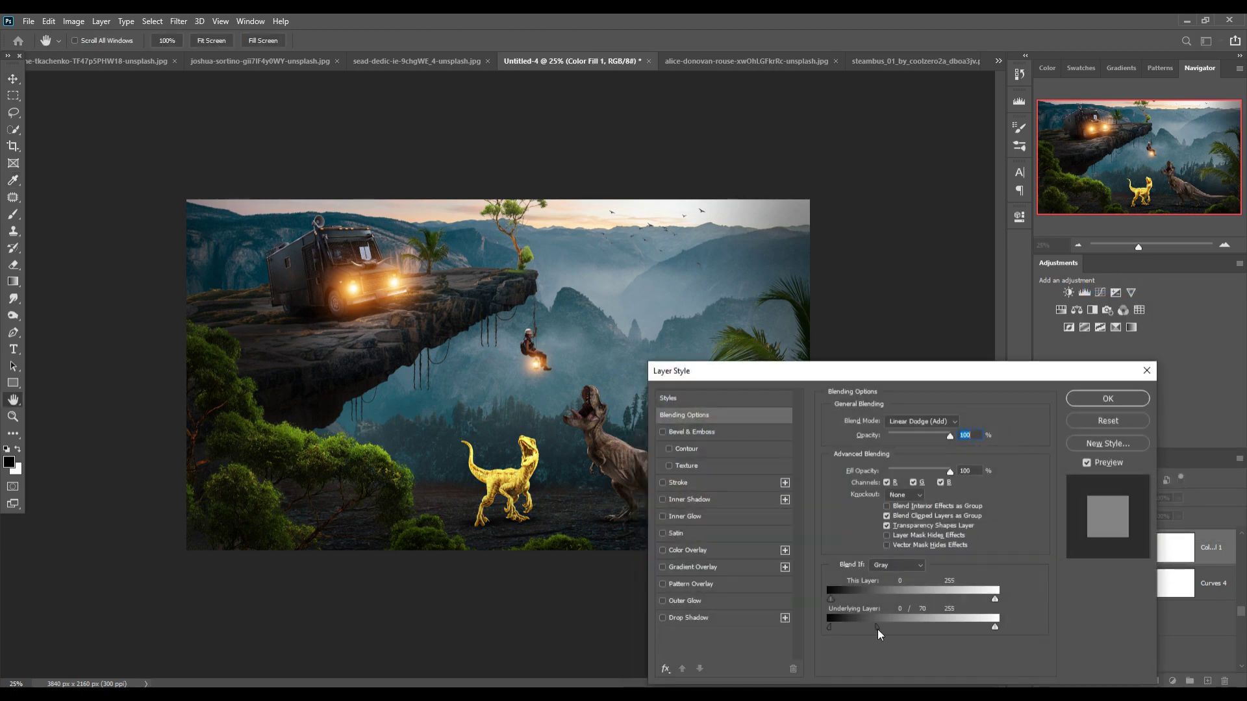
pyautogui.click(1115, 397)
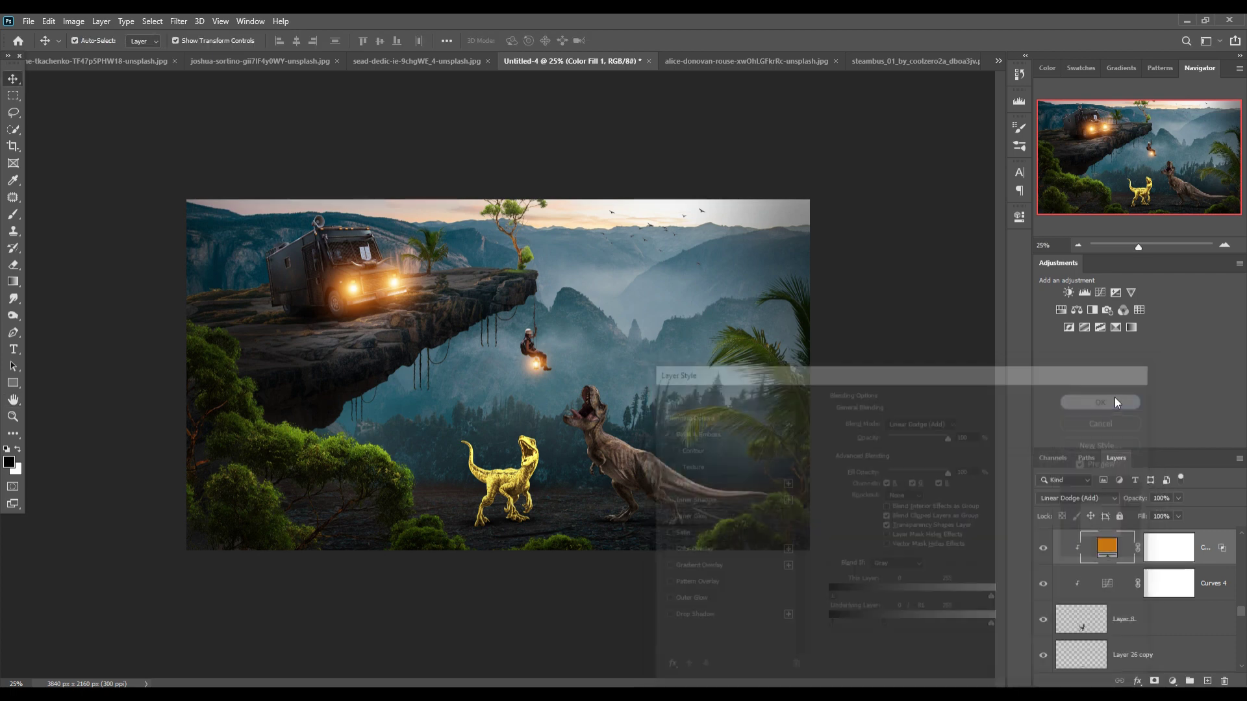
pyautogui.click(1180, 549)
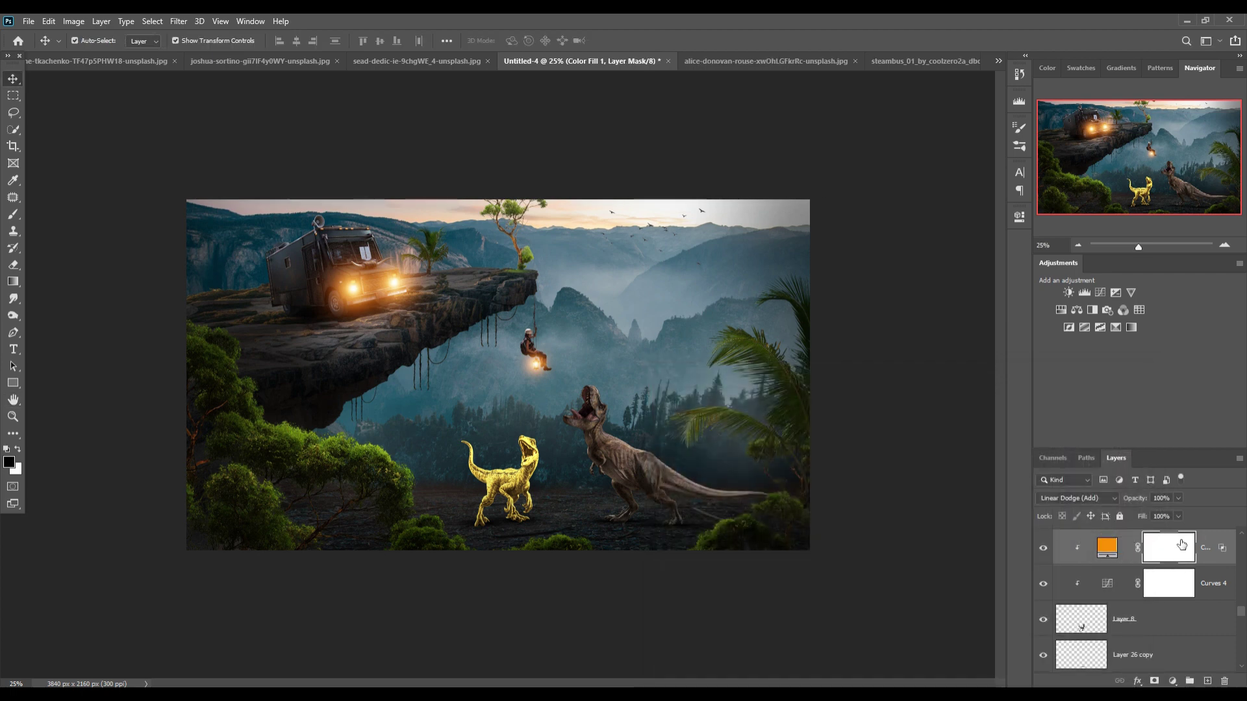
pyautogui.hotkey('ctrl', 'i')
# Brush a low-opacity warm glow along the raptor's head, neck and back ridge
pyautogui.press('b')
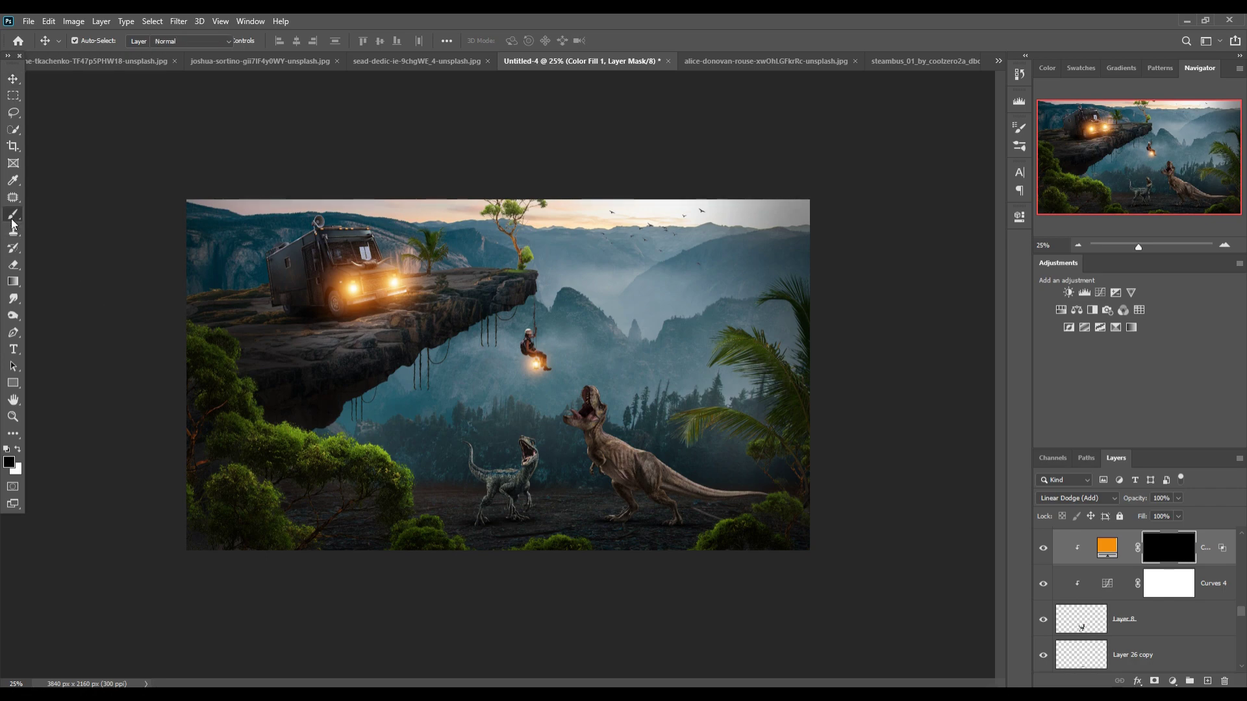
pyautogui.scroll(5, 489, 471)
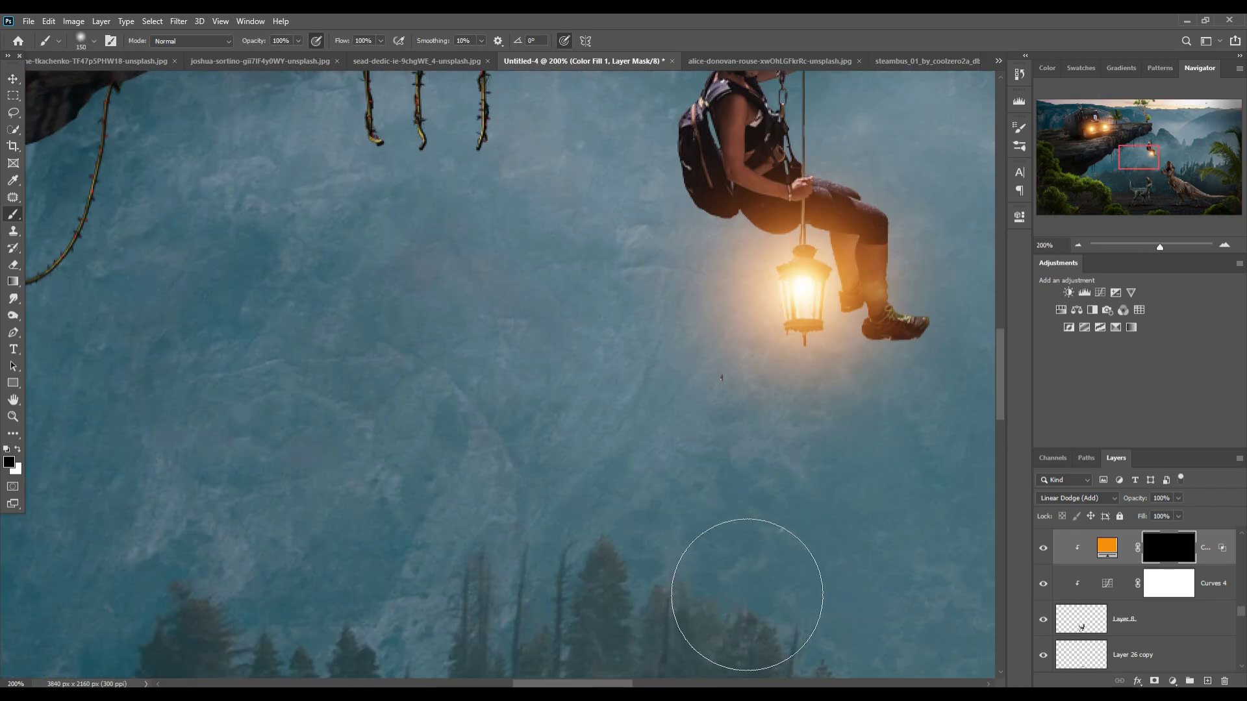
pyautogui.press('[')
pyautogui.press('[')
pyautogui.press('[')
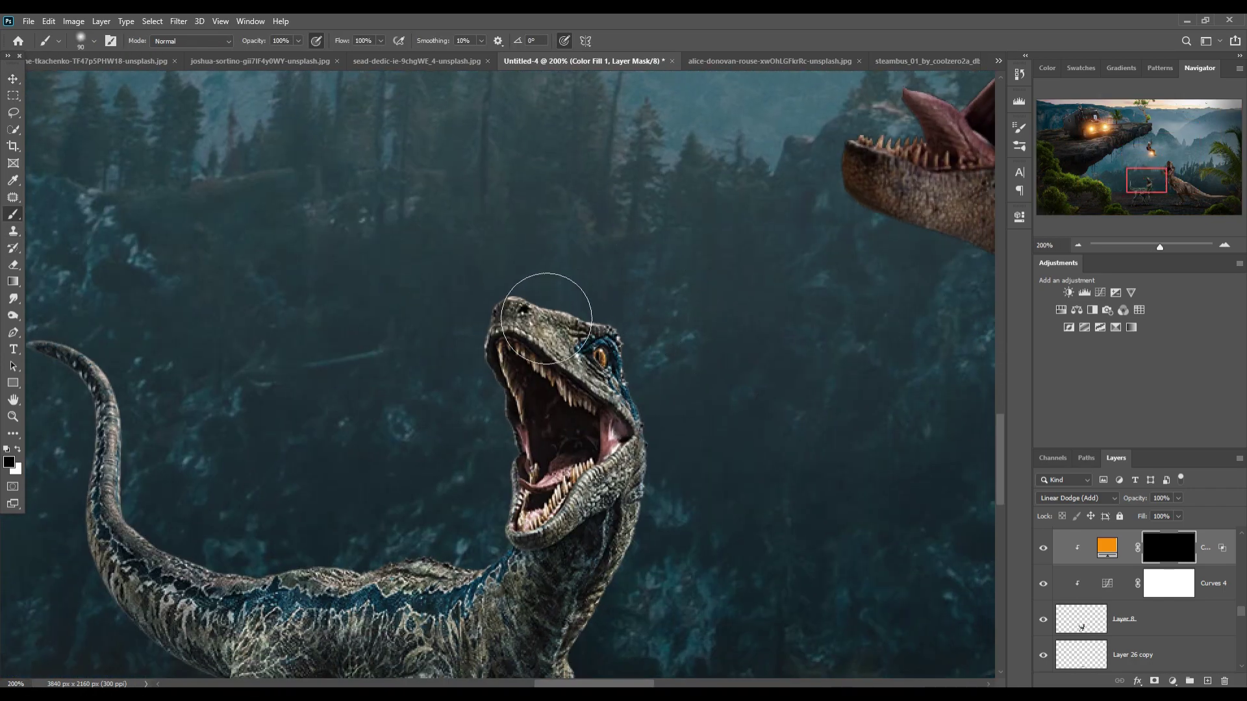
pyautogui.click(298, 40)
pyautogui.moveTo(503, 310); pyautogui.dragTo(585, 318)
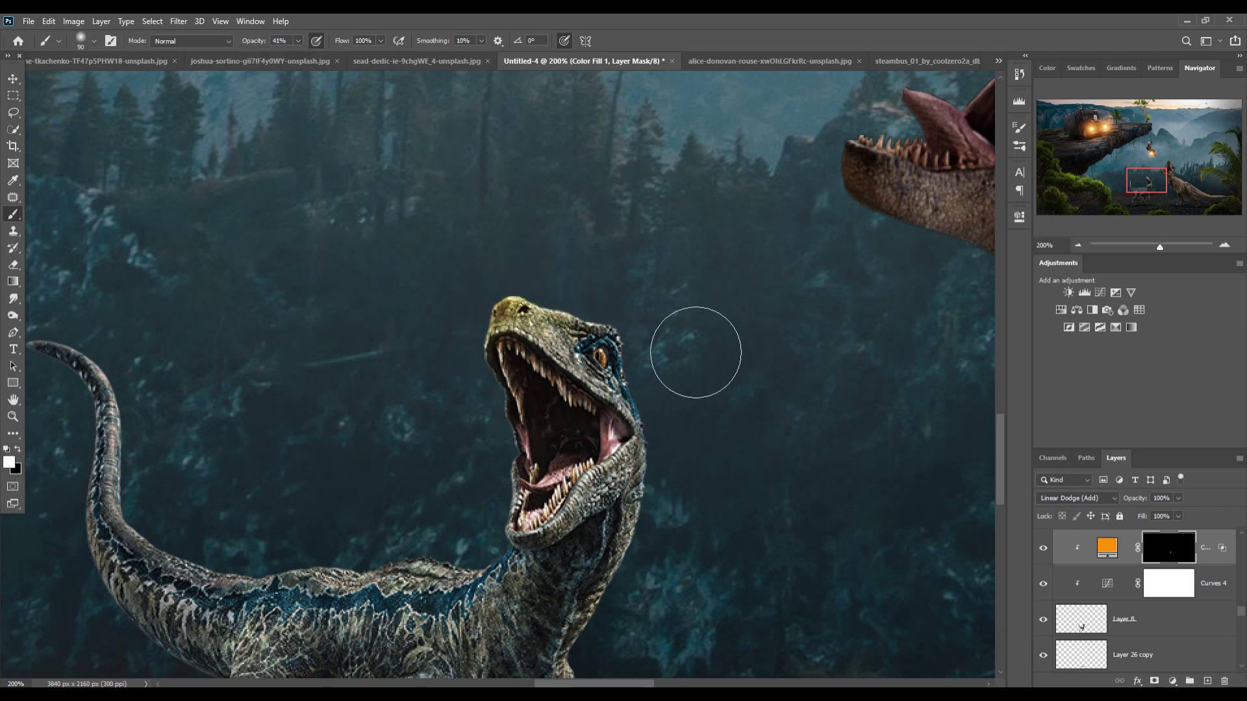
pyautogui.moveTo(683, 348)
pyautogui.mouseDown()
pyautogui.moveTo(656, 661)
pyautogui.moveTo(641, 656)
pyautogui.moveTo(677, 505)
pyautogui.mouseUp()
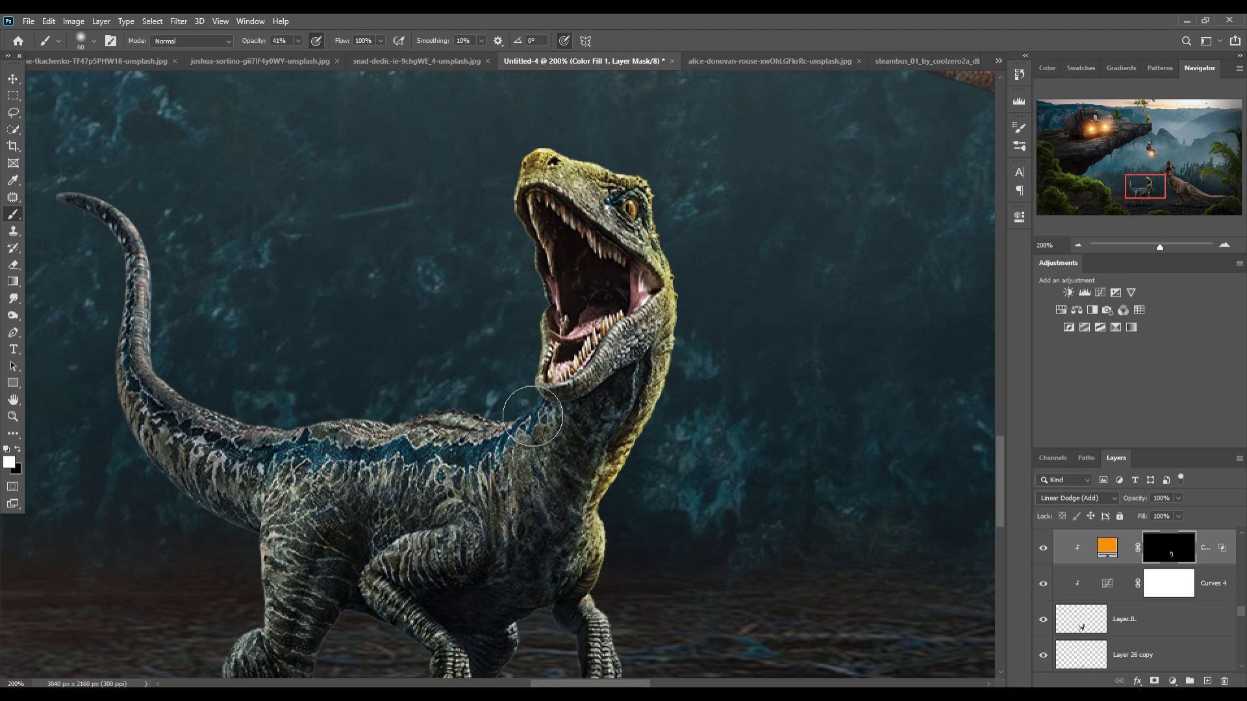
pyautogui.moveTo(532, 416)
pyautogui.mouseDown()
pyautogui.moveTo(449, 430)
pyautogui.moveTo(201, 390)
pyautogui.moveTo(158, 200)
pyautogui.mouseUp()
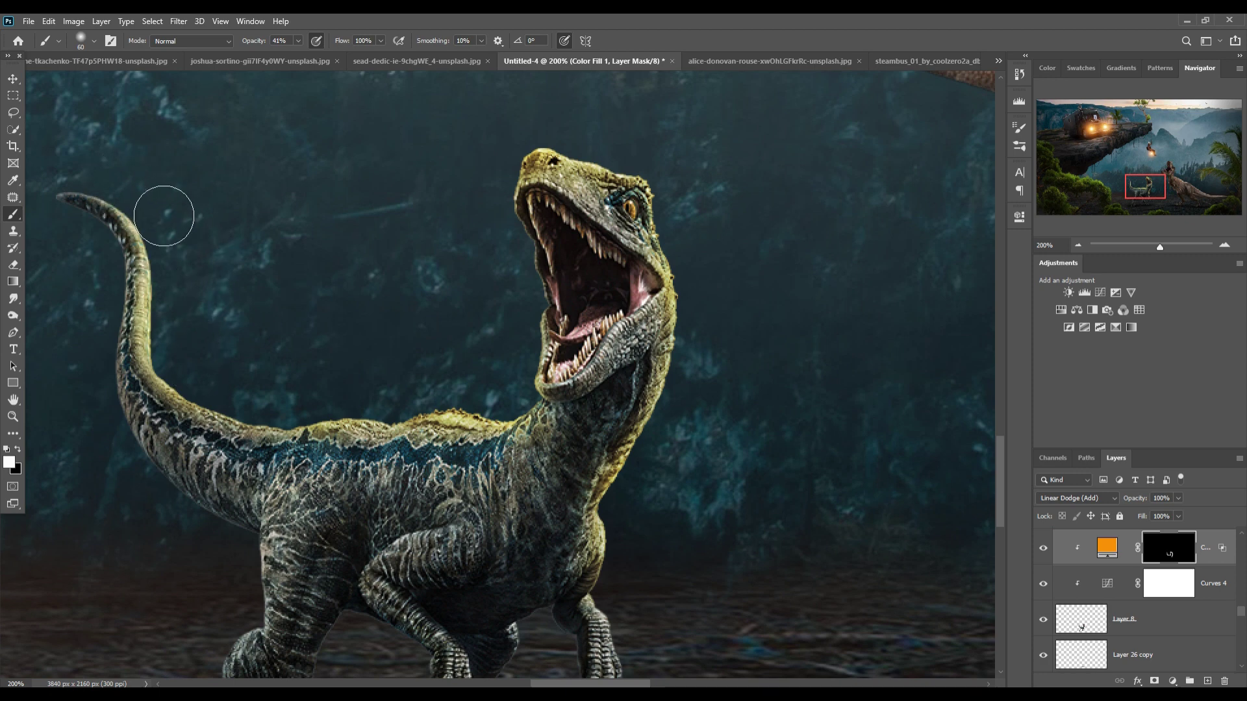
pyautogui.moveTo(333, 442)
pyautogui.mouseDown()
pyautogui.moveTo(273, 432)
pyautogui.moveTo(488, 391)
pyautogui.mouseUp()
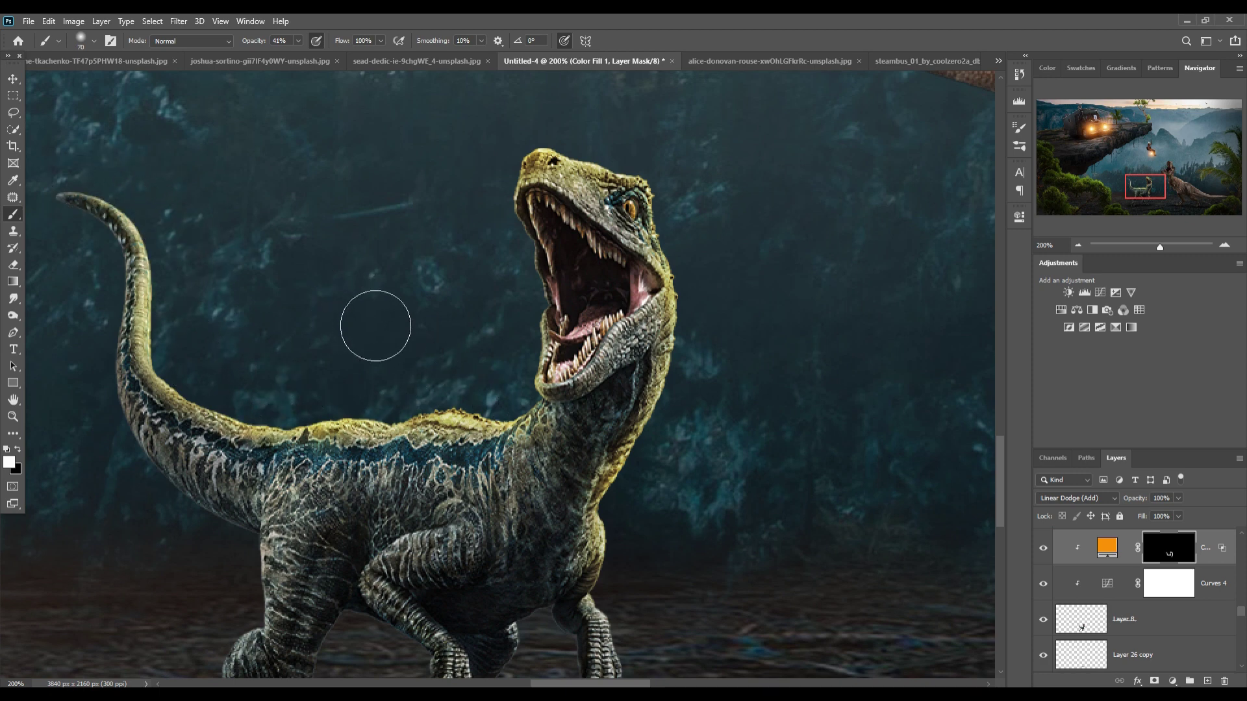
# With a larger brush at 10% opacity, paint soft glow over the raptor's lower body
pyautogui.press(']')
pyautogui.press(']')
pyautogui.press(']')
pyautogui.click(298, 40)
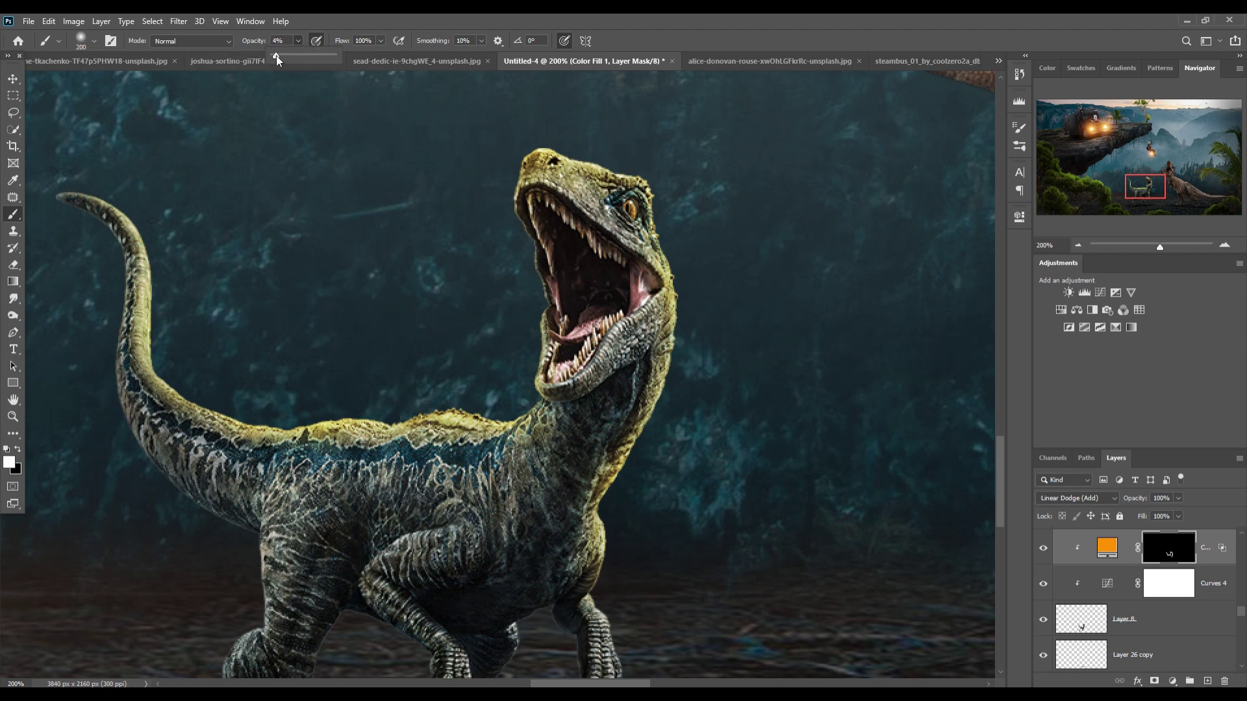
pyautogui.moveTo(276, 58); pyautogui.dragTo(280, 57)
pyautogui.moveTo(418, 543)
pyautogui.mouseDown()
pyautogui.moveTo(440, 556)
pyautogui.moveTo(547, 545)
pyautogui.moveTo(500, 362)
pyautogui.moveTo(353, 334)
pyautogui.moveTo(305, 438)
pyautogui.mouseUp()
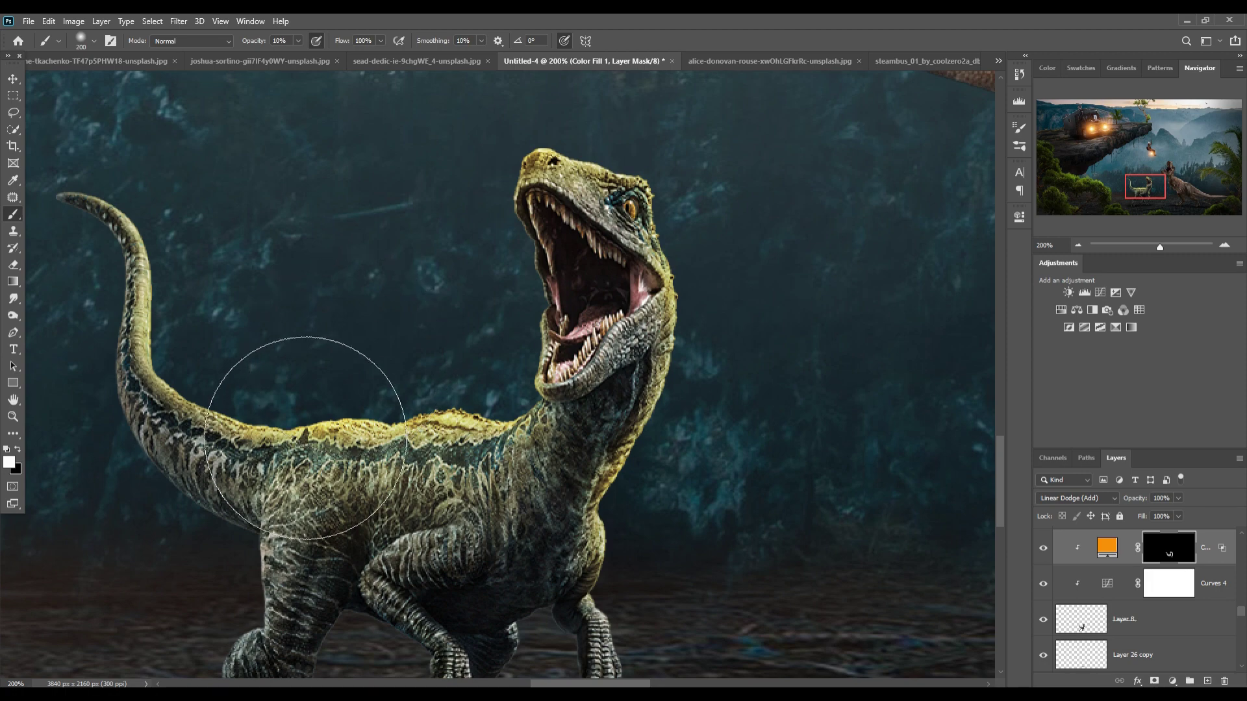
# Select the T-rex layer and add a new Linear Dodge (Add) layer clipped to it
pyautogui.press('v')
pyautogui.moveTo(693, 419); pyautogui.dragTo(221, 433)
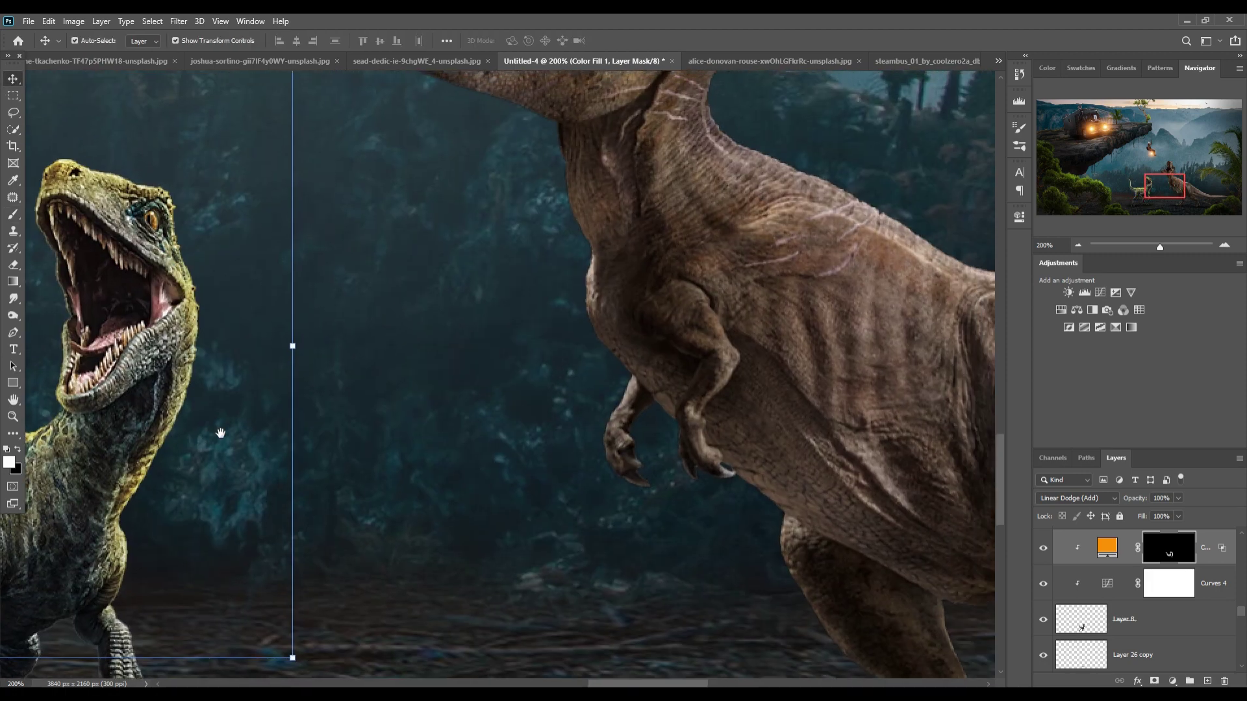
pyautogui.click(694, 239)
pyautogui.moveTo(768, 278); pyautogui.dragTo(601, 512)
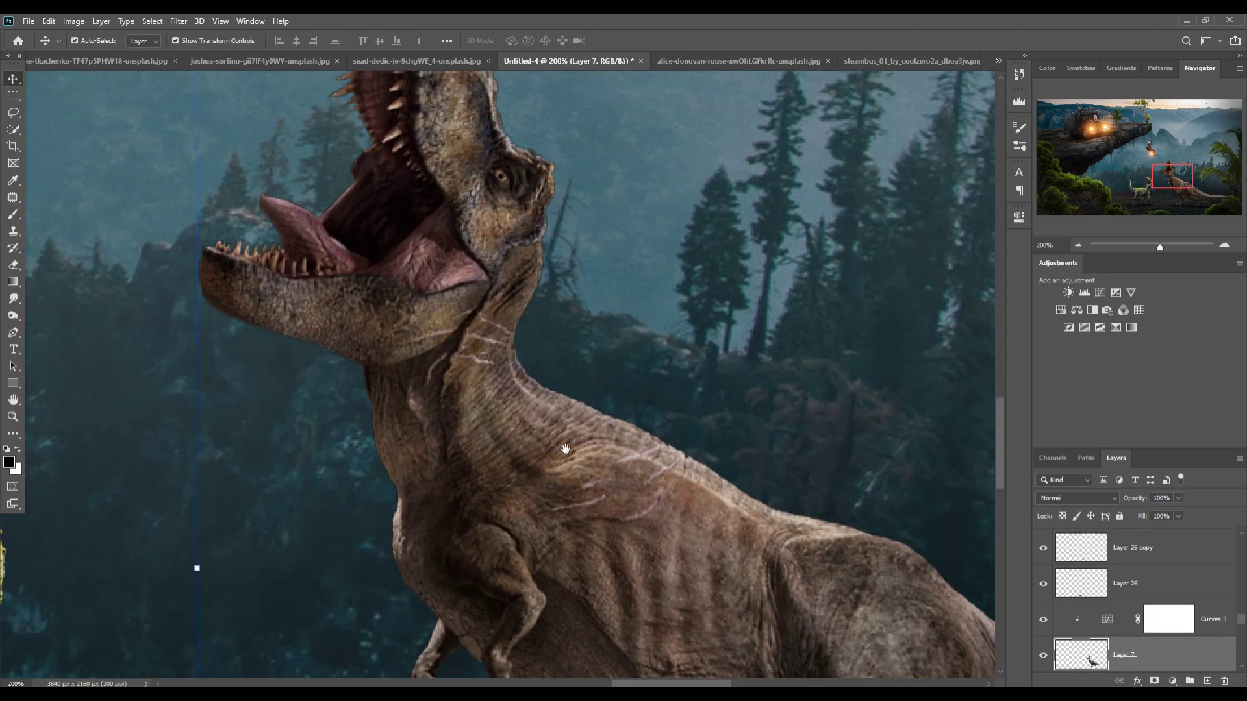
pyautogui.moveTo(565, 449); pyautogui.dragTo(528, 532)
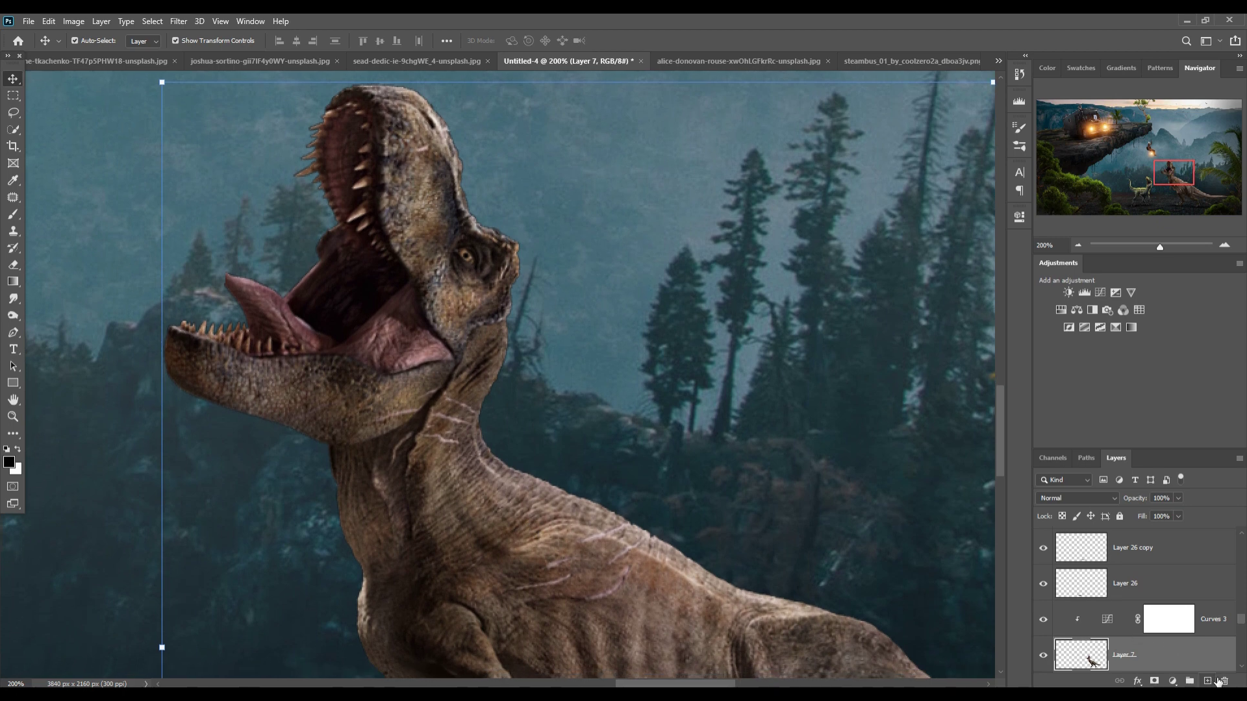
pyautogui.click(1208, 681)
pyautogui.click(1111, 499)
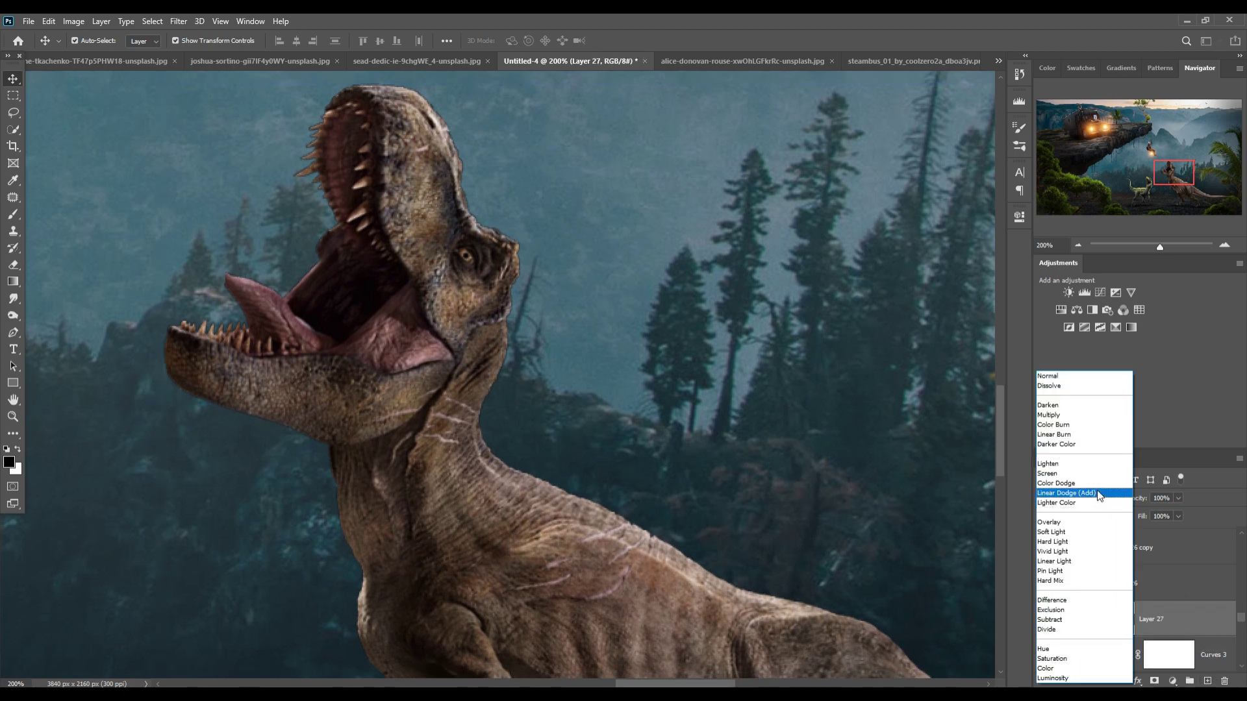
pyautogui.click(1099, 494)
pyautogui.rightClick(1169, 657)
# Create an orange (fd9603) solid colour fill for the T-rex glow
pyautogui.click(1155, 459)
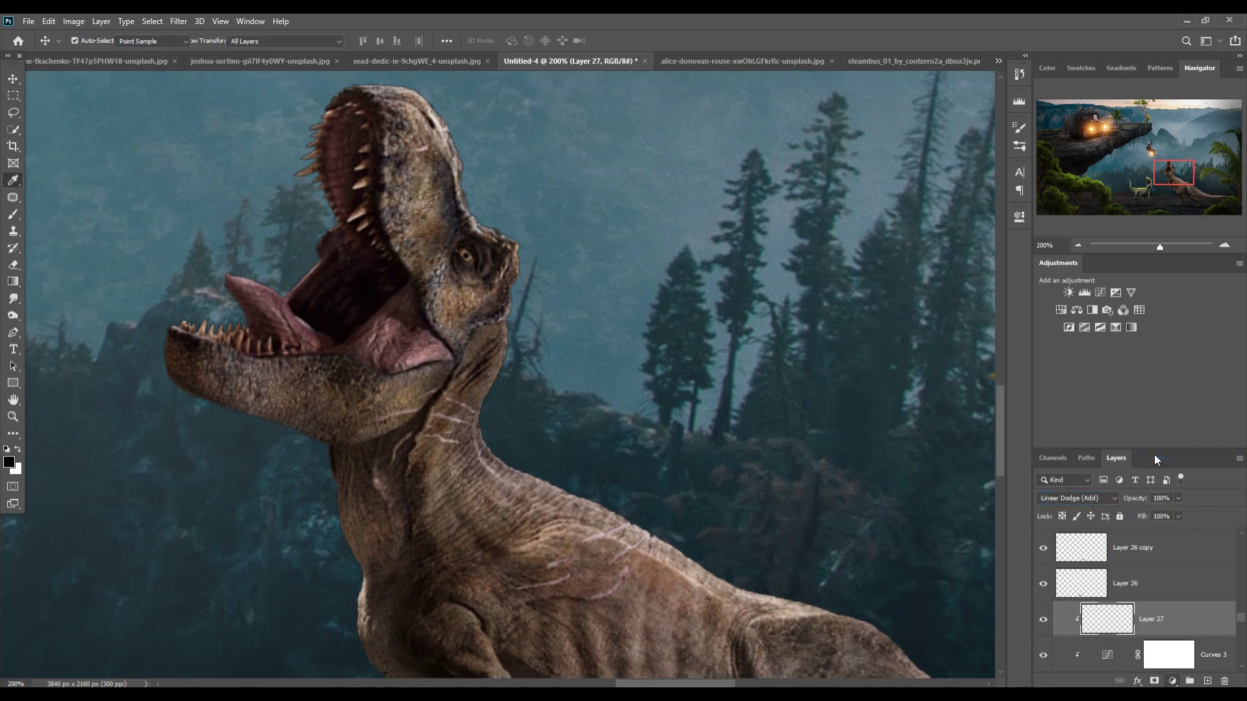
pyautogui.click(803, 472)
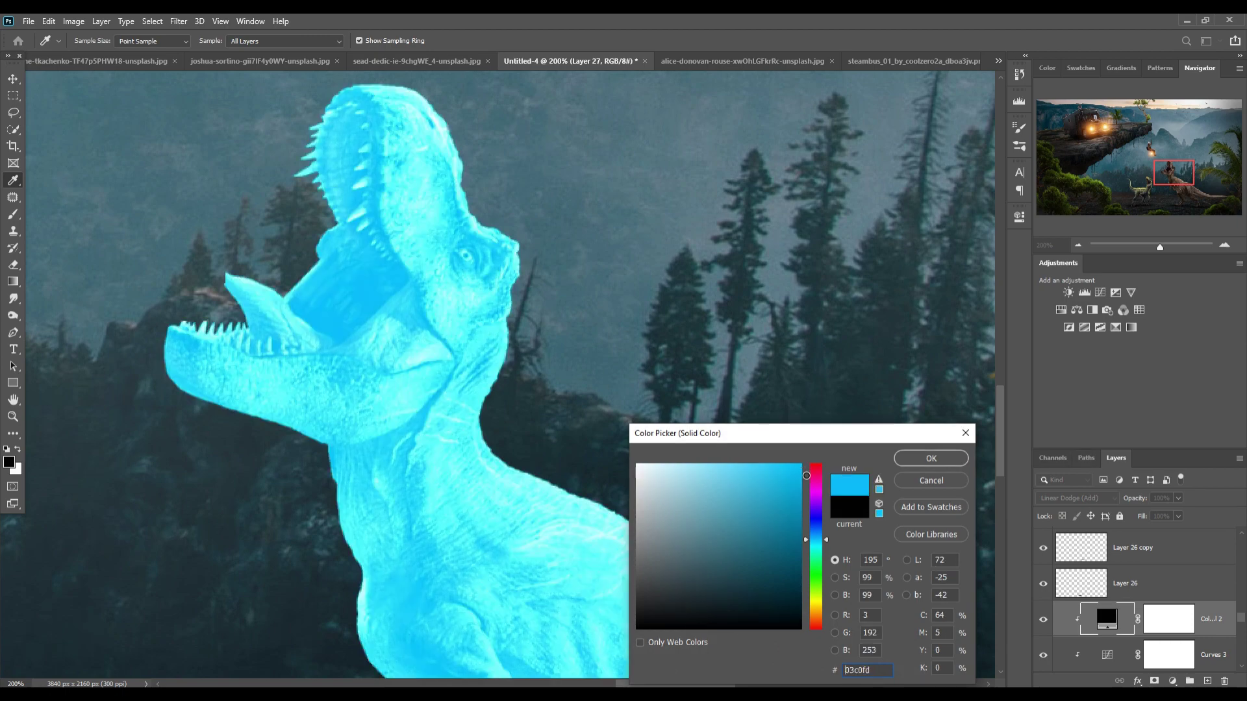
pyautogui.click(820, 614)
pyautogui.click(919, 463)
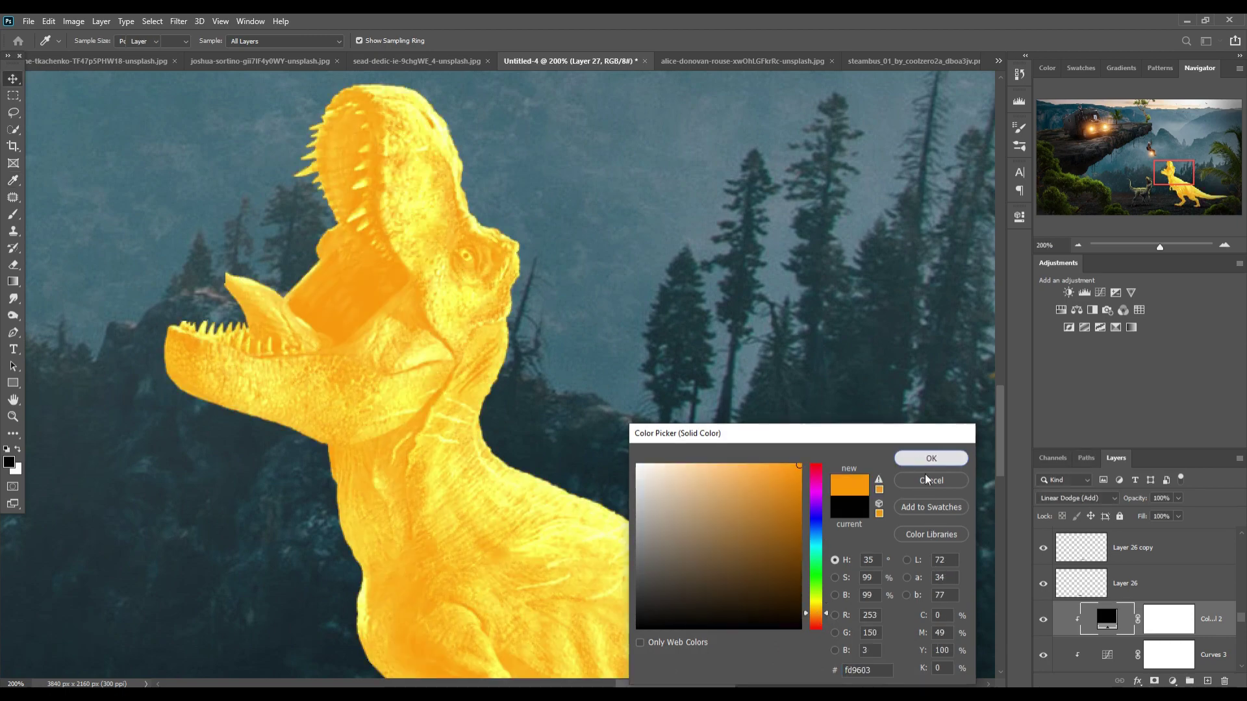
# Limit the fill to the T-rex's brighter tones with Blend If and invert its mask to black
pyautogui.rightClick(1109, 622)
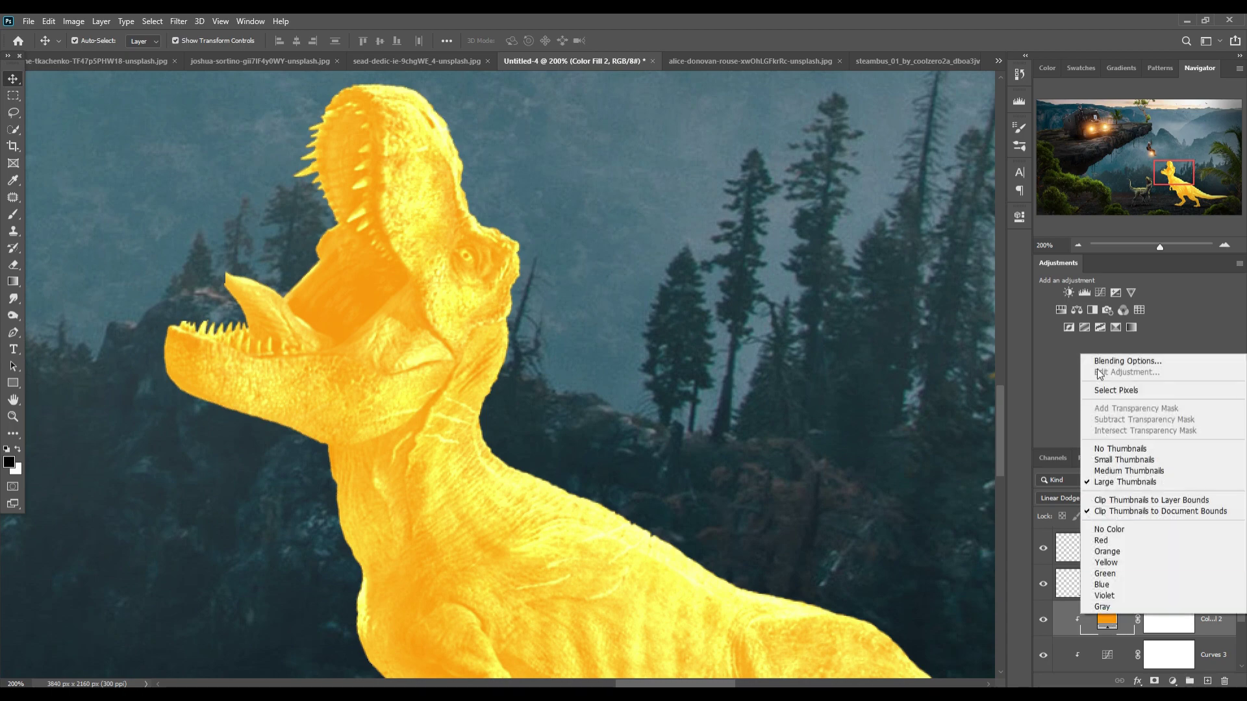
pyautogui.click(1104, 366)
pyautogui.moveTo(831, 627); pyautogui.dragTo(886, 626)
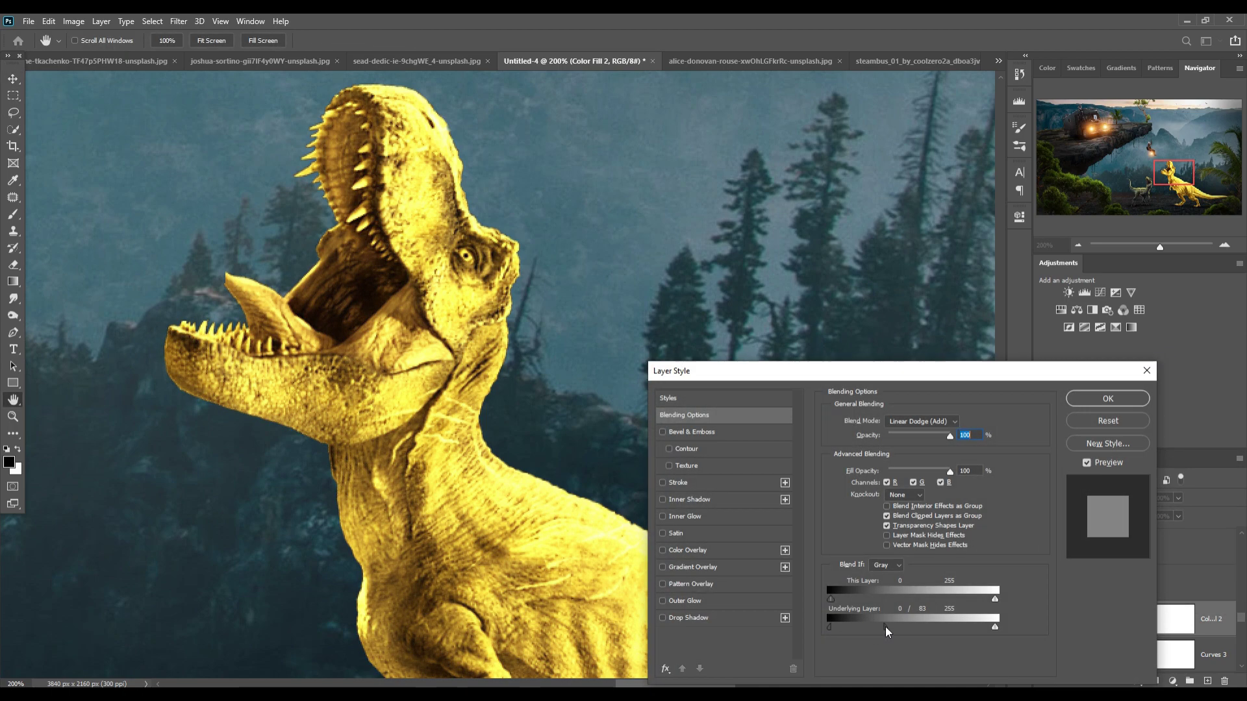
pyautogui.click(1108, 399)
pyautogui.hotkey('ctrl', 'i')
# Paint warm rim glow on the T-rex's lower jaw, neck, shoulder and back
pyautogui.click(13, 215)
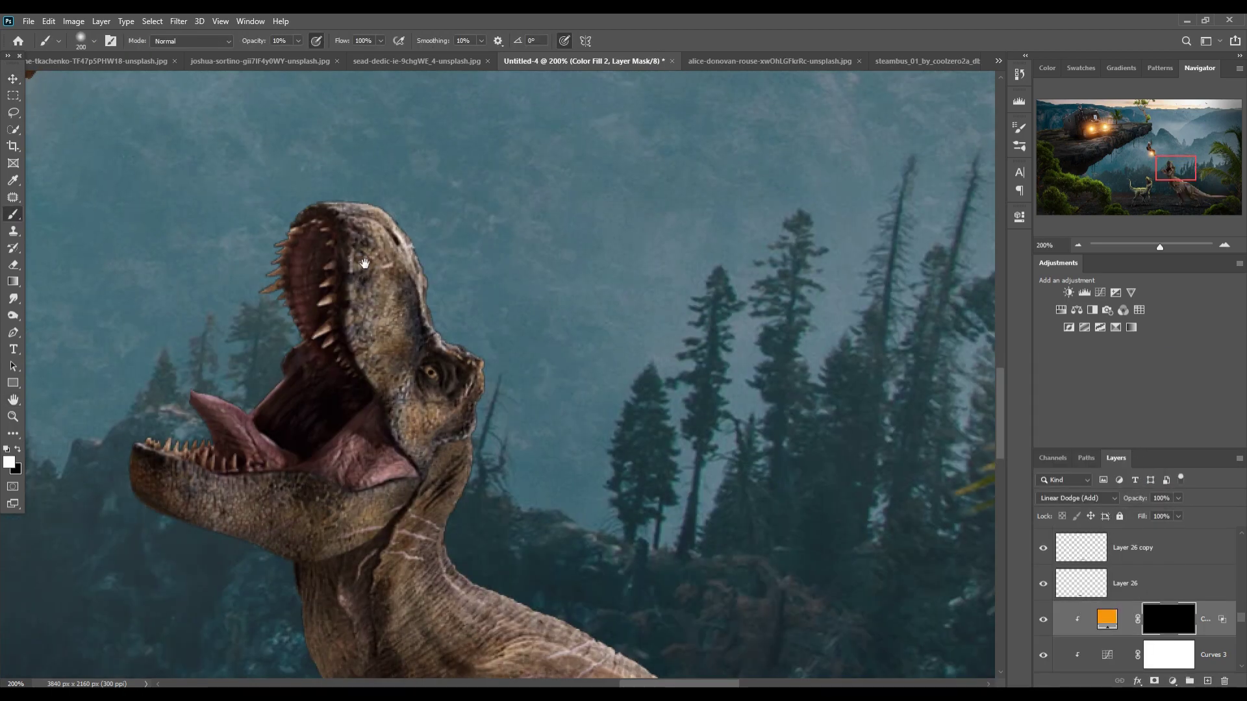
pyautogui.click(292, 266)
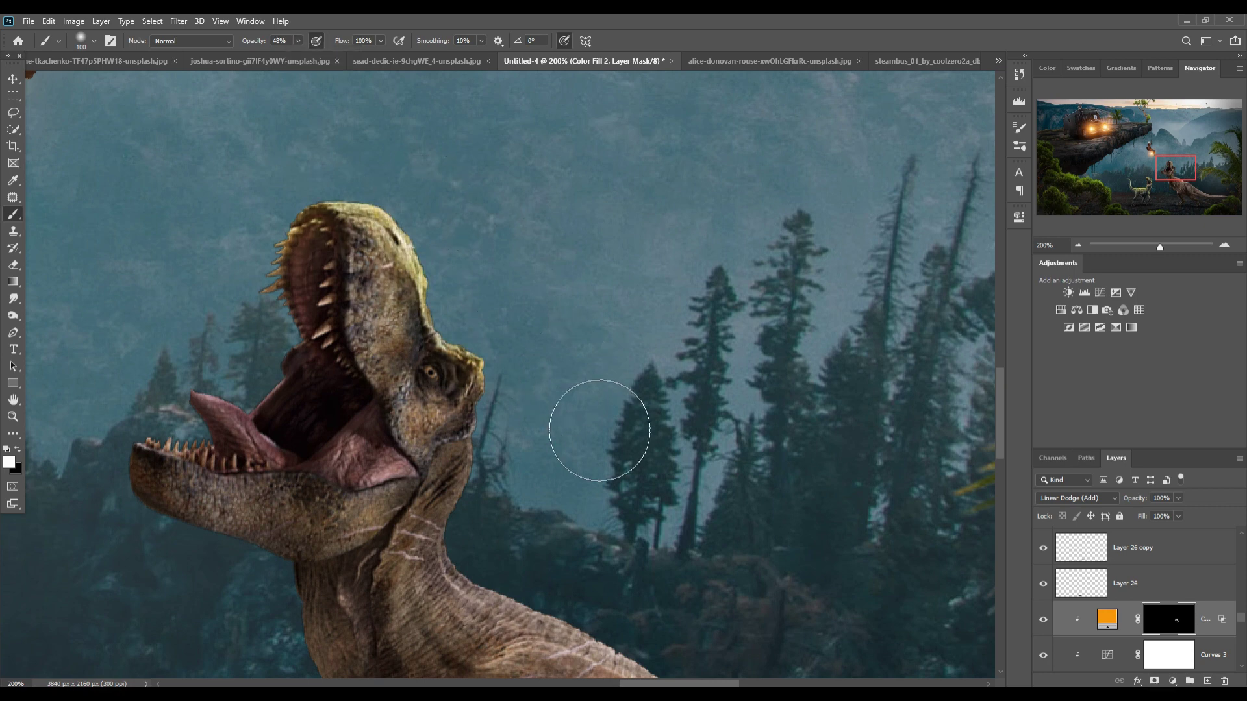
pyautogui.moveTo(598, 431)
pyautogui.mouseDown()
pyautogui.moveTo(548, 593)
pyautogui.moveTo(585, 598)
pyautogui.mouseUp()
pyautogui.moveTo(284, 420)
pyautogui.mouseDown()
pyautogui.moveTo(163, 468)
pyautogui.moveTo(214, 520)
pyautogui.mouseUp()
pyautogui.press('[')
pyautogui.press('[')
pyautogui.press('[')
pyautogui.moveTo(583, 584)
pyautogui.mouseDown()
pyautogui.moveTo(412, 329)
pyautogui.moveTo(905, 645)
pyautogui.moveTo(699, 454)
pyautogui.moveTo(845, 513)
pyautogui.moveTo(679, 449)
pyautogui.moveTo(479, 417)
pyautogui.moveTo(752, 473)
pyautogui.mouseUp()
pyautogui.press(']')
pyautogui.press(']')
pyautogui.press(']')
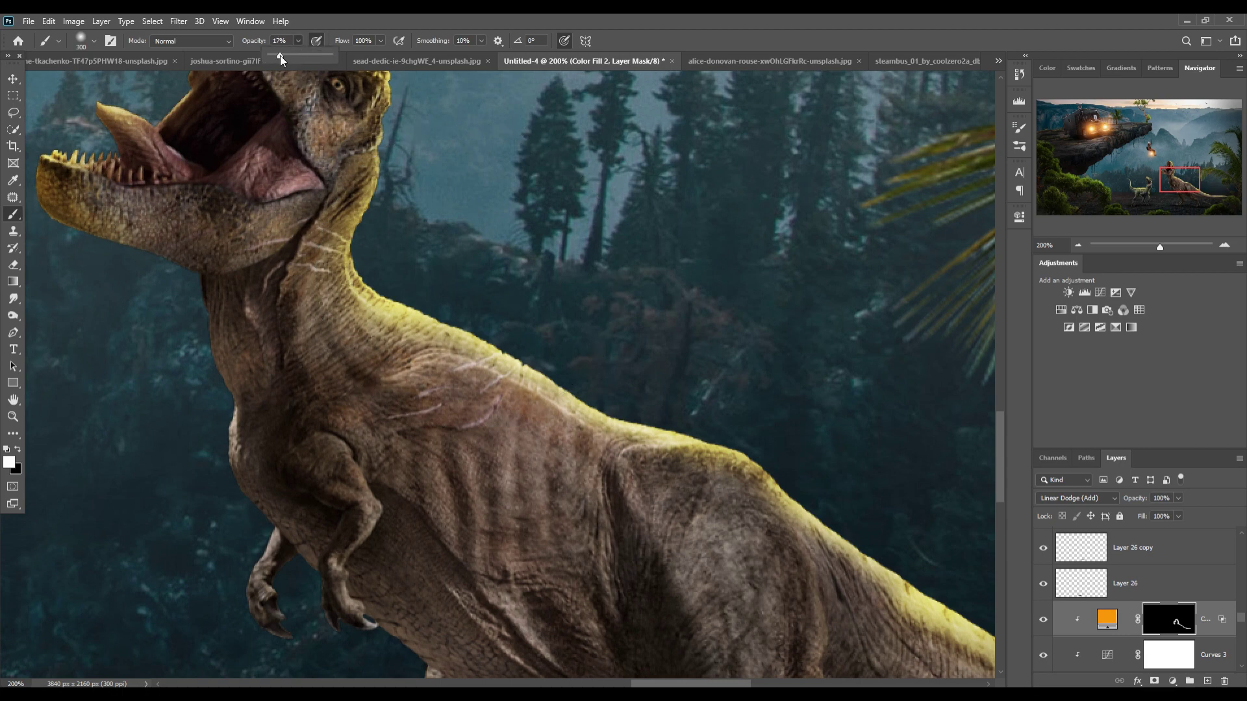
pyautogui.moveTo(422, 351)
pyautogui.mouseDown()
pyautogui.moveTo(890, 559)
pyautogui.moveTo(886, 529)
pyautogui.mouseUp()
# Zoom out to the whole scene and add a new layer above the cliff
pyautogui.click(12, 79)
pyautogui.hotkey('ctrl', '-')
pyautogui.hotkey('ctrl', '-')
pyautogui.hotkey('ctrl', '-')
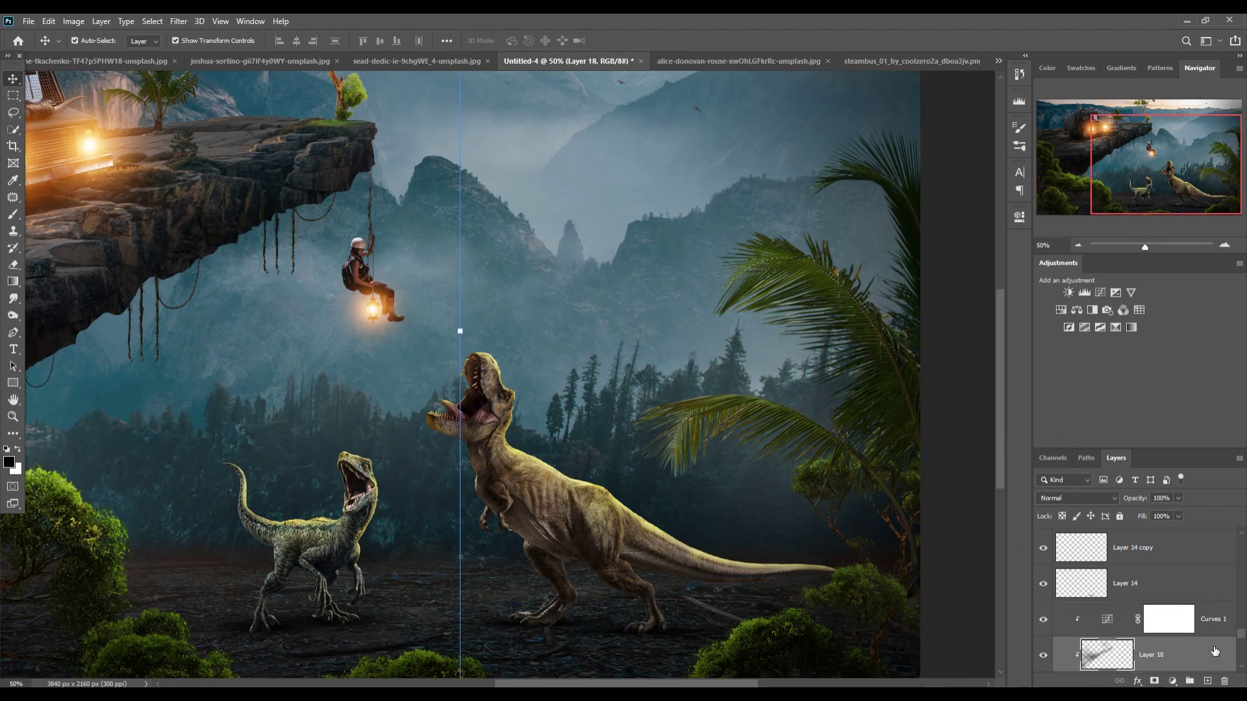
pyautogui.click(1207, 680)
pyautogui.click(1093, 497)
pyautogui.click(1173, 681)
# Add a Linear Dodge solid colour fill on the cliff, limited to its brighter tones via Blend If
pyautogui.click(1169, 479)
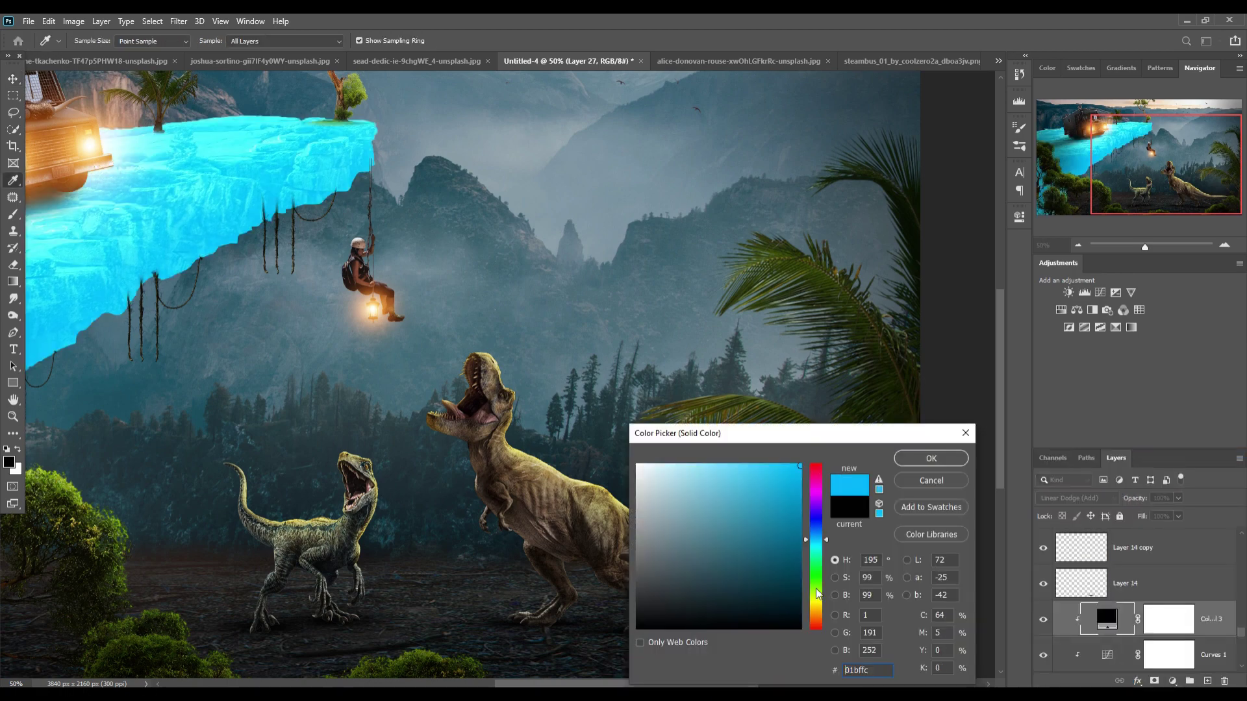
pyautogui.click(927, 454)
pyautogui.doubleClick(1225, 627)
pyautogui.moveTo(843, 627); pyautogui.dragTo(870, 628)
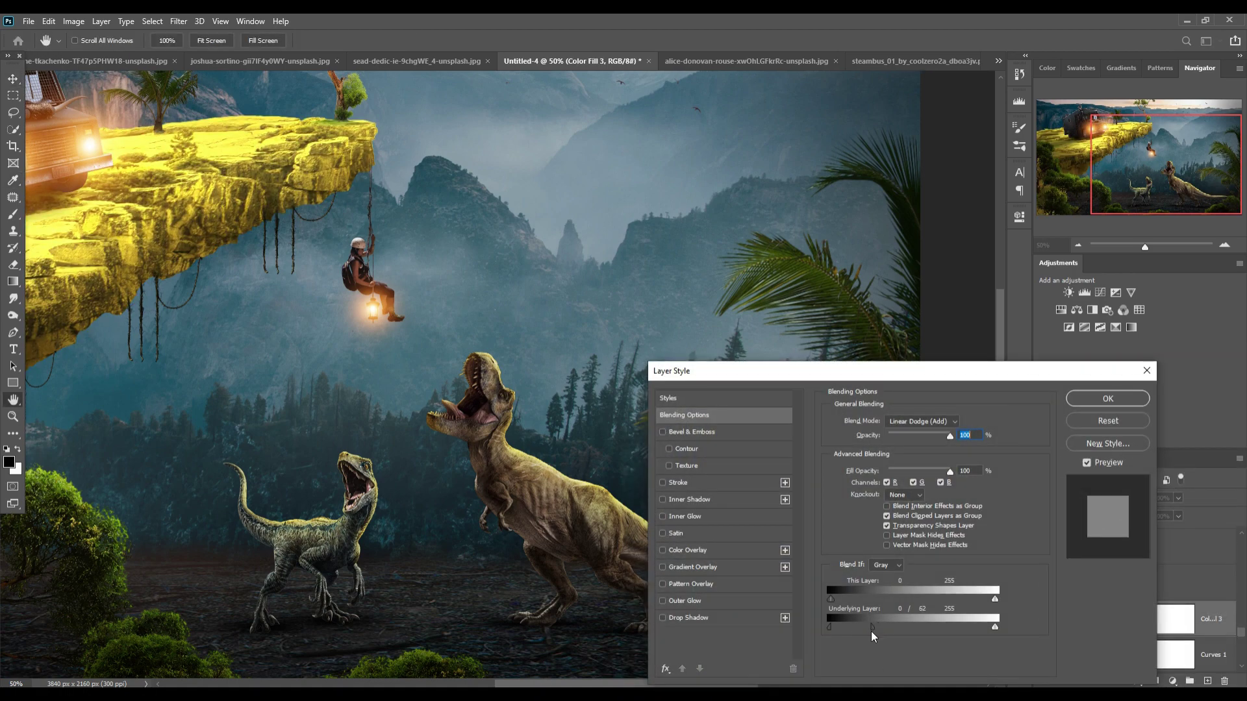
pyautogui.click(1108, 399)
# Make the cliff fill orange, invert its mask, and paint glow onto the rock
pyautogui.doubleClick(1108, 619)
pyautogui.click(816, 613)
pyautogui.press('Return')
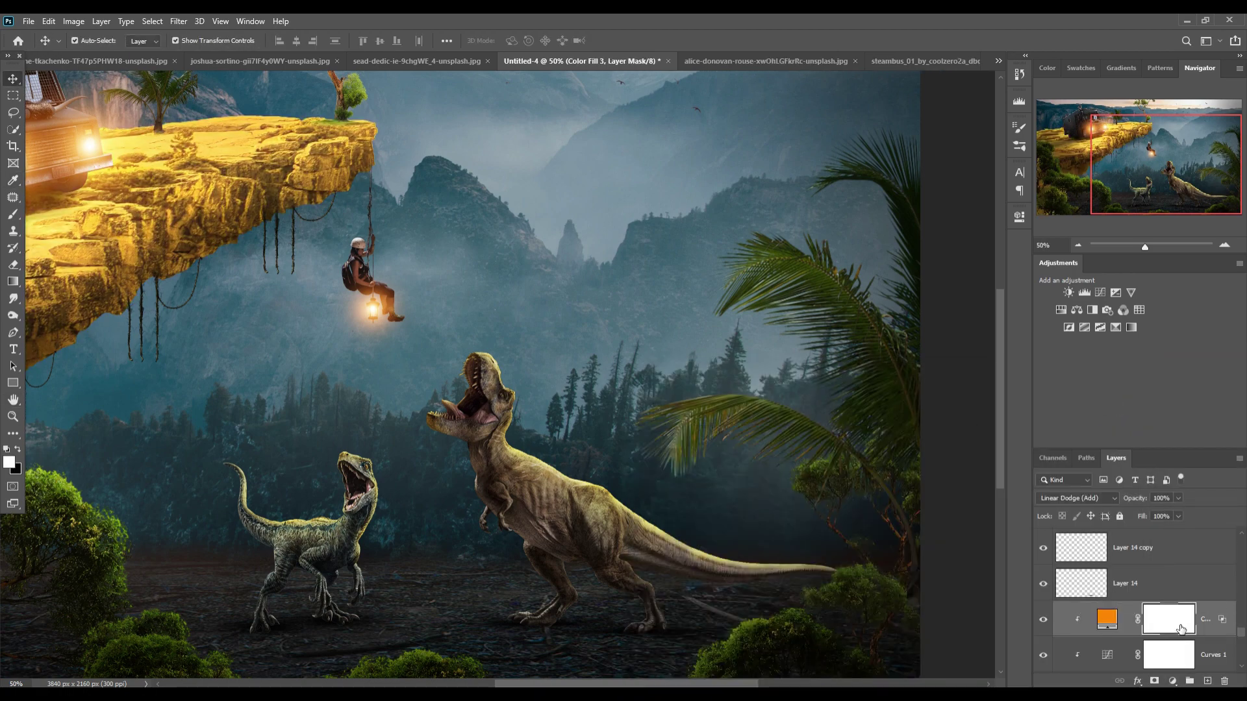
pyautogui.hotkey('ctrl', 'i')
pyautogui.press('b')
pyautogui.moveTo(397, 210)
pyautogui.mouseDown()
pyautogui.moveTo(315, 247)
pyautogui.moveTo(196, 338)
pyautogui.mouseUp()
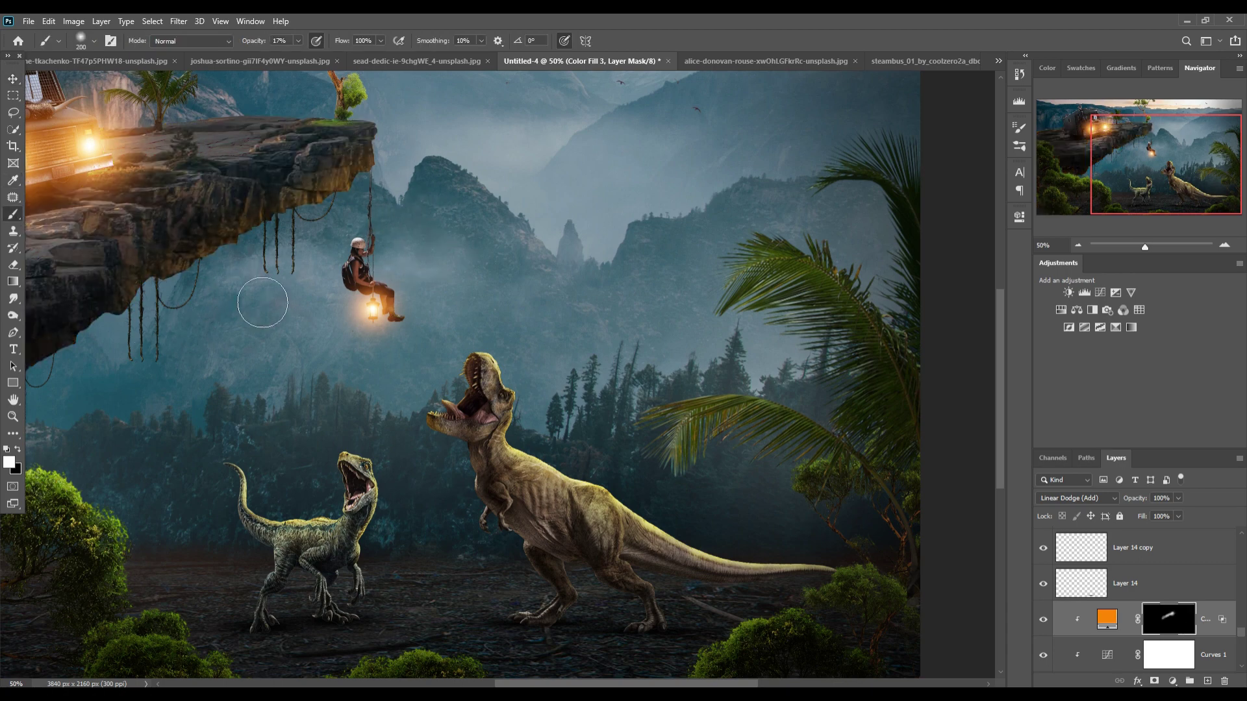
# Add a new layer clipped to the T-rex and set brush opacity to 5%
pyautogui.hotkey('ctrl', '-')
pyautogui.hotkey('ctrl', '-')
pyautogui.press('v')
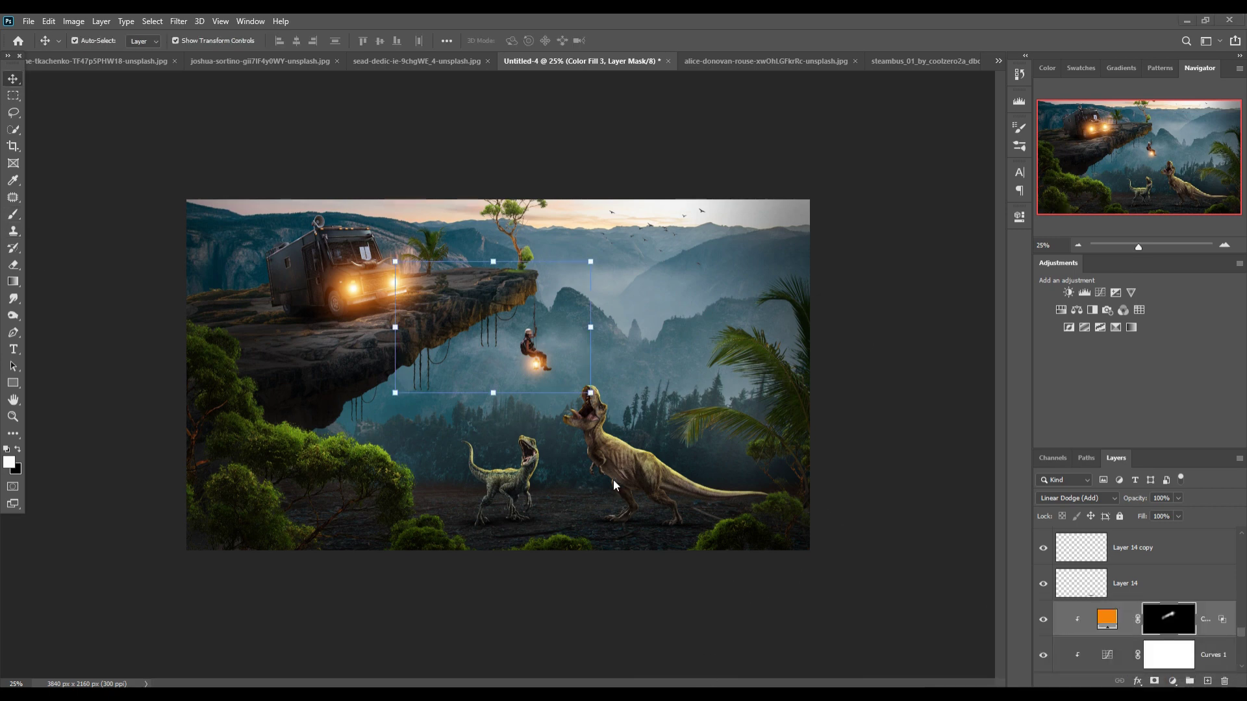
pyautogui.click(617, 465)
pyautogui.click(1207, 681)
pyautogui.press('b')
pyautogui.moveTo(298, 40); pyautogui.dragTo(292, 59)
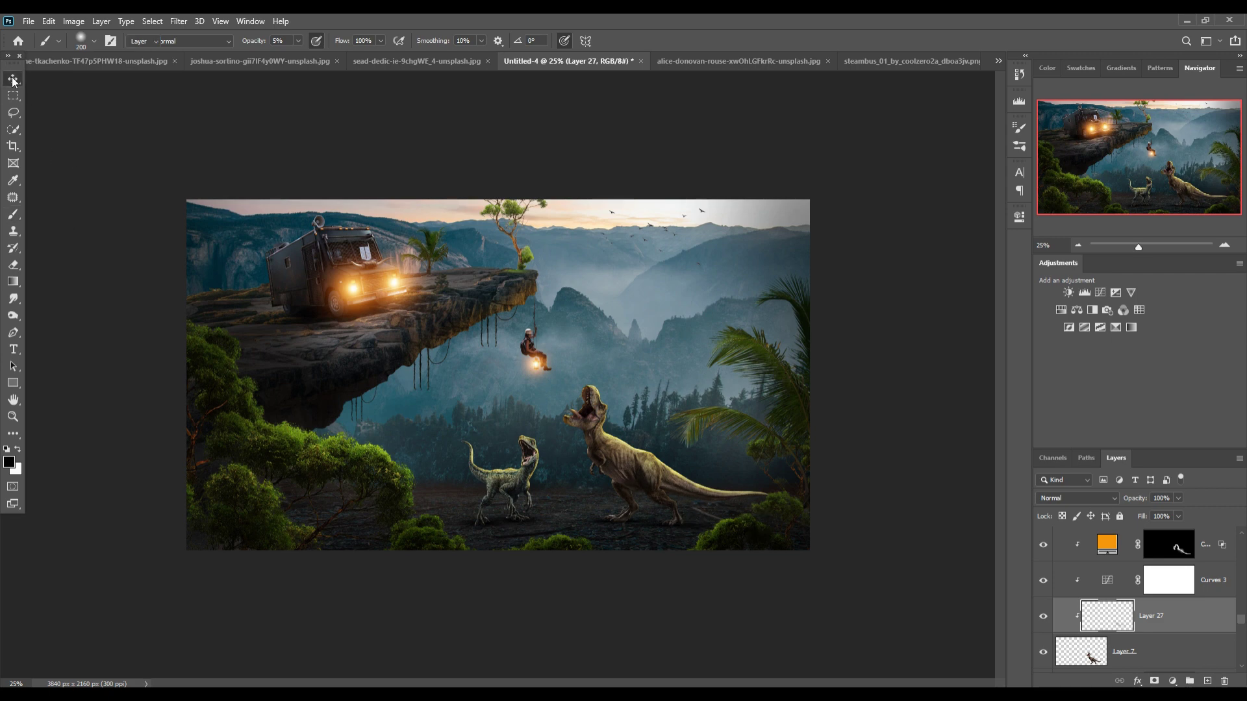
# Add an empty layer clipped to the raptor
pyautogui.click(504, 478)
pyautogui.hotkey('ctrl', 'shift', 'alt', 'n')
pyautogui.press('b')
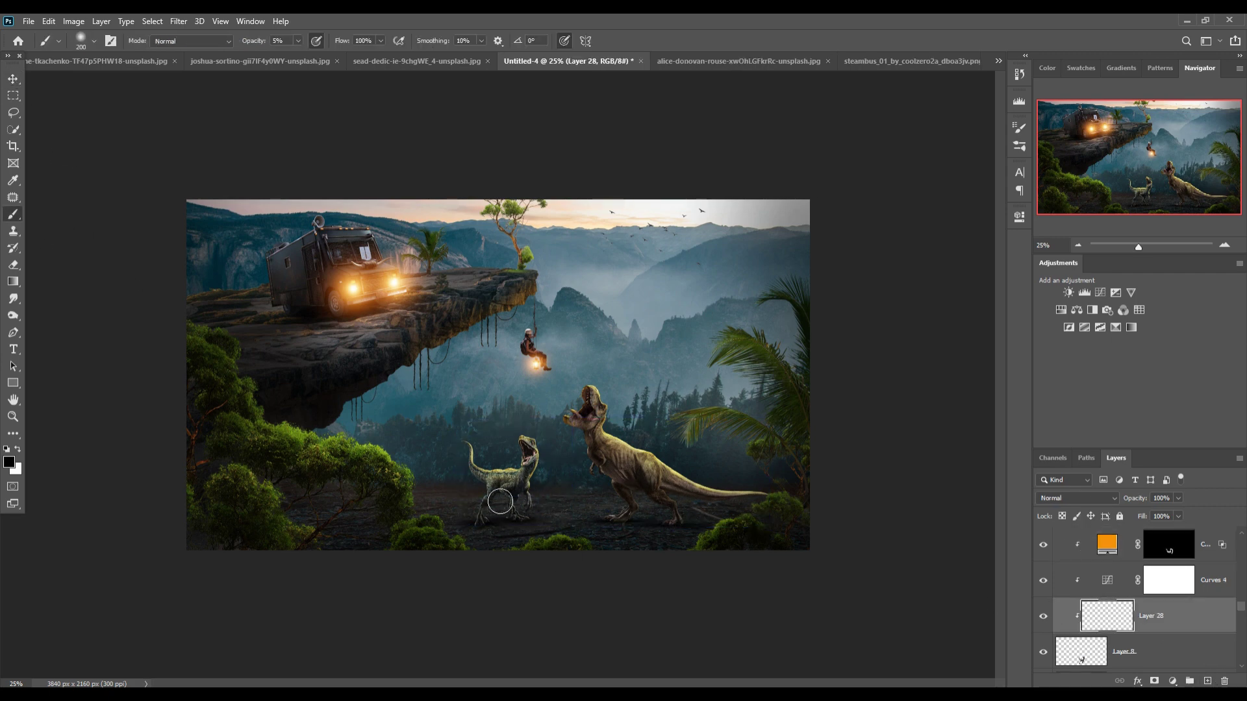
pyautogui.press('v')
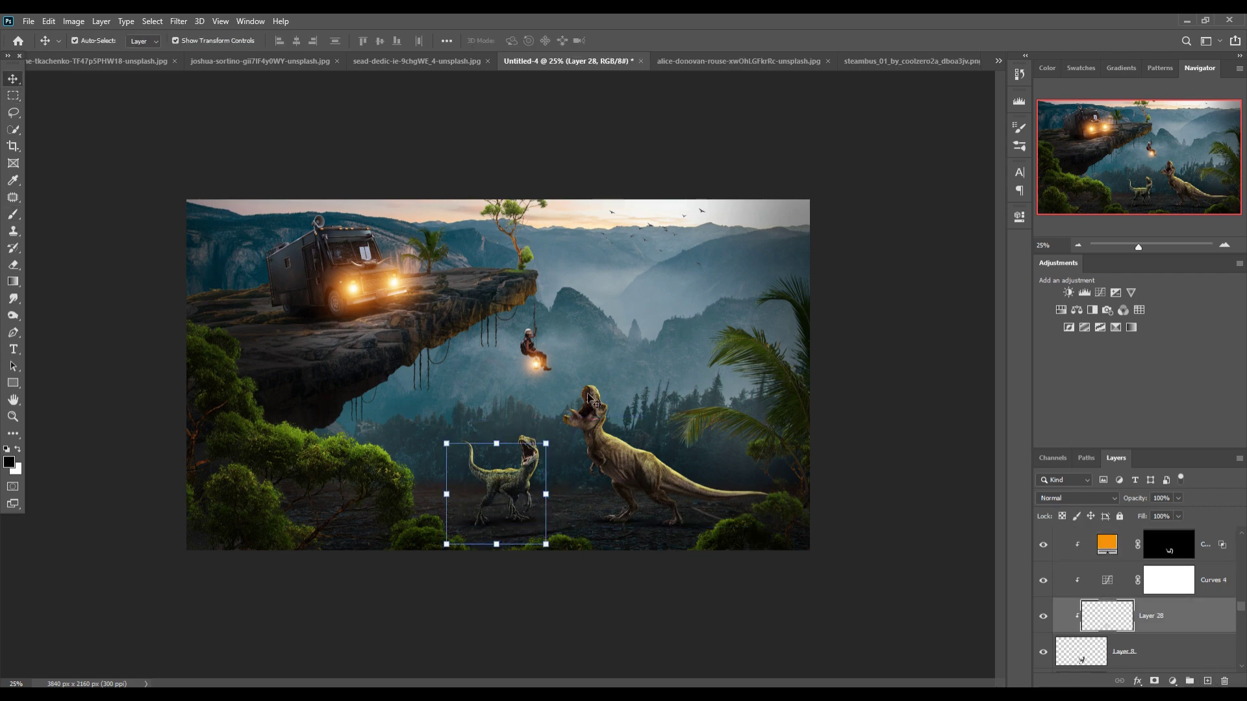
pyautogui.hotkey('ctrl', 'shift', 'alt', 'n')
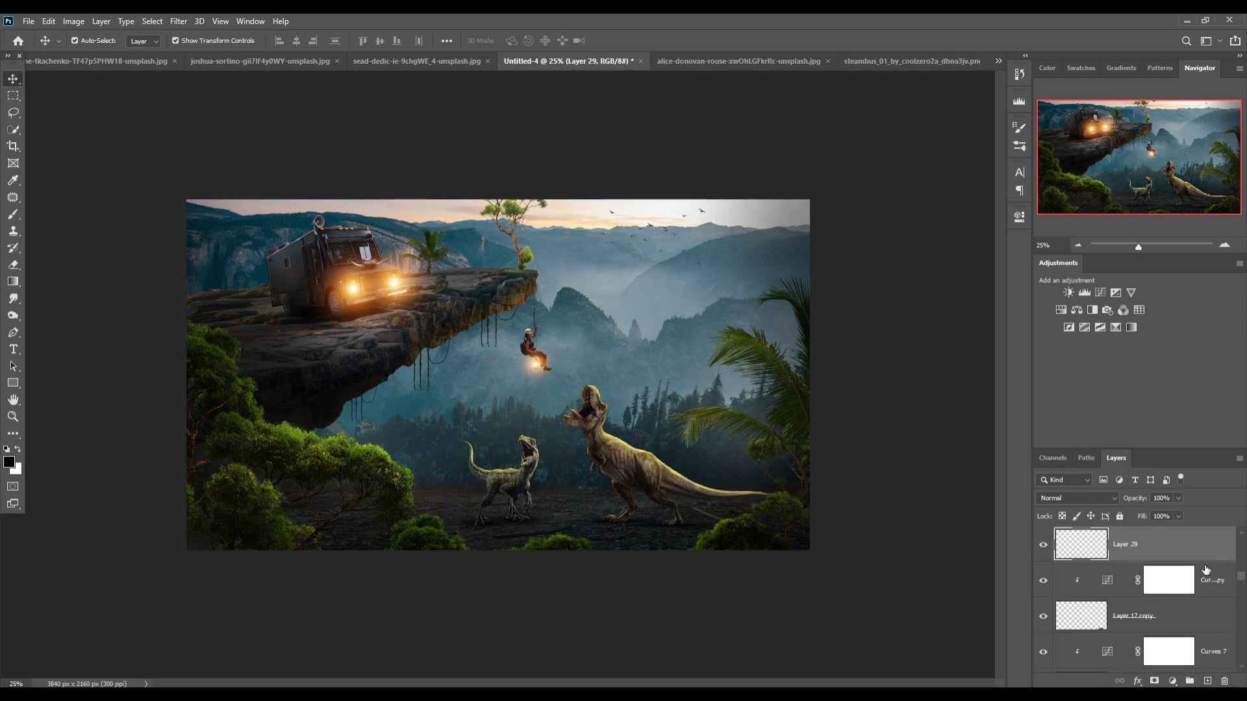
# Add a new layer above the ground's Layer 6, set its blend mode, and start a solid colour fill
pyautogui.scroll(5, 1127, 617)
pyautogui.click(1126, 621)
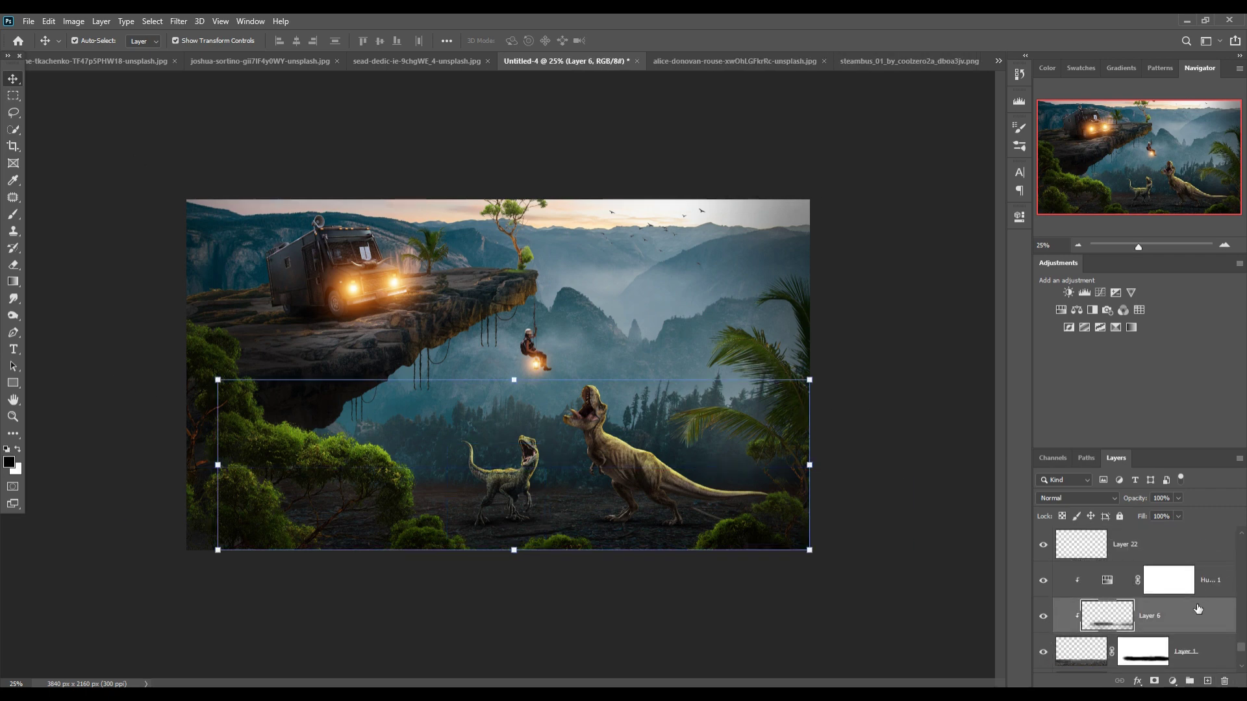
pyautogui.hotkey('ctrl', 'shift', 'alt', 'n')
pyautogui.click(1079, 498)
pyautogui.click(1049, 523)
pyautogui.click(1173, 680)
# Clip the colour fill to the ground and set it to yellow
pyautogui.click(1114, 455)
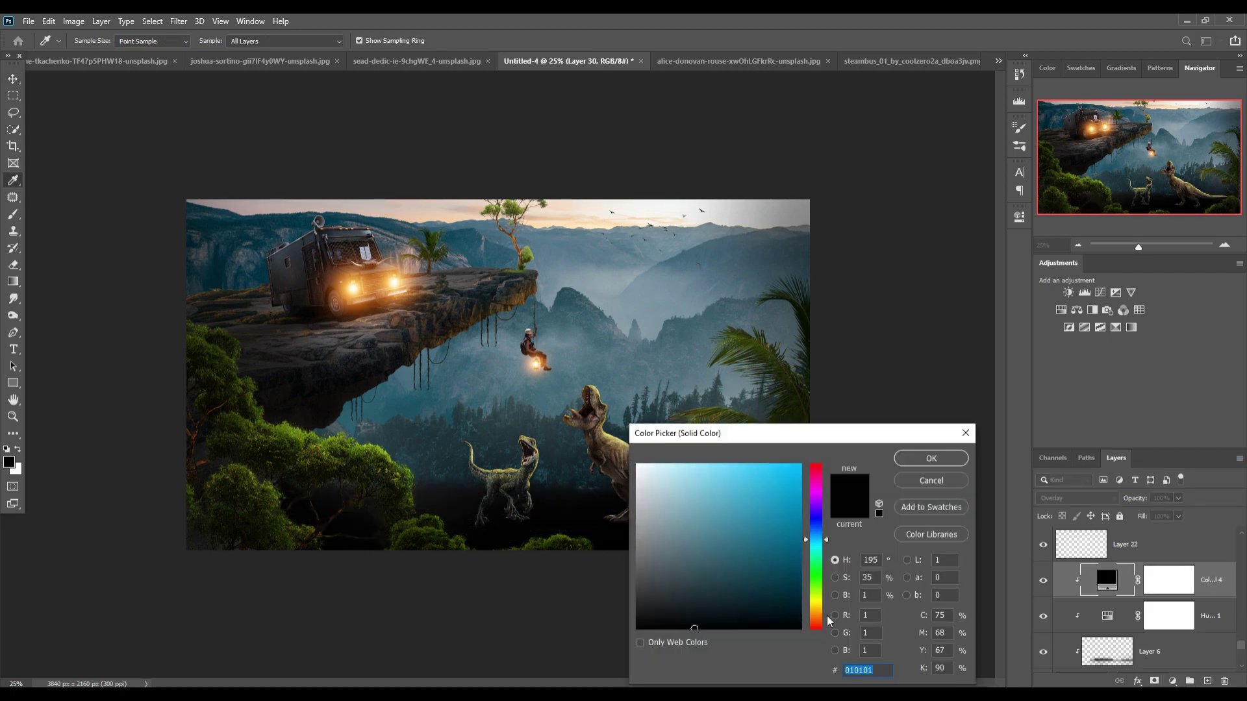
pyautogui.click(819, 620)
pyautogui.moveTo(820, 622); pyautogui.dragTo(820, 604)
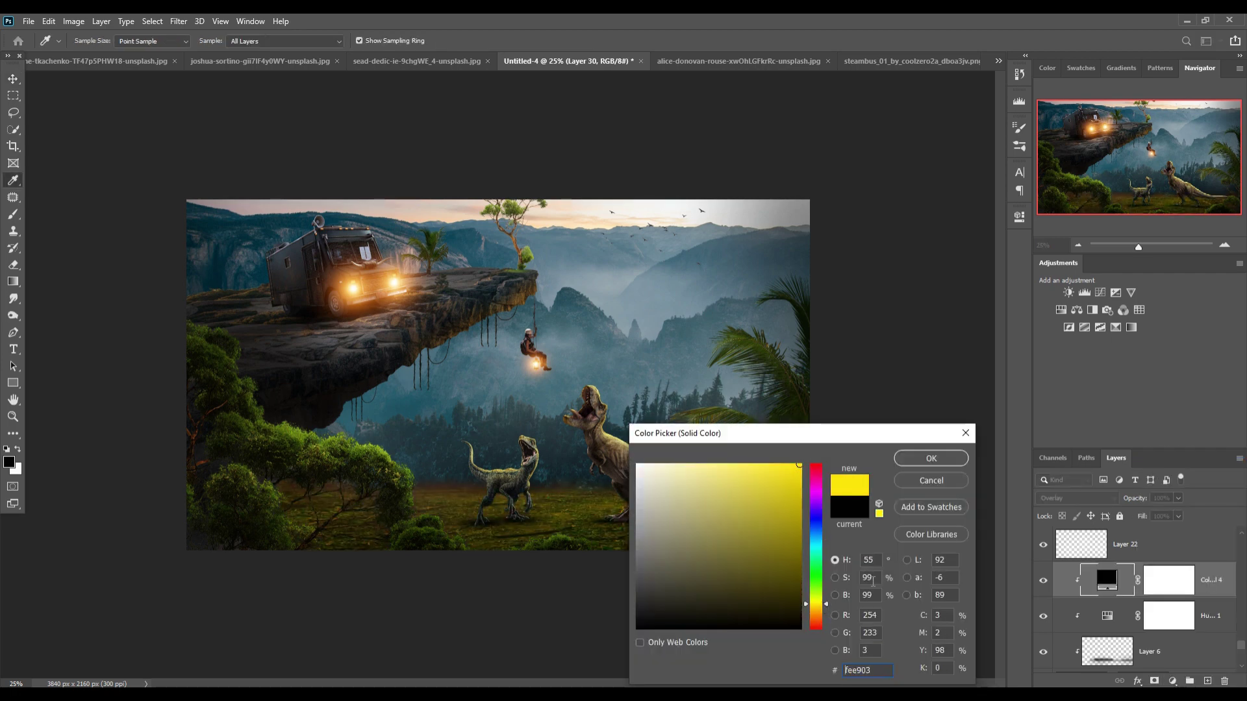
pyautogui.click(931, 458)
# Restrict the ground fill to brighter tones with Blend If 0/61 and change it to orange fe7f03
pyautogui.scroll(2, 1081, 504)
pyautogui.rightClick(1116, 586)
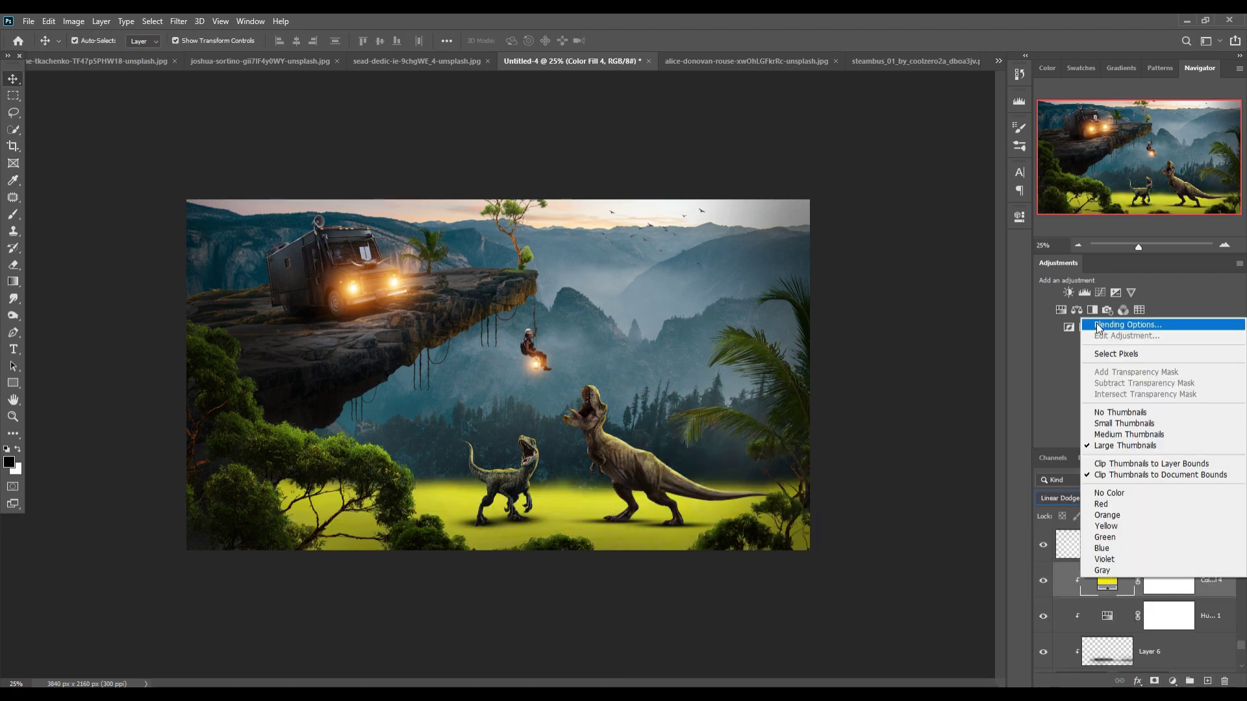
pyautogui.click(1110, 324)
pyautogui.moveTo(829, 627)
pyautogui.mouseDown()
pyautogui.moveTo(872, 628)
pyautogui.moveTo(820, 617)
pyautogui.mouseUp()
pyautogui.click(1108, 399)
pyautogui.doubleClick(1107, 580)
pyautogui.press('Return')
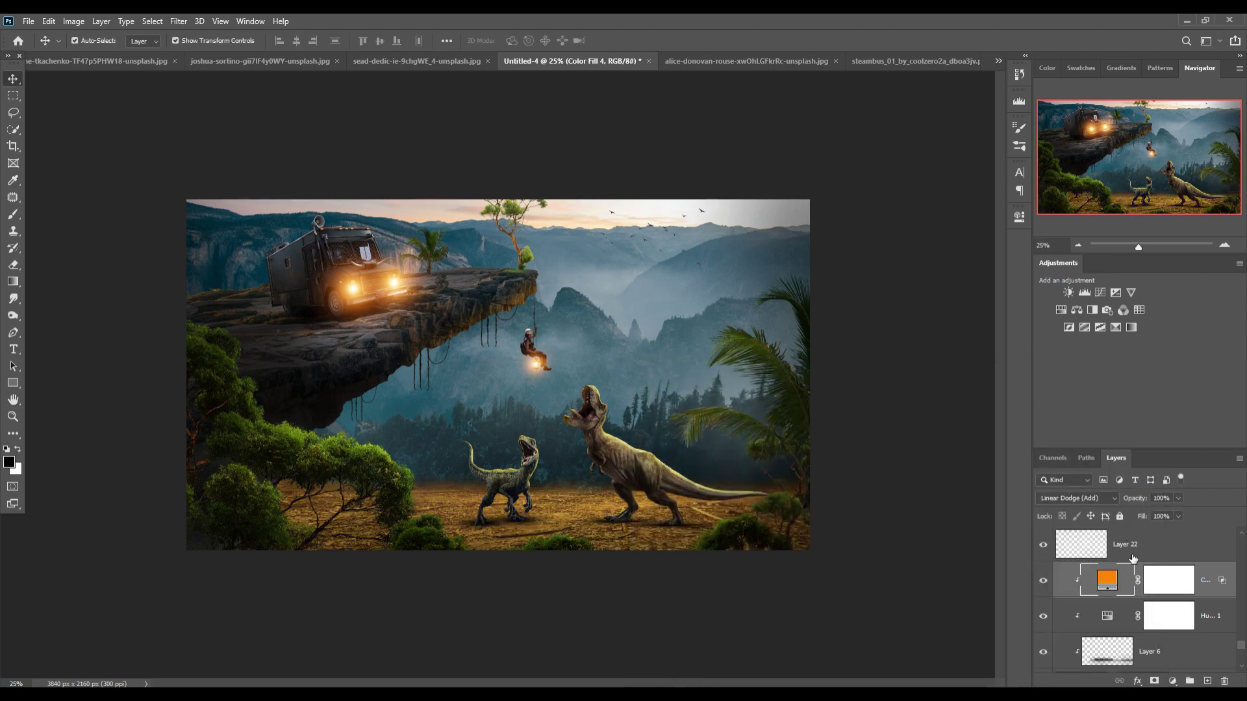
# Invert the fill mask and paint glow between the dinosaurs with a 300-size, 100% brush
pyautogui.click(1169, 580)
pyautogui.hotkey('ctrl', 'i')
pyautogui.press('b')
pyautogui.click(298, 40)
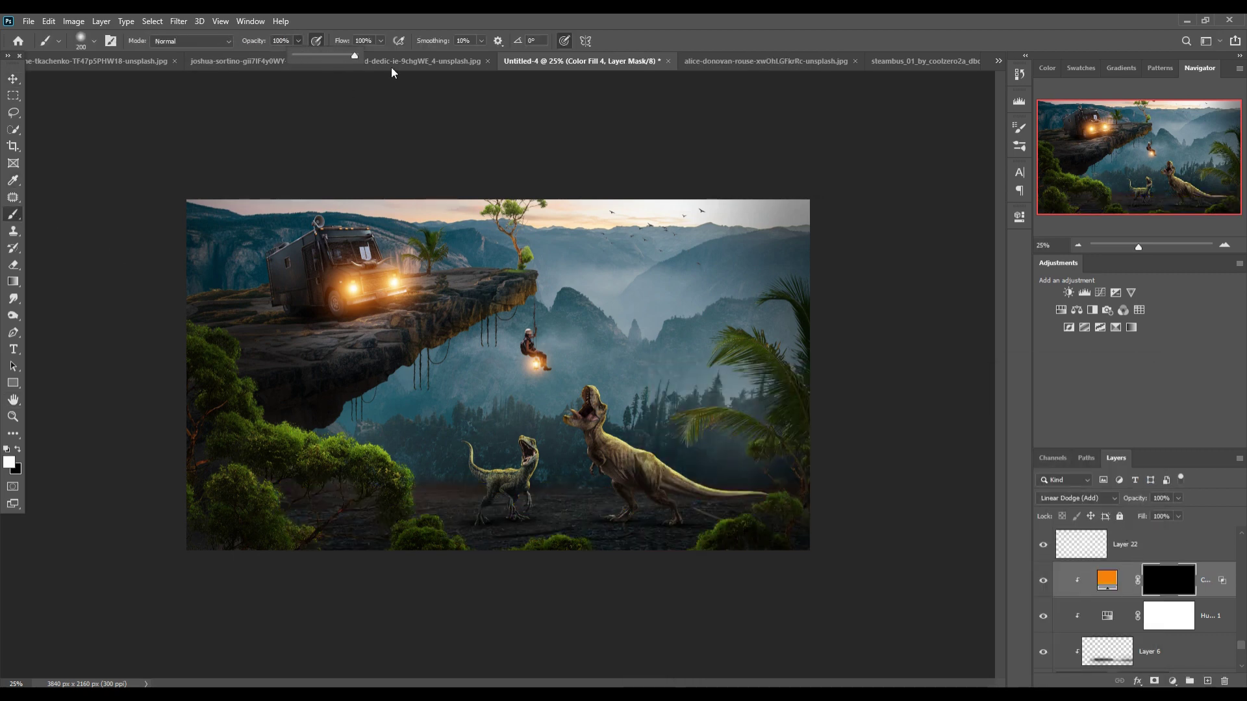
pyautogui.press(']')
pyautogui.press(']')
pyautogui.press('x')
pyautogui.click(554, 517)
# Transform the painted glow to stretch it wide and flat across the ground
pyautogui.hotkey('ctrl', 't')
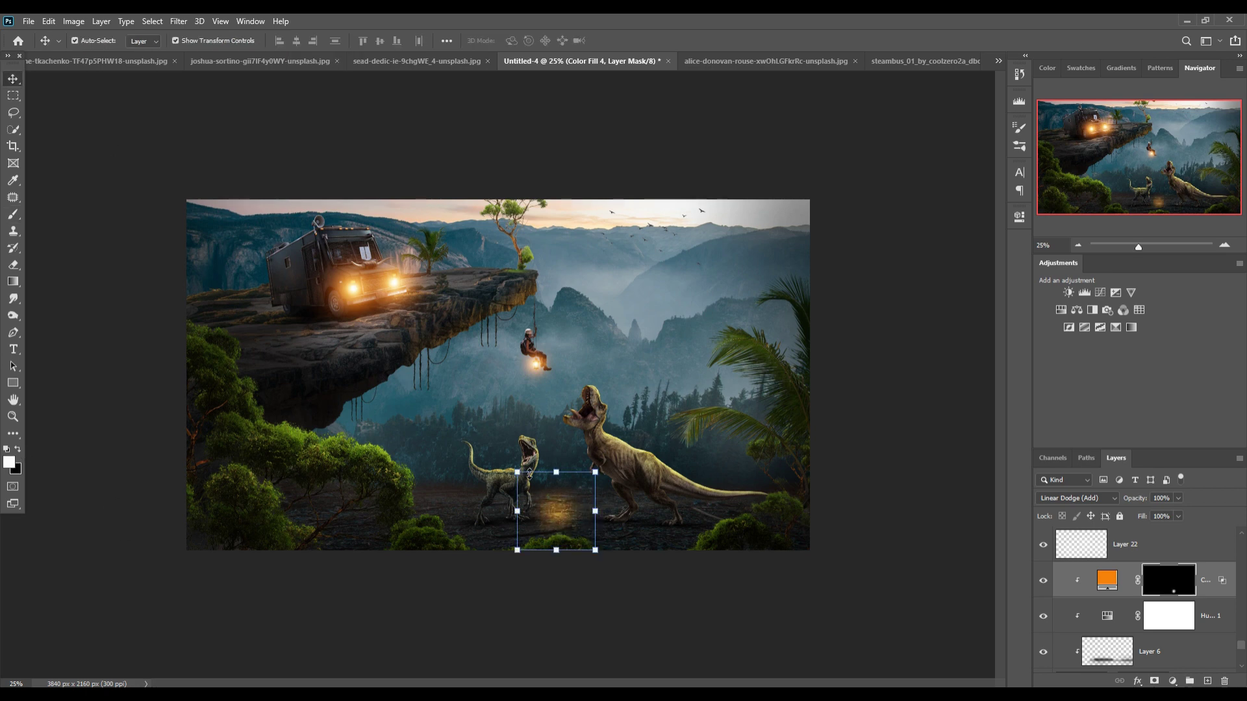
pyautogui.moveTo(590, 514); pyautogui.dragTo(791, 524)
pyautogui.moveTo(562, 472); pyautogui.dragTo(559, 512)
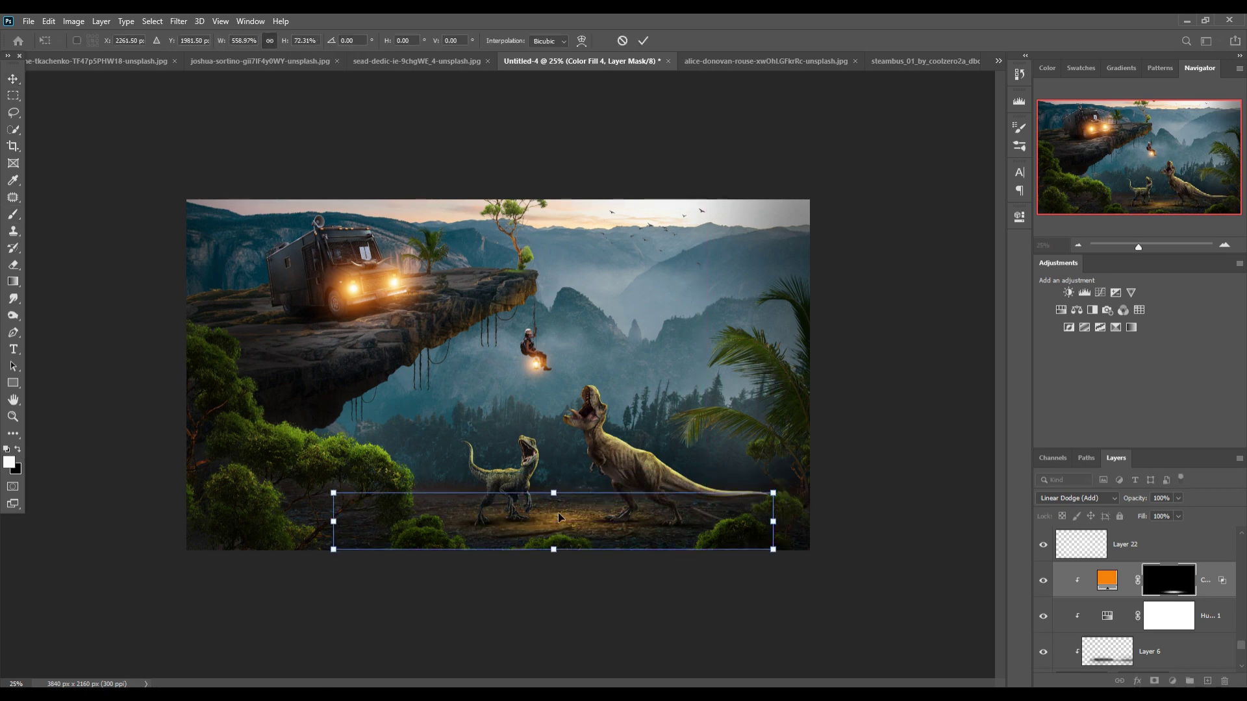
pyautogui.click(643, 40)
# Add a new empty layer (Layer 30) at the top of the layer stack
pyautogui.scroll(3, 1136, 597)
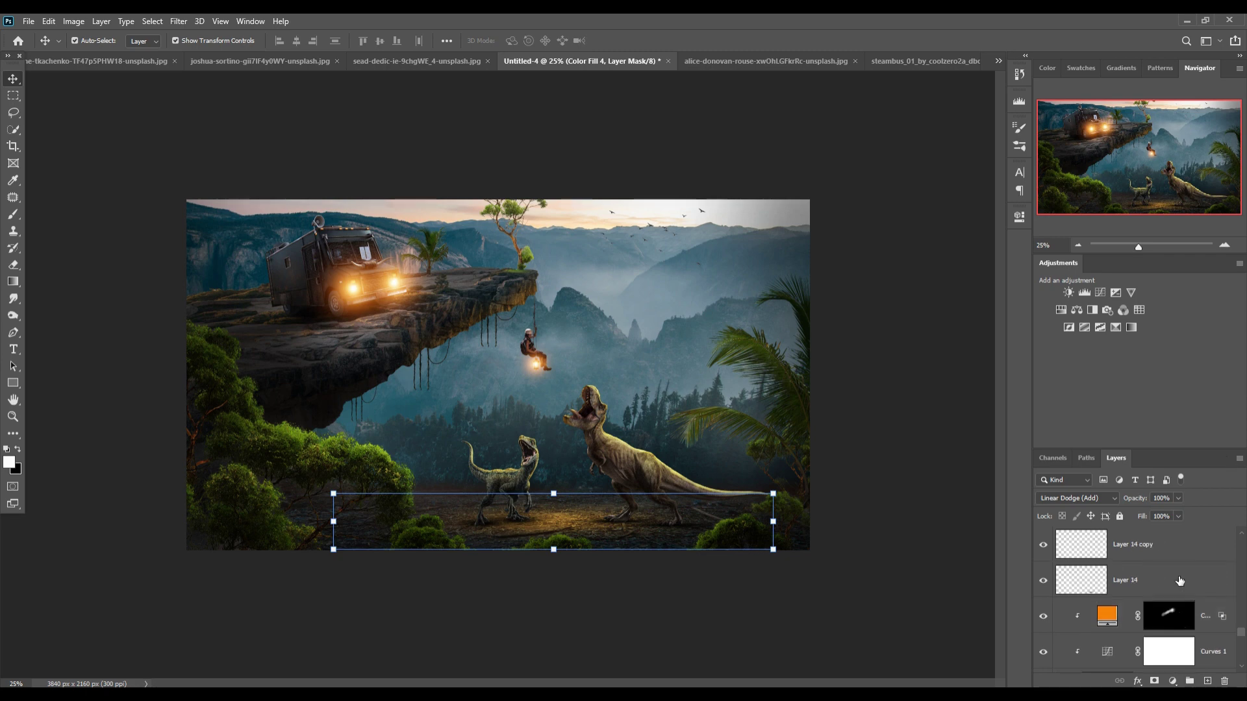
pyautogui.scroll(5, 1136, 598)
pyautogui.click(1143, 544)
pyautogui.click(1208, 681)
# Add an ff9900 orange solid colour fill in Linear Dodge (Add) mode
pyautogui.press('x')
pyautogui.click(1078, 498)
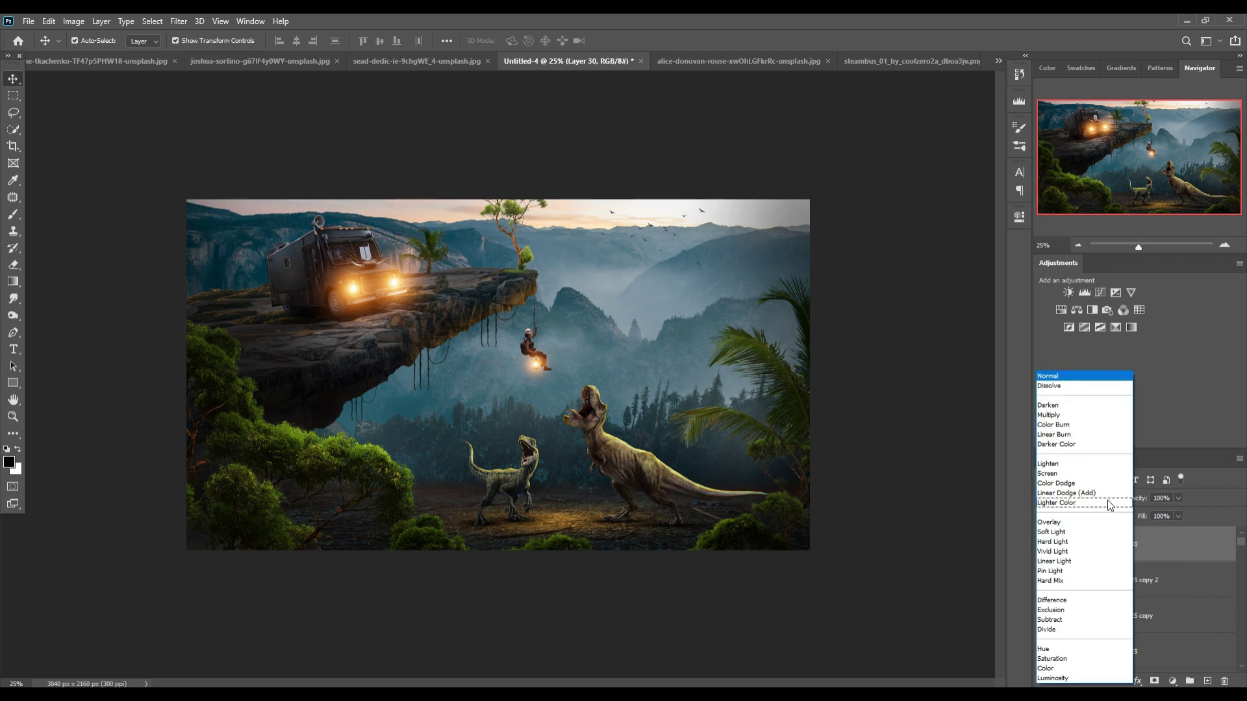
pyautogui.click(1091, 526)
pyautogui.click(1173, 681)
pyautogui.click(1162, 452)
pyautogui.write('ff9900')
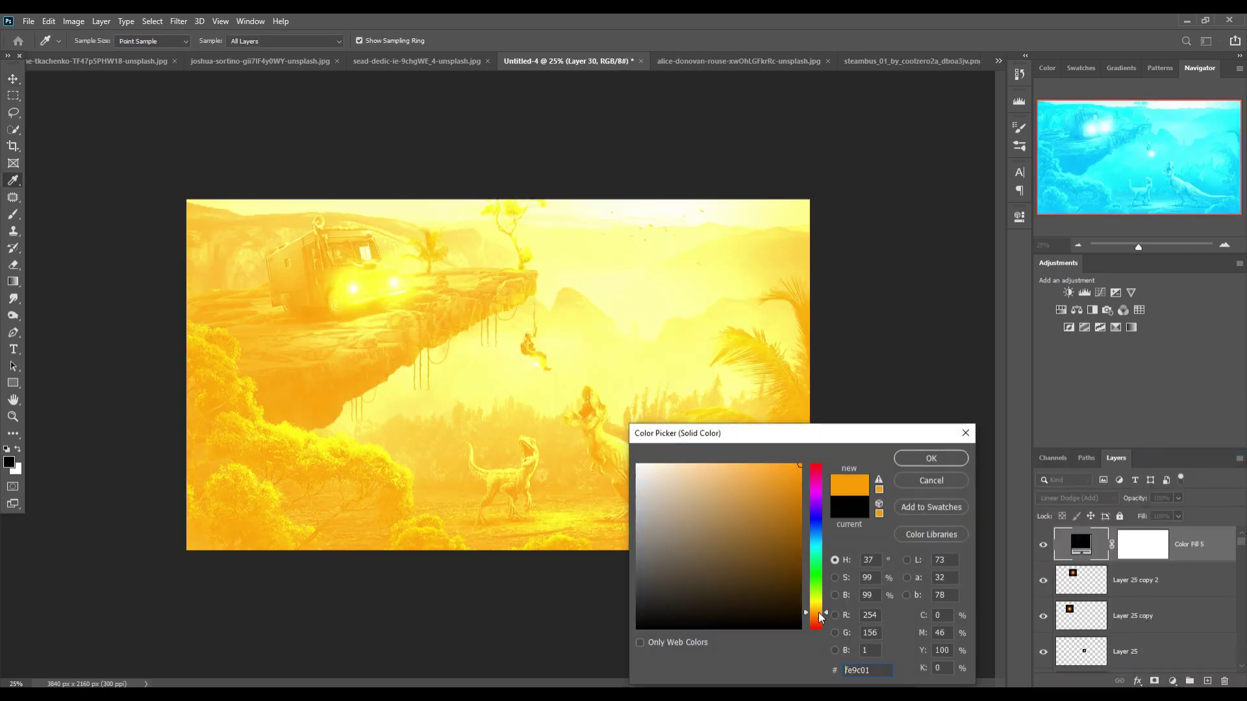
pyautogui.press('Return')
# Split Blend If Underlying Layer to 0/65 and invert the fill's mask to hide it
pyautogui.rightClick(1144, 548)
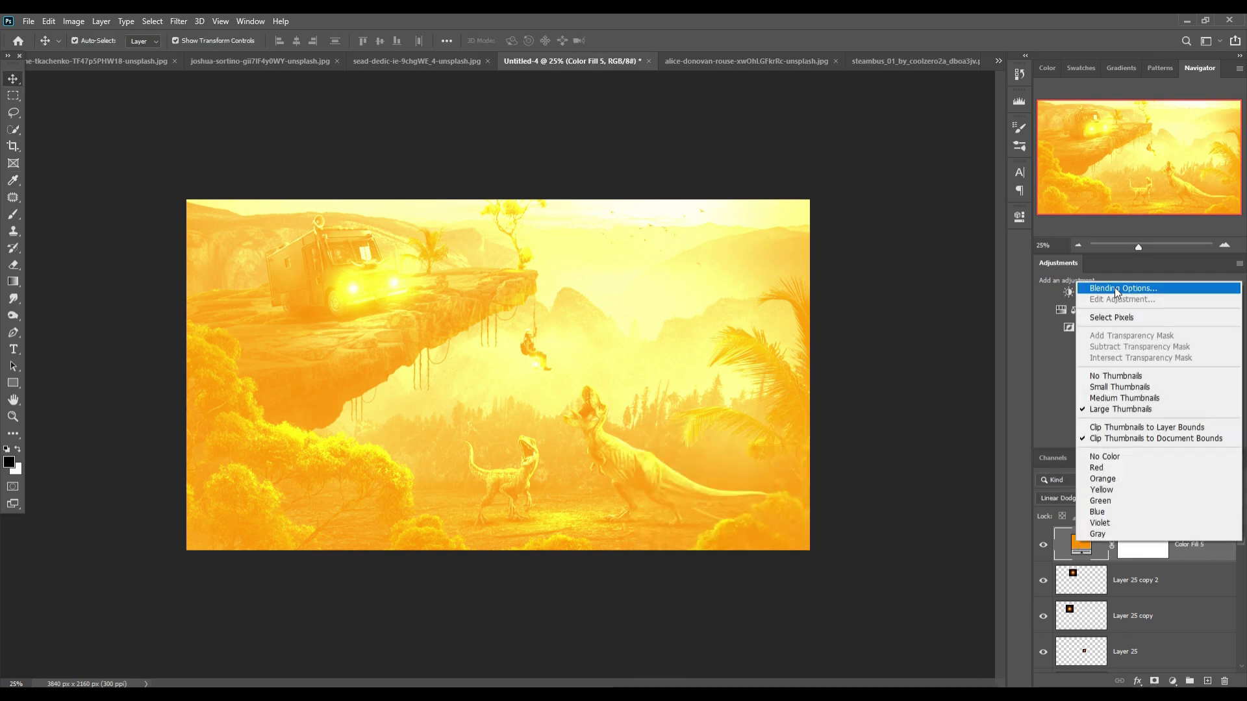
pyautogui.click(1111, 289)
pyautogui.moveTo(830, 628); pyautogui.dragTo(871, 624)
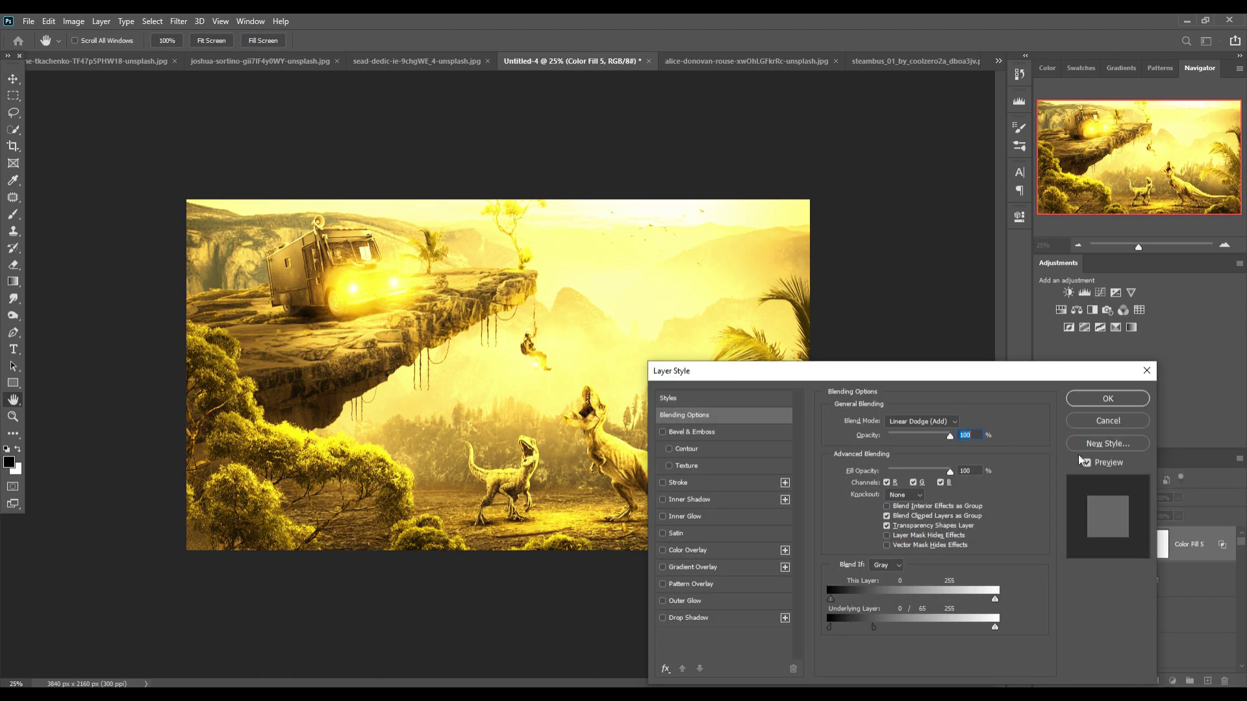
pyautogui.press('Return')
pyautogui.hotkey('ctrl', 'i')
# Brush a faint 6% warm glow around the T-rex and ground
pyautogui.press('b')
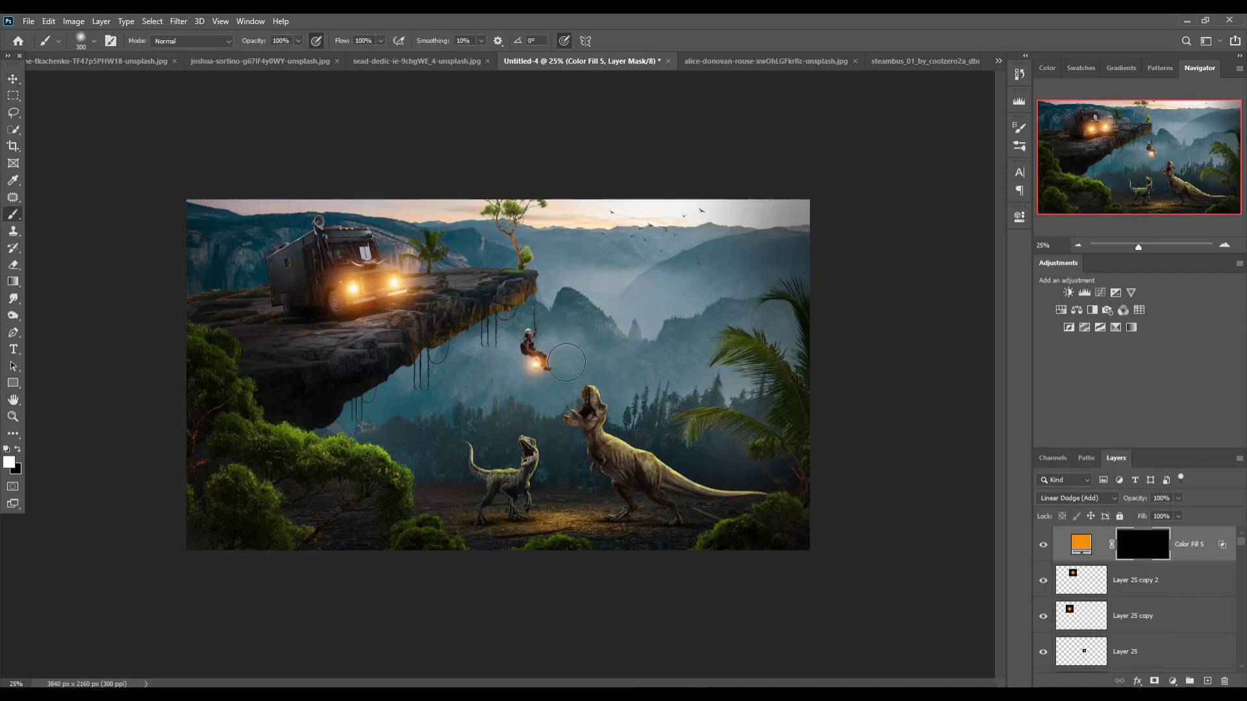
pyautogui.moveTo(620, 457)
pyautogui.mouseDown()
pyautogui.moveTo(641, 501)
pyautogui.moveTo(599, 585)
pyautogui.moveTo(626, 543)
pyautogui.mouseUp()
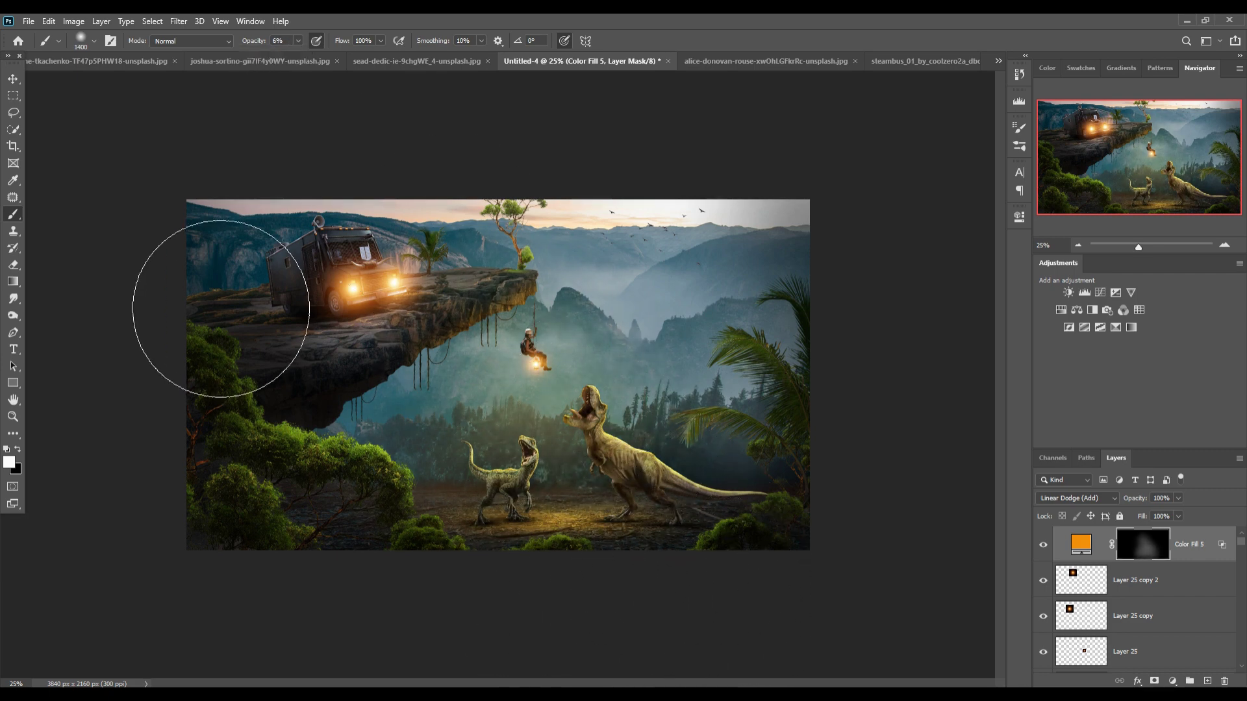
pyautogui.press('v')
pyautogui.scroll(-2, 1165, 593)
pyautogui.scroll(-3, 1165, 593)
# Add a Curves adjustment above Layer 5 and pull the curve down to darken it
pyautogui.scroll(-2, 1164, 592)
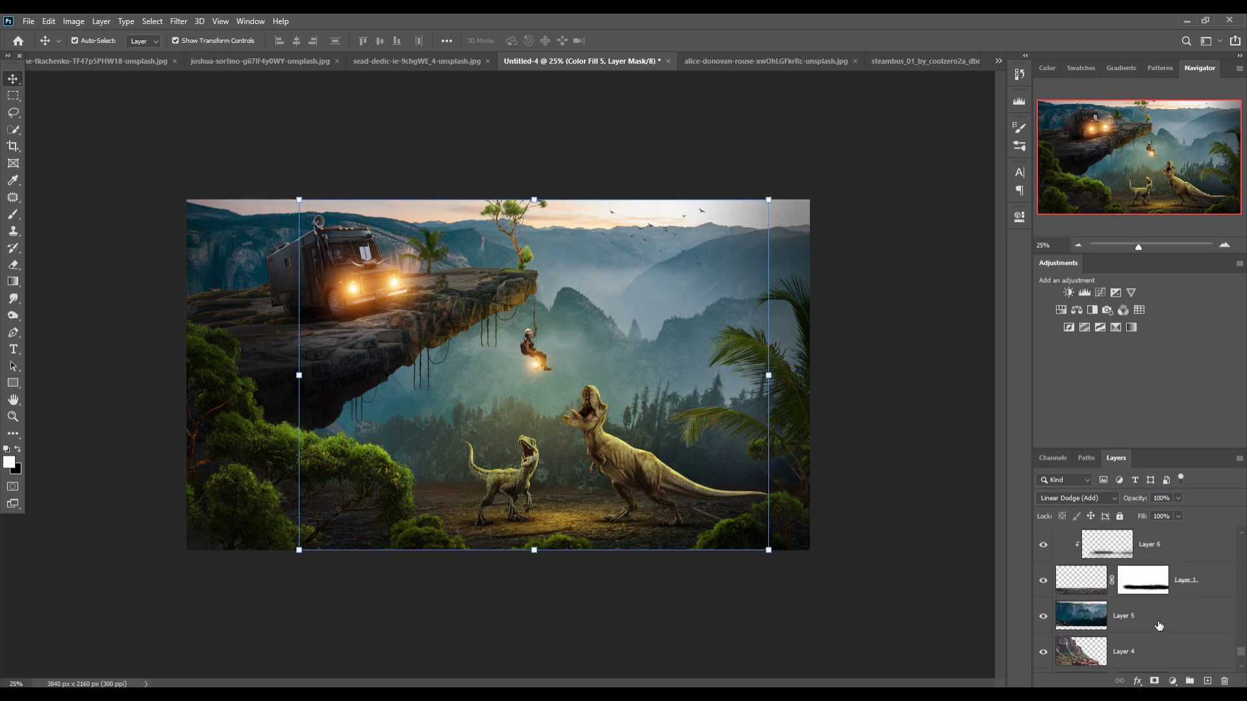
pyautogui.click(1105, 616)
pyautogui.click(1172, 681)
pyautogui.click(1104, 515)
pyautogui.moveTo(939, 345); pyautogui.dragTo(939, 358)
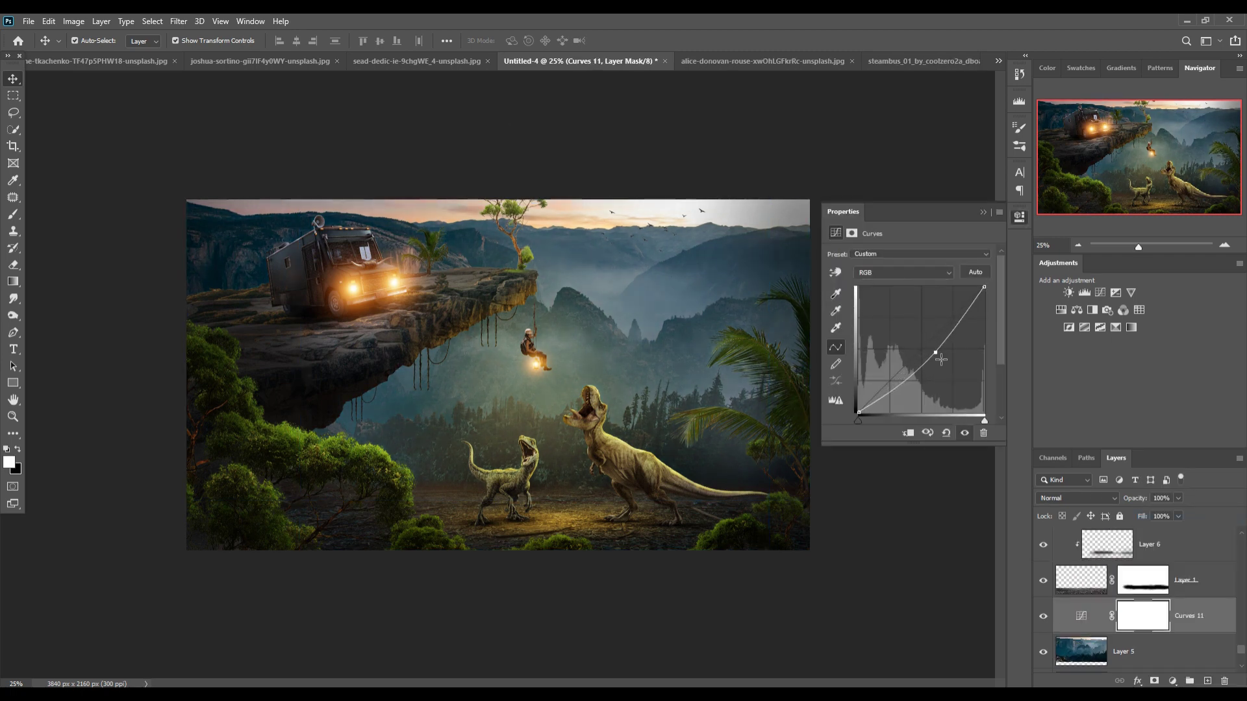
pyautogui.click(983, 212)
# Select Color Fill 5 and add a new empty layer above it
pyautogui.scroll(3, 1198, 583)
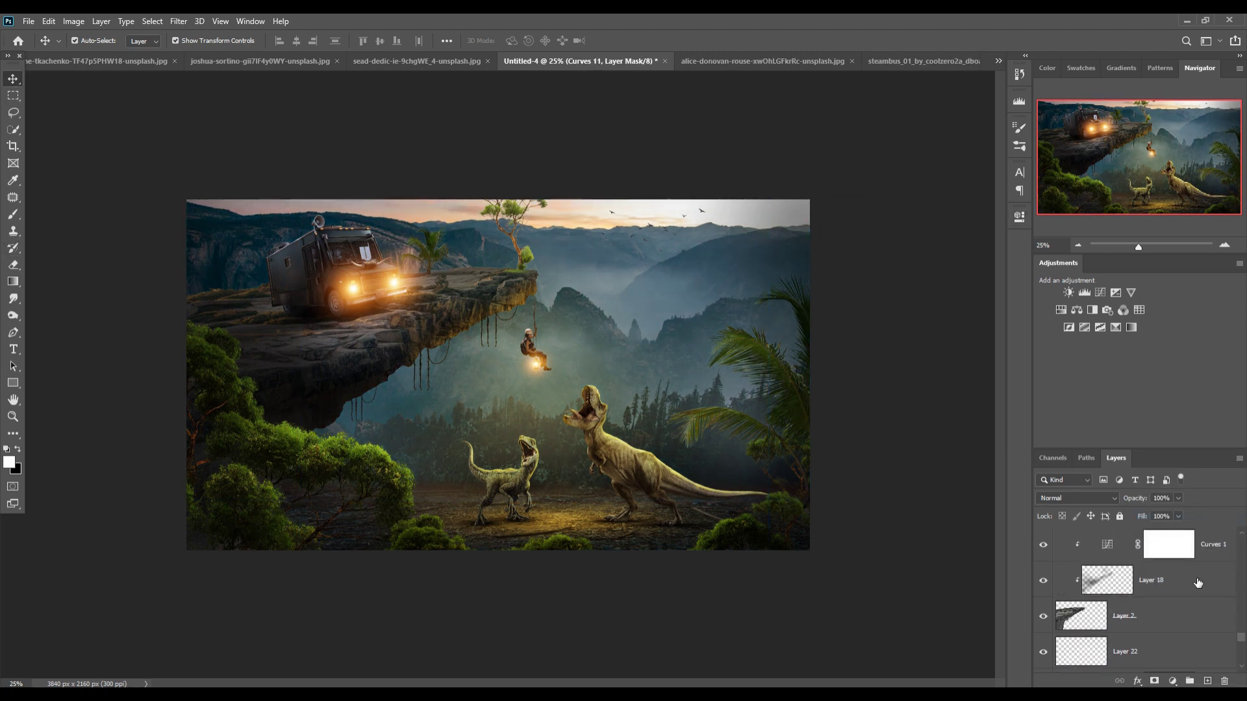
pyautogui.scroll(5, 1214, 617)
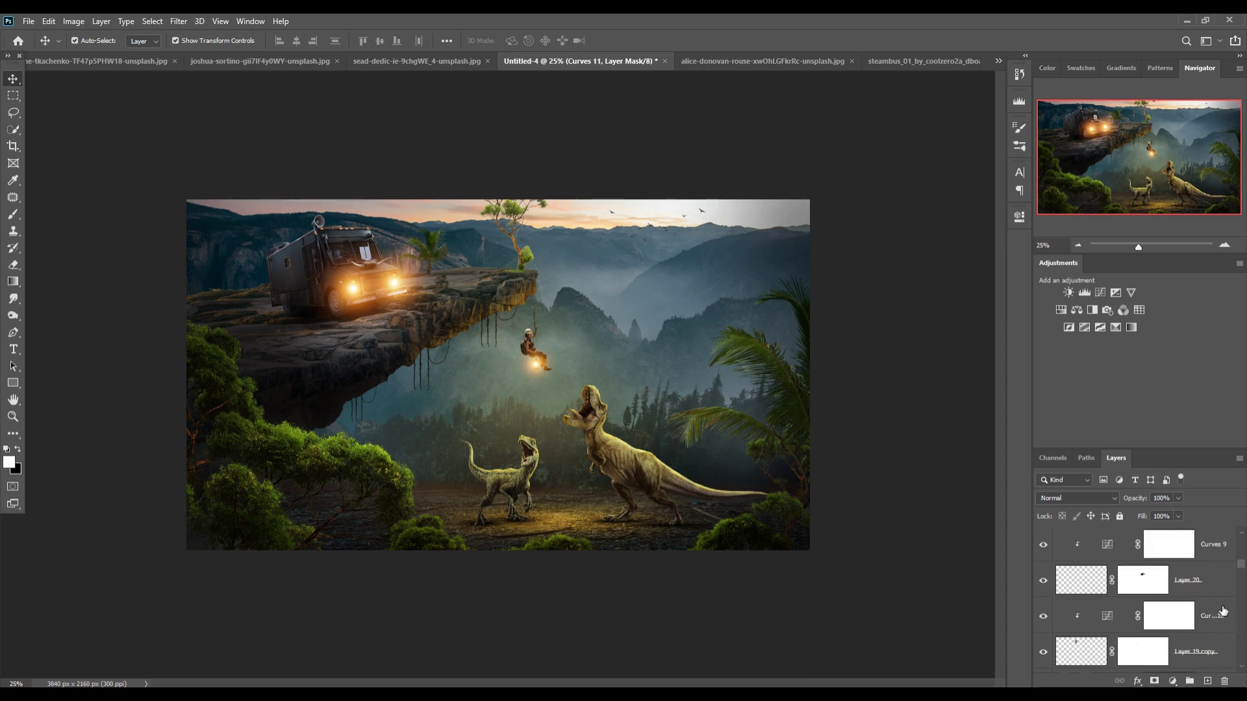
pyautogui.click(1205, 551)
pyautogui.press('b')
pyautogui.hotkey('ctrl', 'shift', 'alt', 'n')
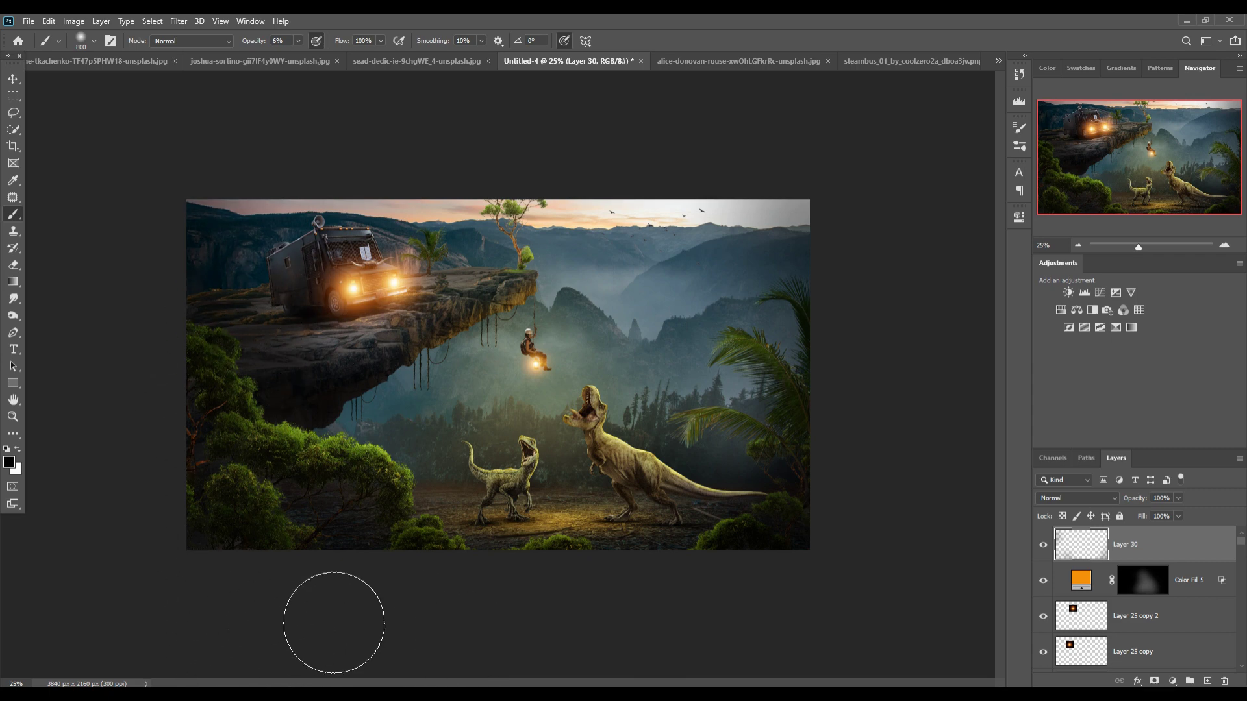
pyautogui.press('v')
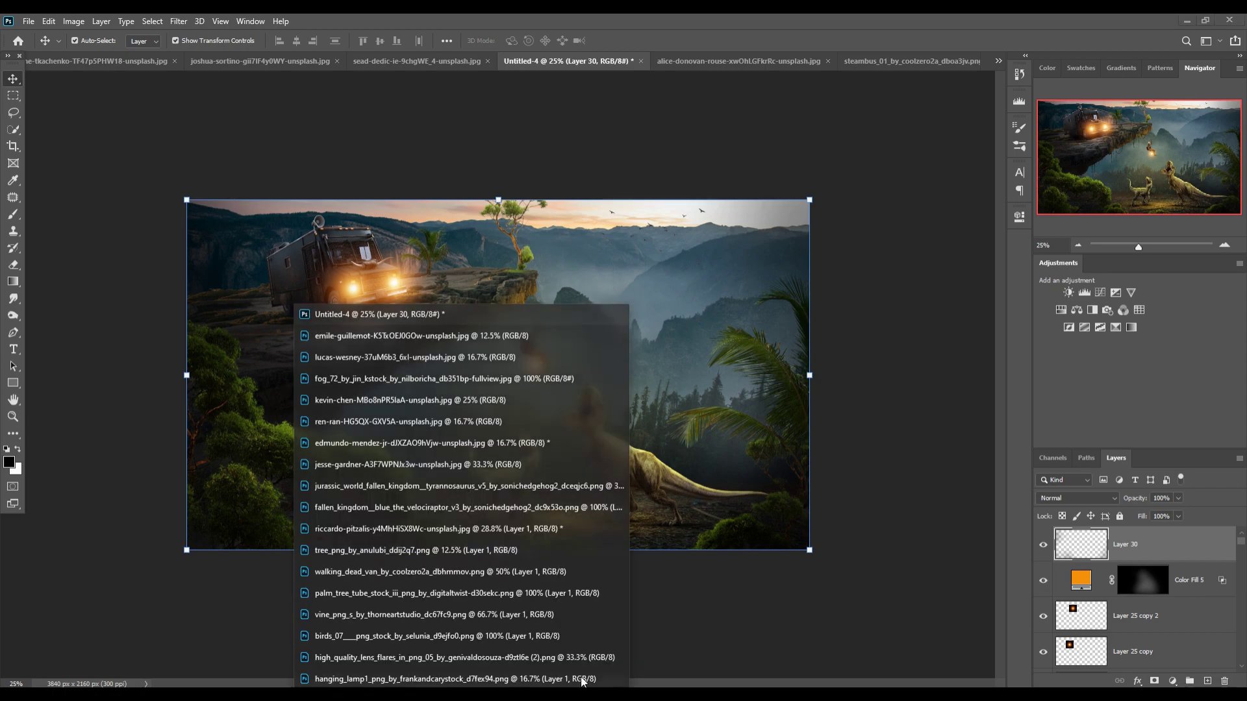
# Drag the birds stock image's layer into the composite and scale it into the sky as Layer 31
pyautogui.hotkey('ctrl', 'Tab')
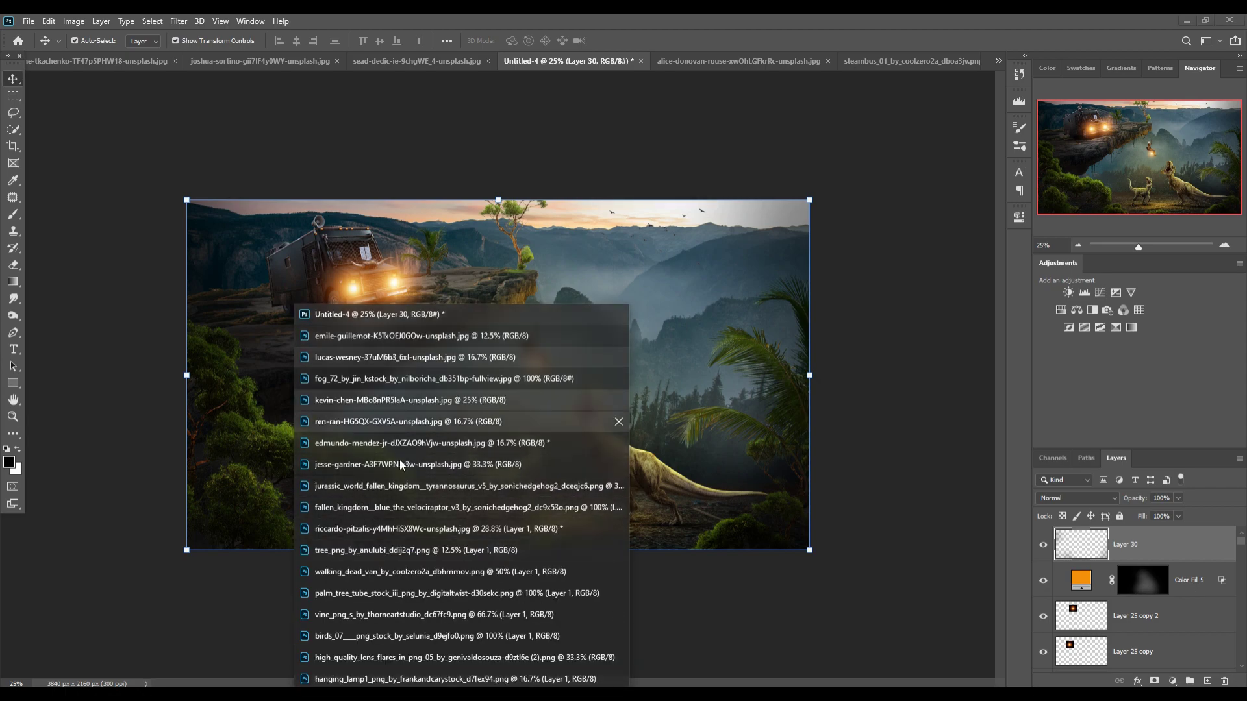
pyautogui.click(416, 636)
pyautogui.moveTo(1122, 254)
pyautogui.mouseDown()
pyautogui.moveTo(690, 281)
pyautogui.moveTo(673, 306)
pyautogui.mouseUp()
pyautogui.hotkey('ctrl', 't')
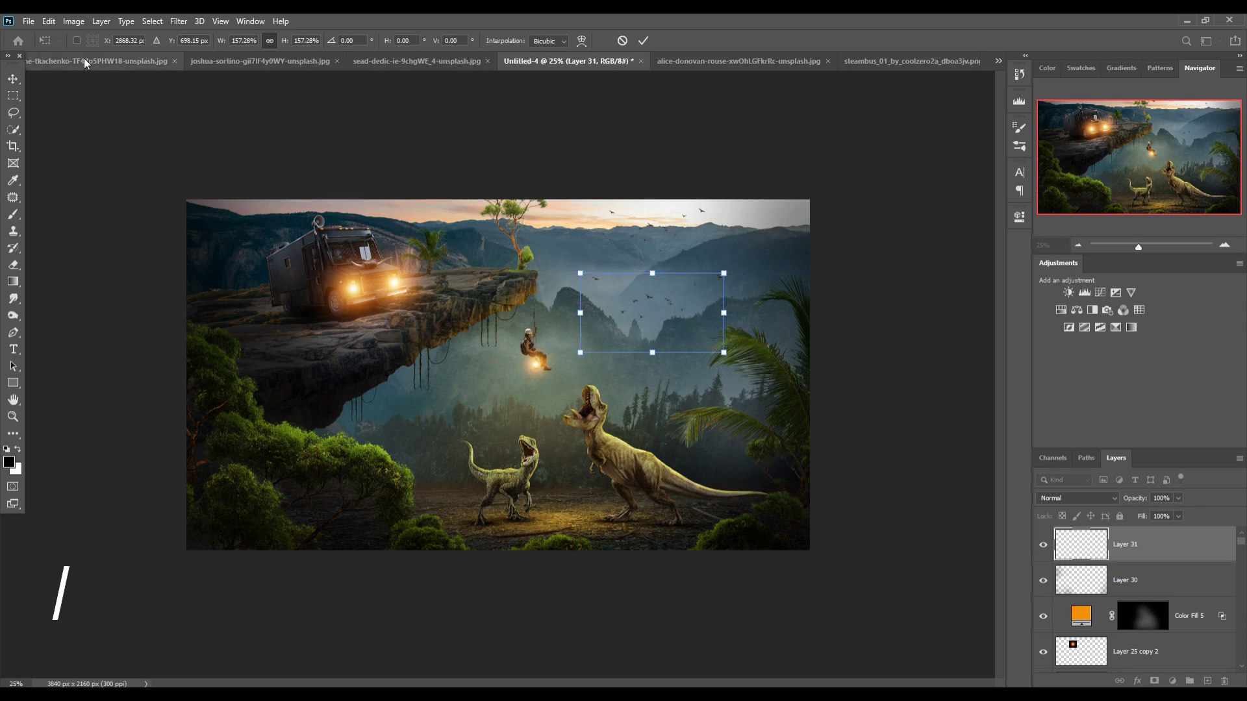
pyautogui.press('Return')
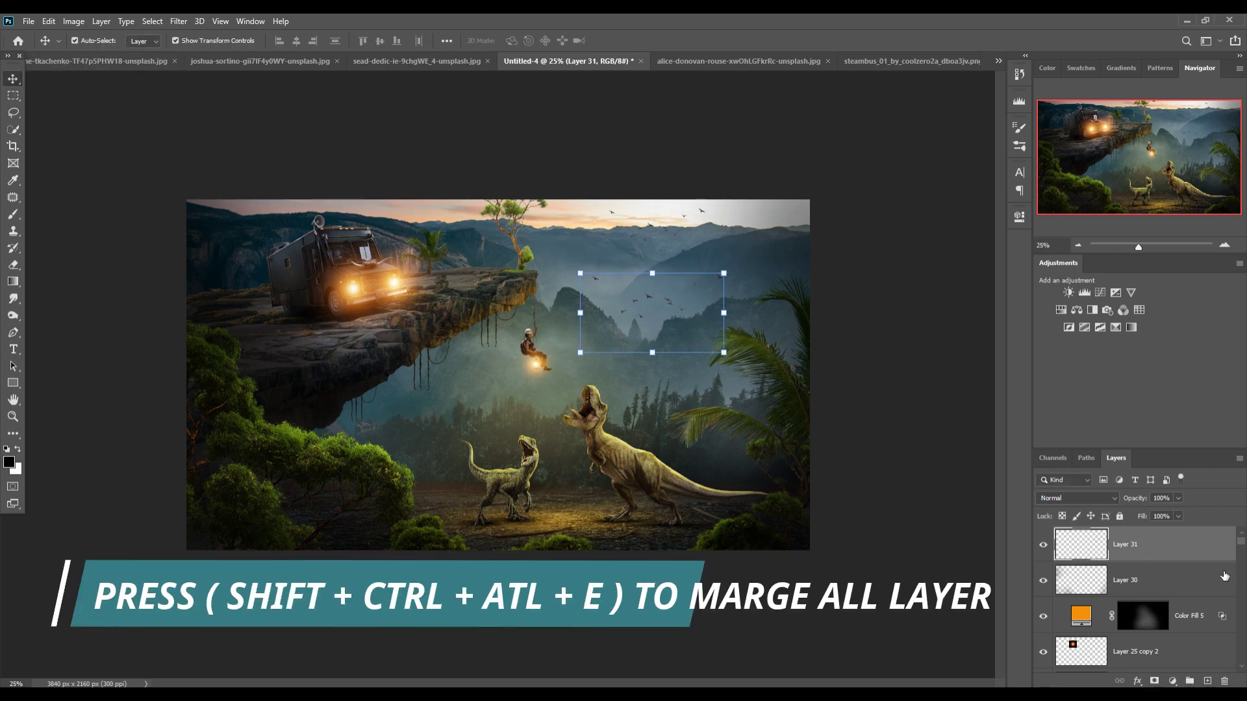
pyautogui.hotkey('ctrl', '0')
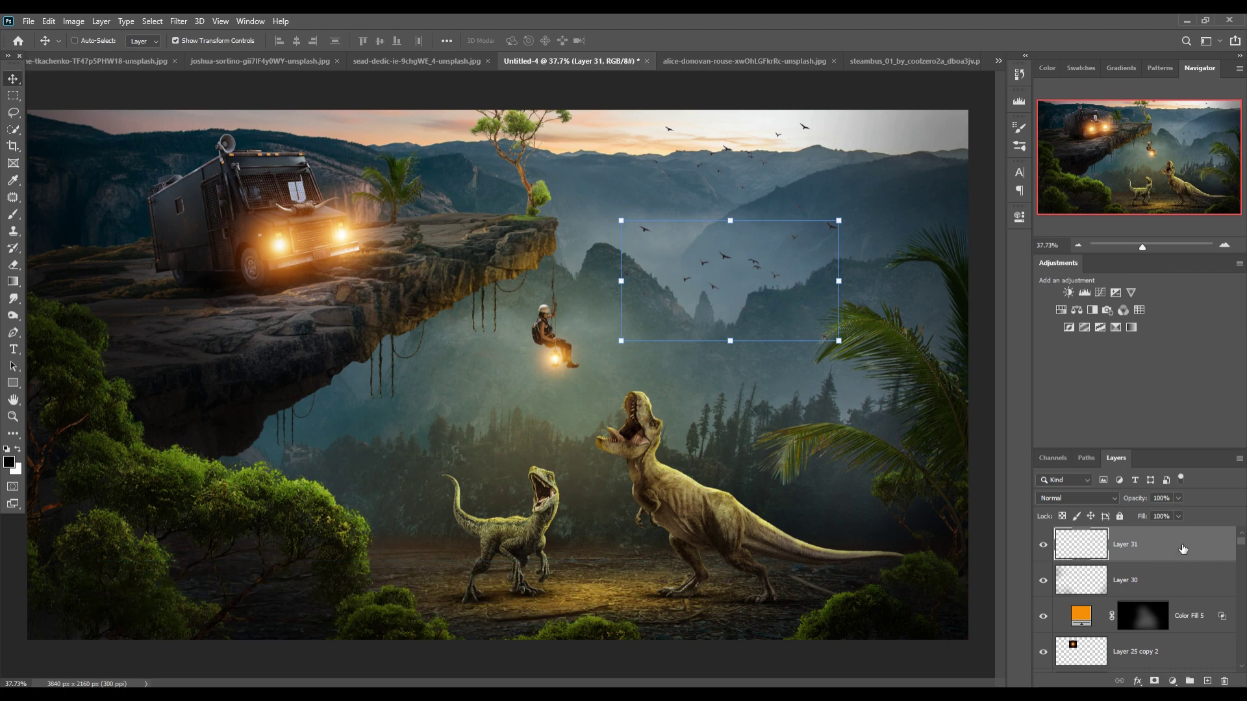
# Stamp visible layers into Layer 32, convert it to a smart object, and launch Camera Raw Filter
pyautogui.hotkey('ctrl', 'shift', 'alt', 'e')
pyautogui.rightClick(1177, 541)
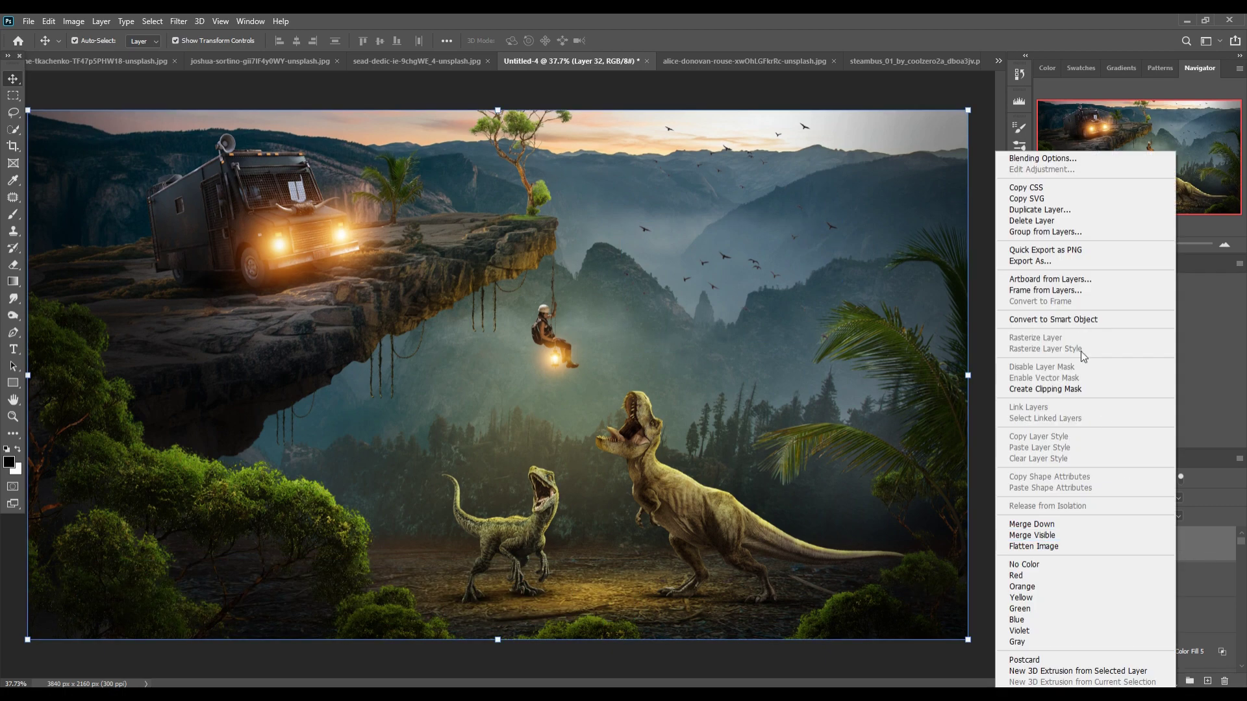
pyautogui.click(1070, 320)
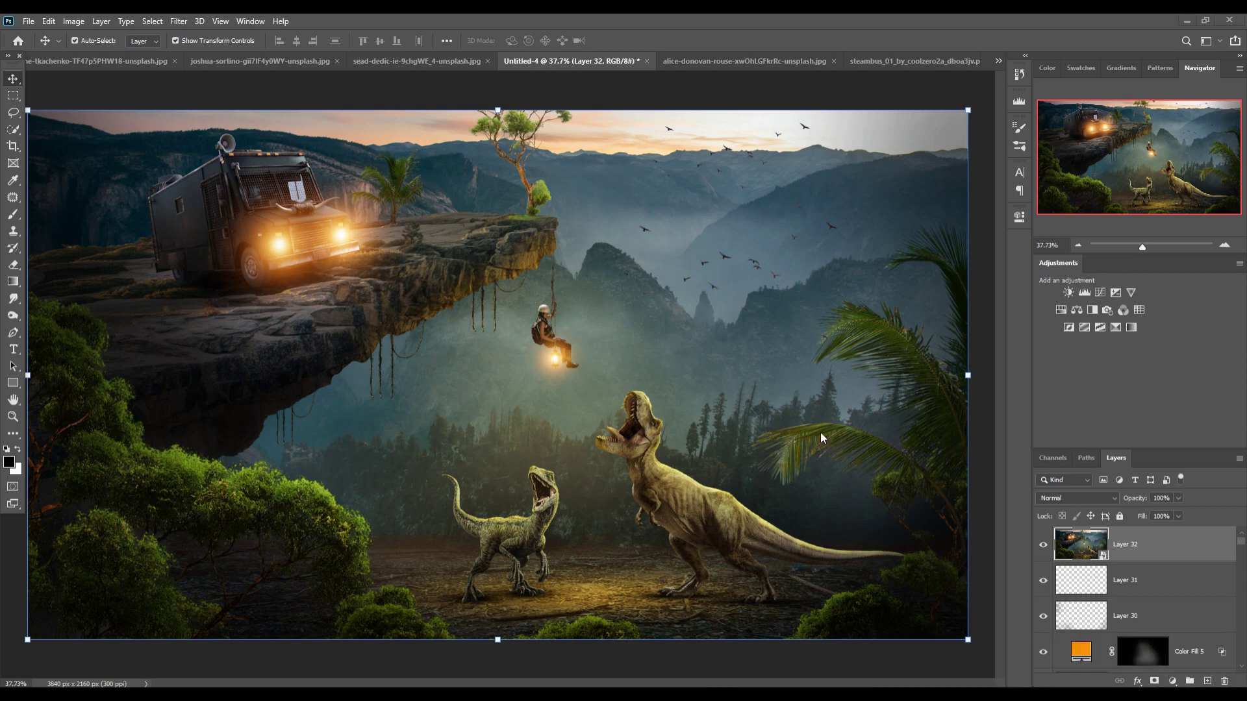
pyautogui.click(179, 21)
pyautogui.click(201, 98)
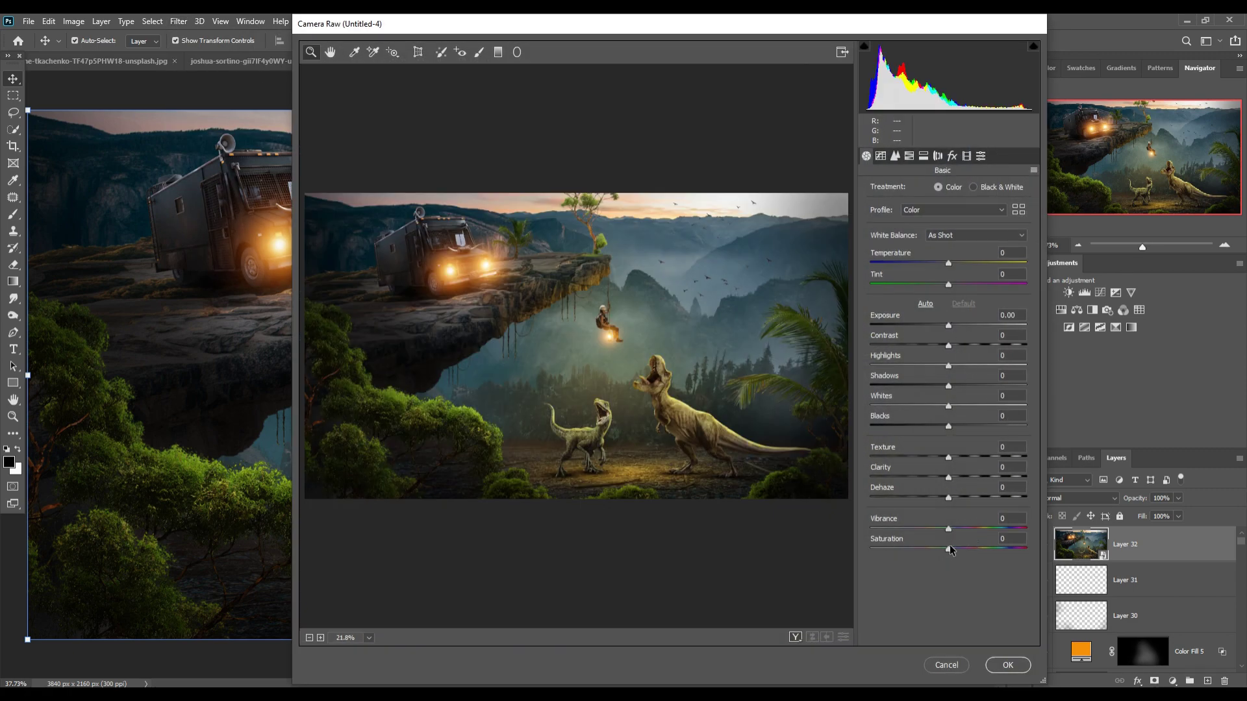
# Raise Saturation to +14, deepen the shadows, lift tone-curve highlights and boost Blues saturation to +22
pyautogui.moveTo(949, 550); pyautogui.dragTo(962, 550)
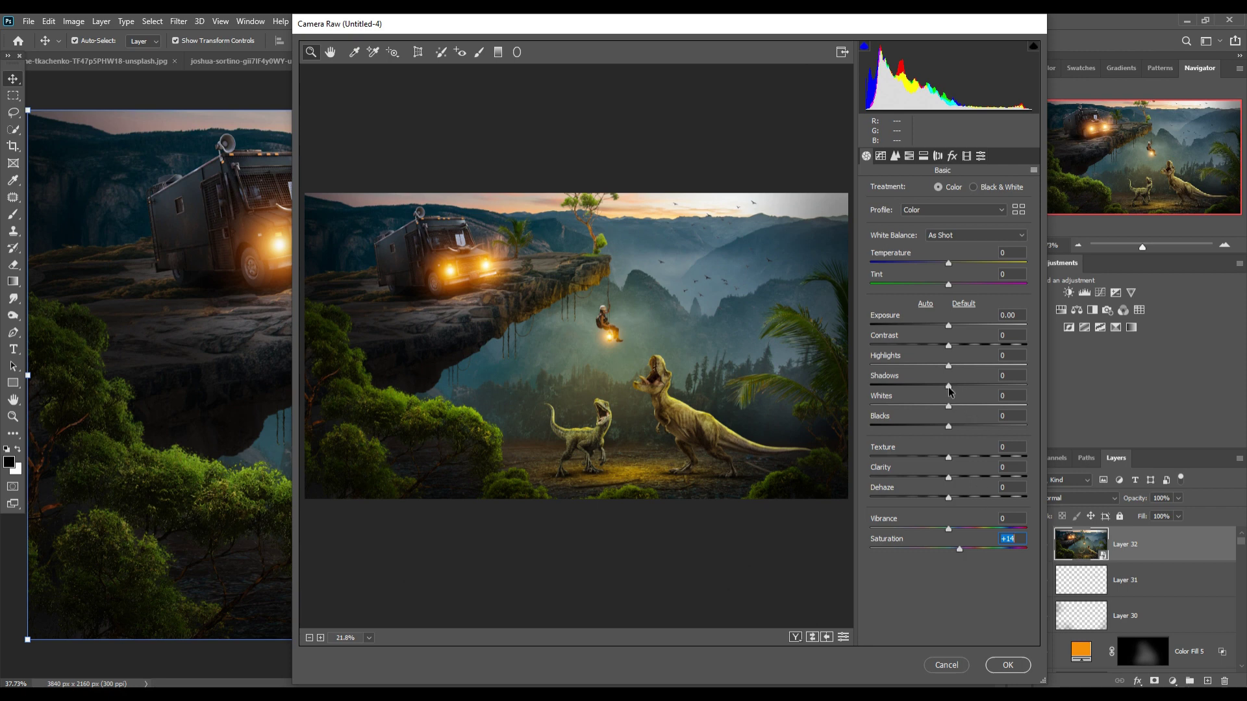
pyautogui.moveTo(948, 384); pyautogui.dragTo(942, 427)
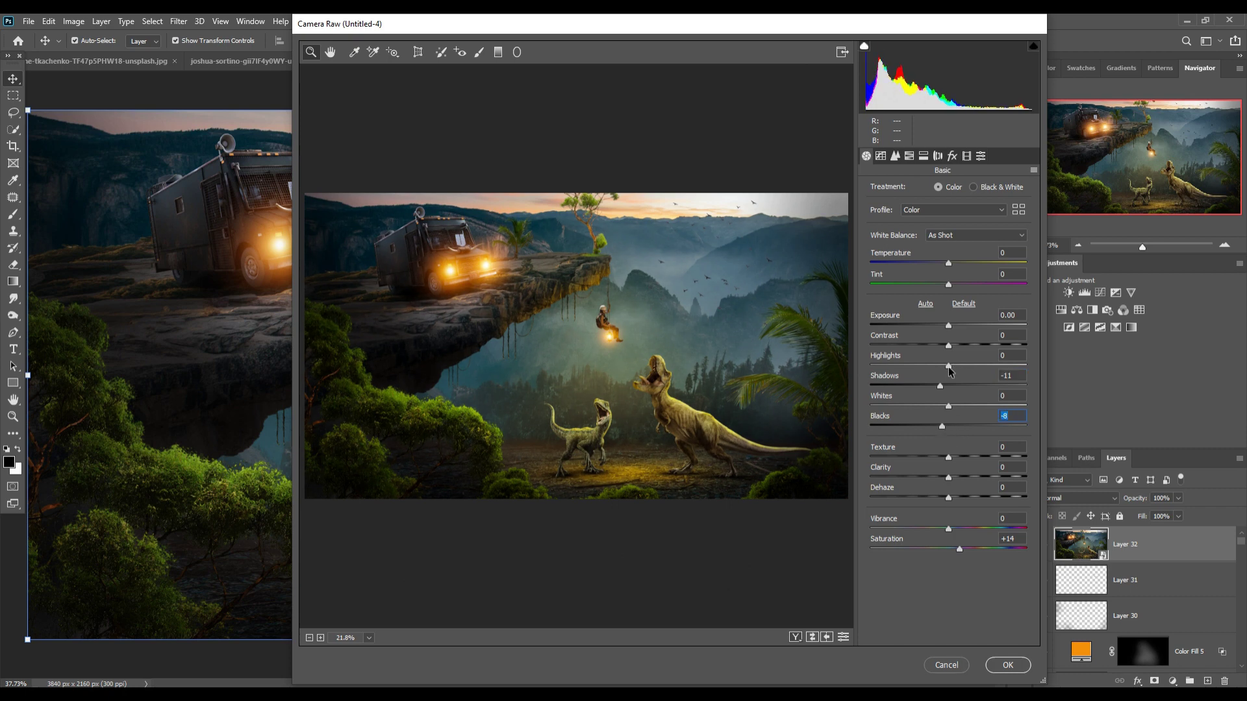
pyautogui.click(881, 156)
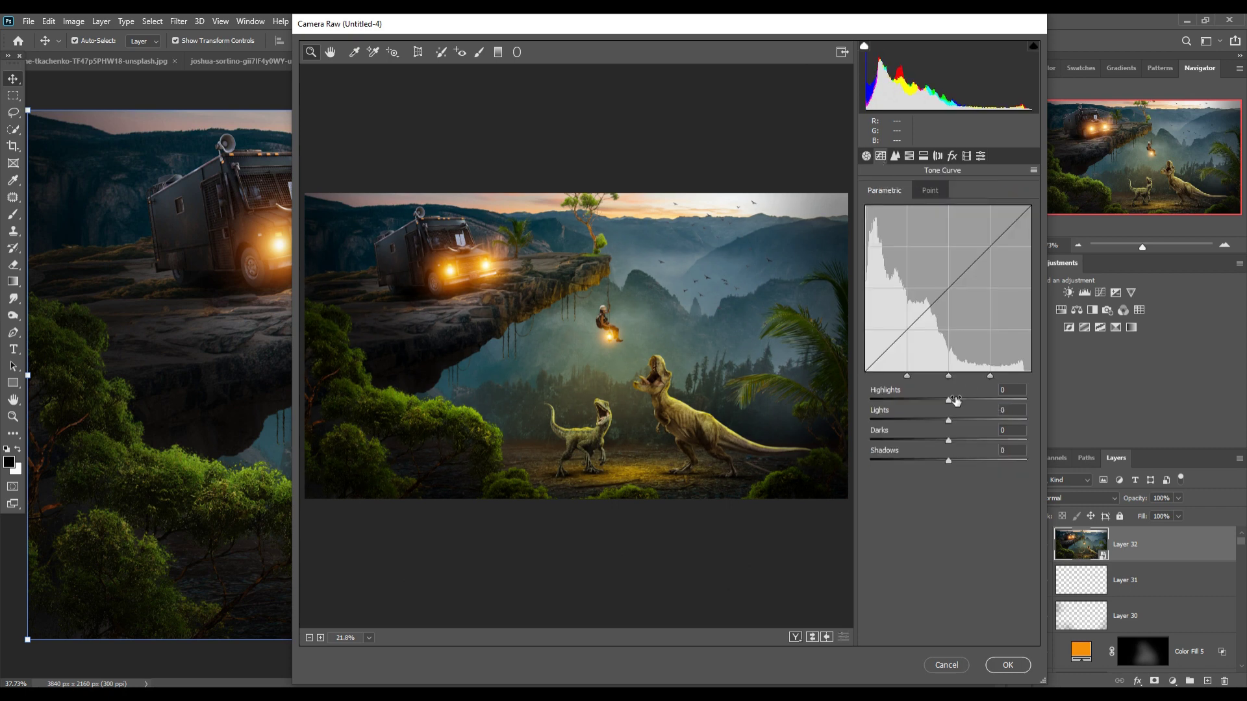
pyautogui.moveTo(948, 401)
pyautogui.mouseDown()
pyautogui.moveTo(961, 400)
pyautogui.moveTo(956, 421)
pyautogui.moveTo(934, 440)
pyautogui.moveTo(973, 460)
pyautogui.mouseUp()
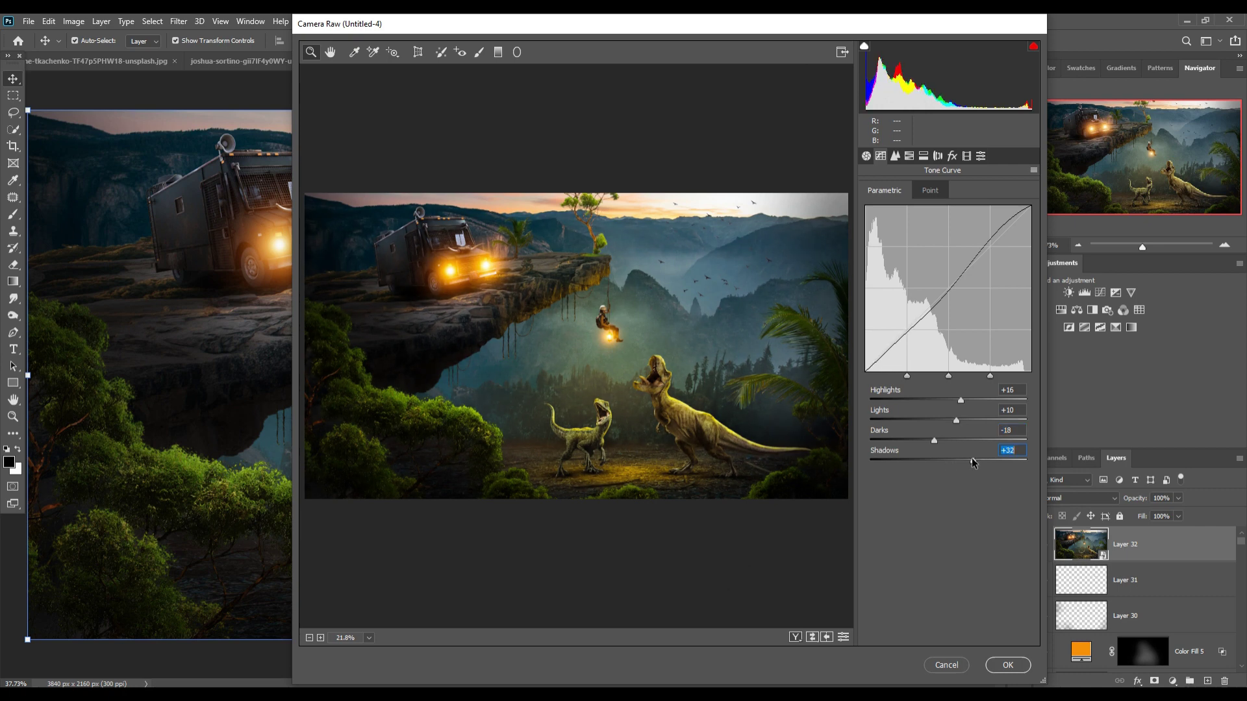
pyautogui.click(894, 157)
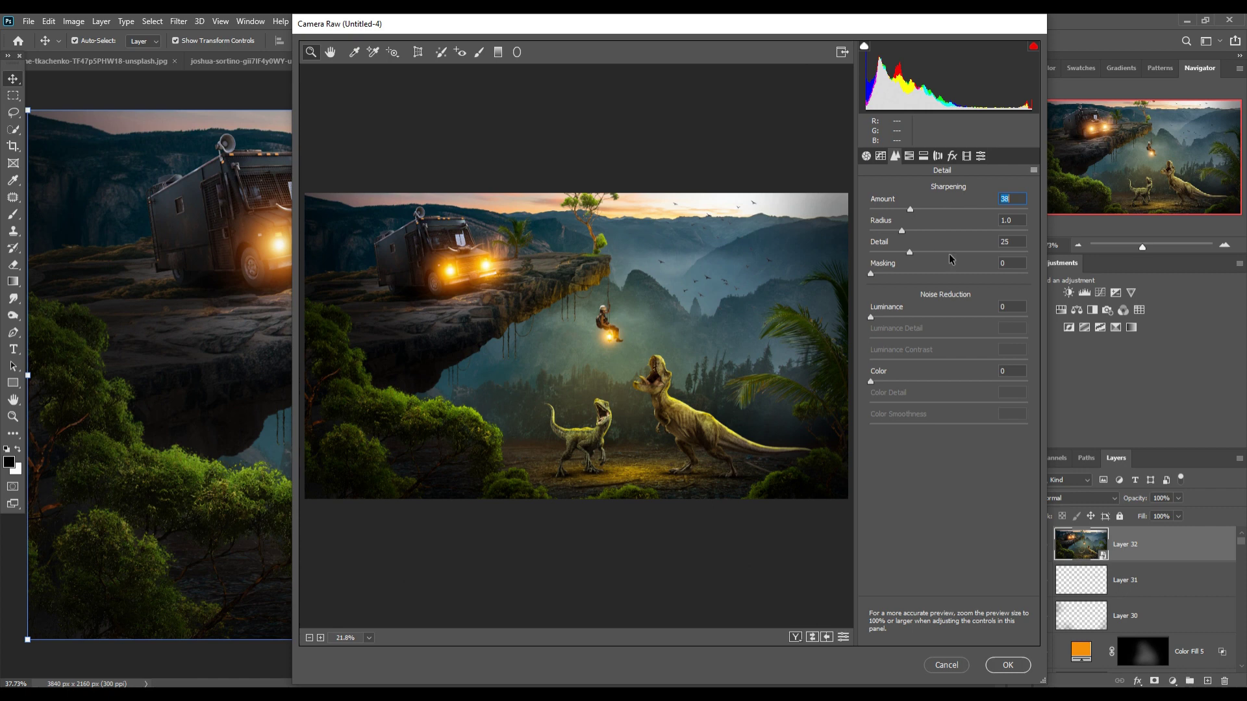
pyautogui.click(910, 158)
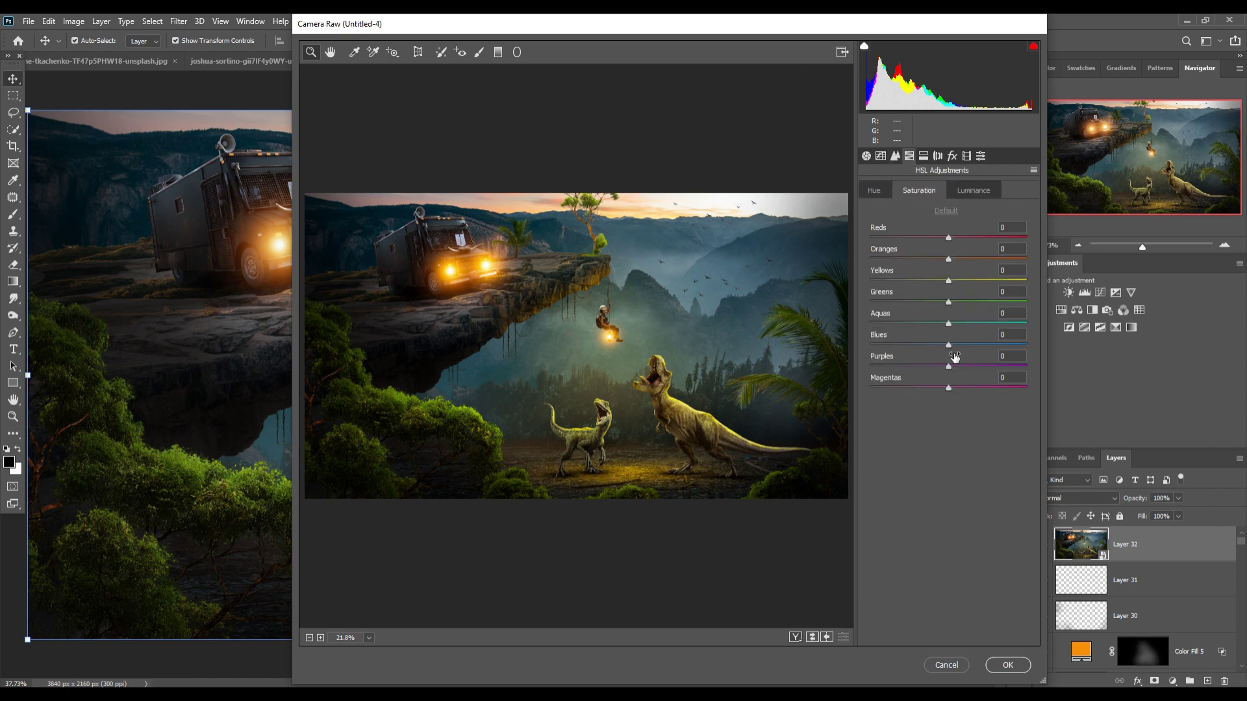
pyautogui.moveTo(949, 346)
pyautogui.mouseDown()
pyautogui.moveTo(965, 344)
pyautogui.moveTo(964, 325)
pyautogui.mouseUp()
# Split-tone with warm highlight hue 32 and cool shadow hue 240, and apply the Camera Raw grade
pyautogui.click(923, 156)
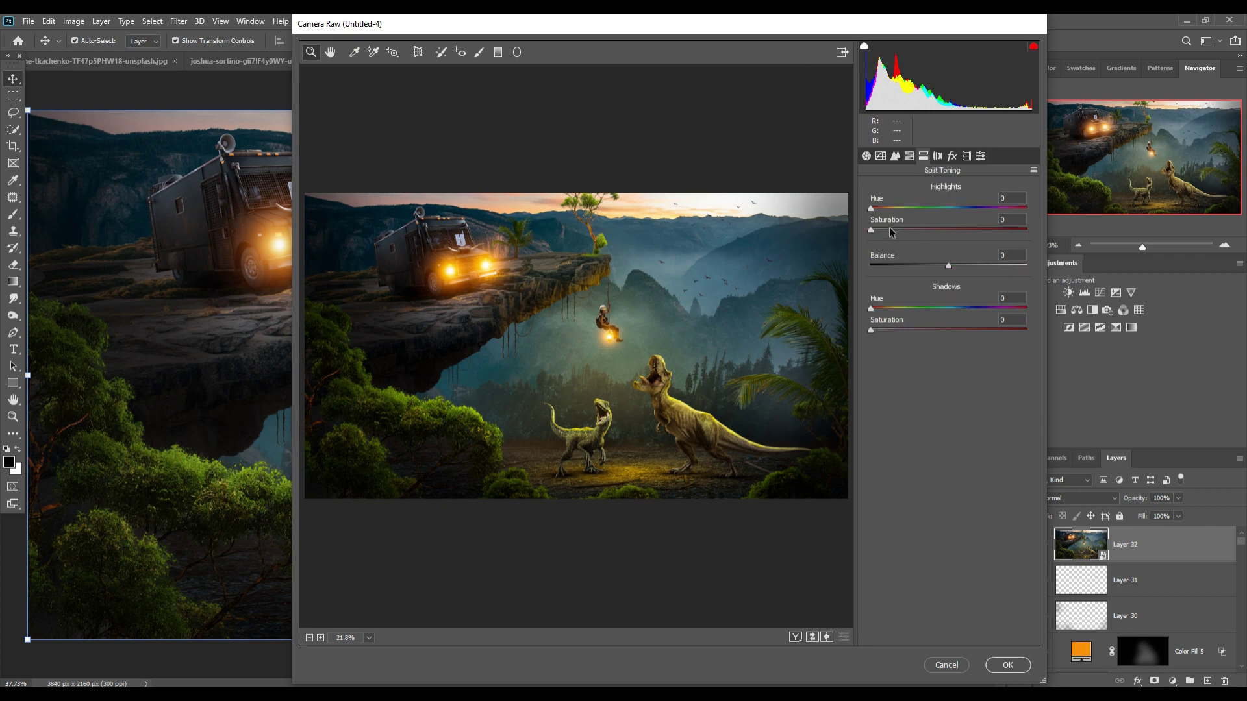
pyautogui.click(882, 208)
pyautogui.moveTo(883, 211); pyautogui.dragTo(879, 232)
pyautogui.moveTo(871, 309)
pyautogui.mouseDown()
pyautogui.moveTo(928, 309)
pyautogui.moveTo(878, 330)
pyautogui.mouseUp()
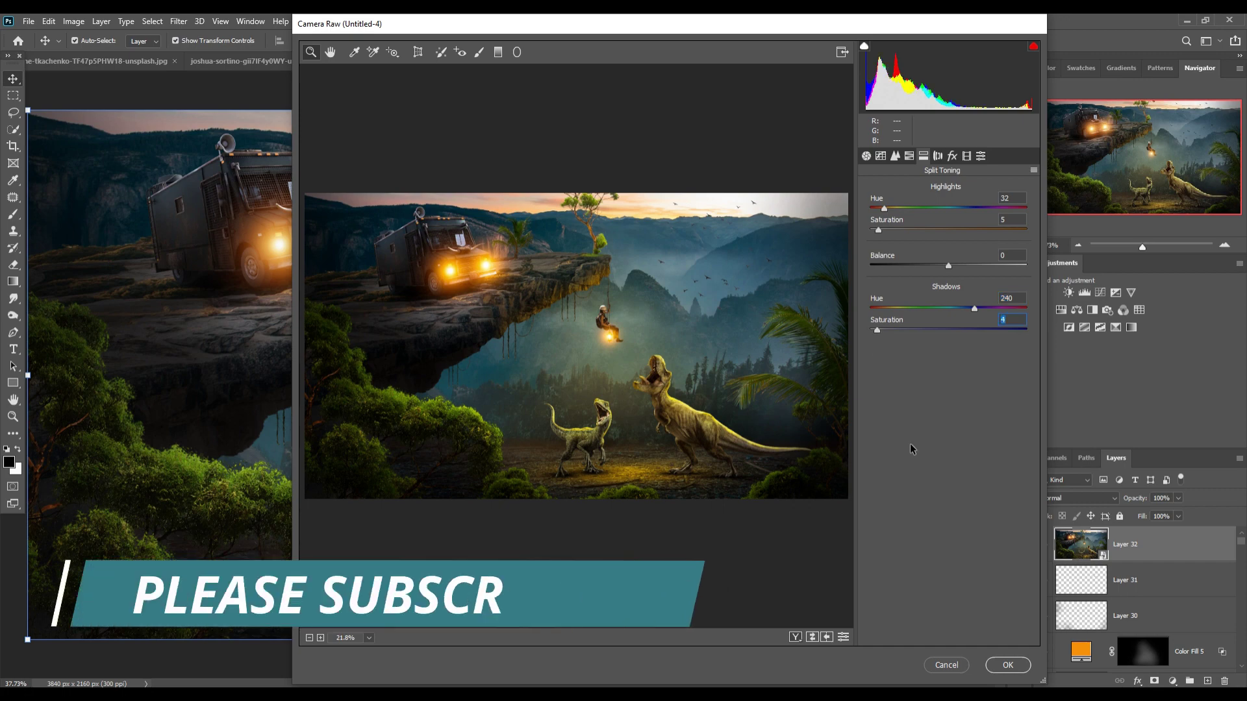
pyautogui.click(1005, 667)
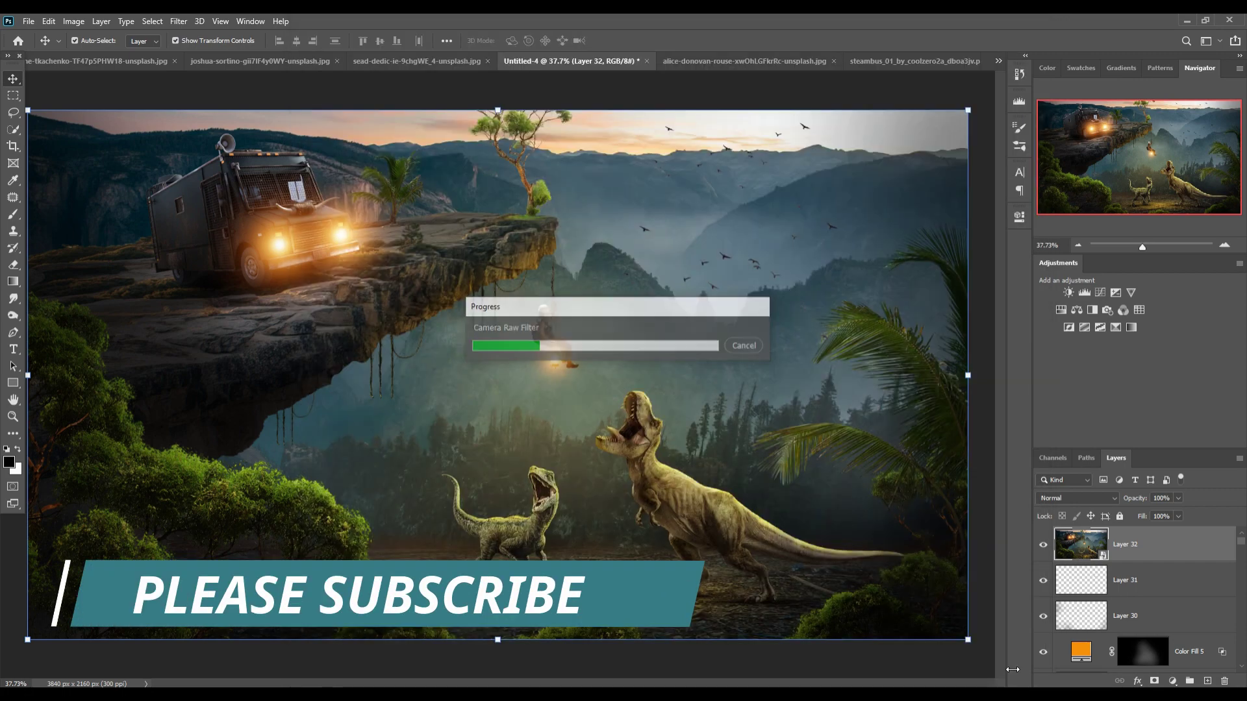